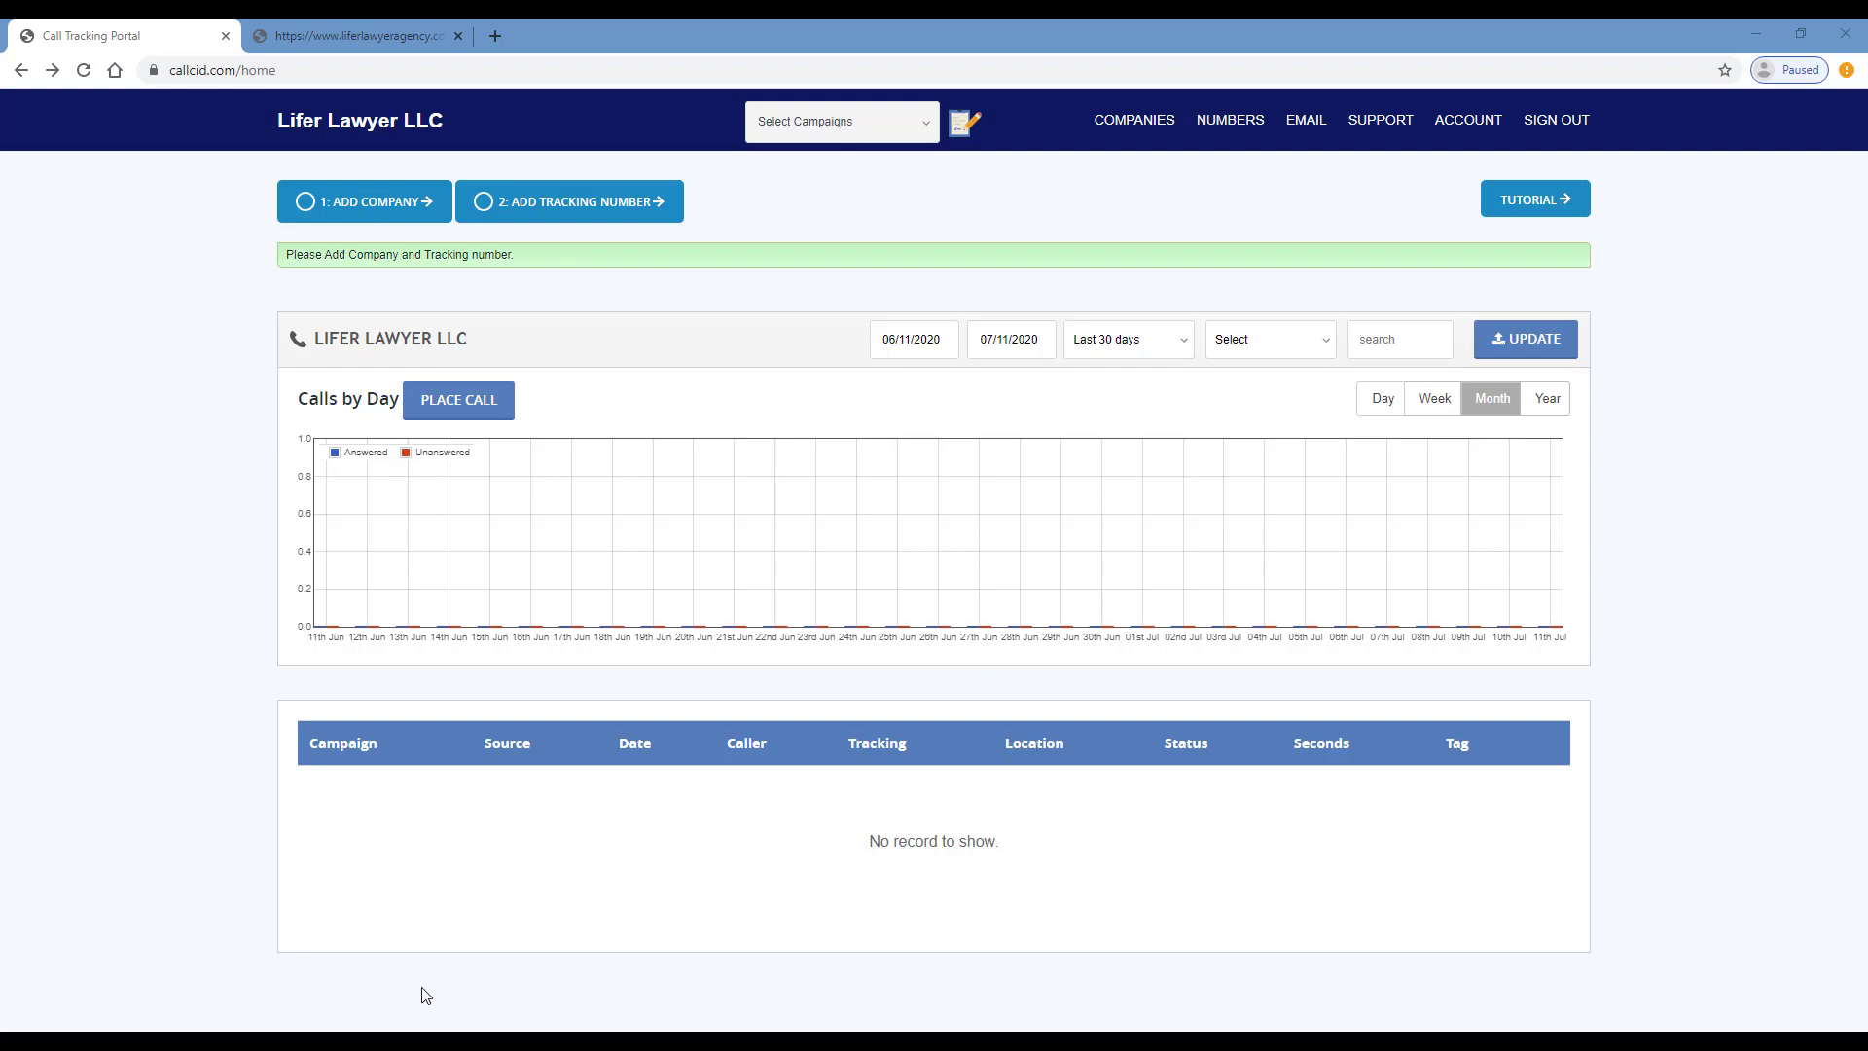
- Fill the new company form with name Lifer Lawyer LLC, its phone number and a test e-mail
click(399, 220)
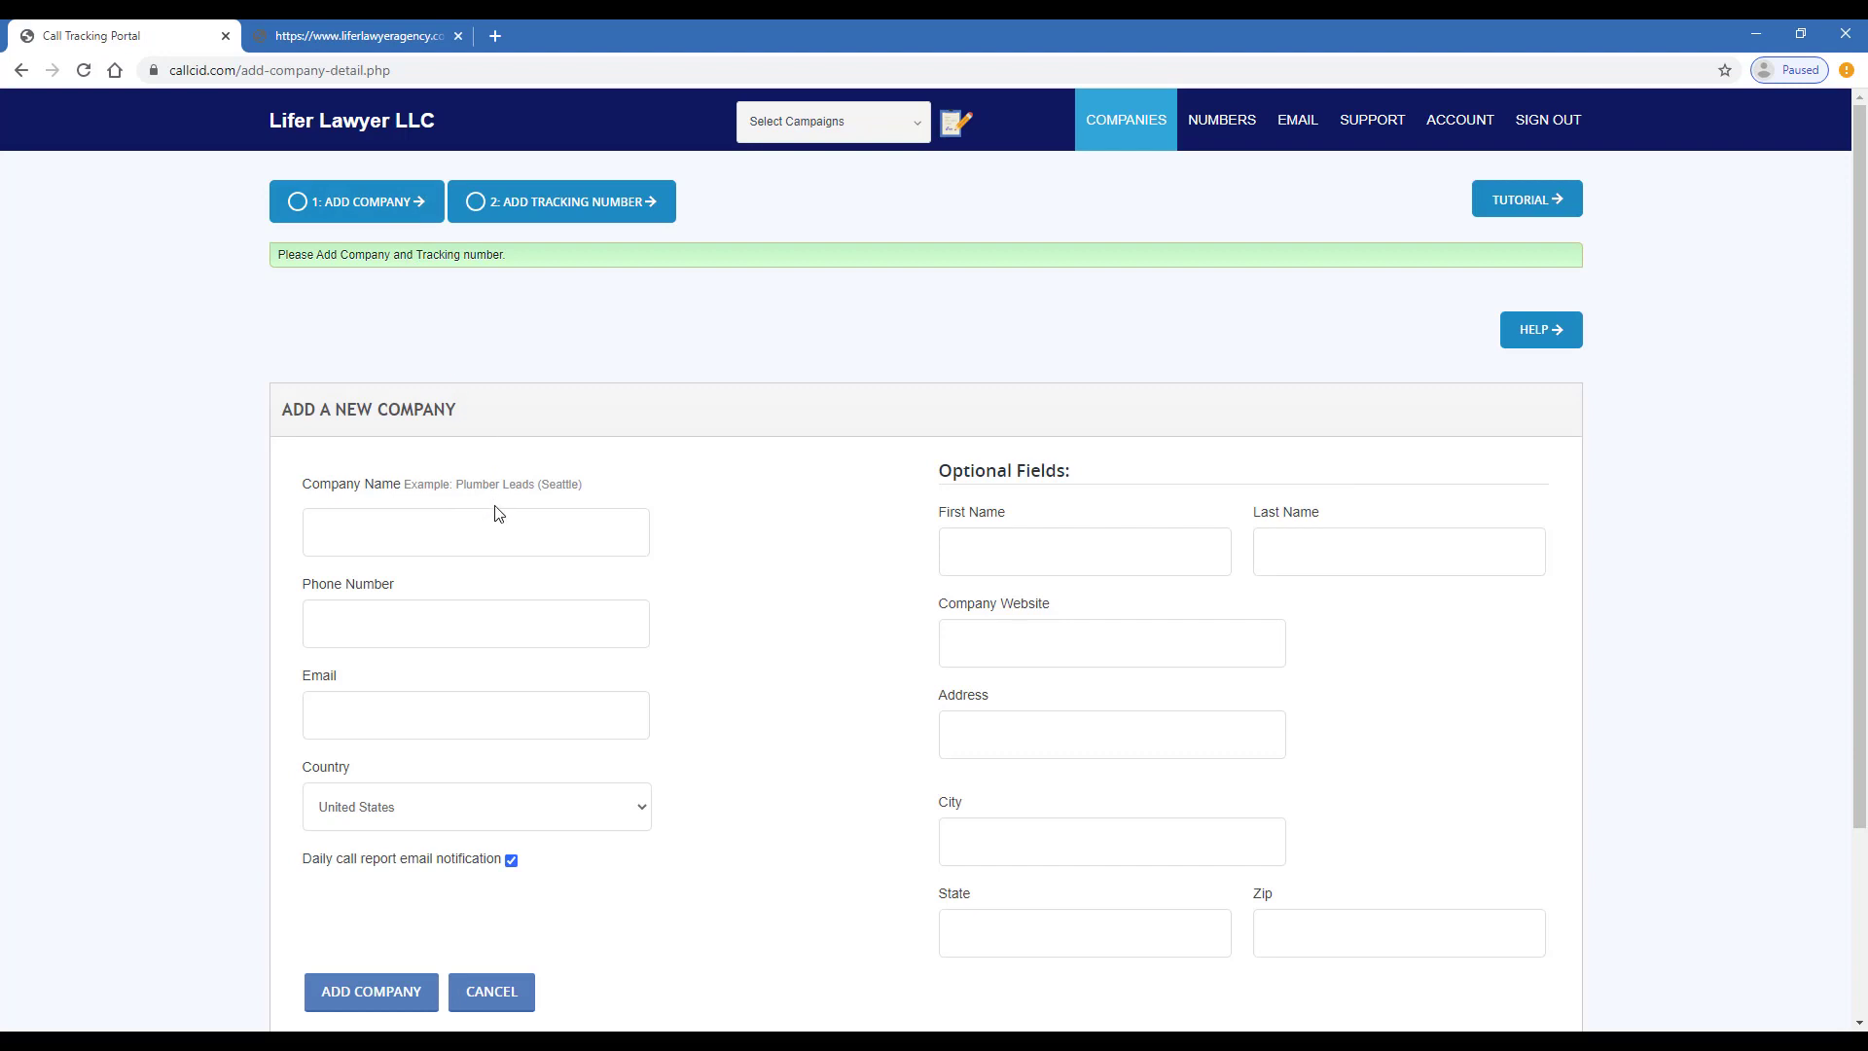
click(621, 529)
text(L)
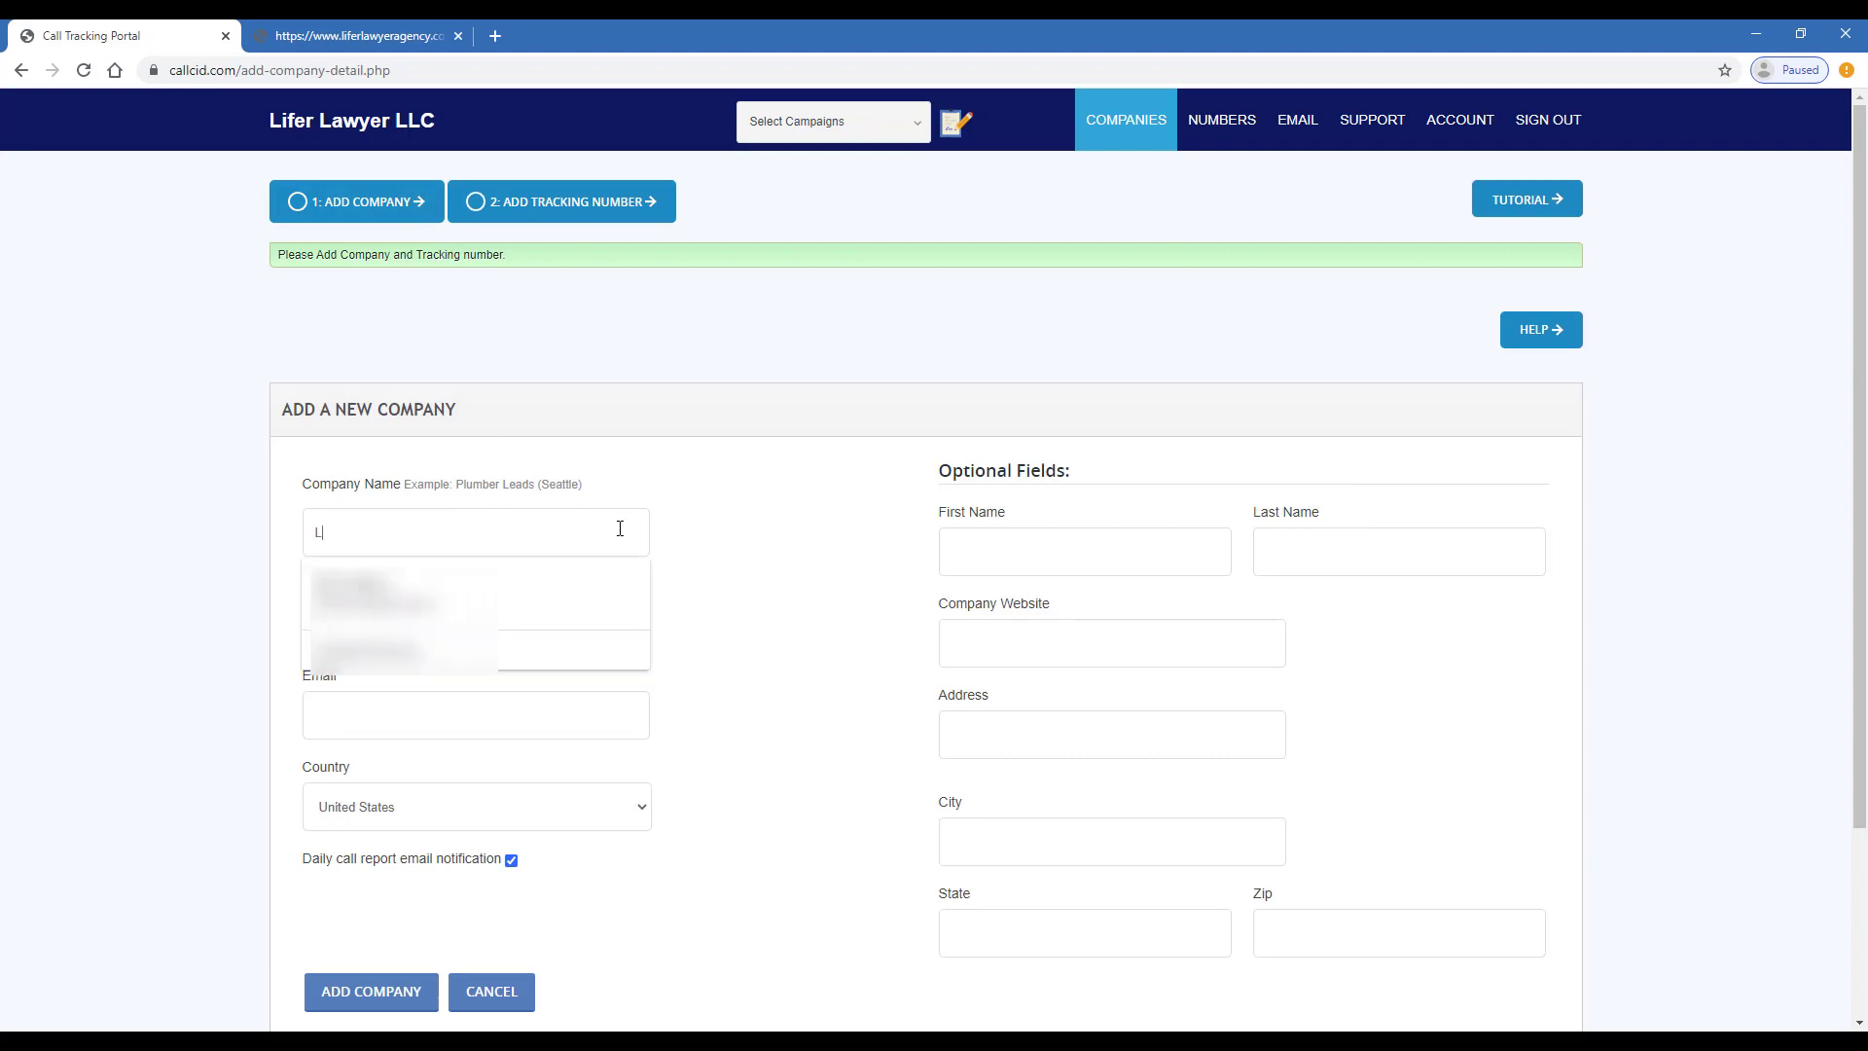
text(ifer Lawyer )
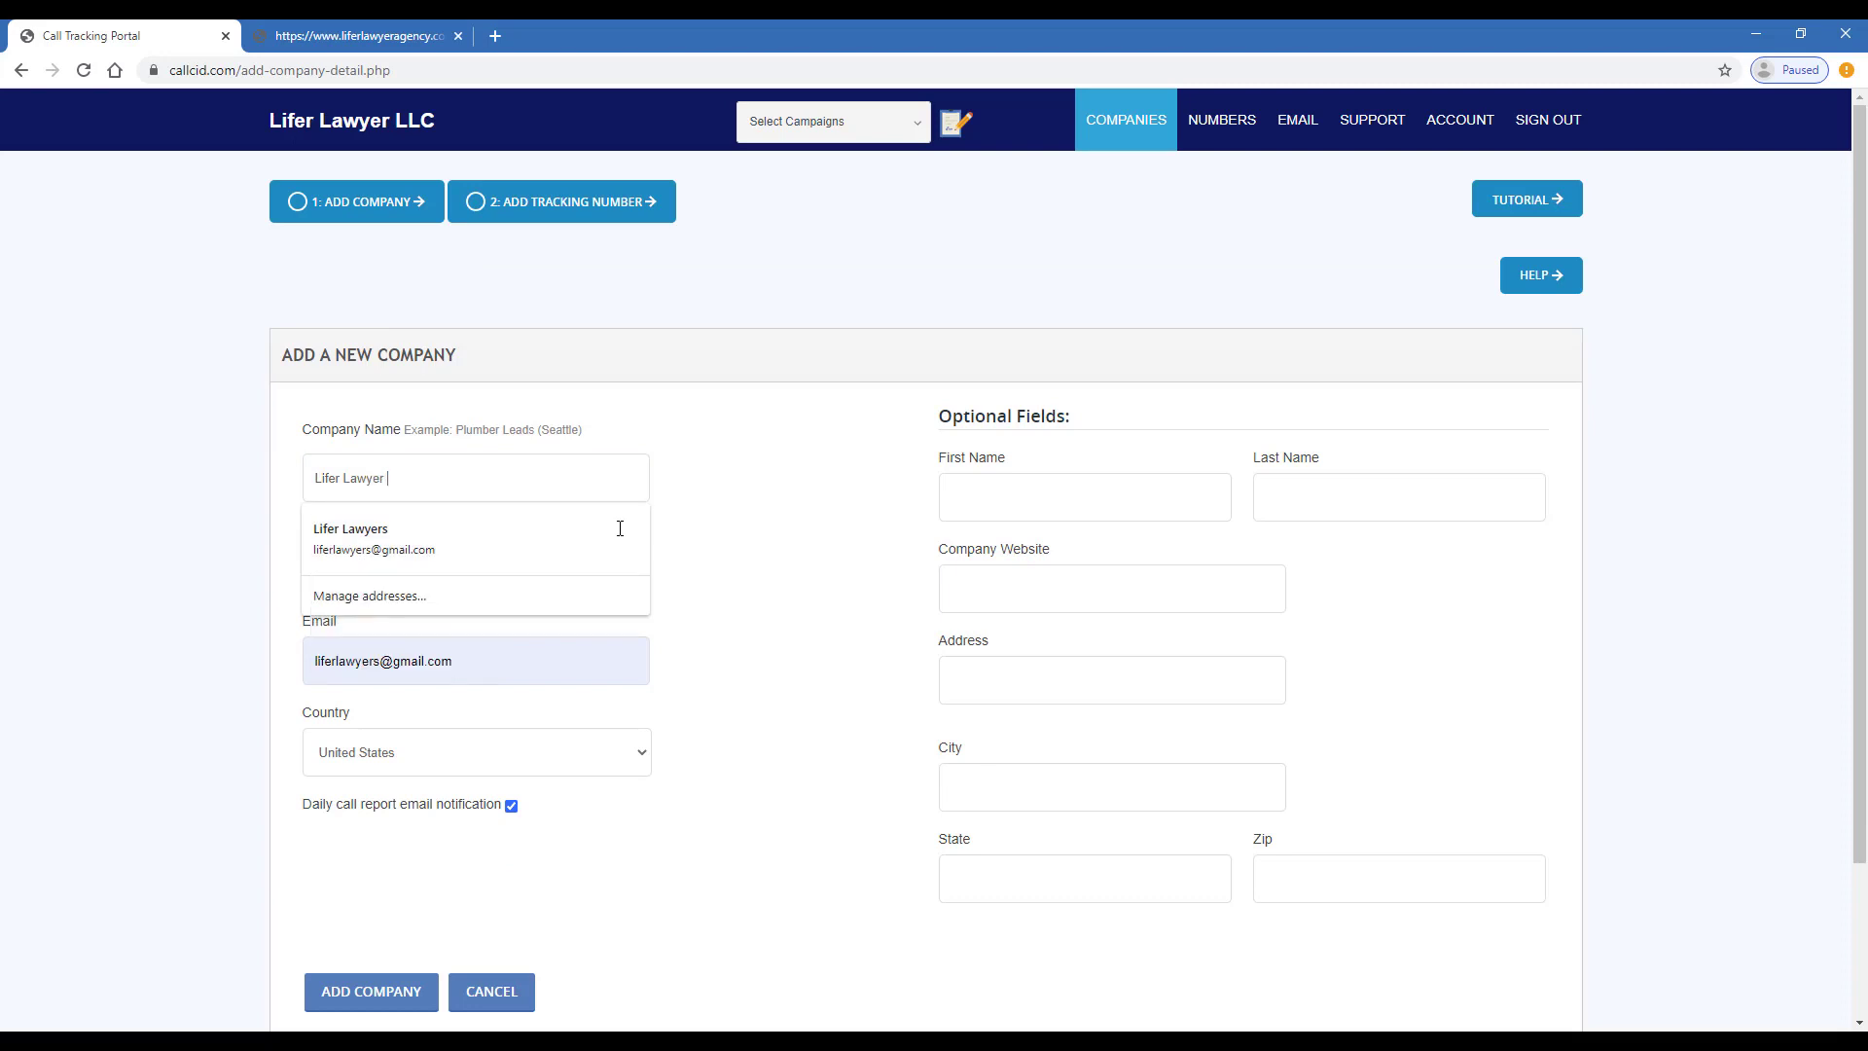
text(LLC)
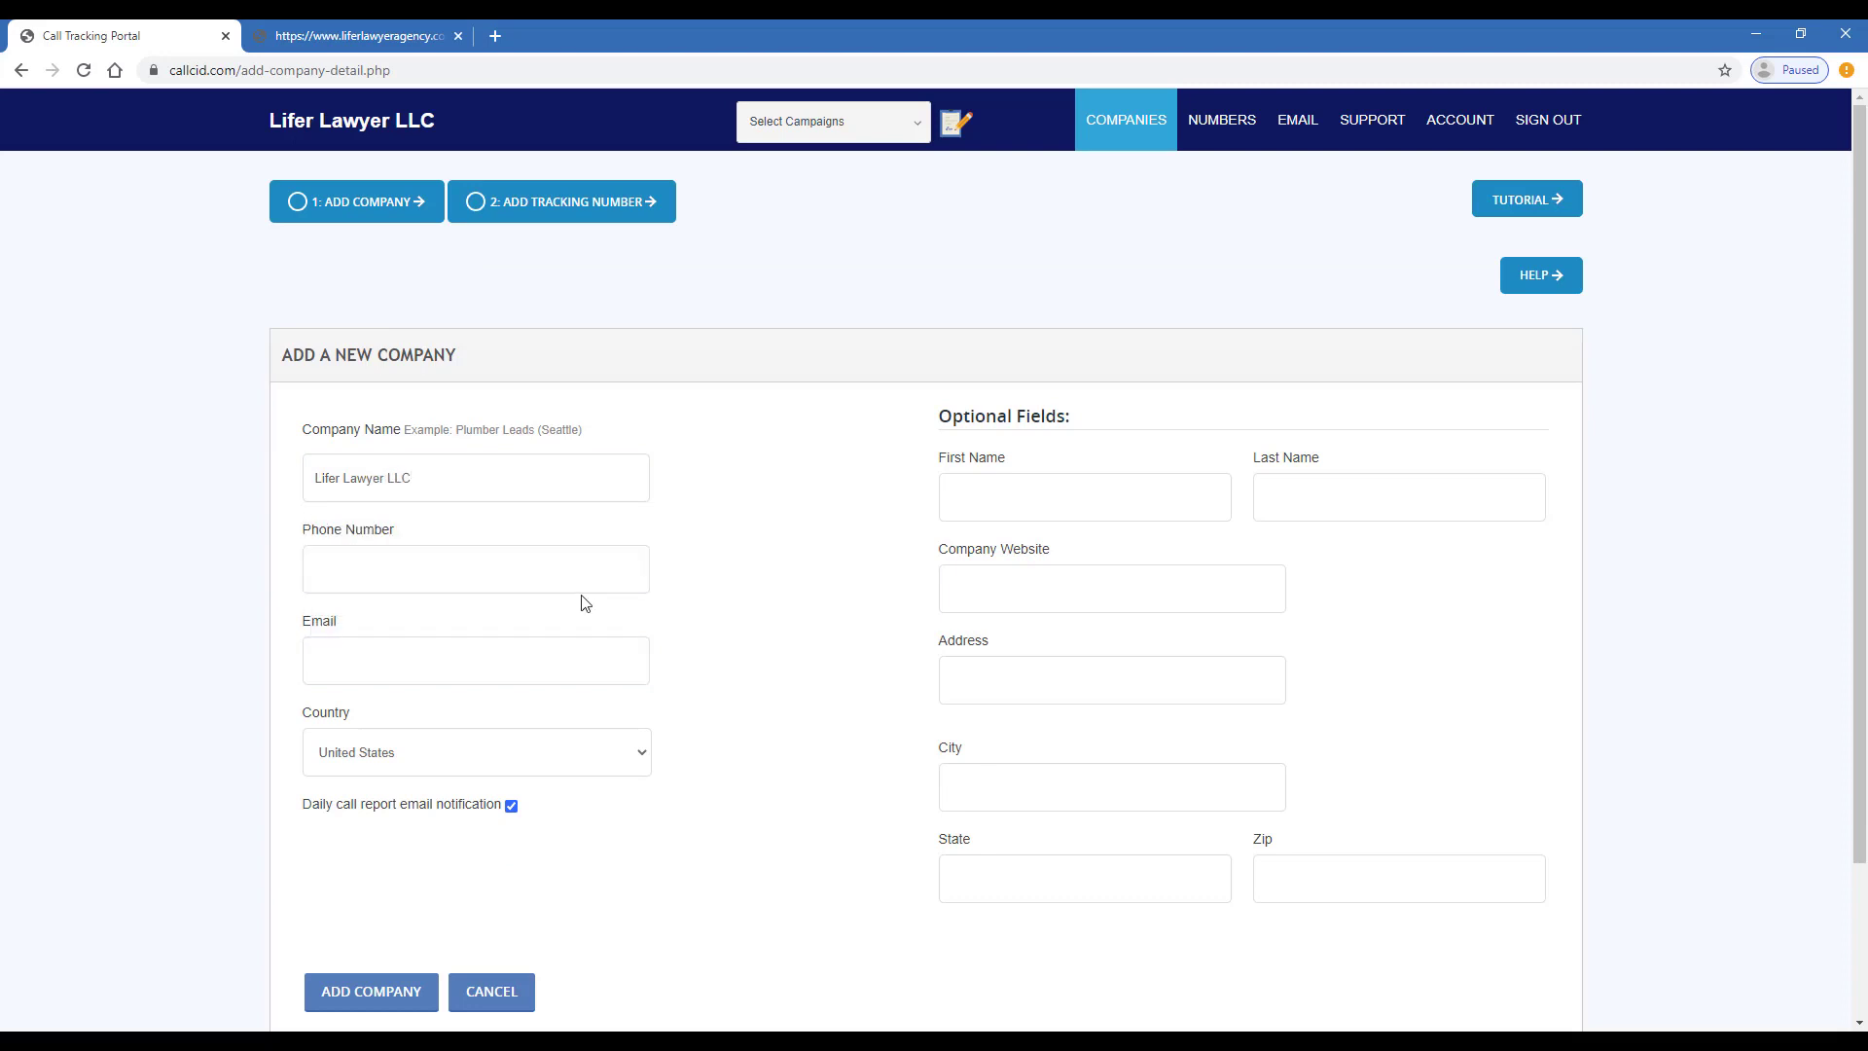
click(576, 565)
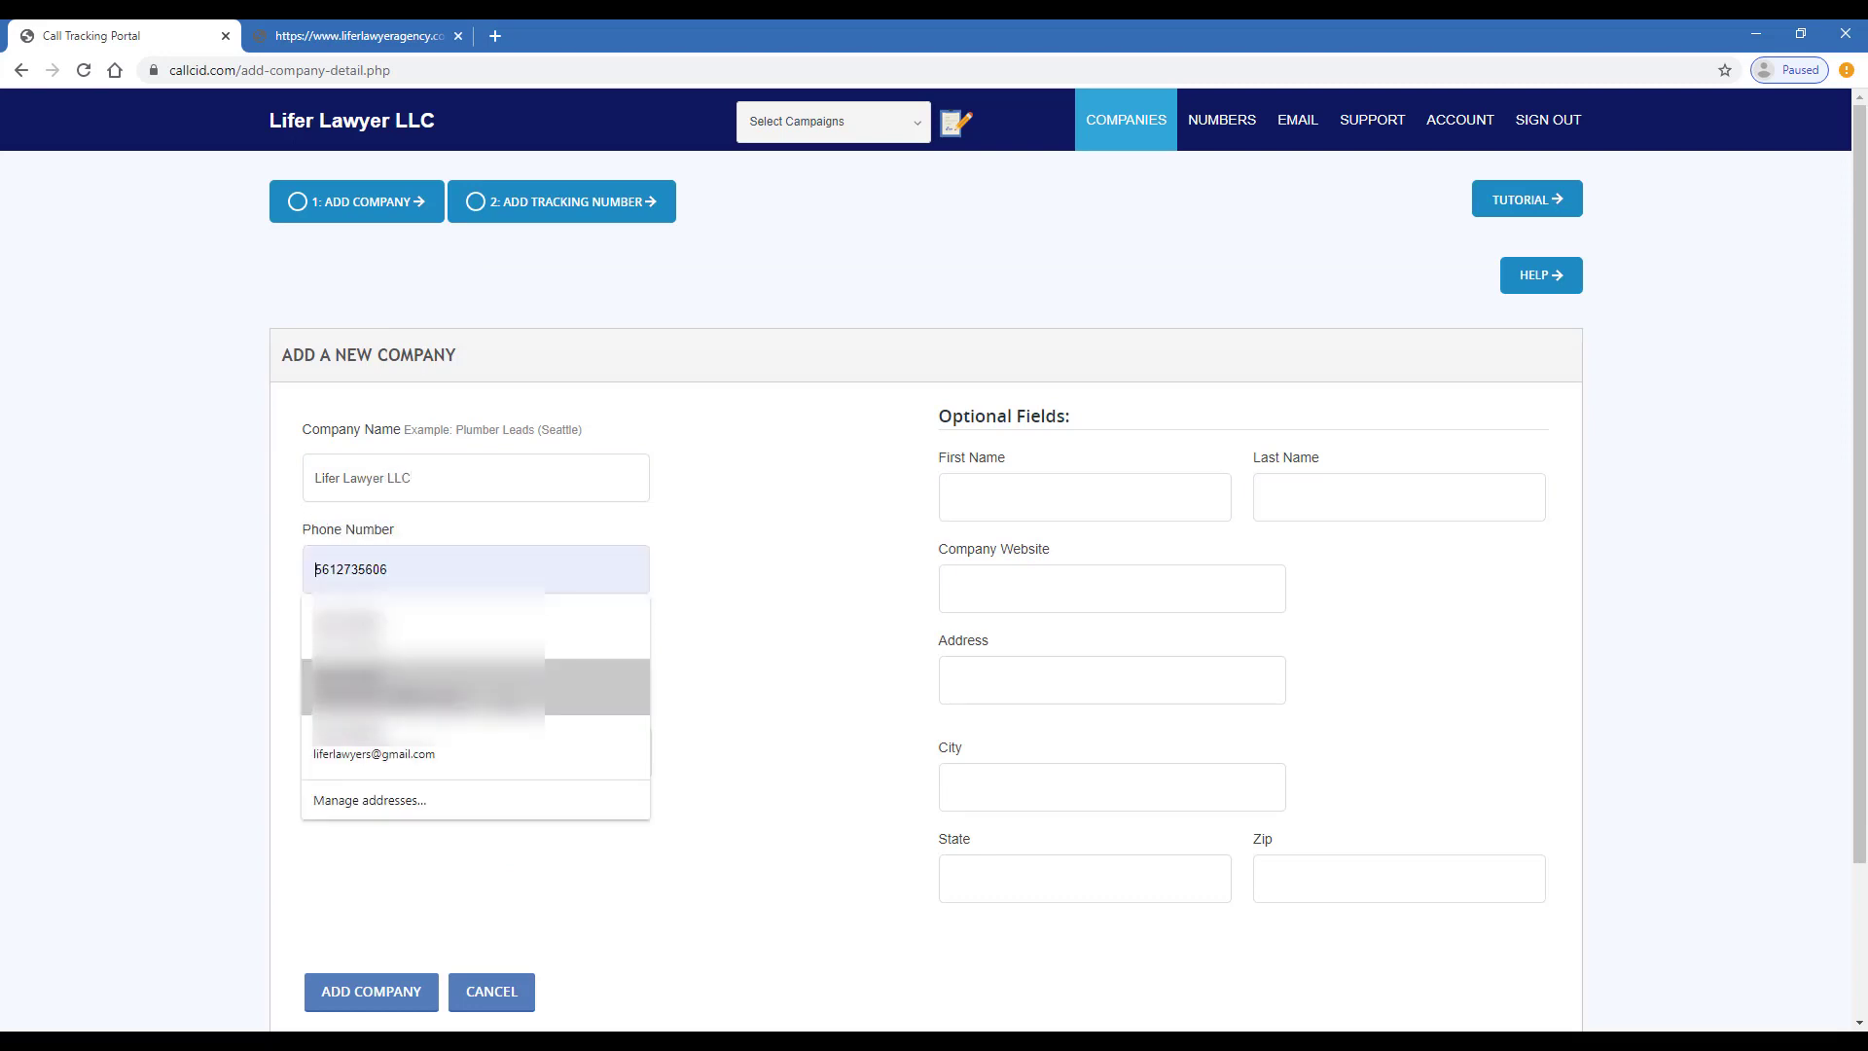
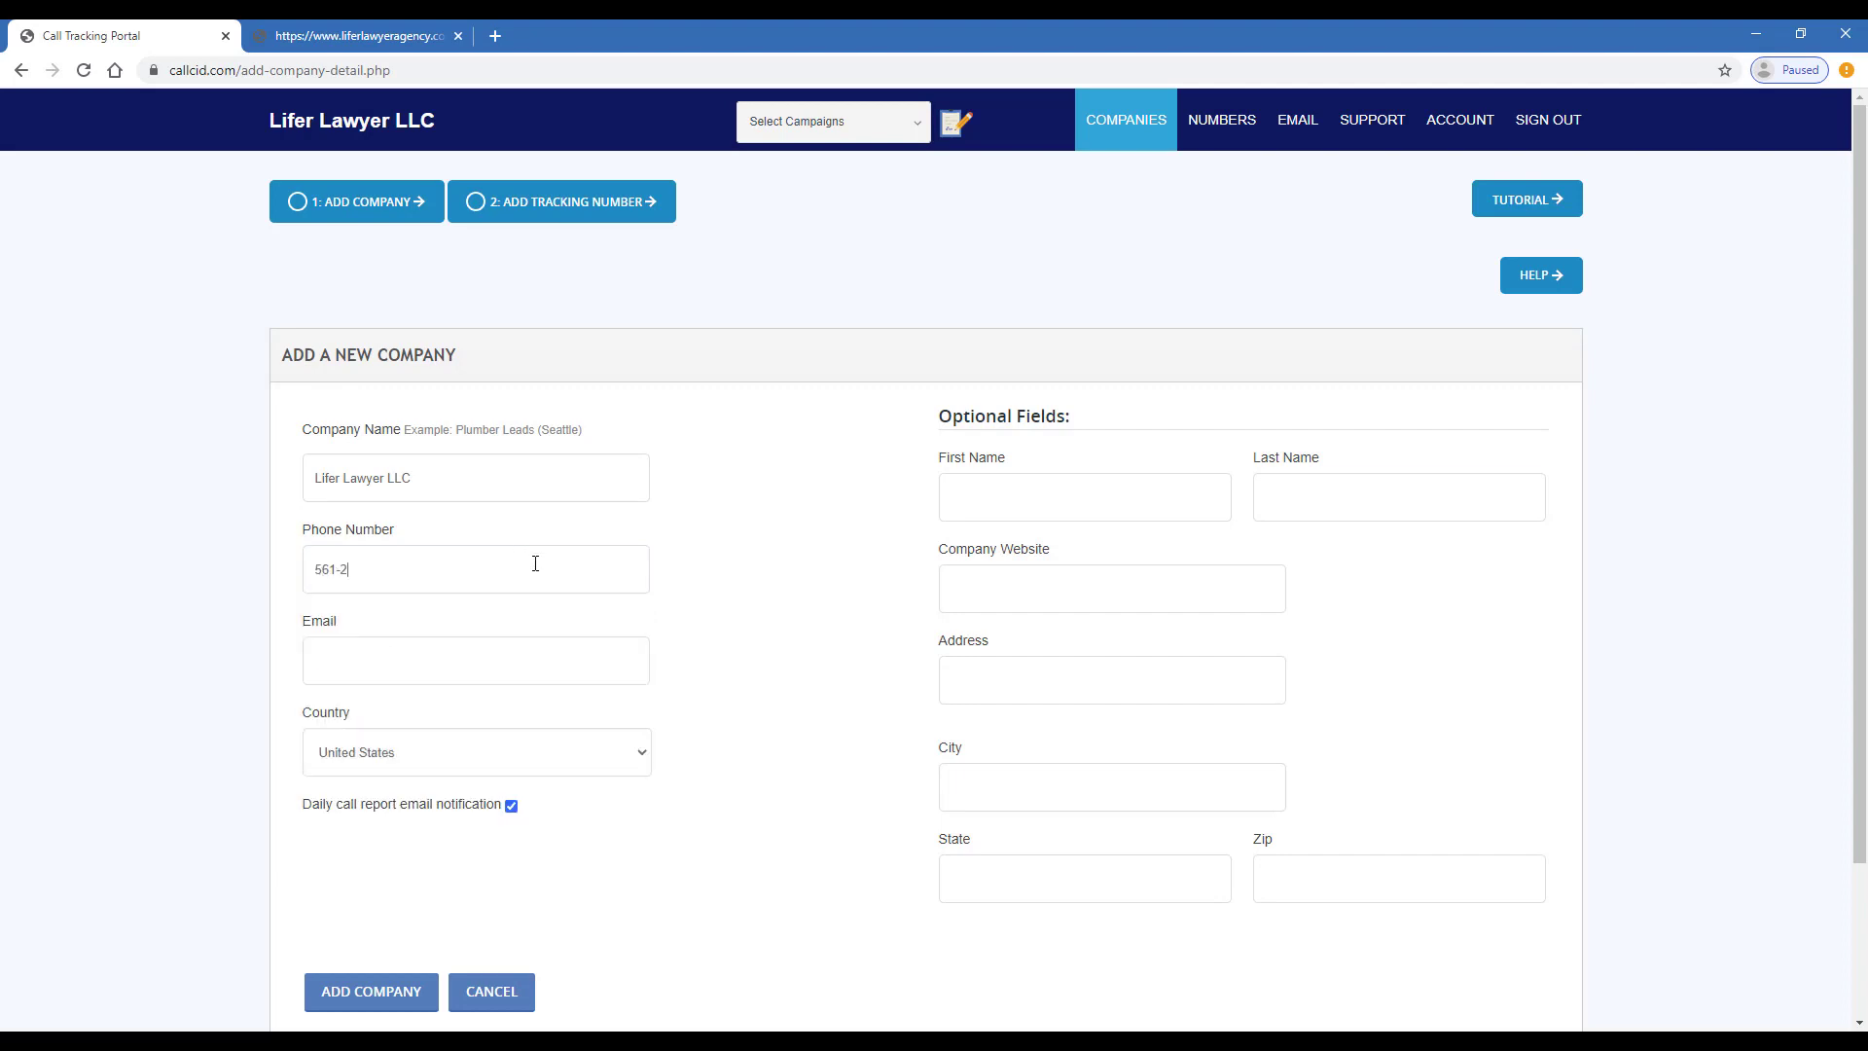
click(518, 670)
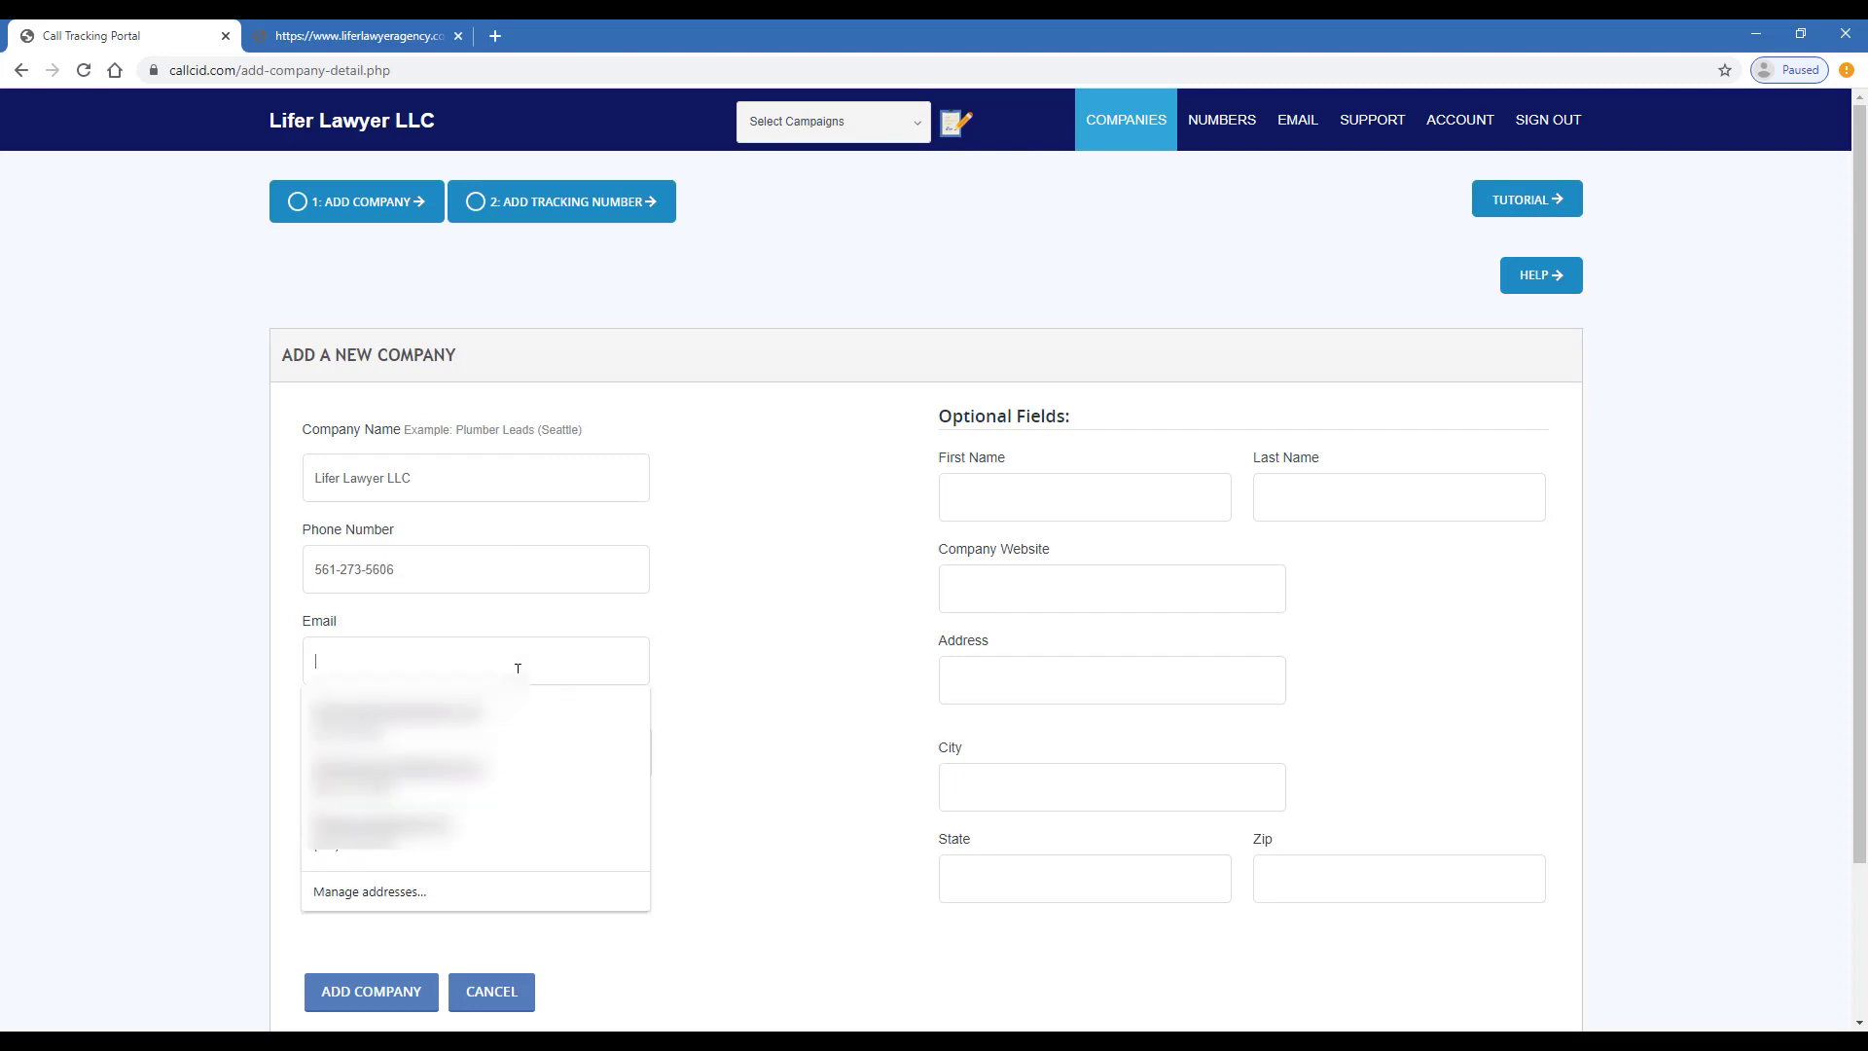
text(test)
click(516, 699)
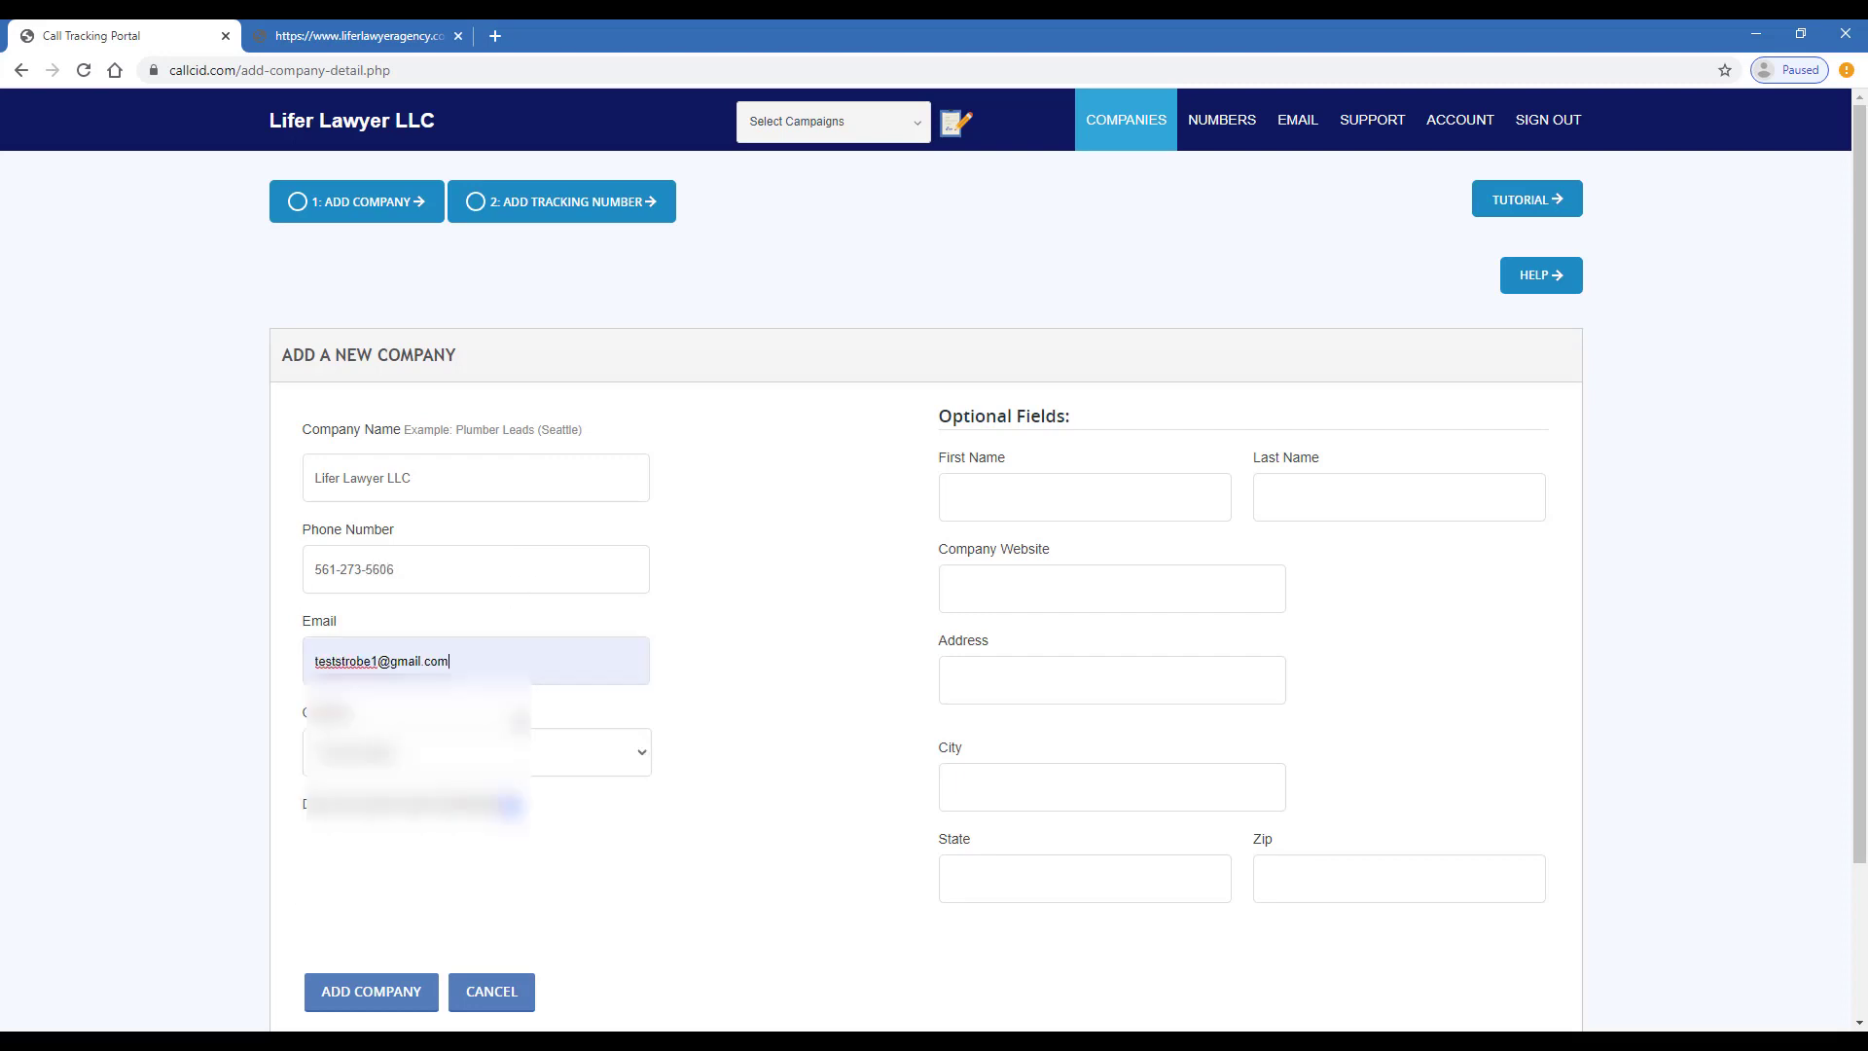
scroll(542, 769, down, 1)
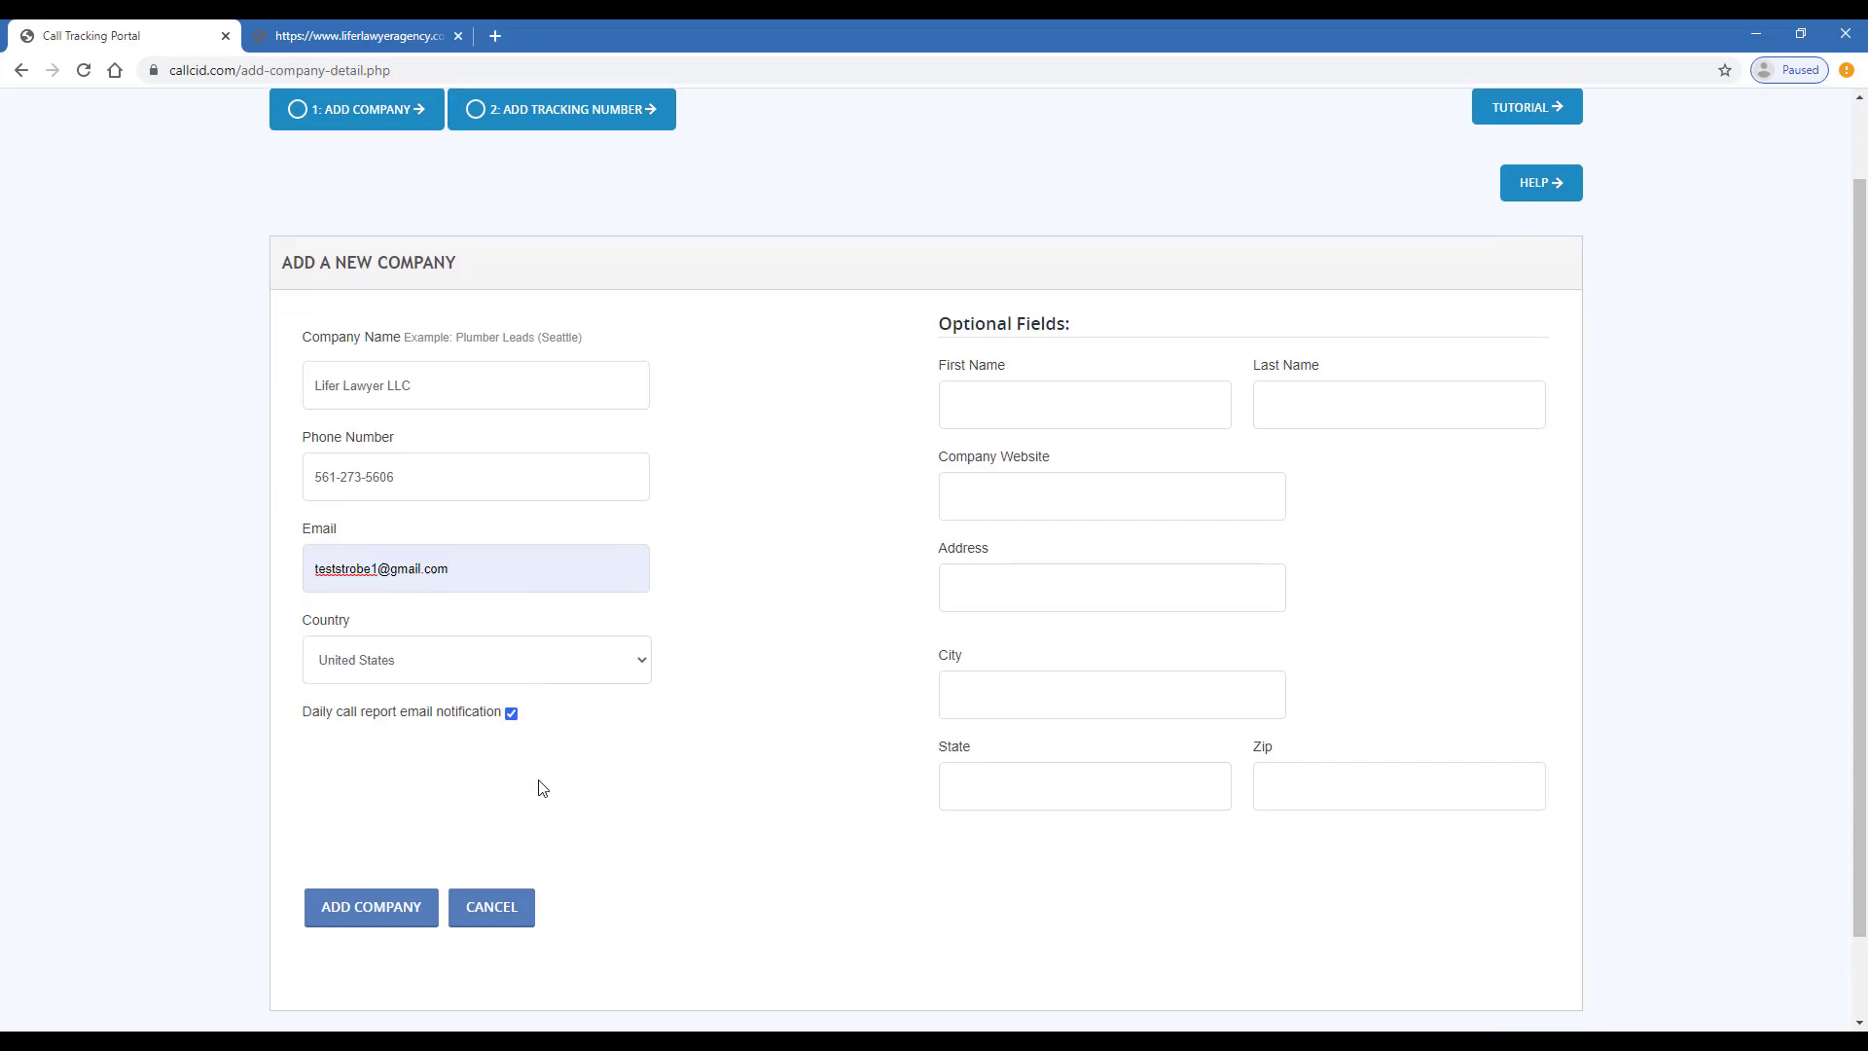
- Save Lifer Lawyer LLC and change the local number search area code from 561 to 954
click(422, 924)
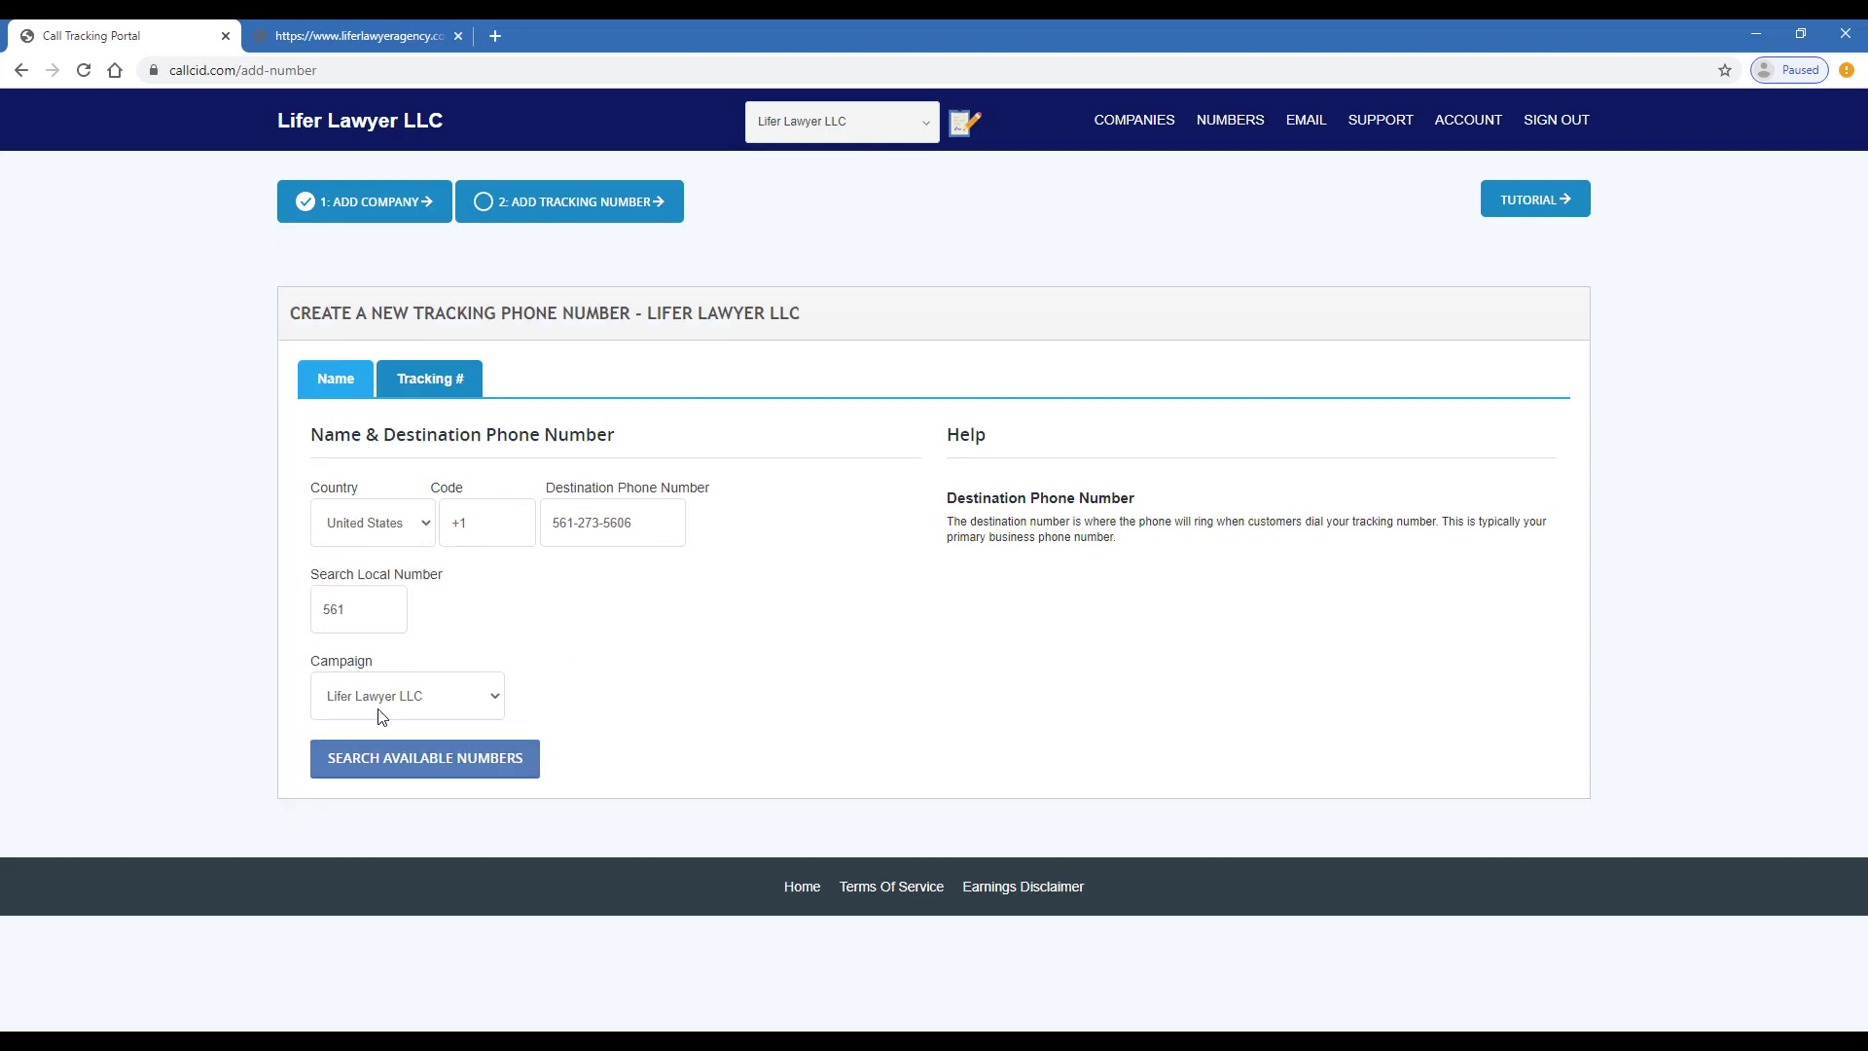
double_click(370, 607)
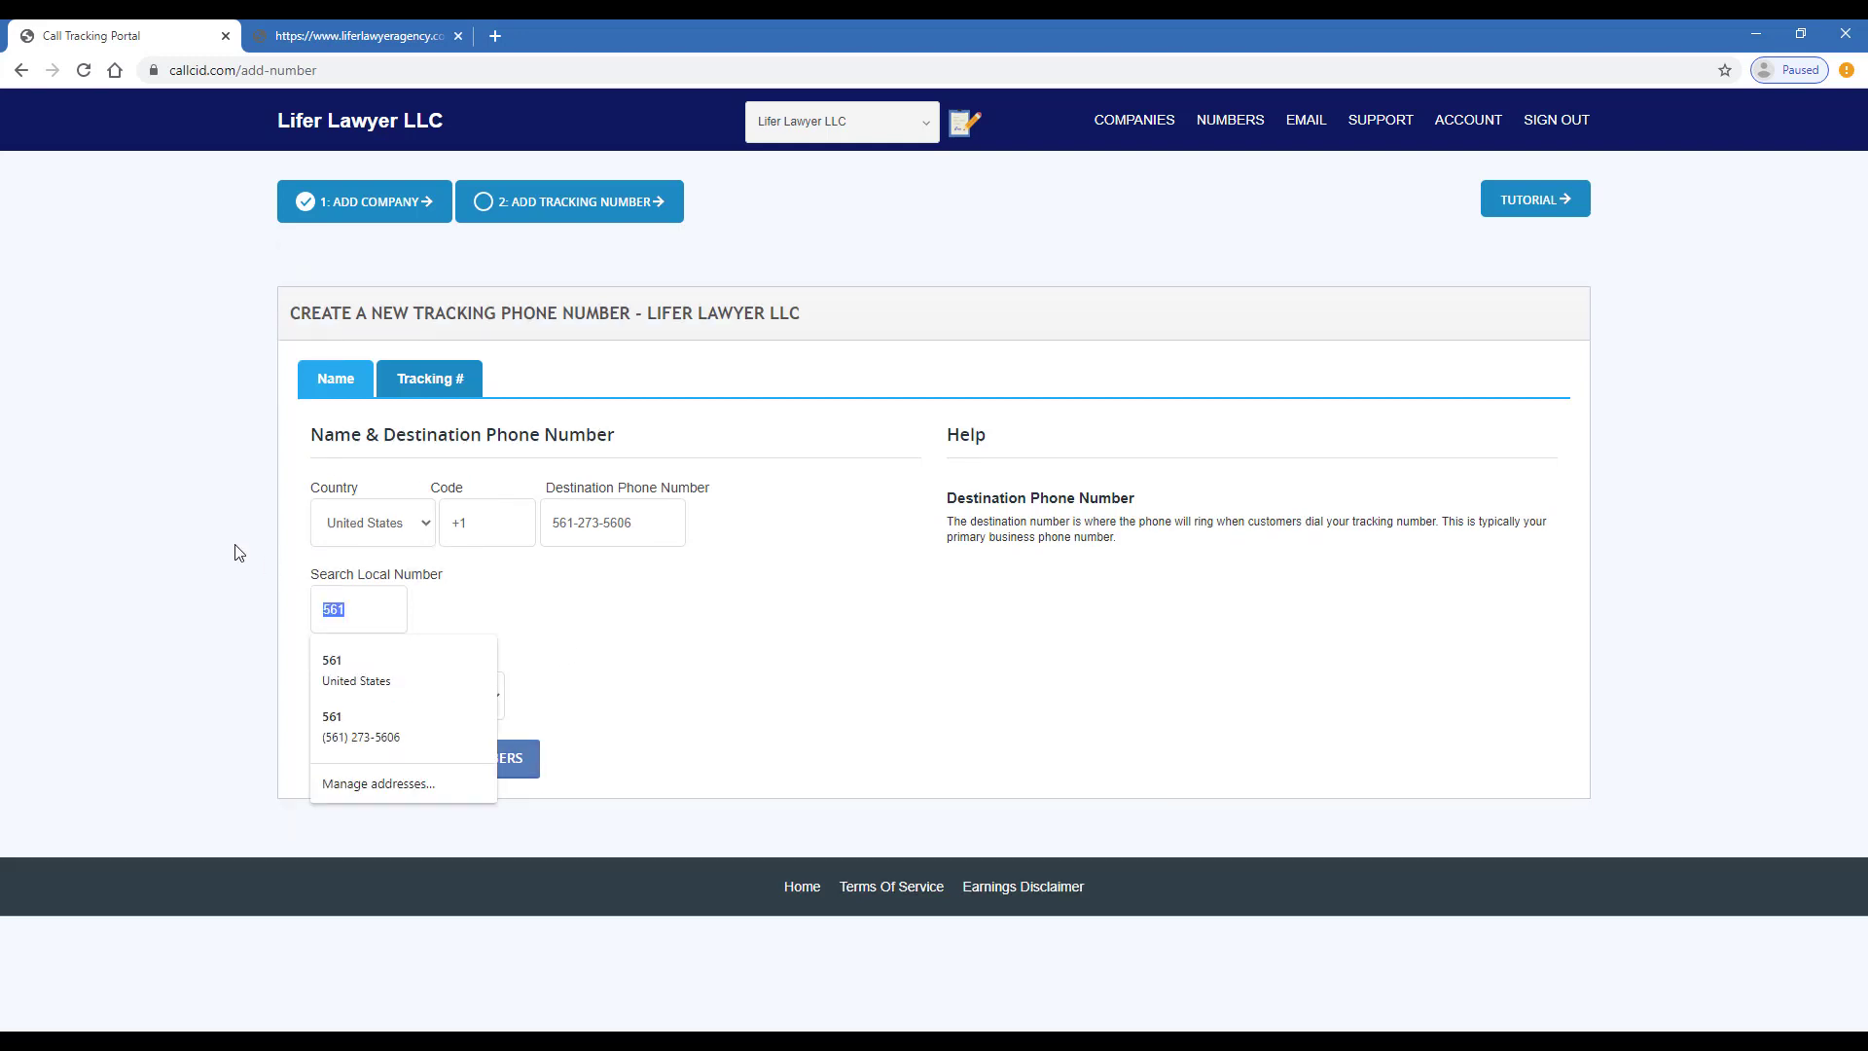
key(BackSpace)
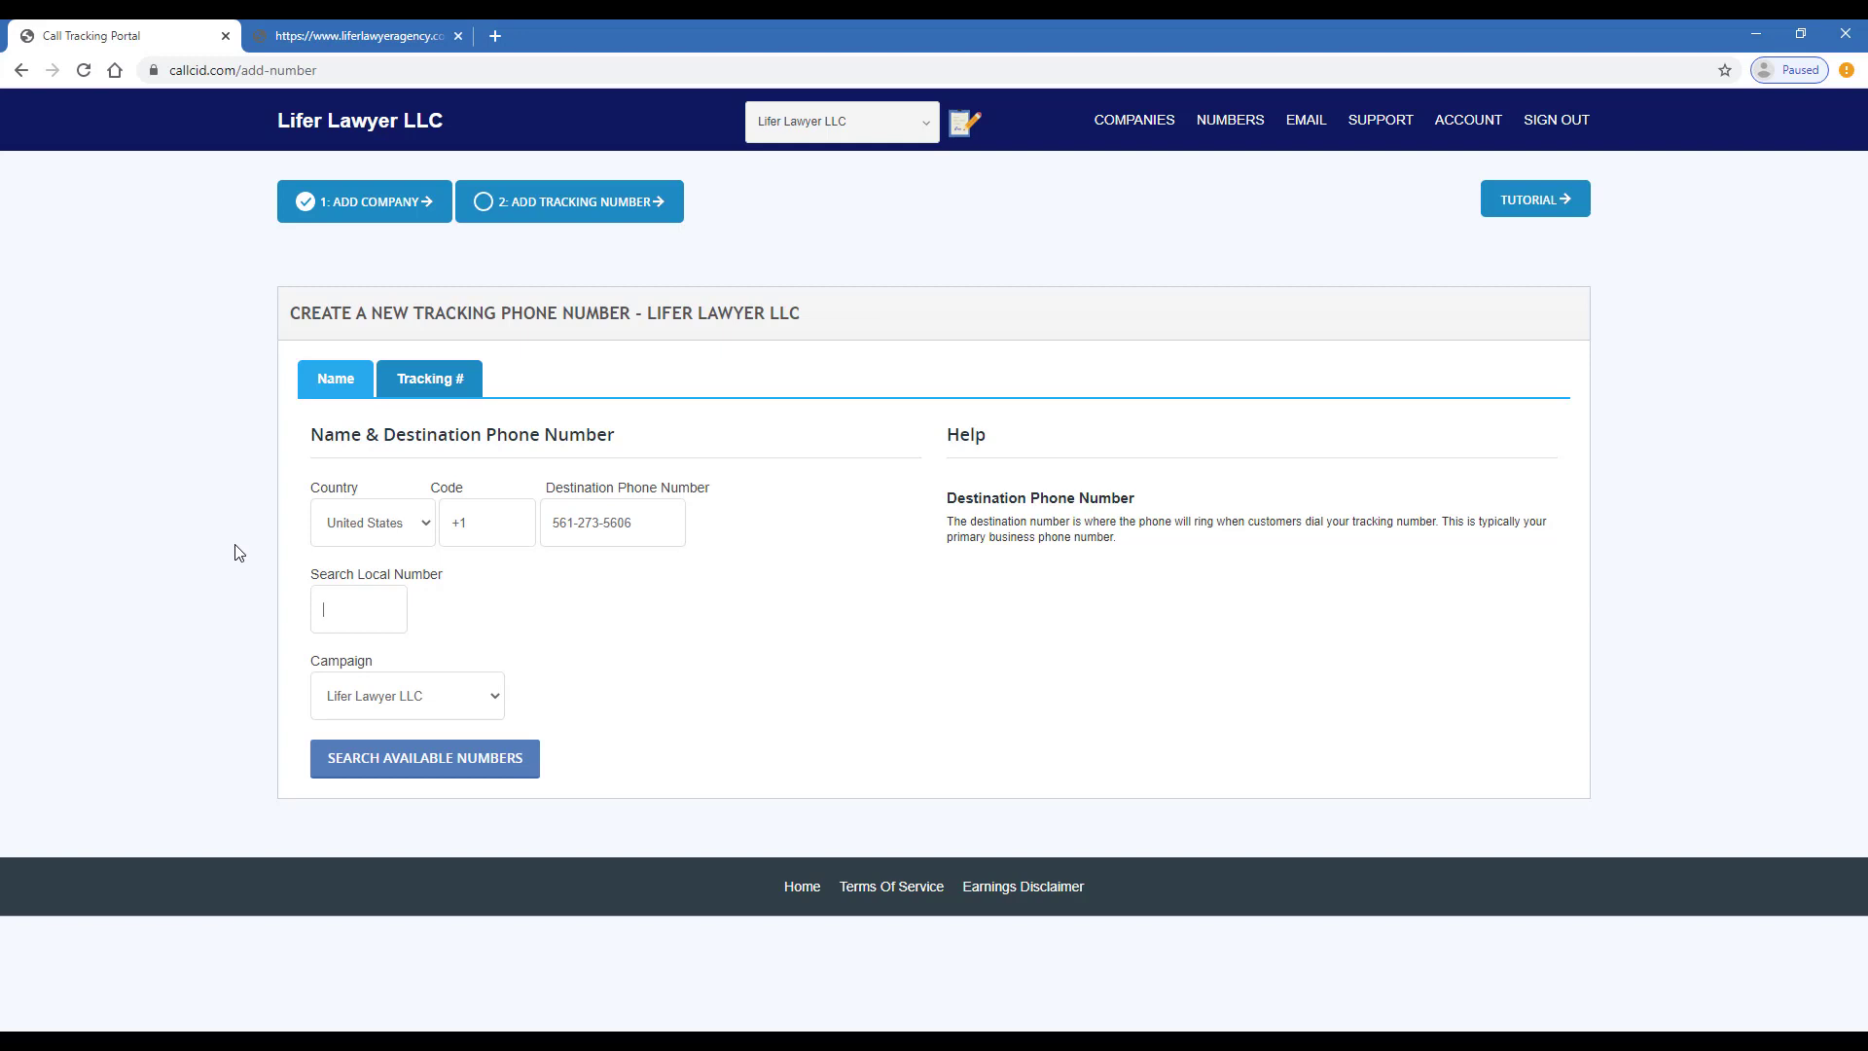
text(954)
- Search available 954 local numbers, pick one from the list and buy it
click(431, 767)
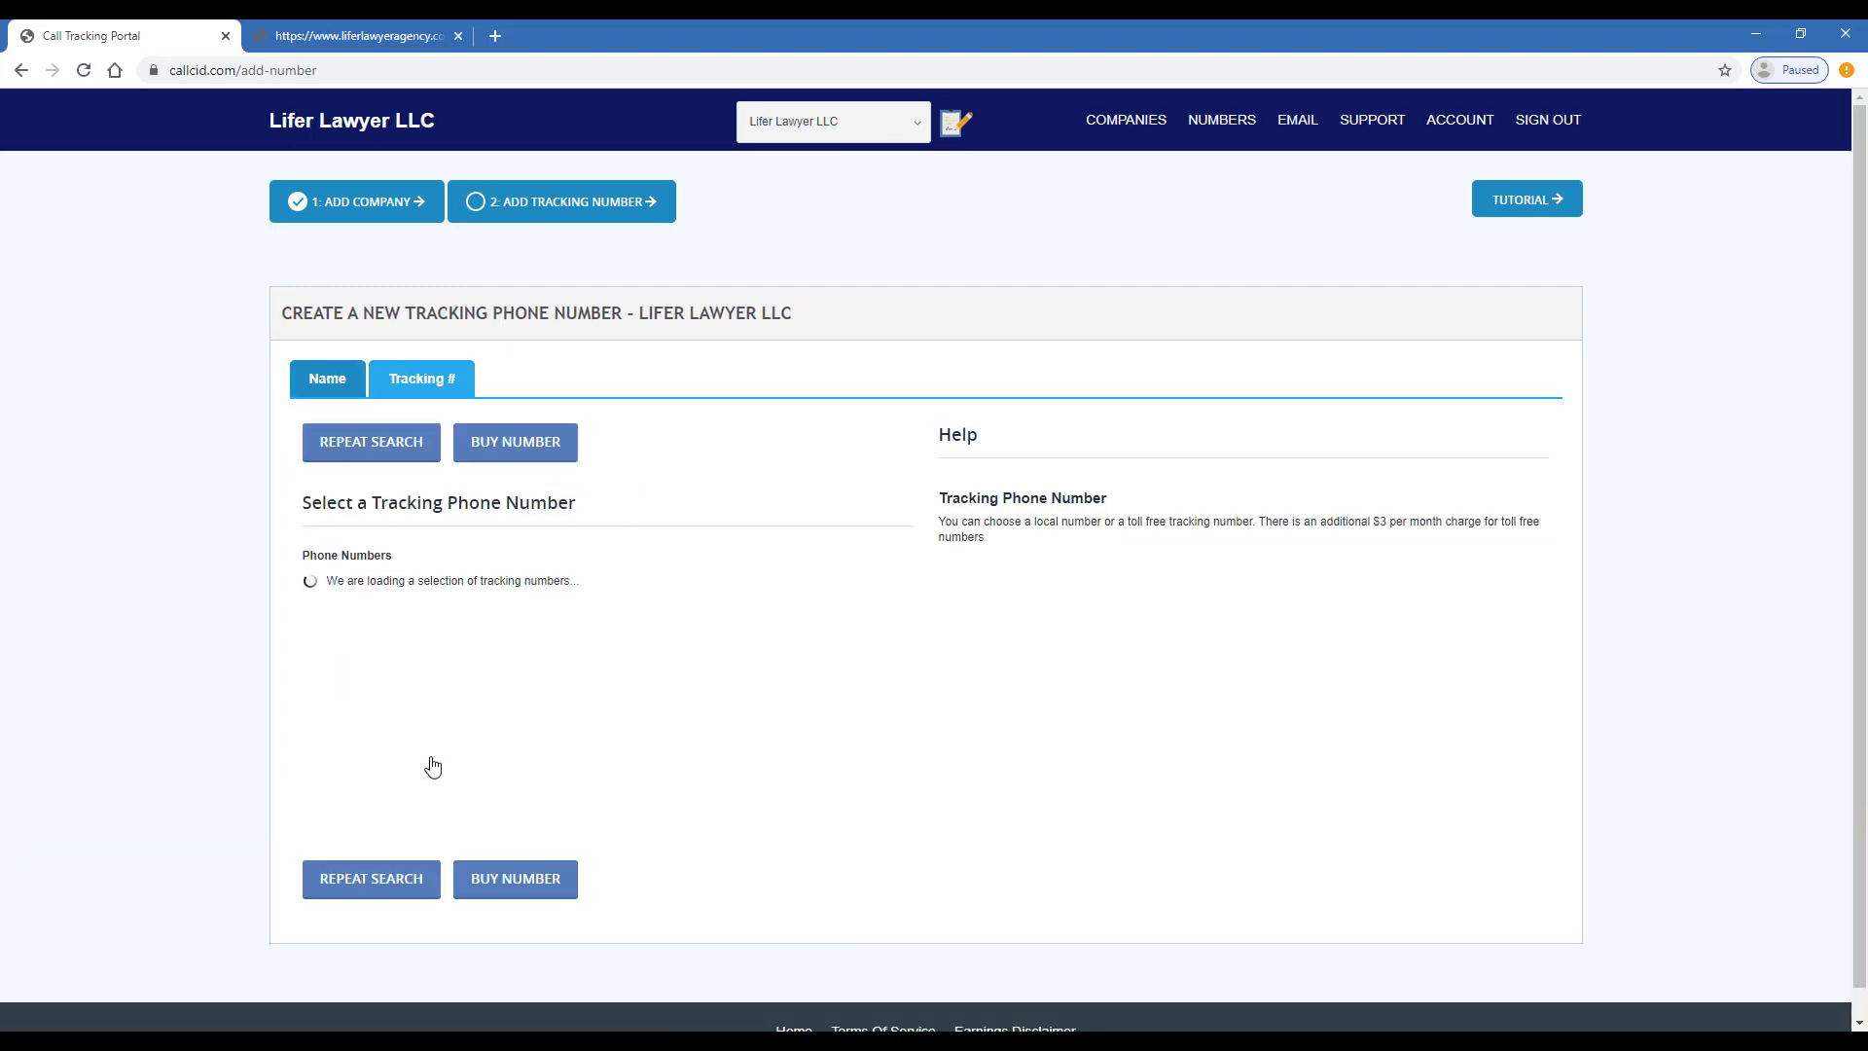
scroll(487, 627, down, 5)
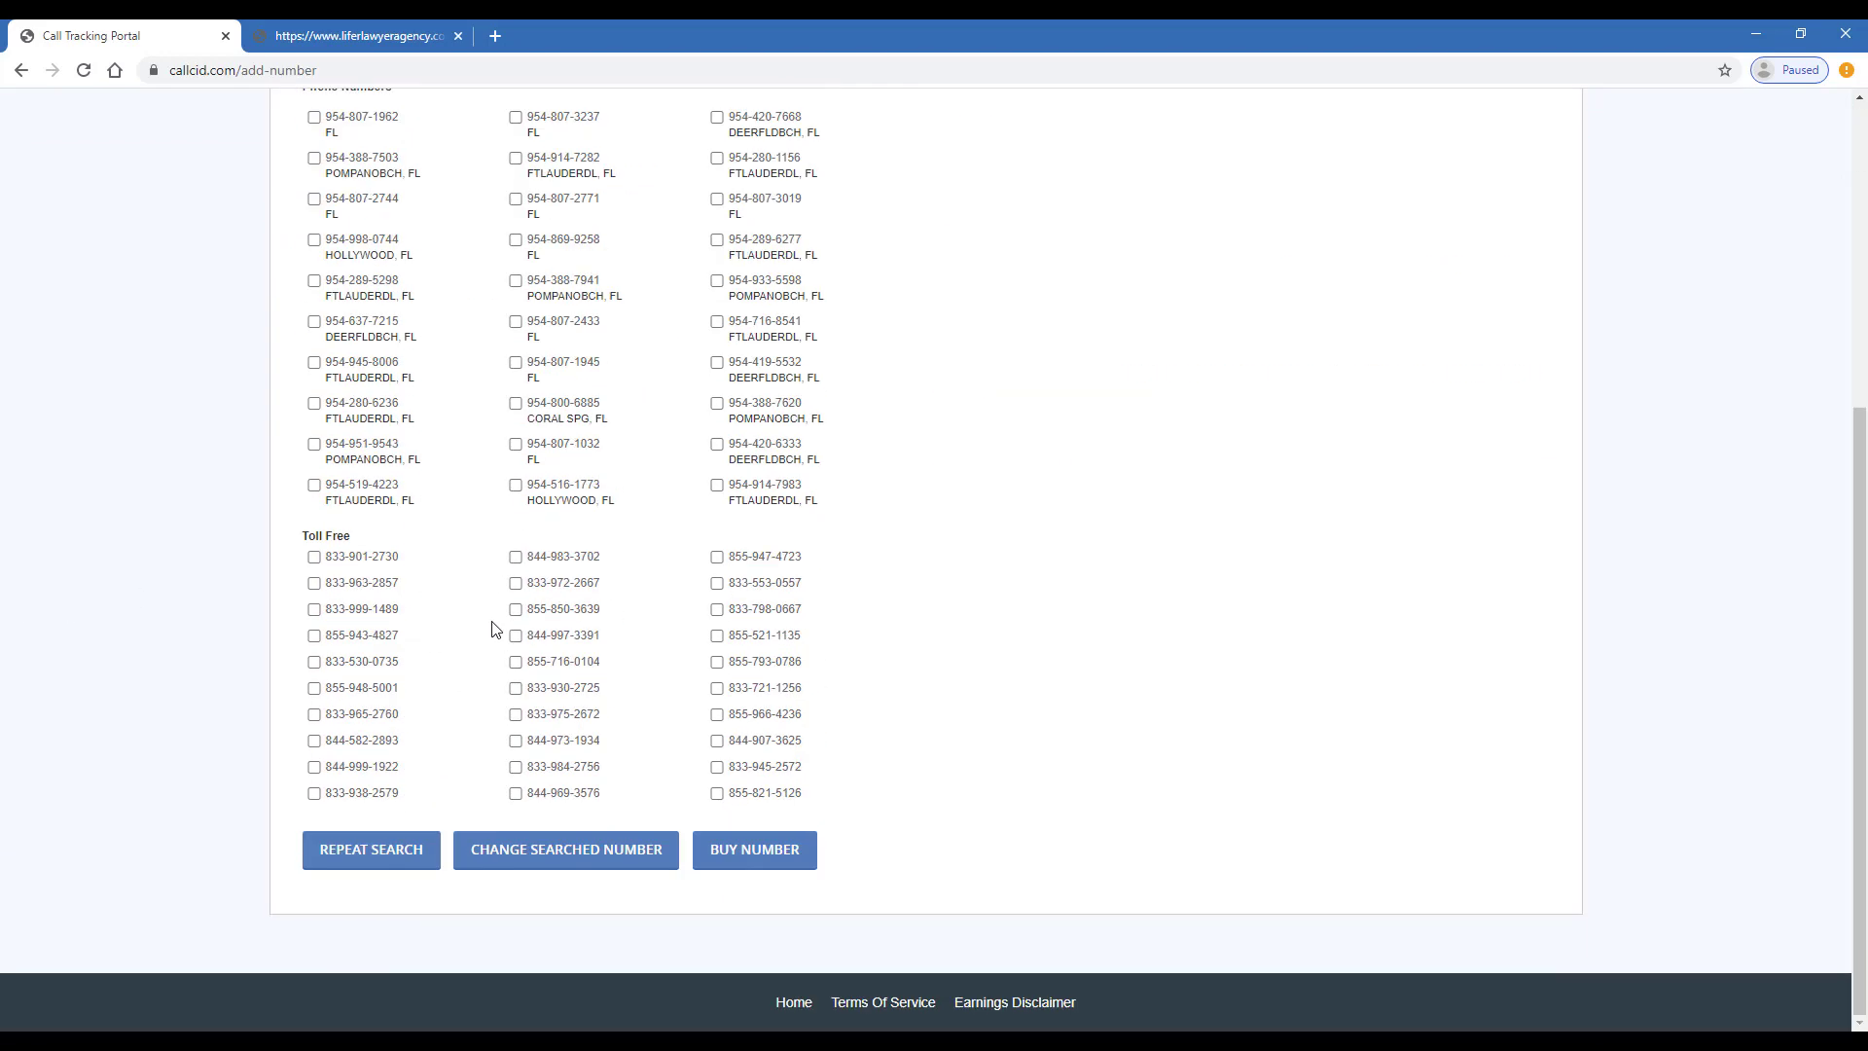
scroll(880, 496, up, 5)
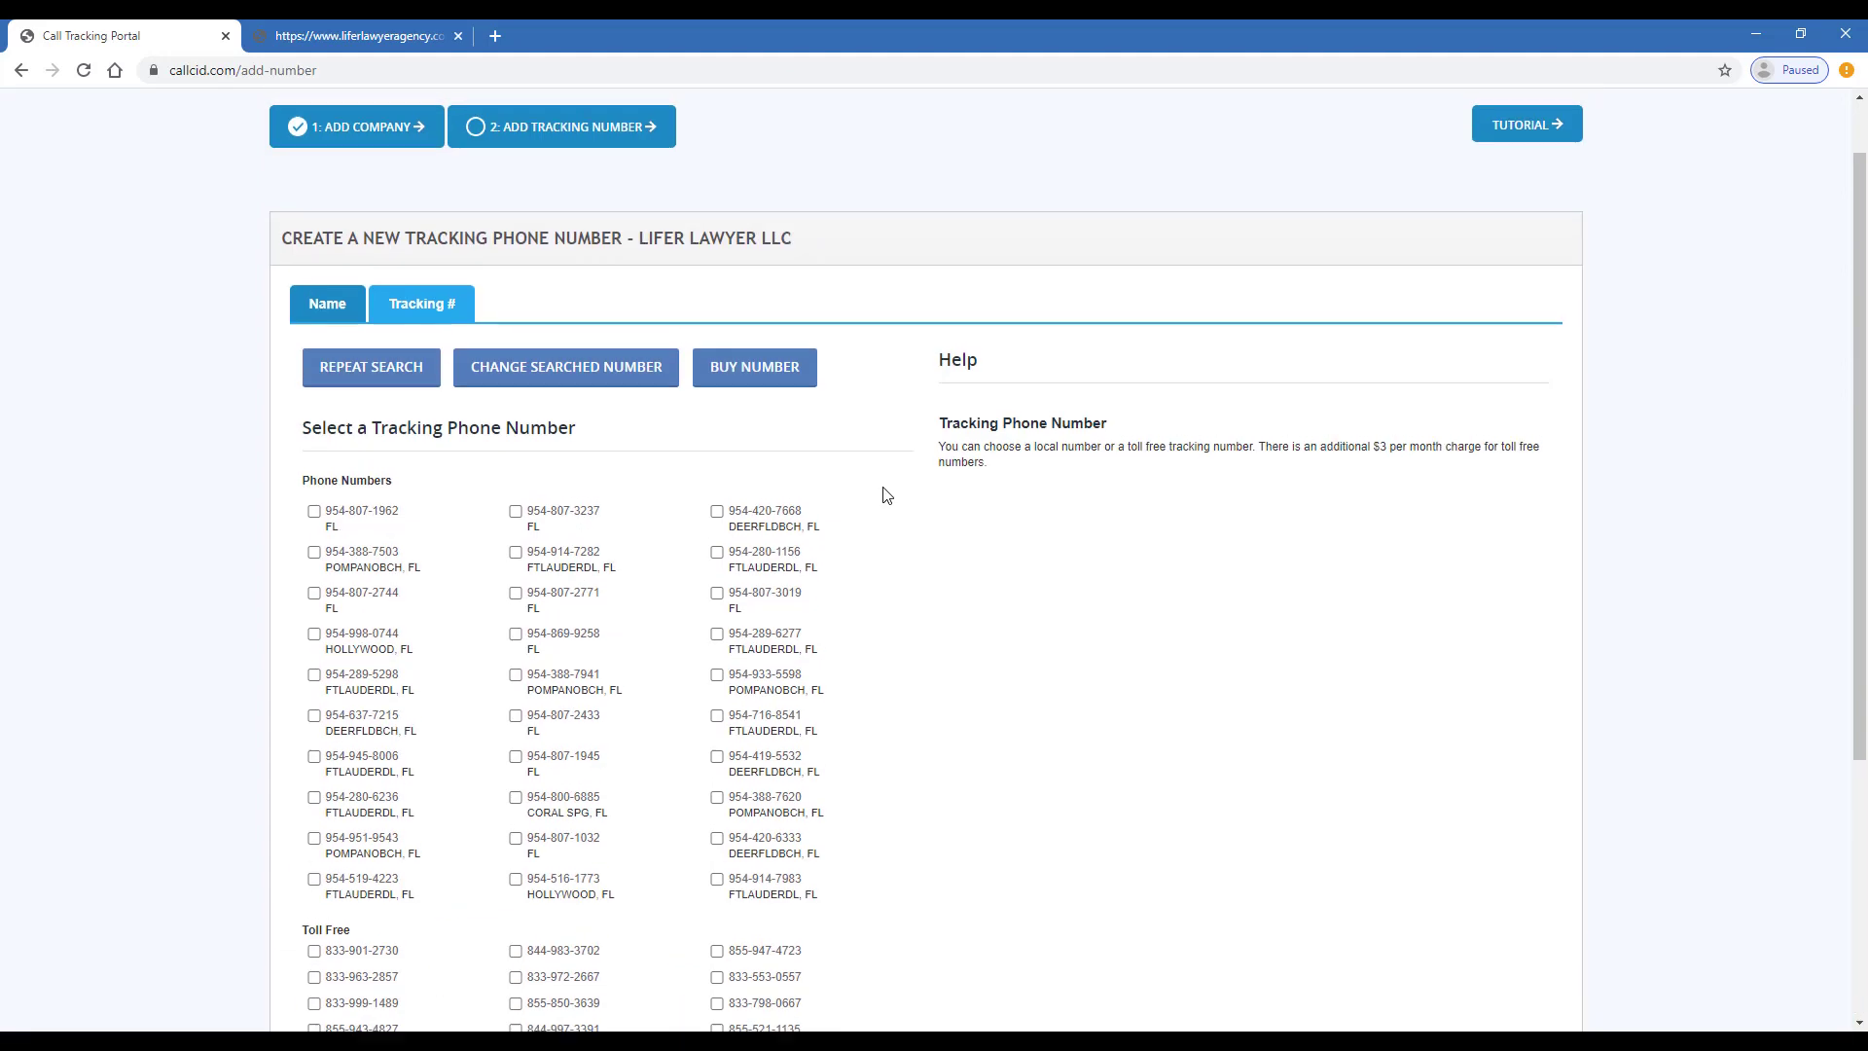
scroll(893, 628, down, 1)
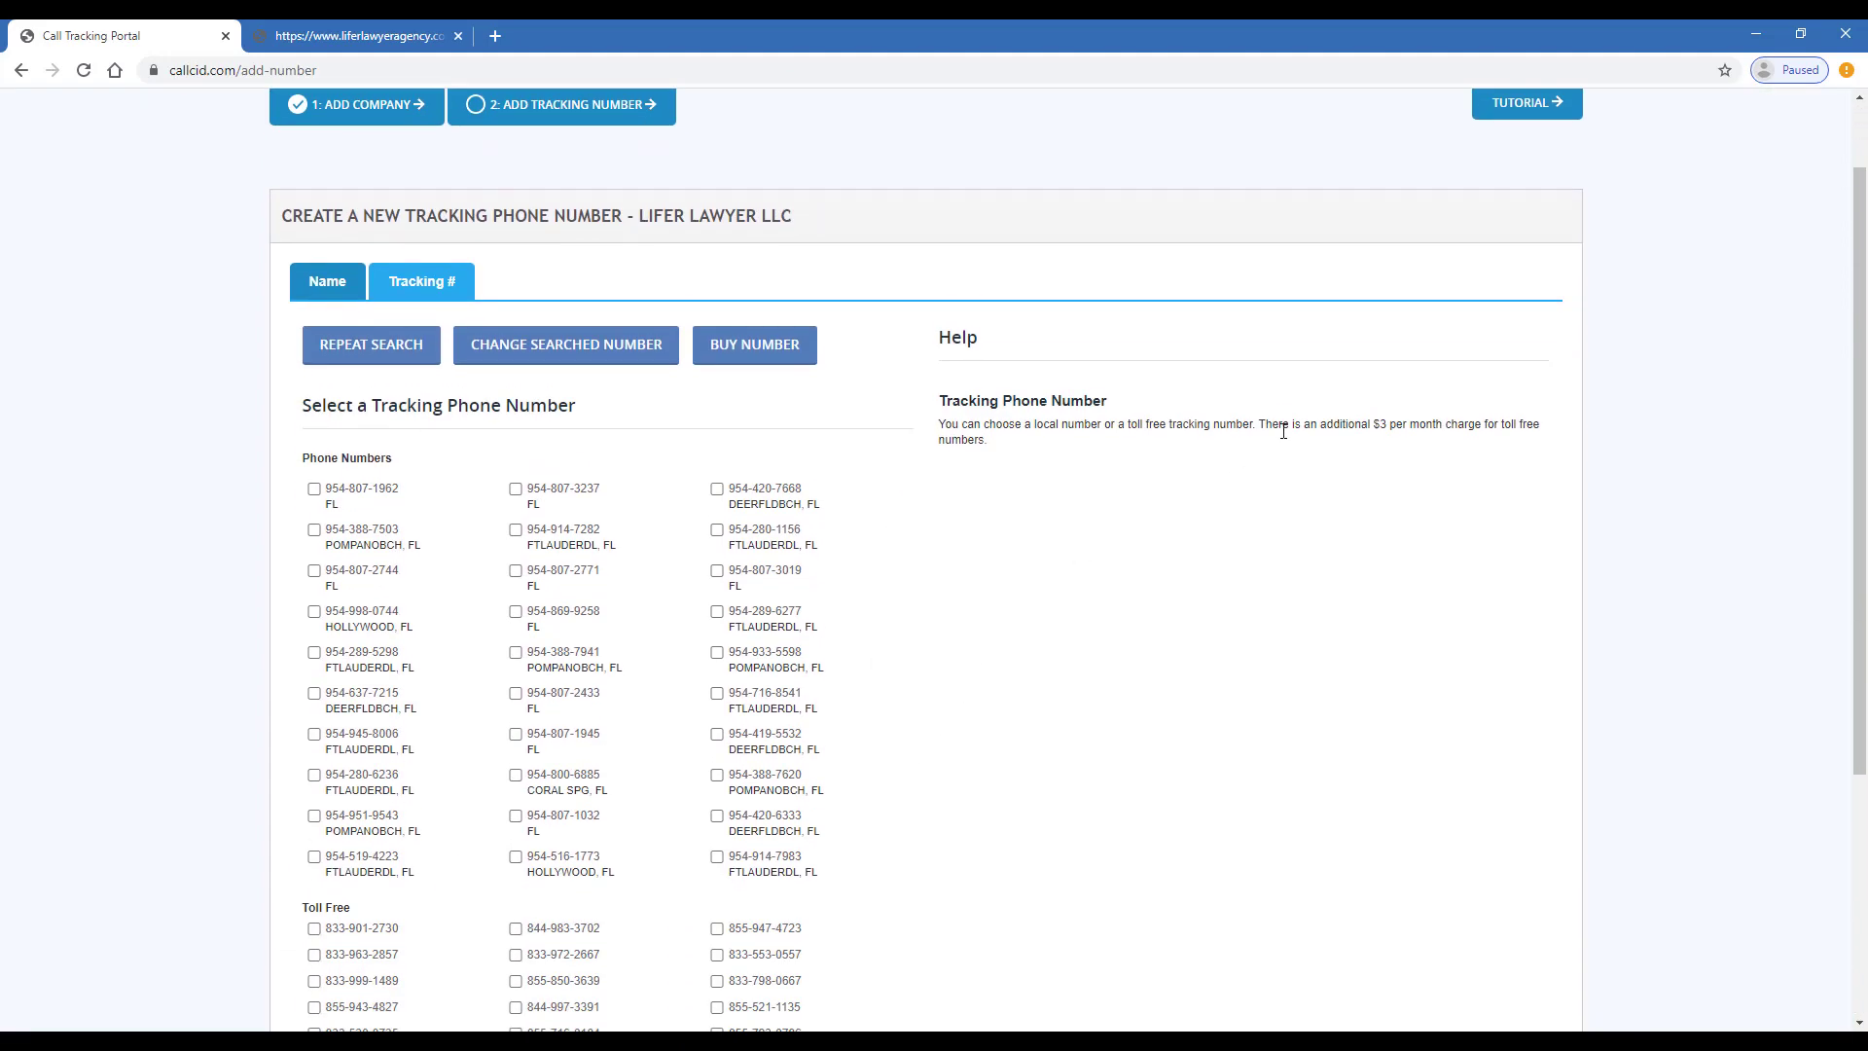
scroll(926, 639, down, 2)
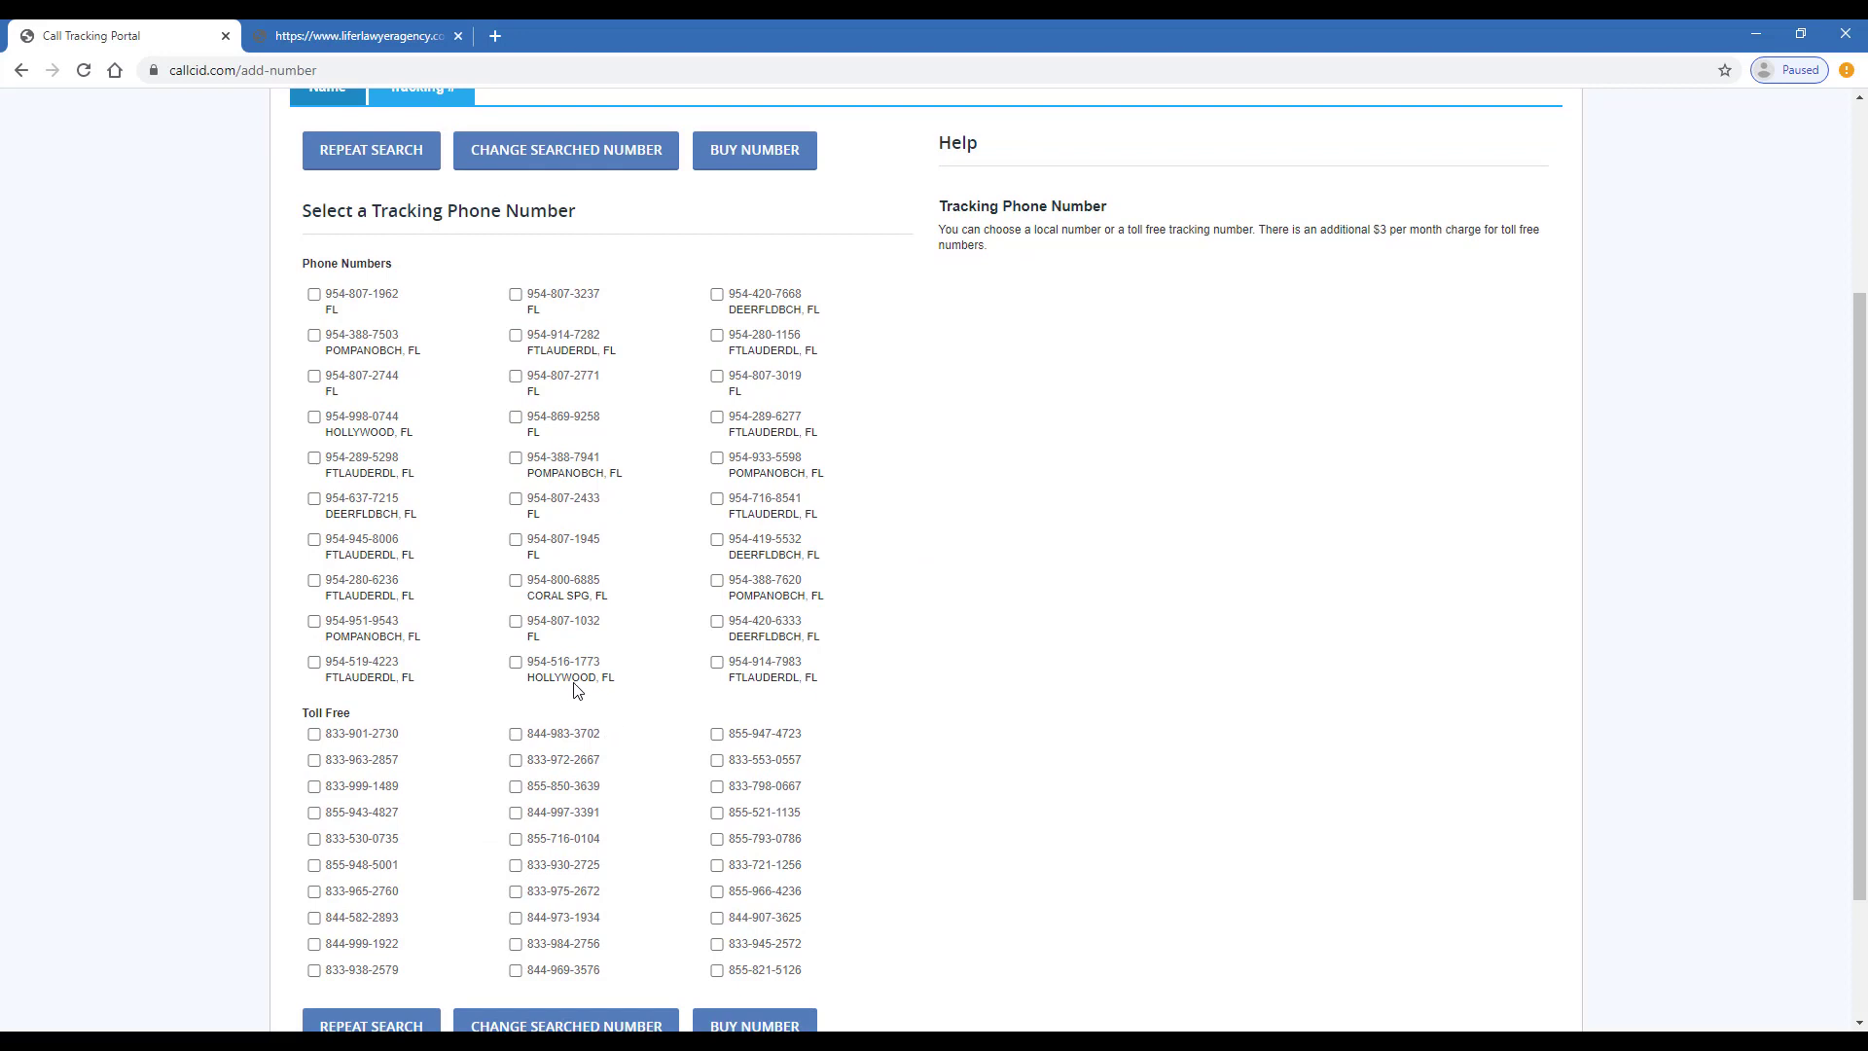
click(515, 420)
scroll(625, 717, down, 2)
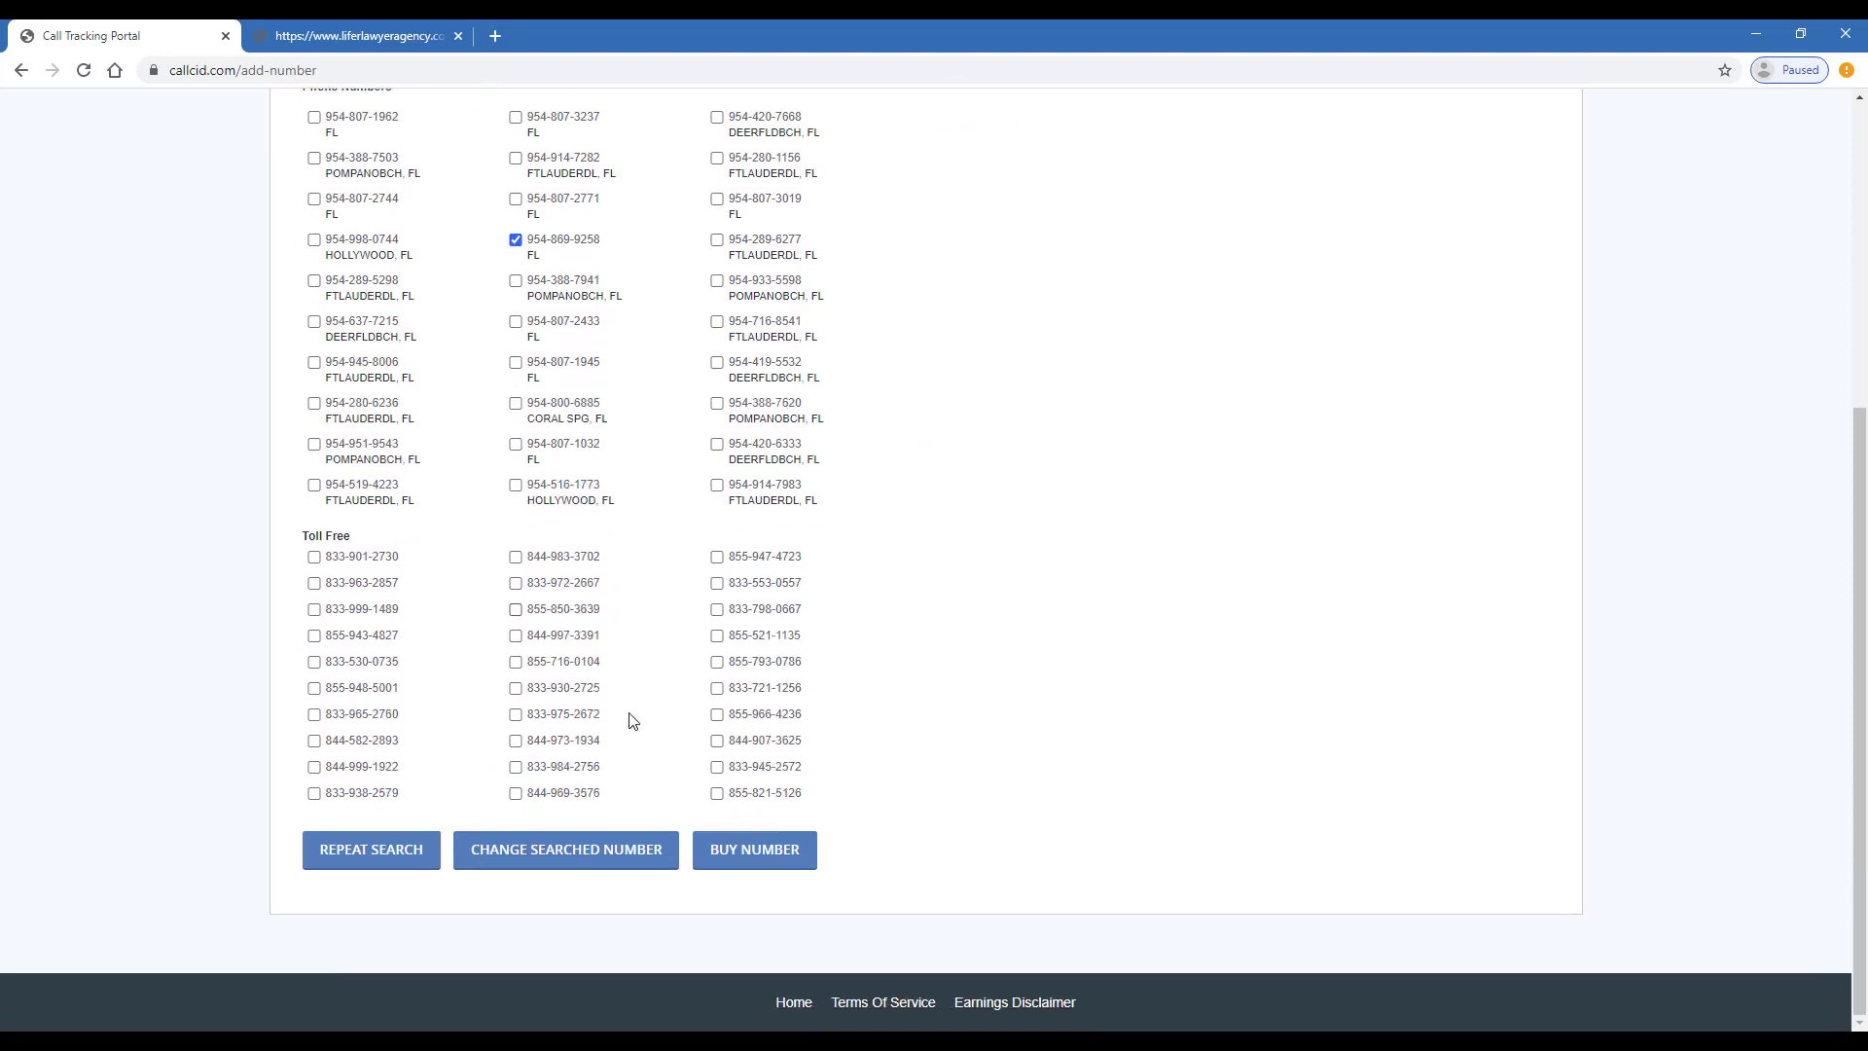
click(791, 861)
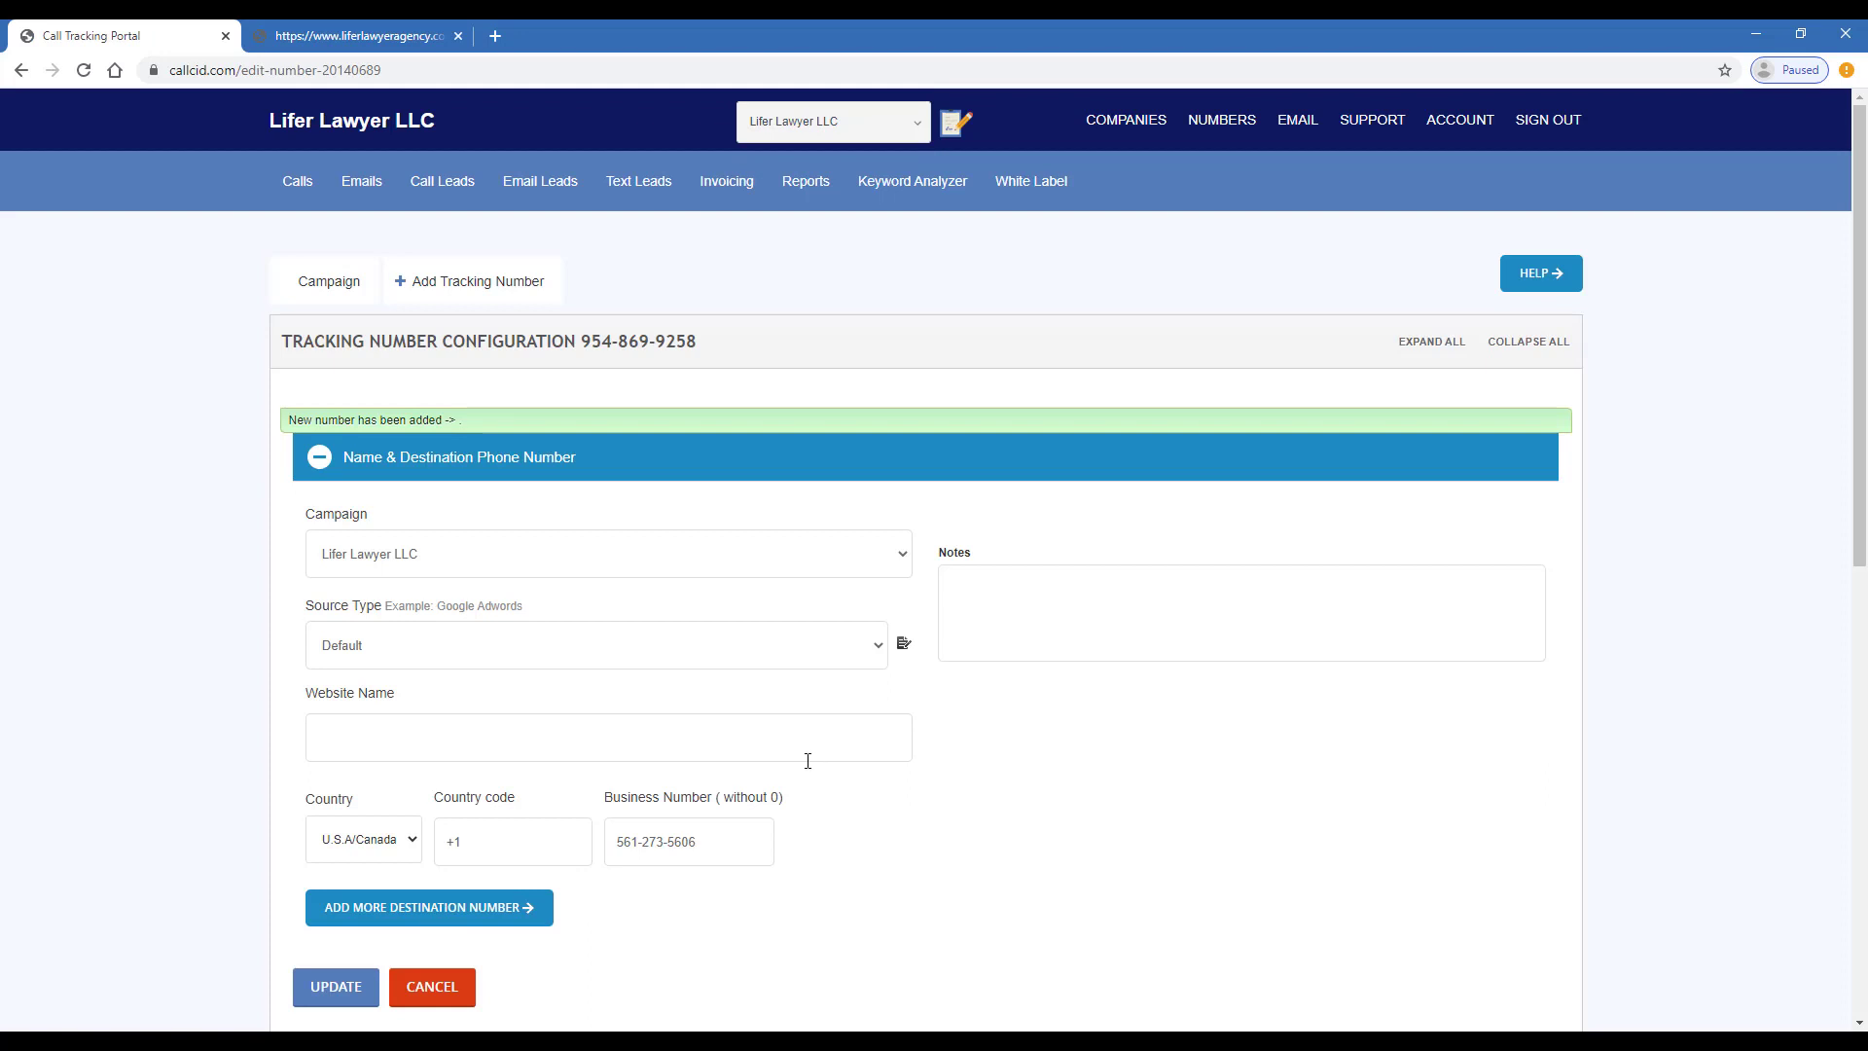
- Copy the law firm's website address and paste it into Website Name
scroll(630, 747, down, 1)
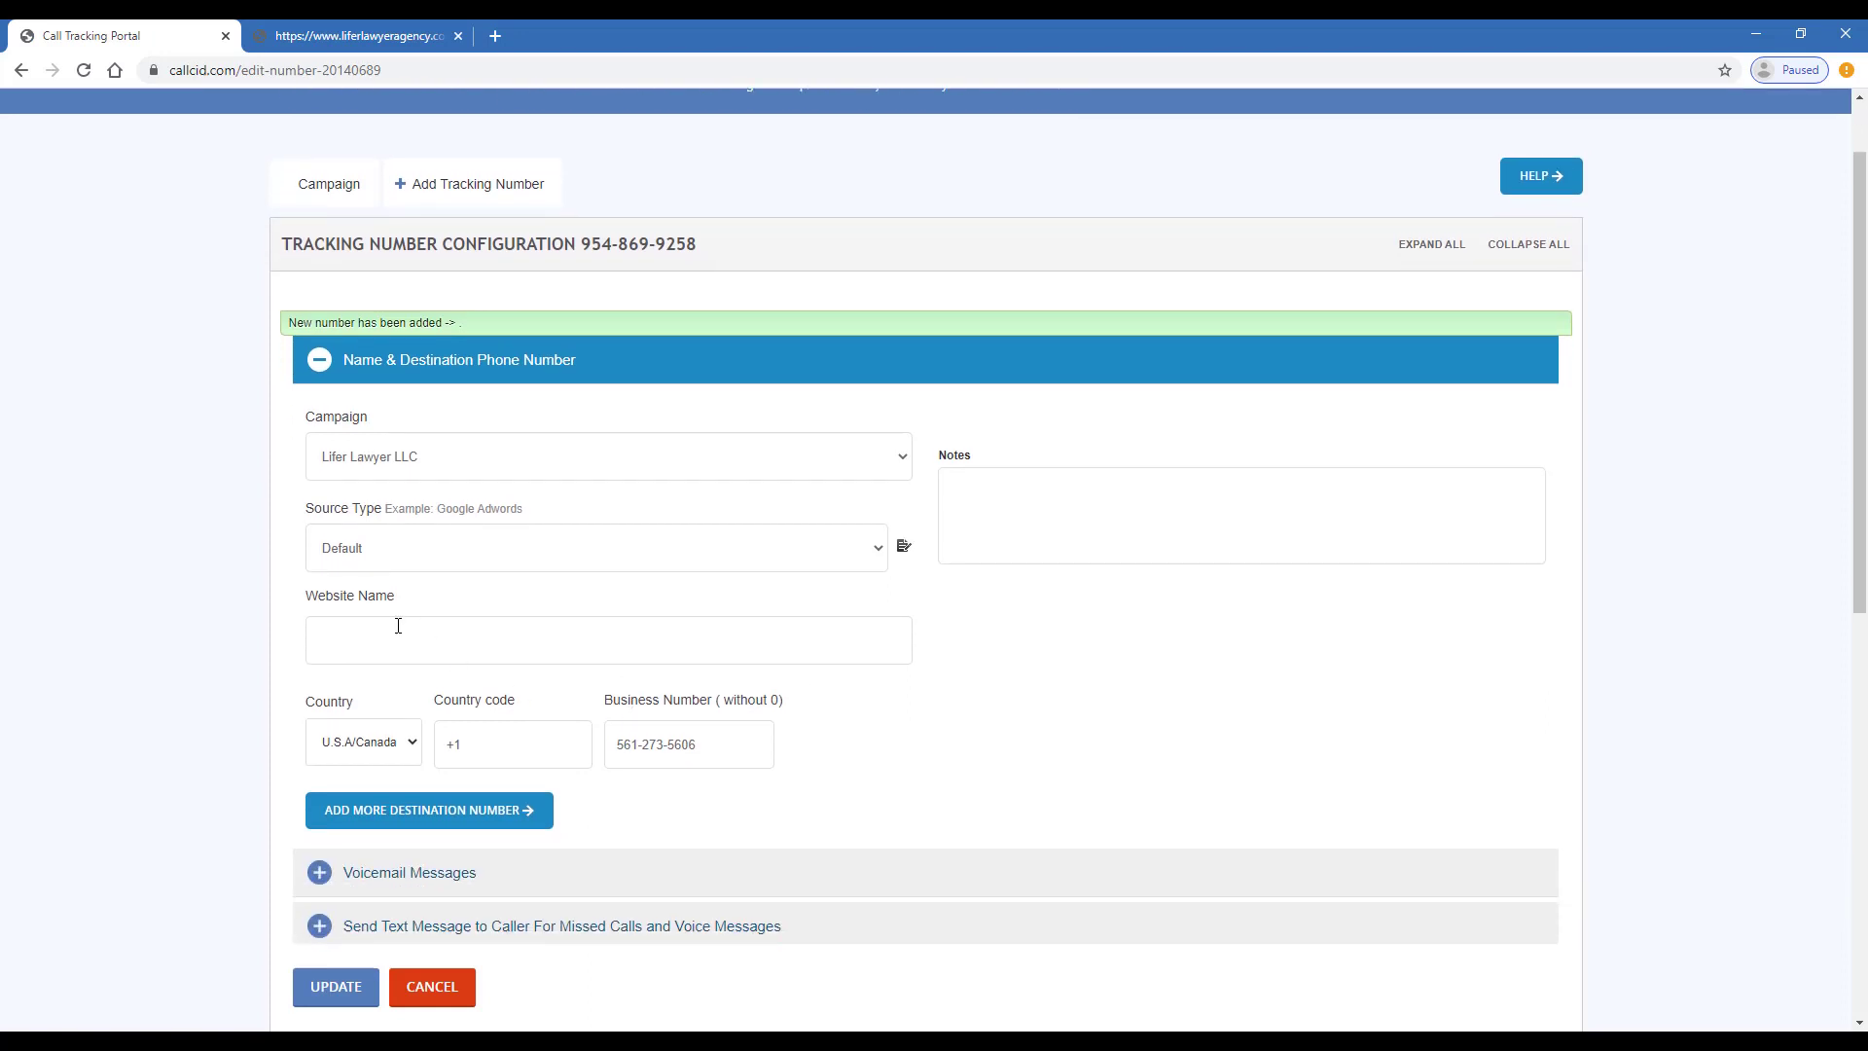
click(407, 35)
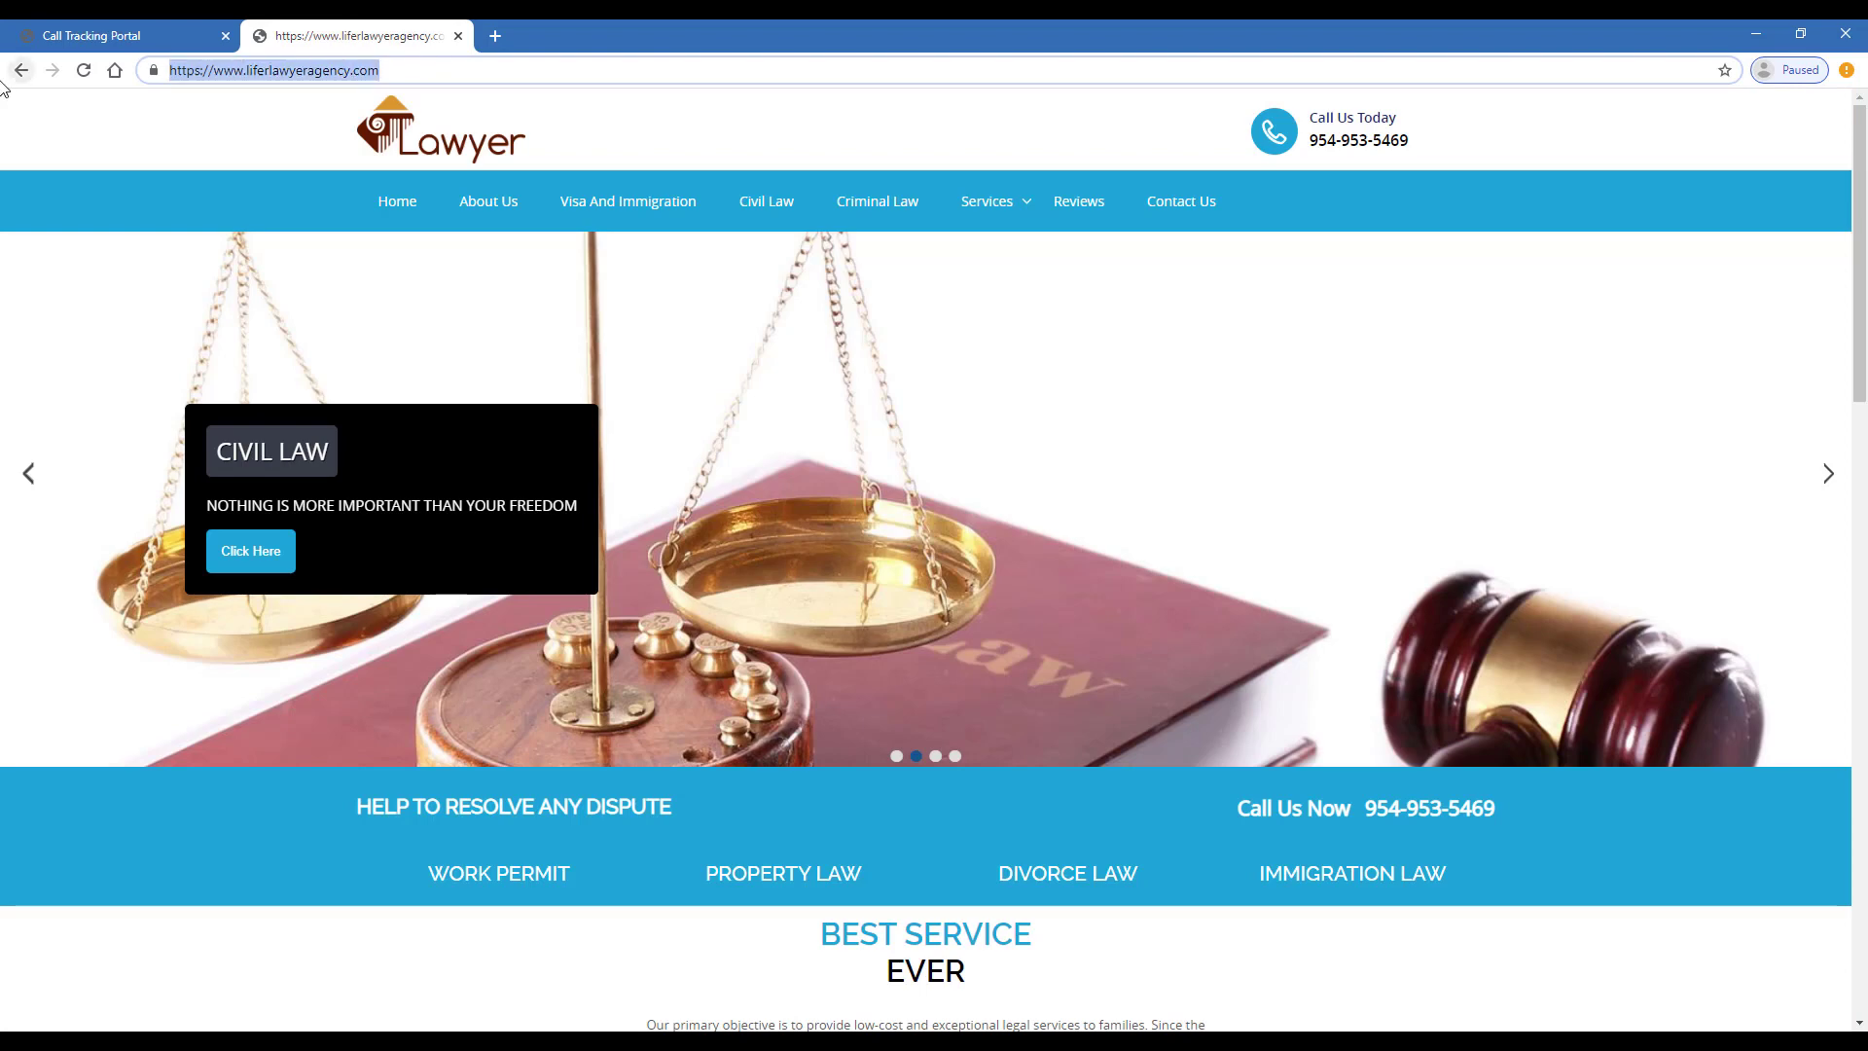
click(92, 35)
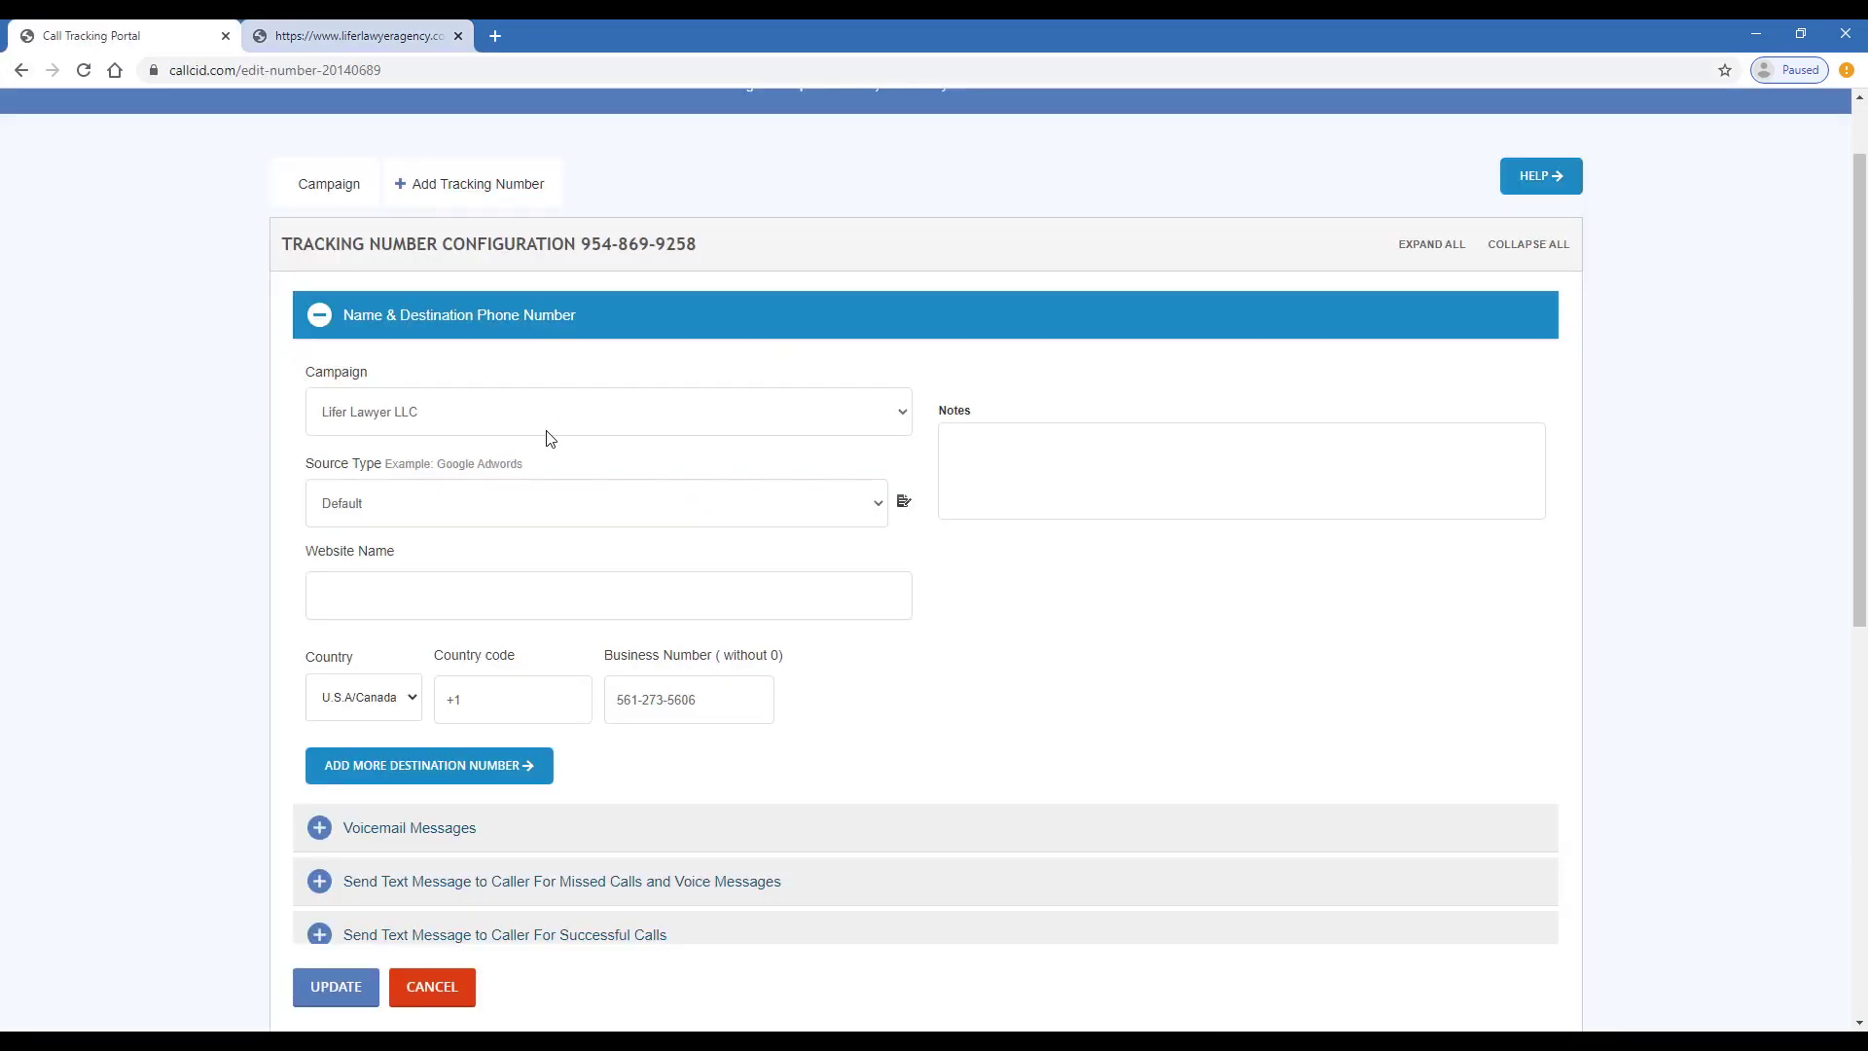
text(https://www.liferlawyeragency.com/)
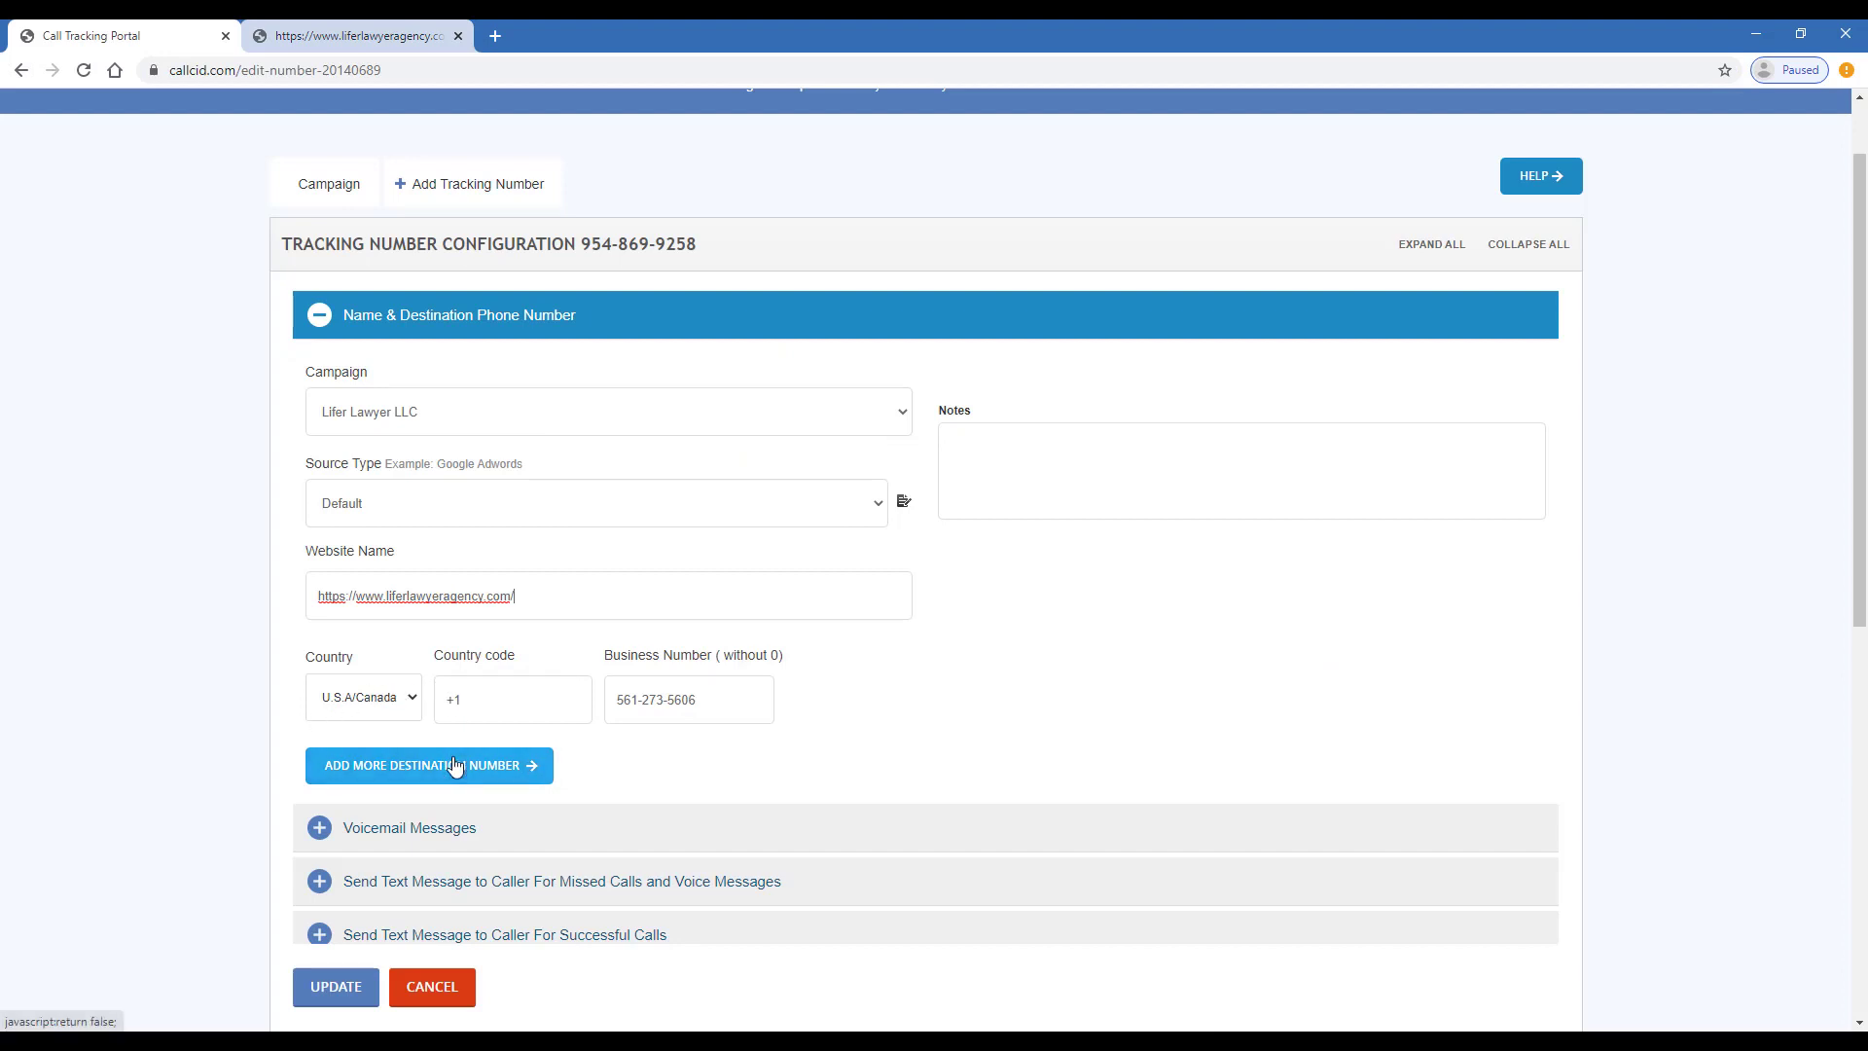
- Add a second destination number and update the tracking number settings
click(454, 766)
click(646, 793)
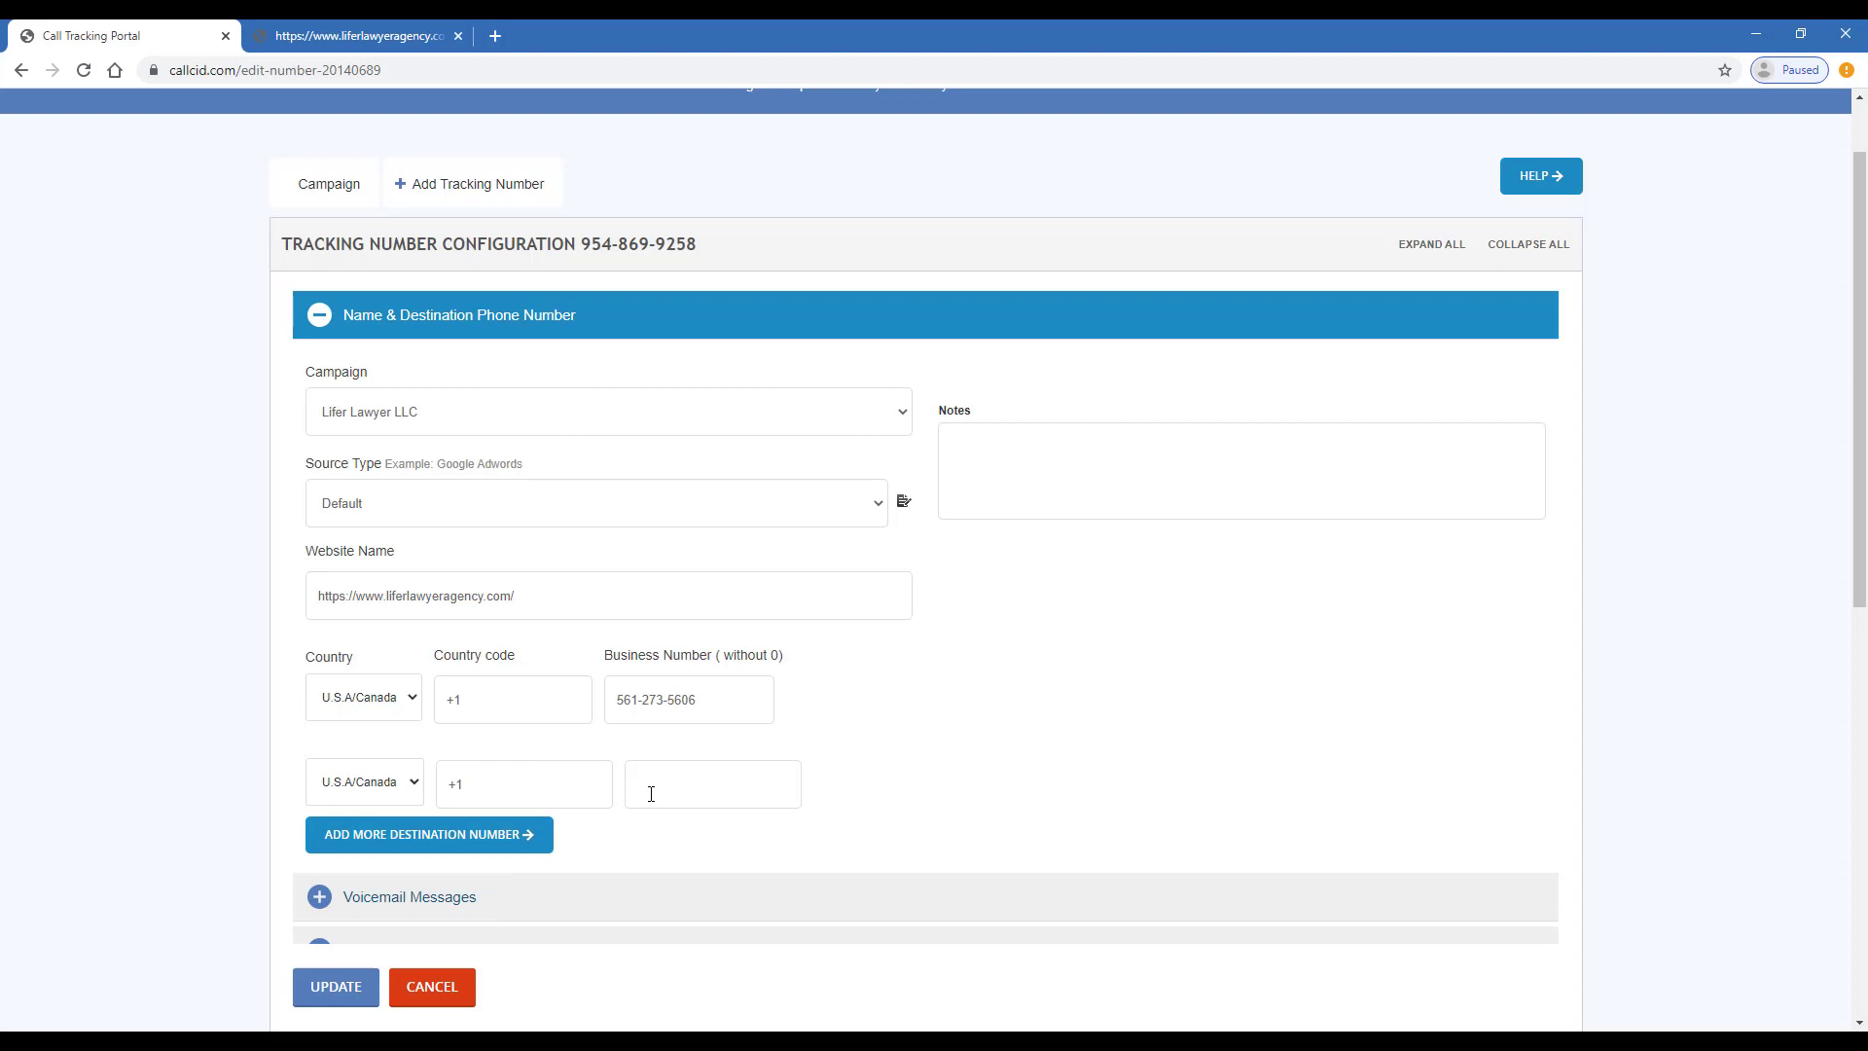
scroll(518, 654, down, 2)
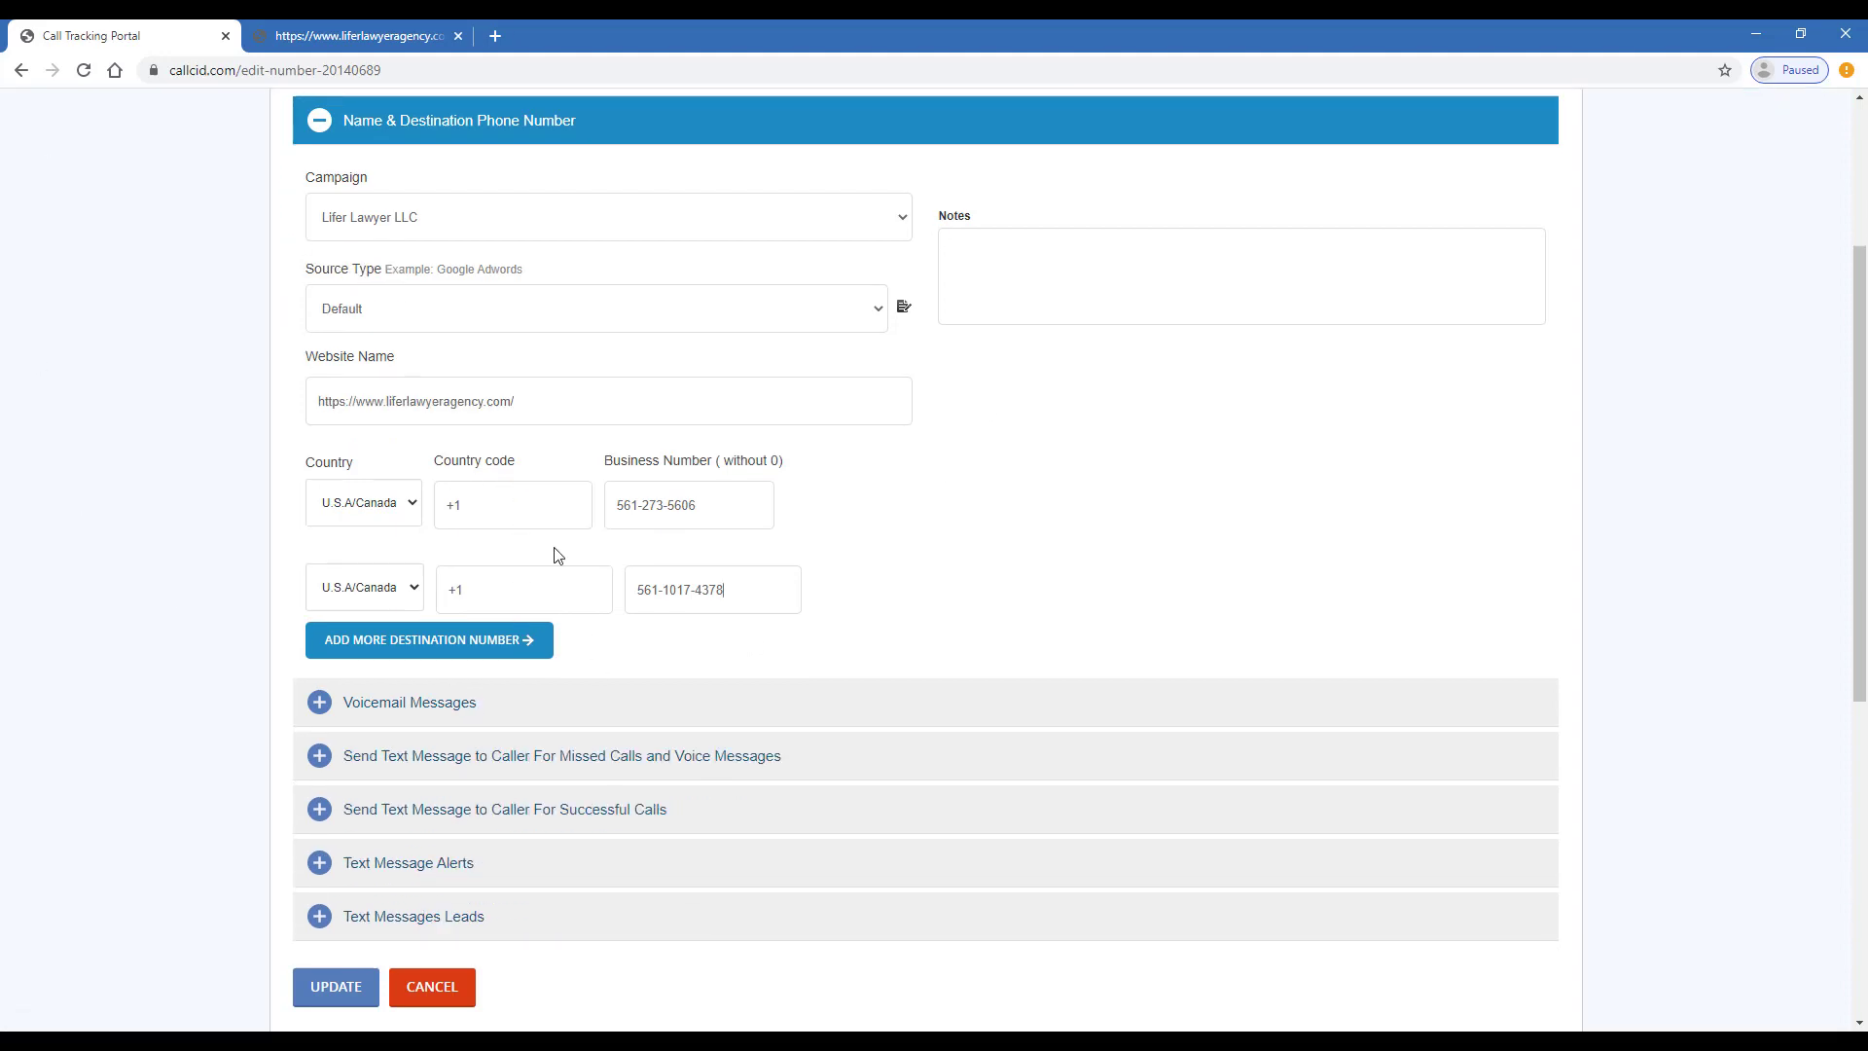
scroll(555, 551, down, 4)
scroll(562, 584, down, 3)
click(366, 790)
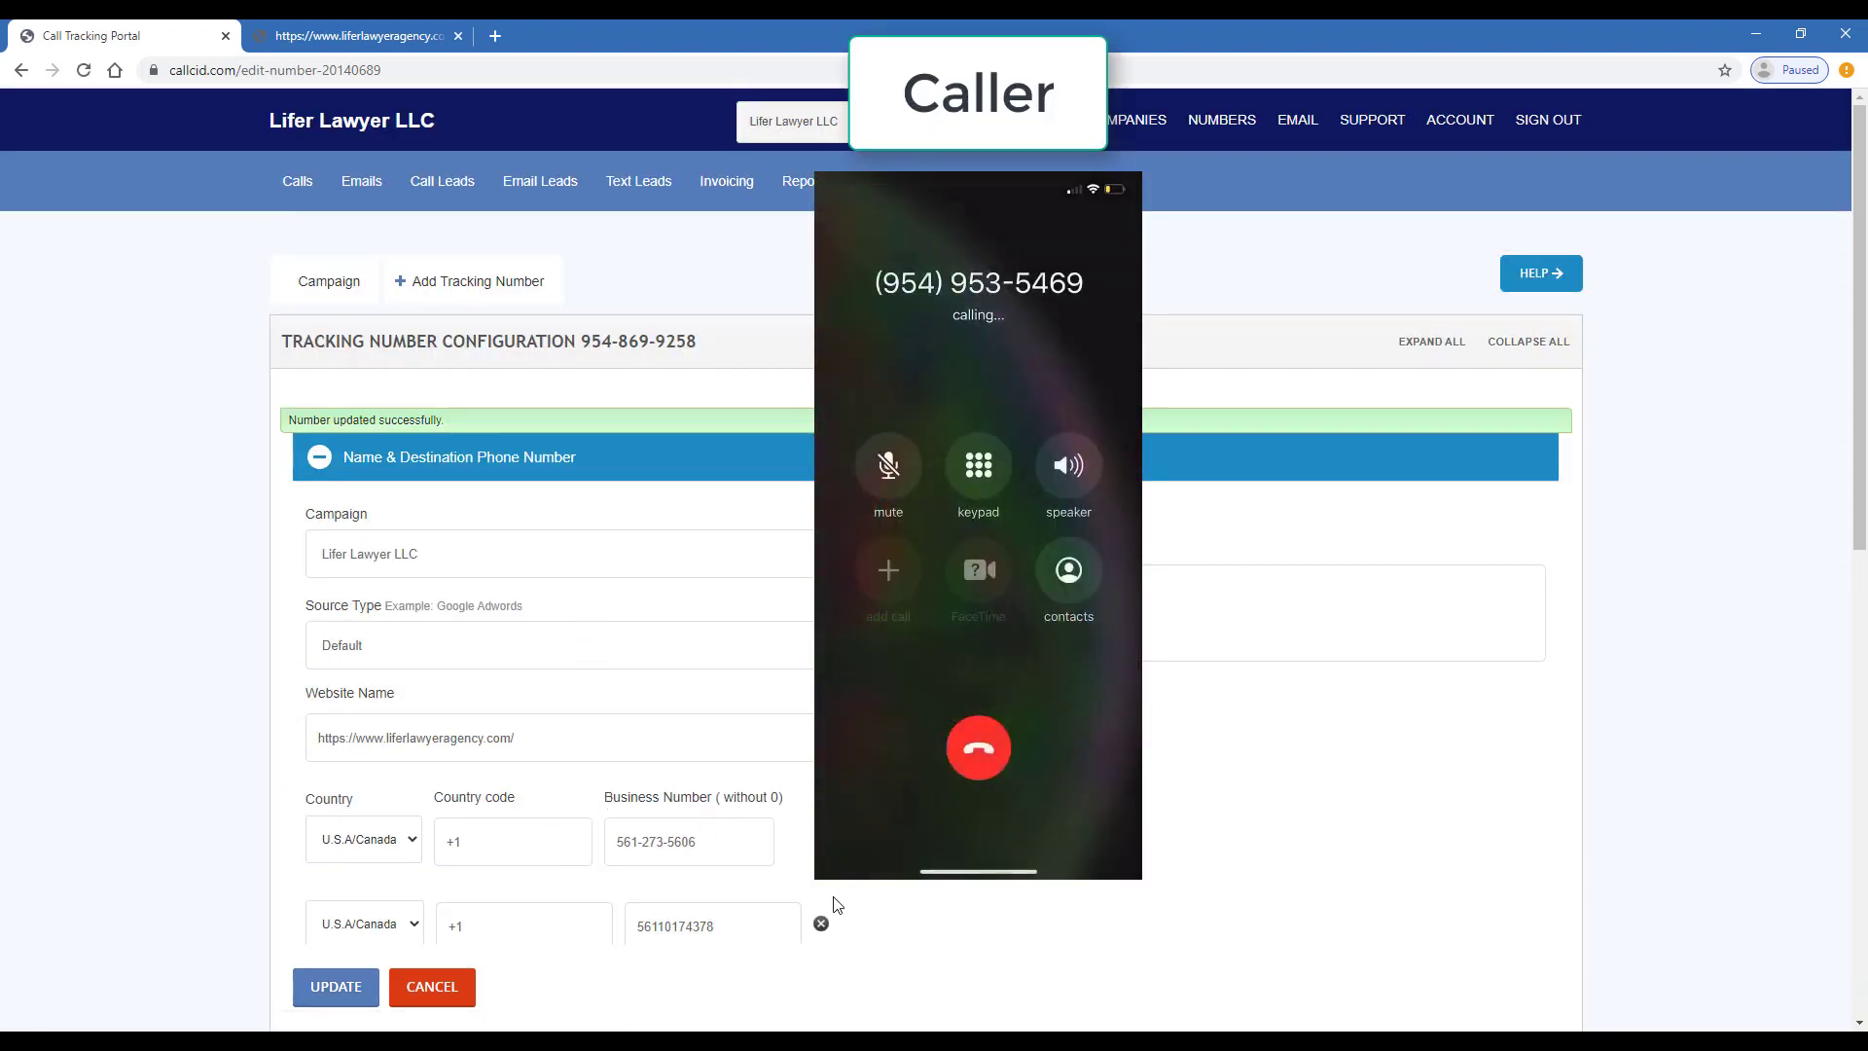
scroll(702, 773, down, 3)
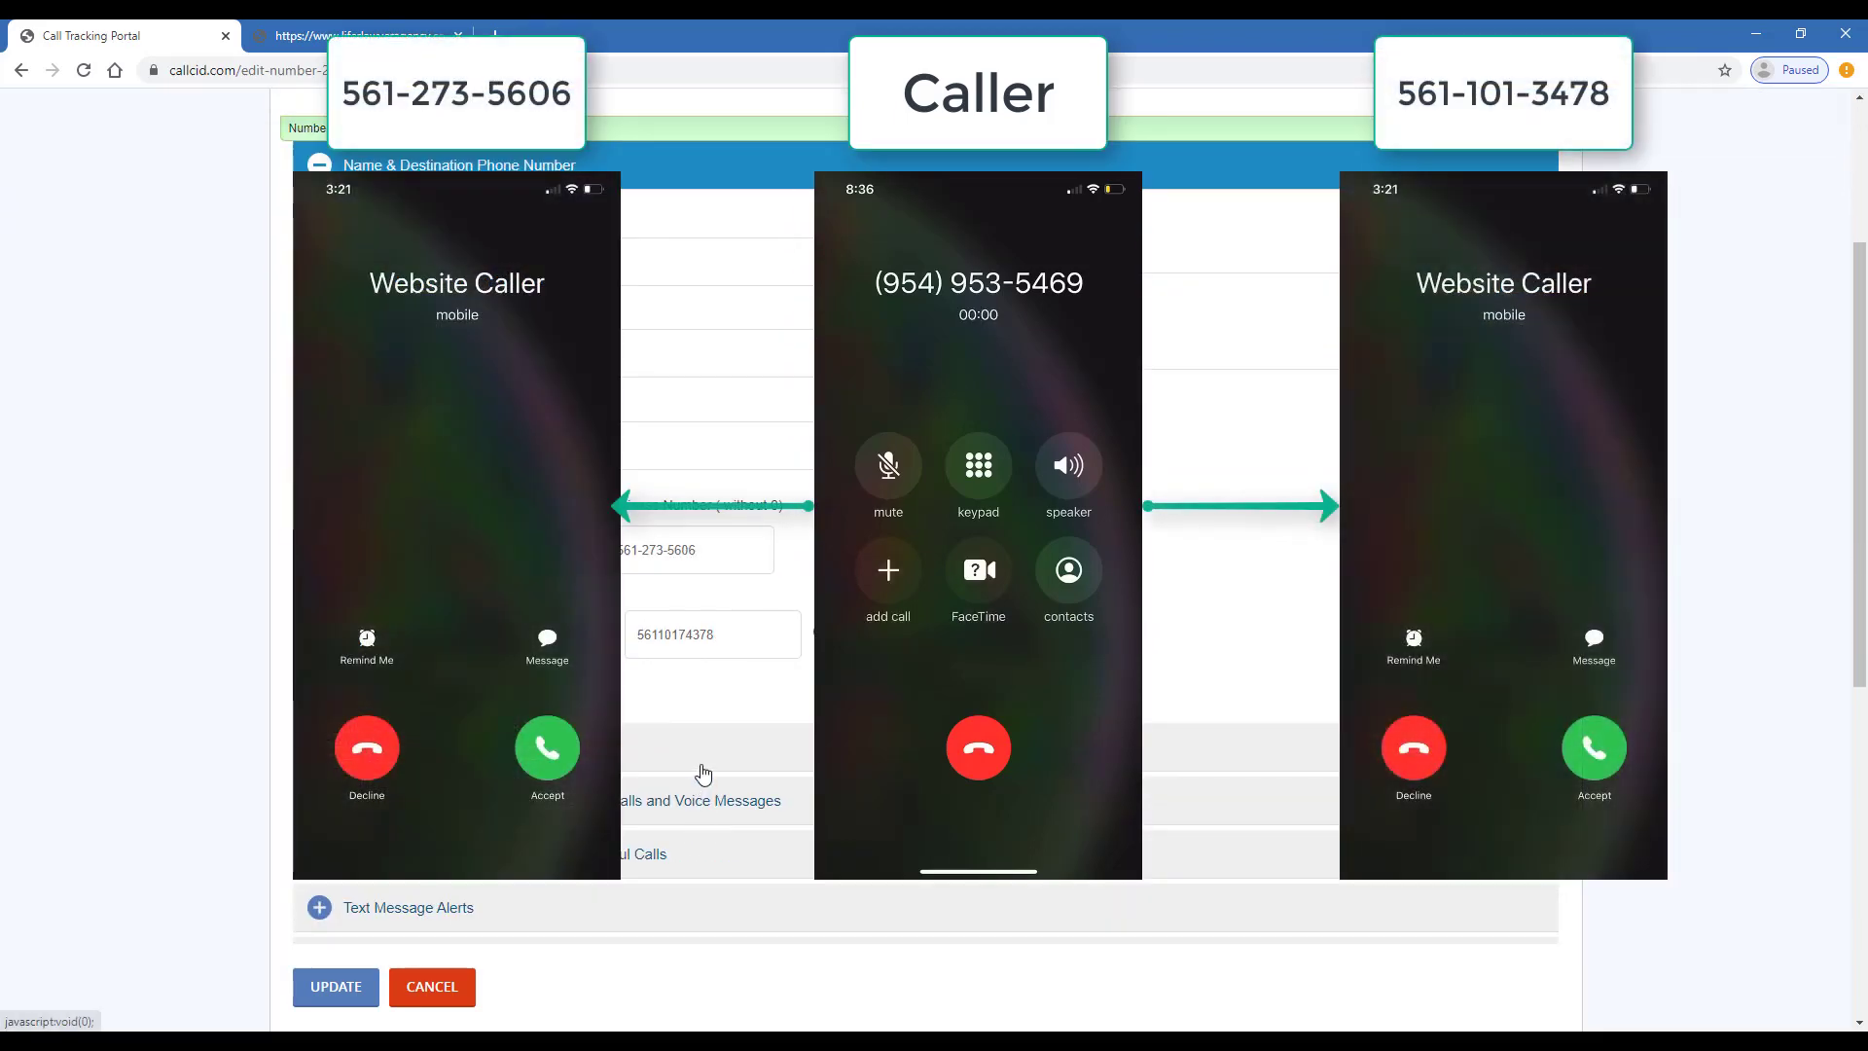
scroll(702, 773, down, 1)
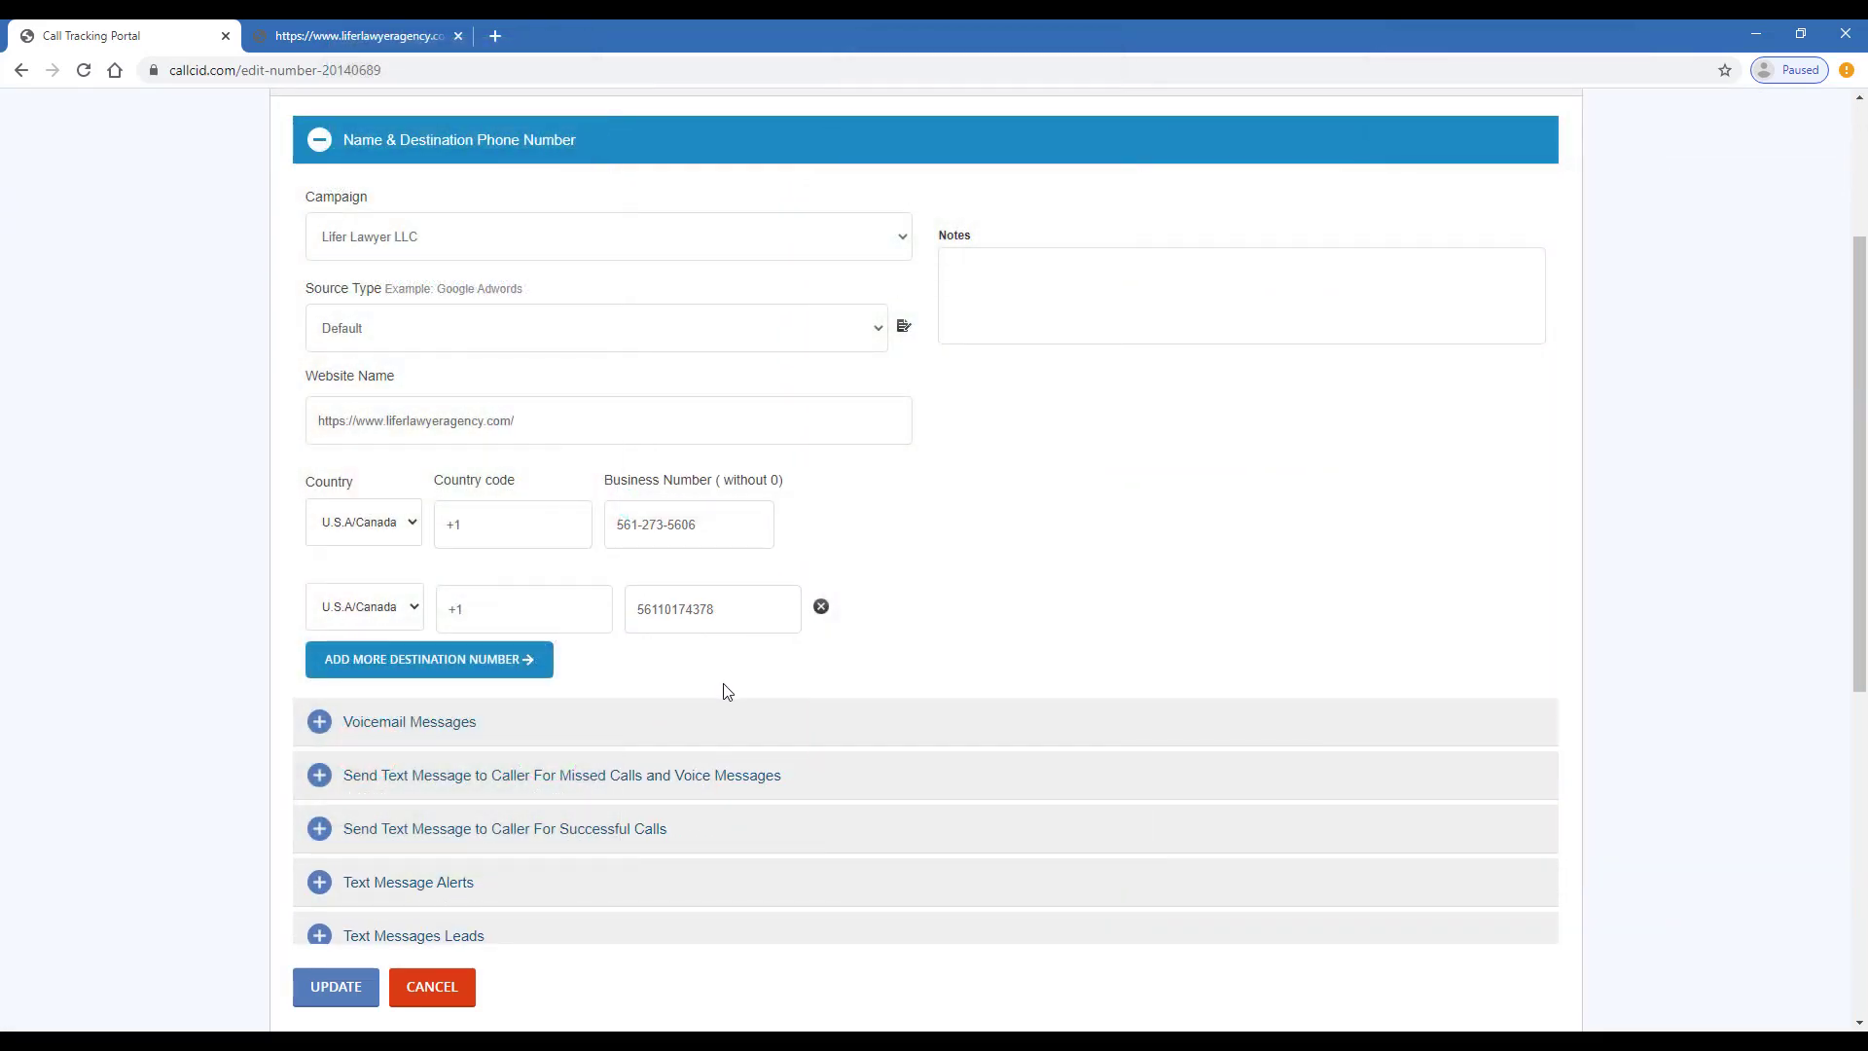
- Enable voice messages after 20 seconds with transcription turned on
click(727, 738)
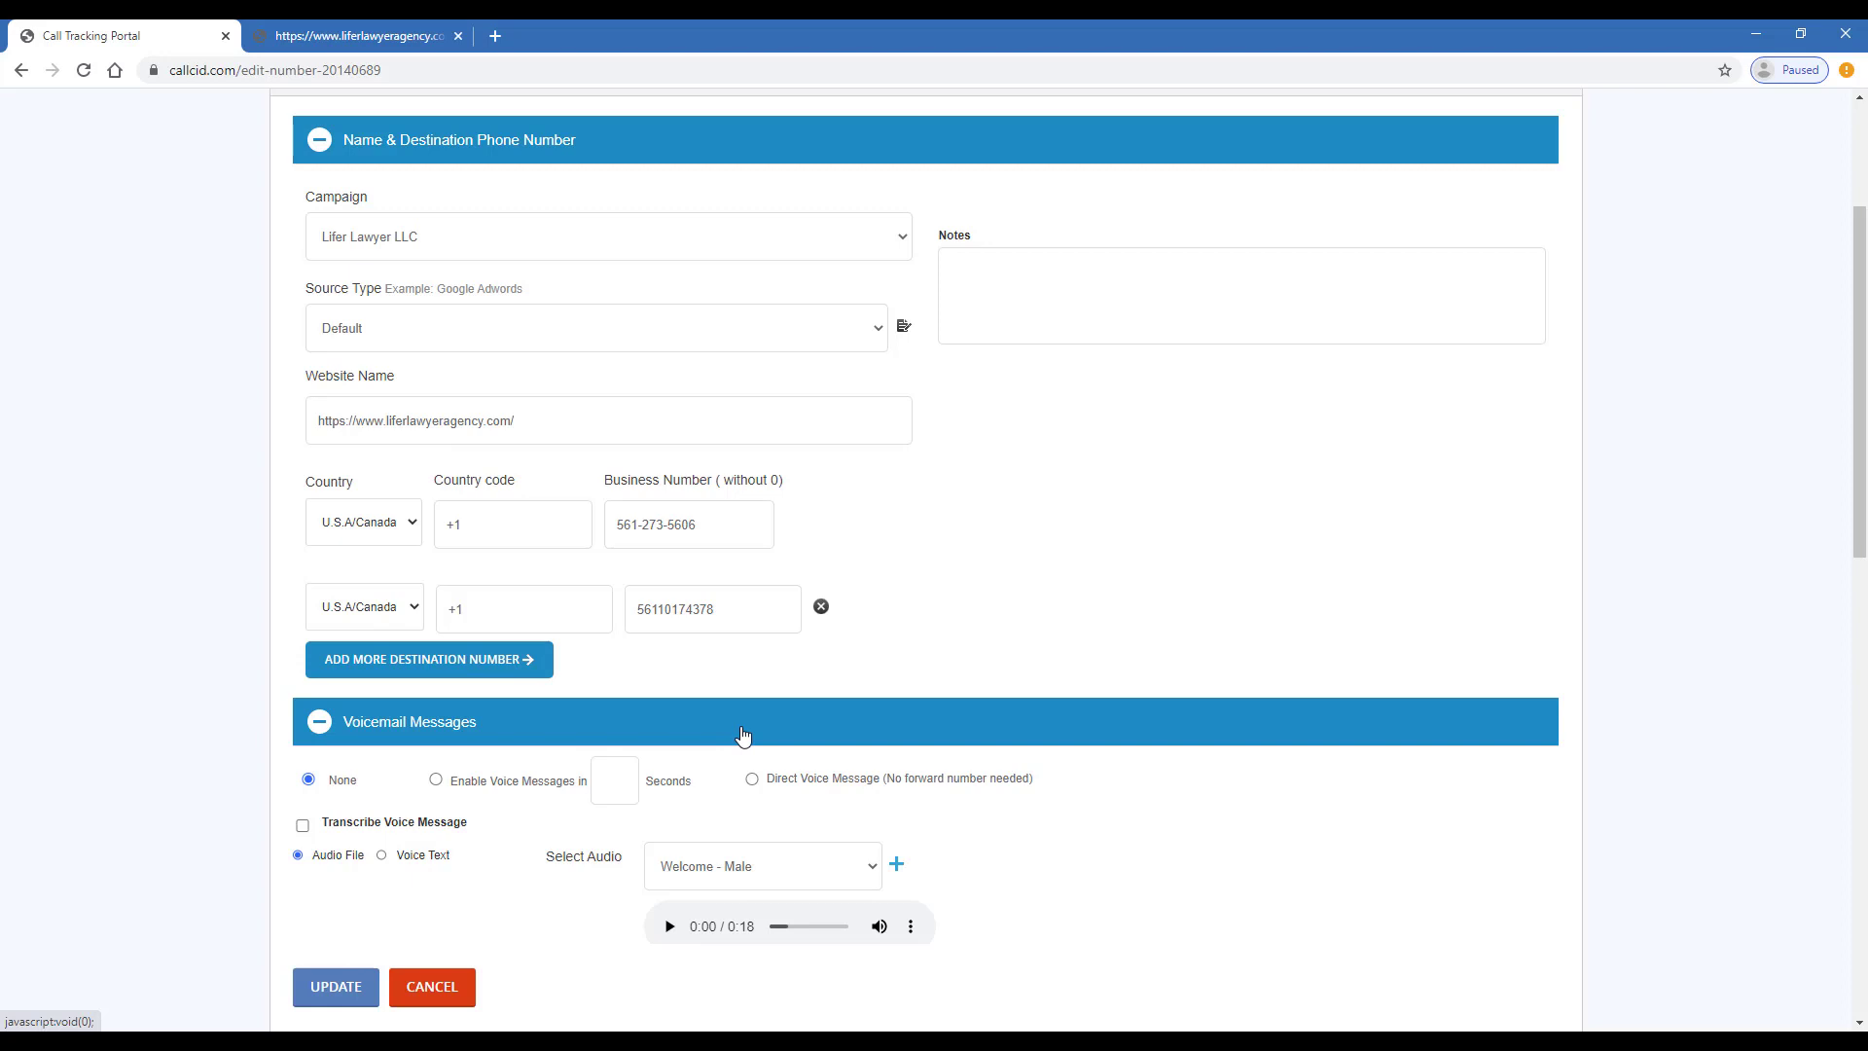
click(435, 780)
click(620, 777)
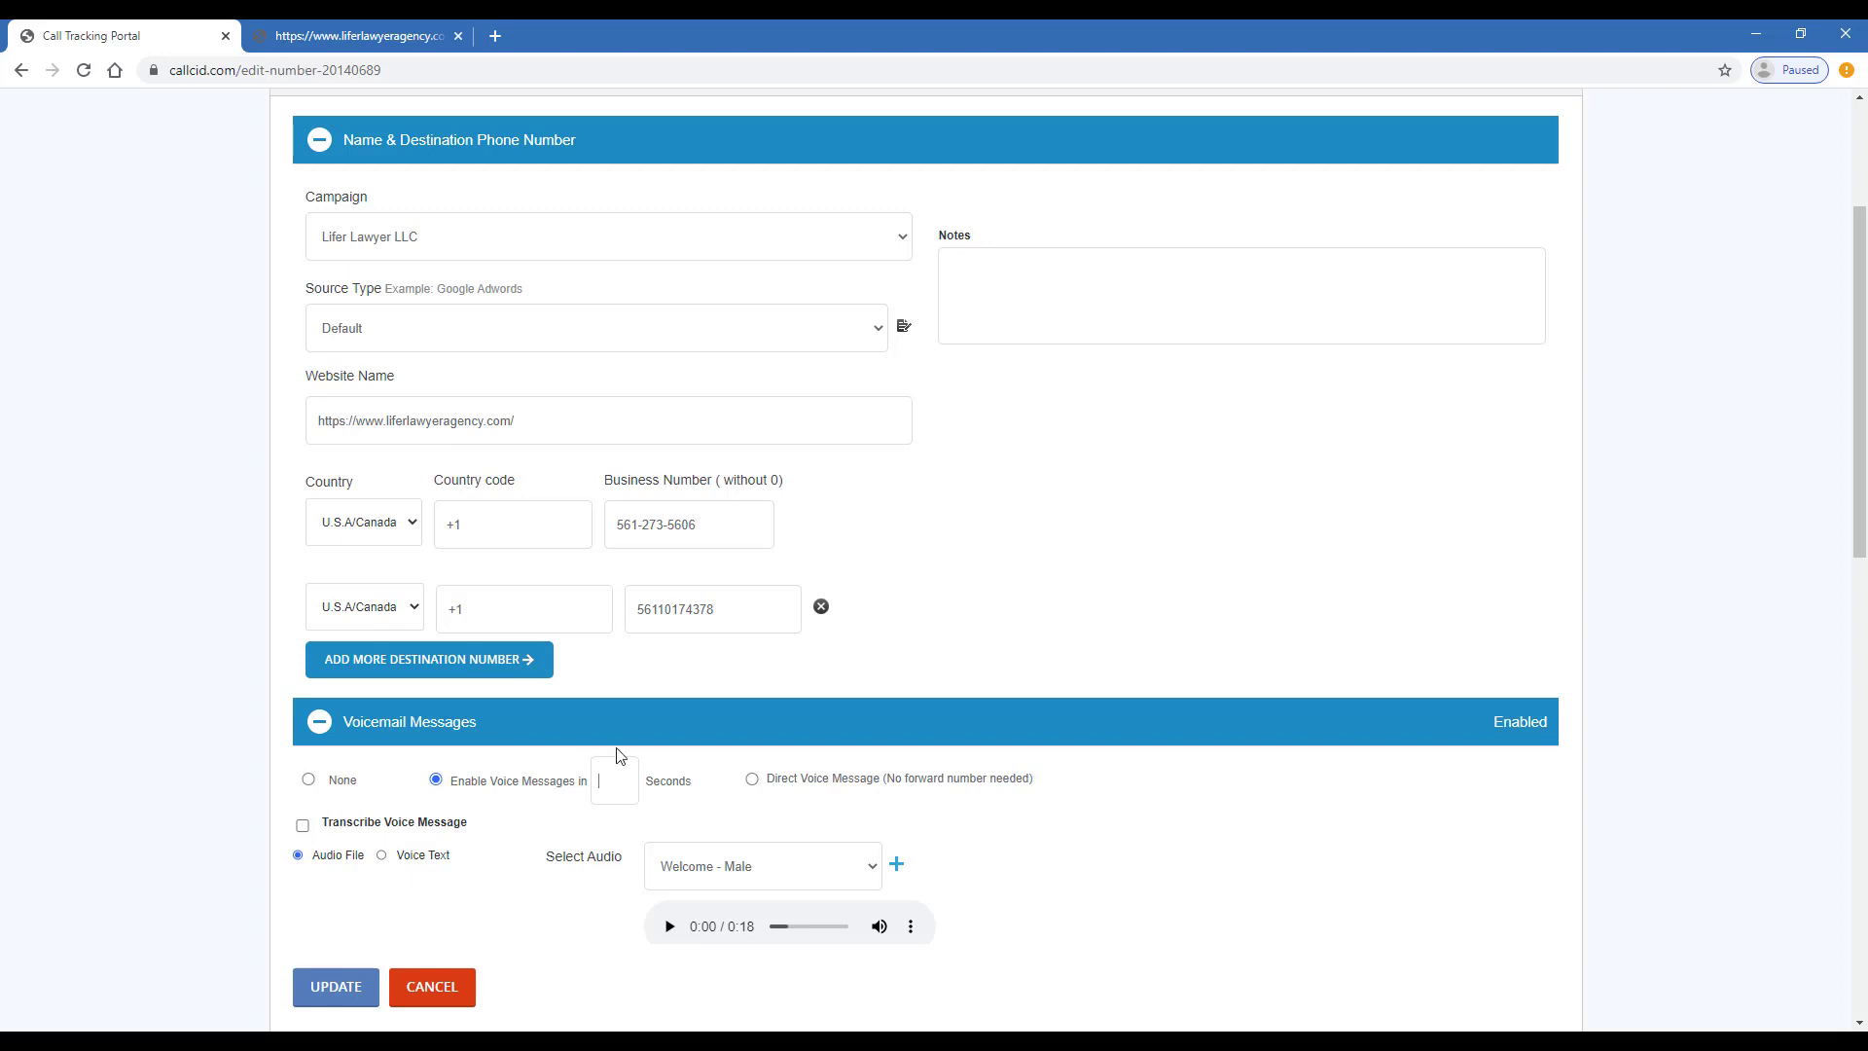
text(20)
click(304, 826)
- Switch the greeting to Voice Text and capitalise 'Please' at its start
click(381, 856)
scroll(428, 846, down, 2)
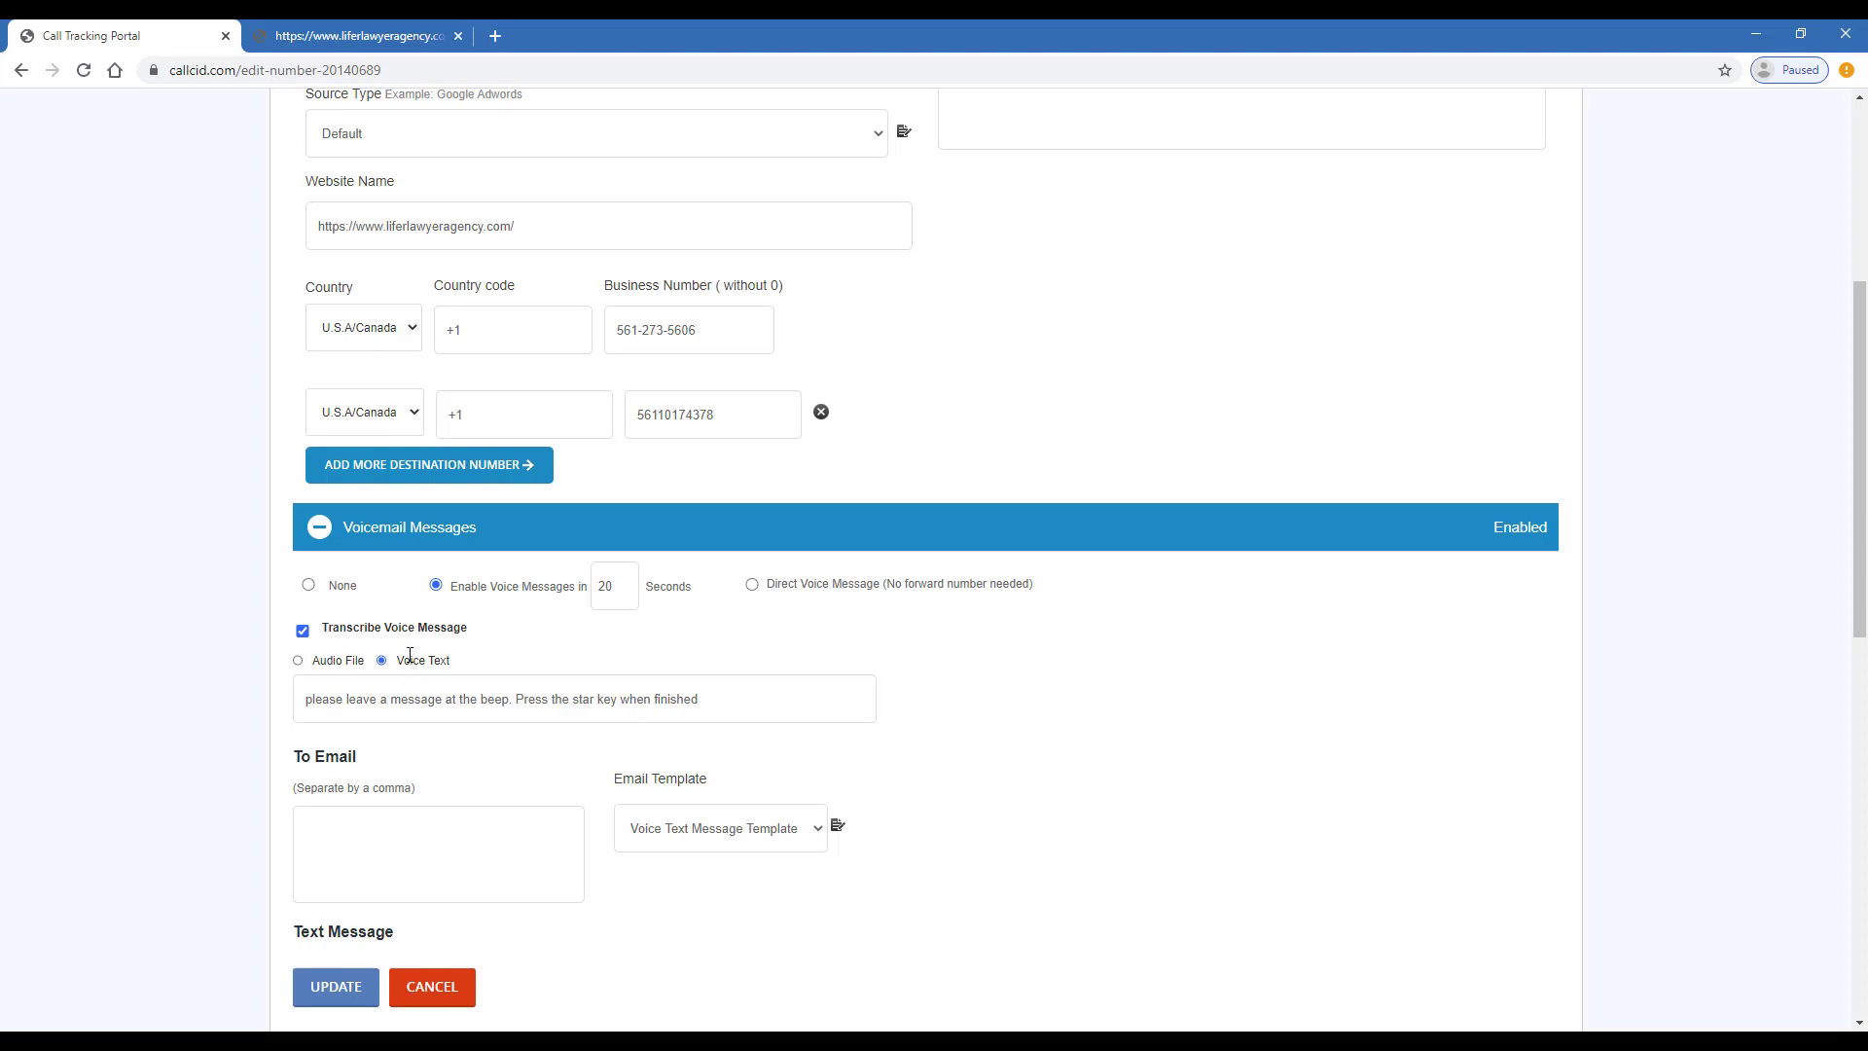
drag(410, 654, 471, 662)
click(314, 698)
key(BackSpace)
text(P)
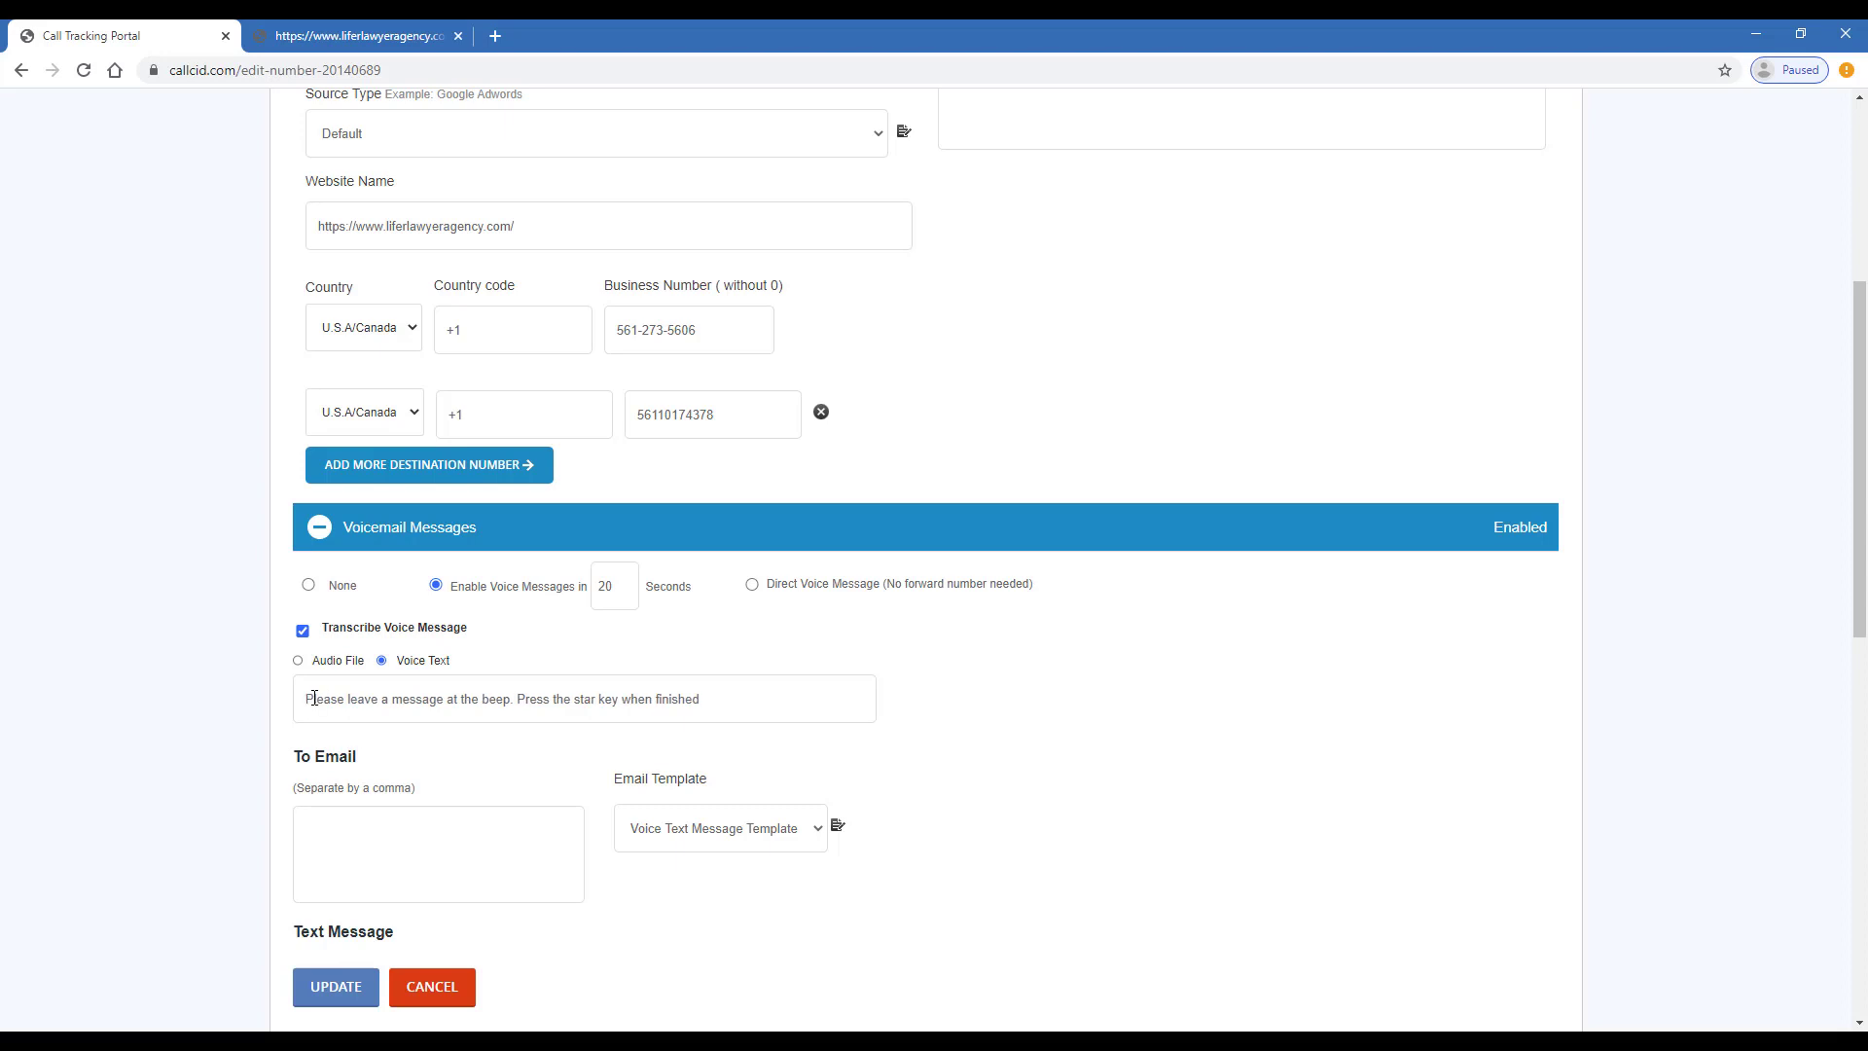
scroll(321, 650, down, 1)
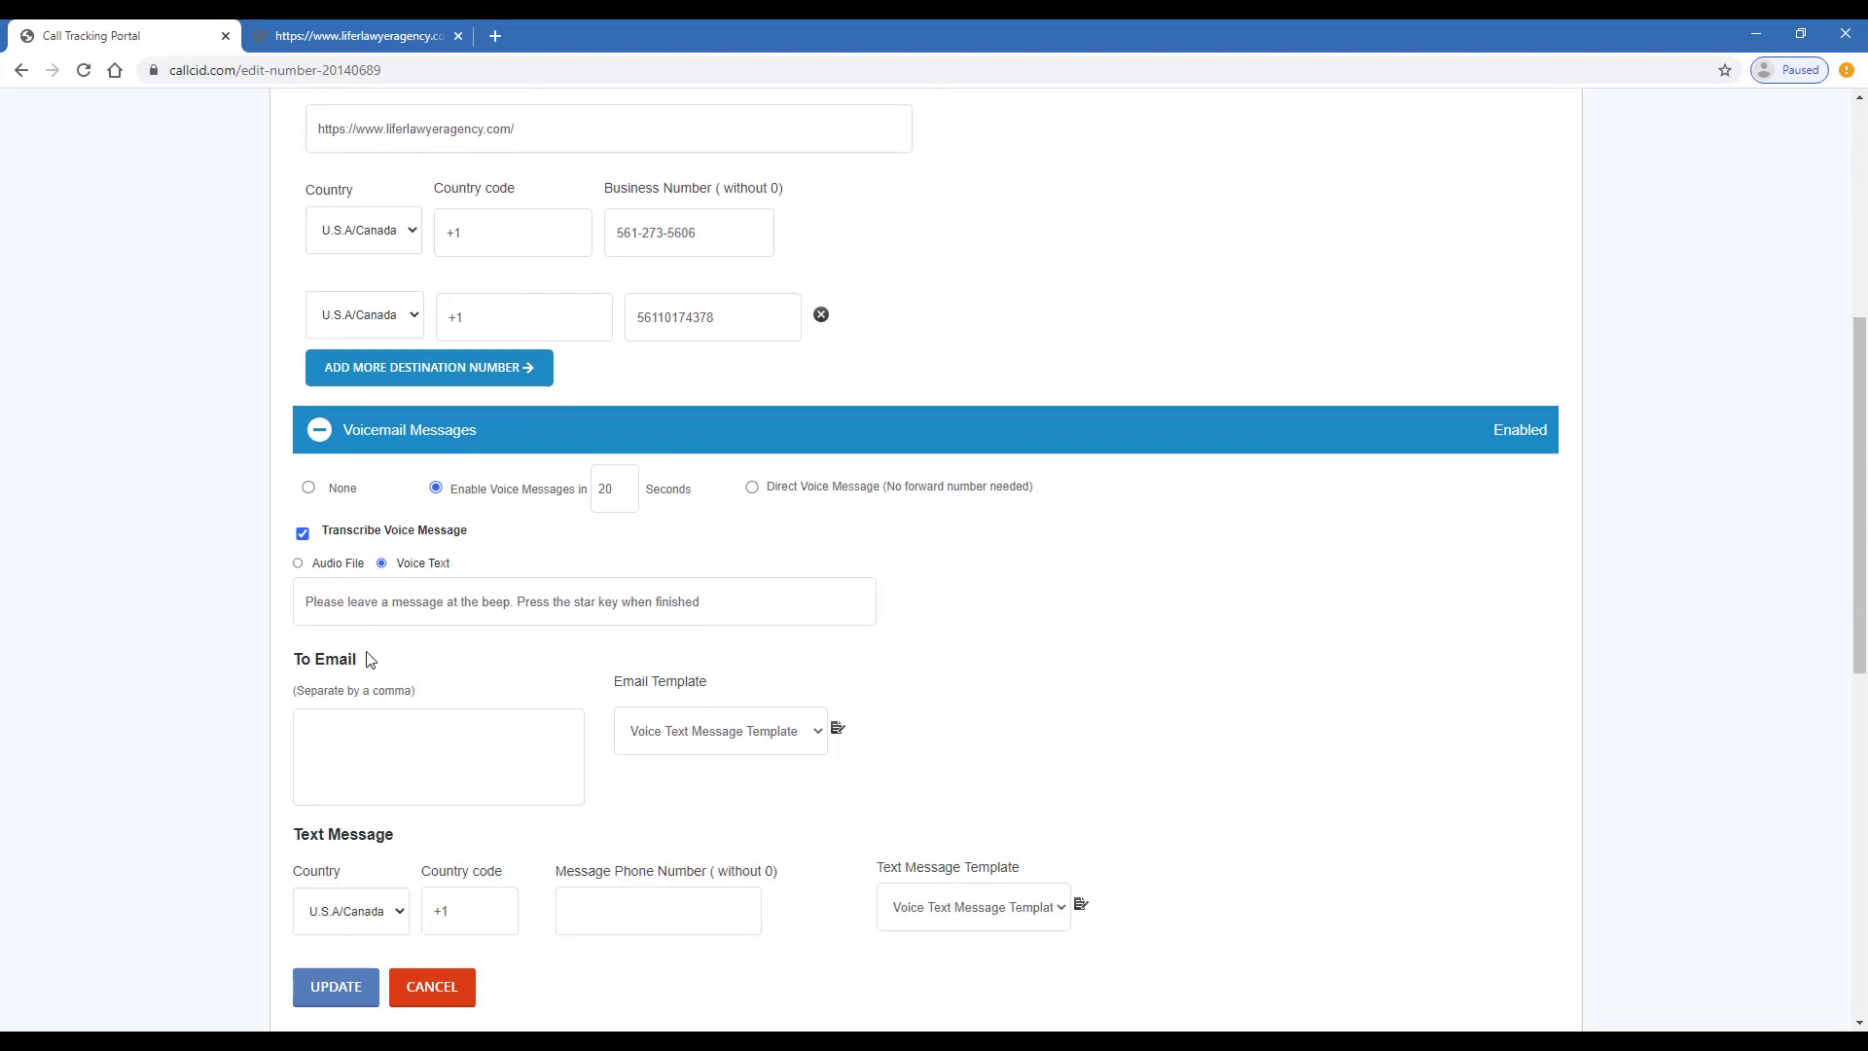
- Enter the recipient's Gmail address in the voicemail To Email box, fixing the typo
click(431, 758)
drag(364, 531, 550, 540)
click(473, 733)
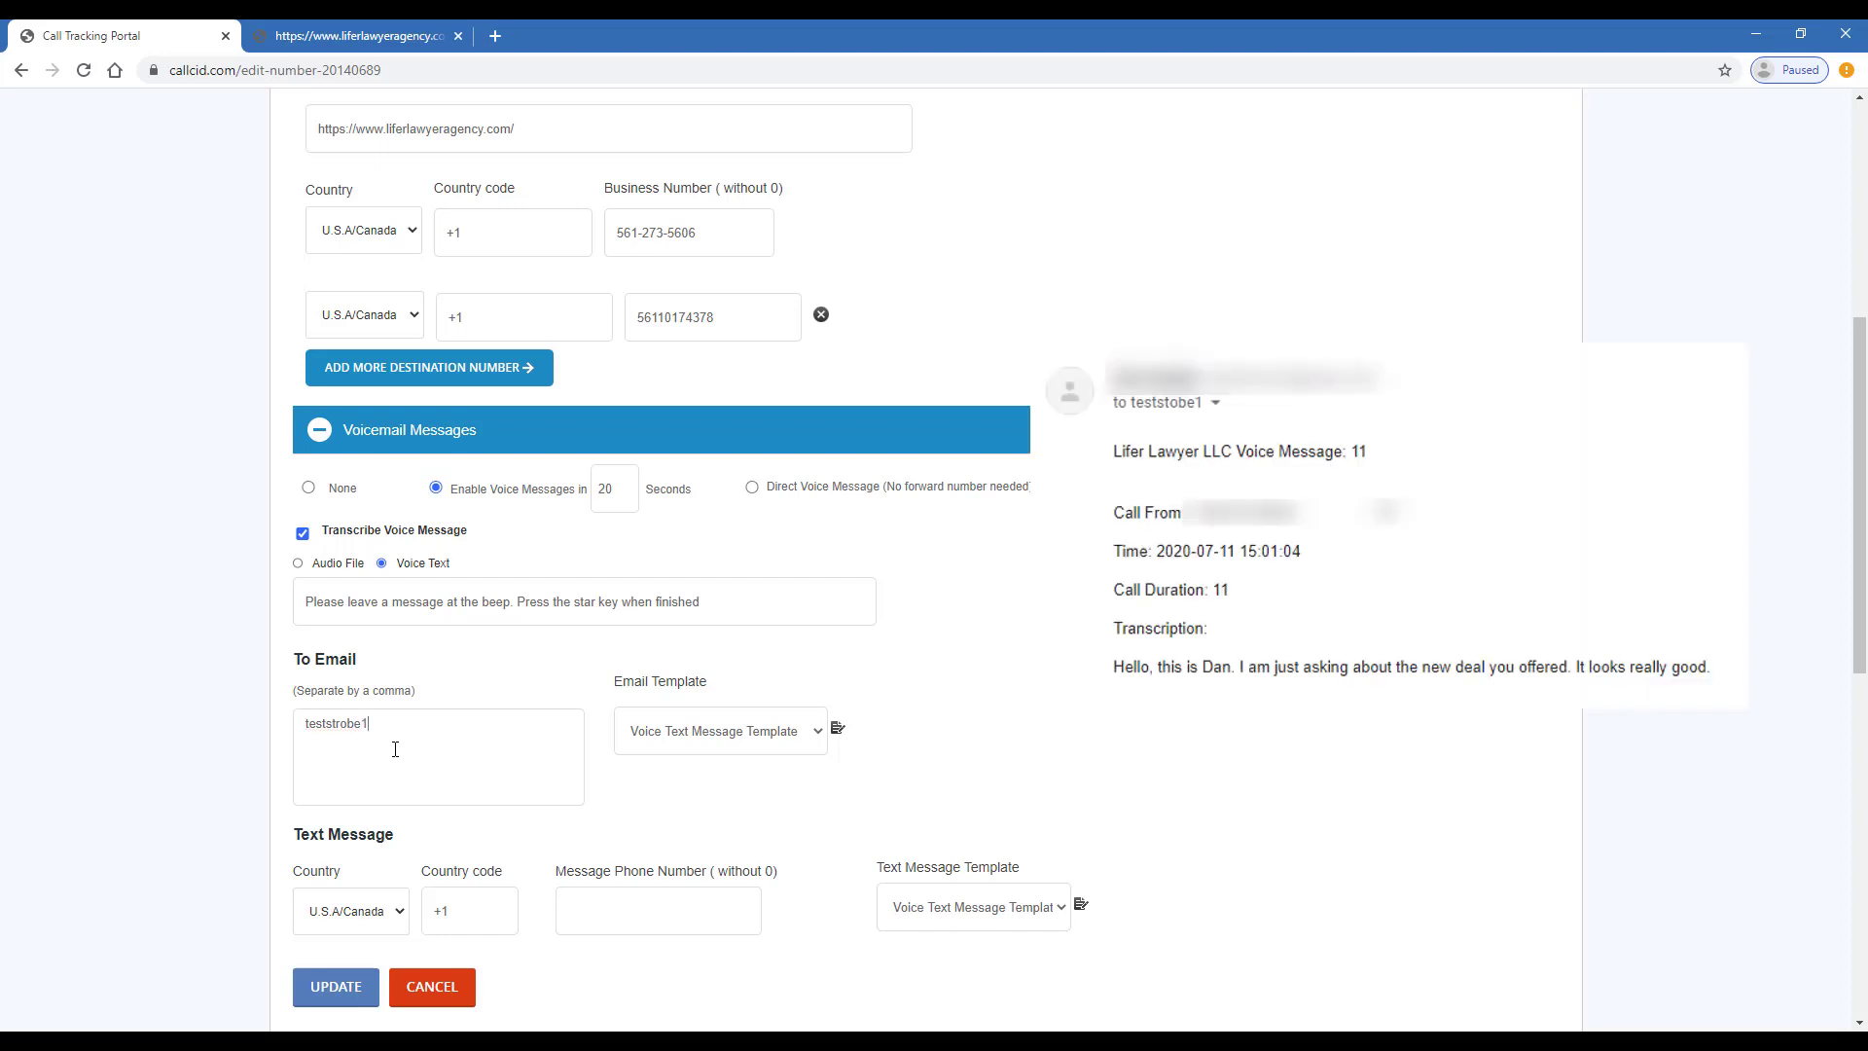
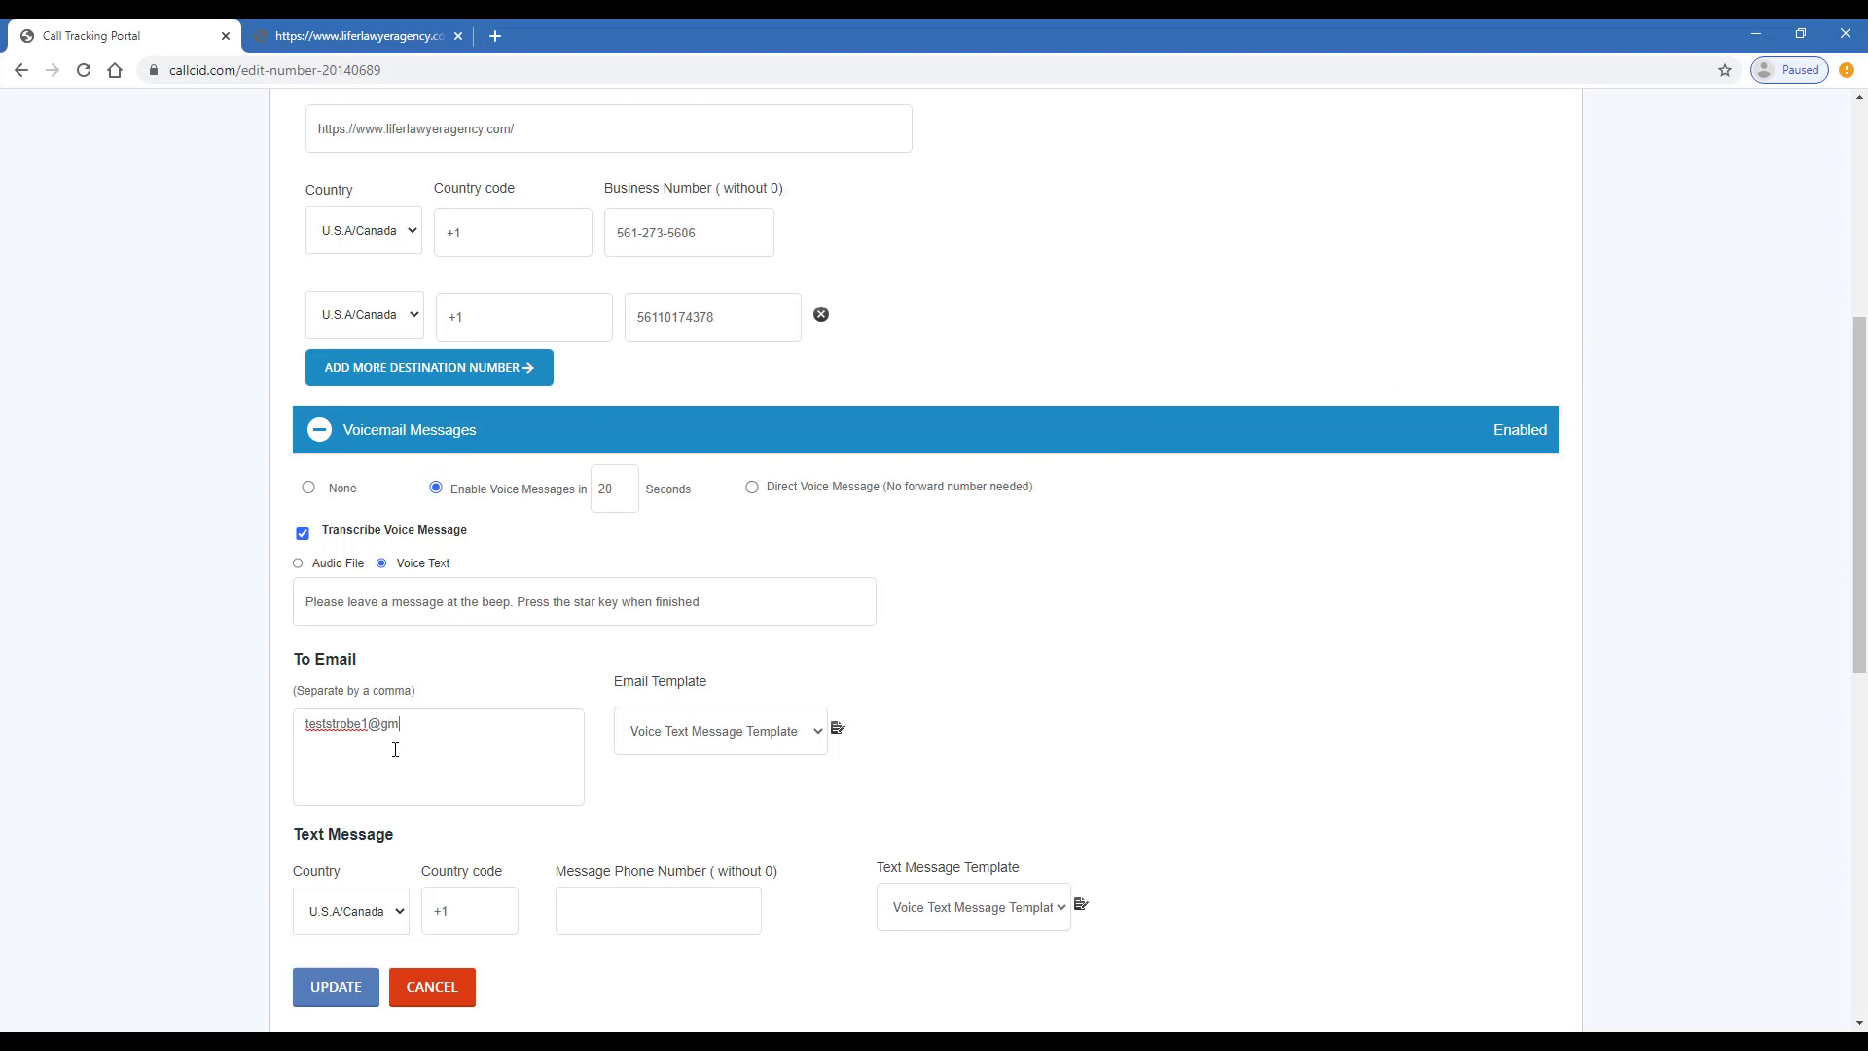
scroll(395, 748, down, 3)
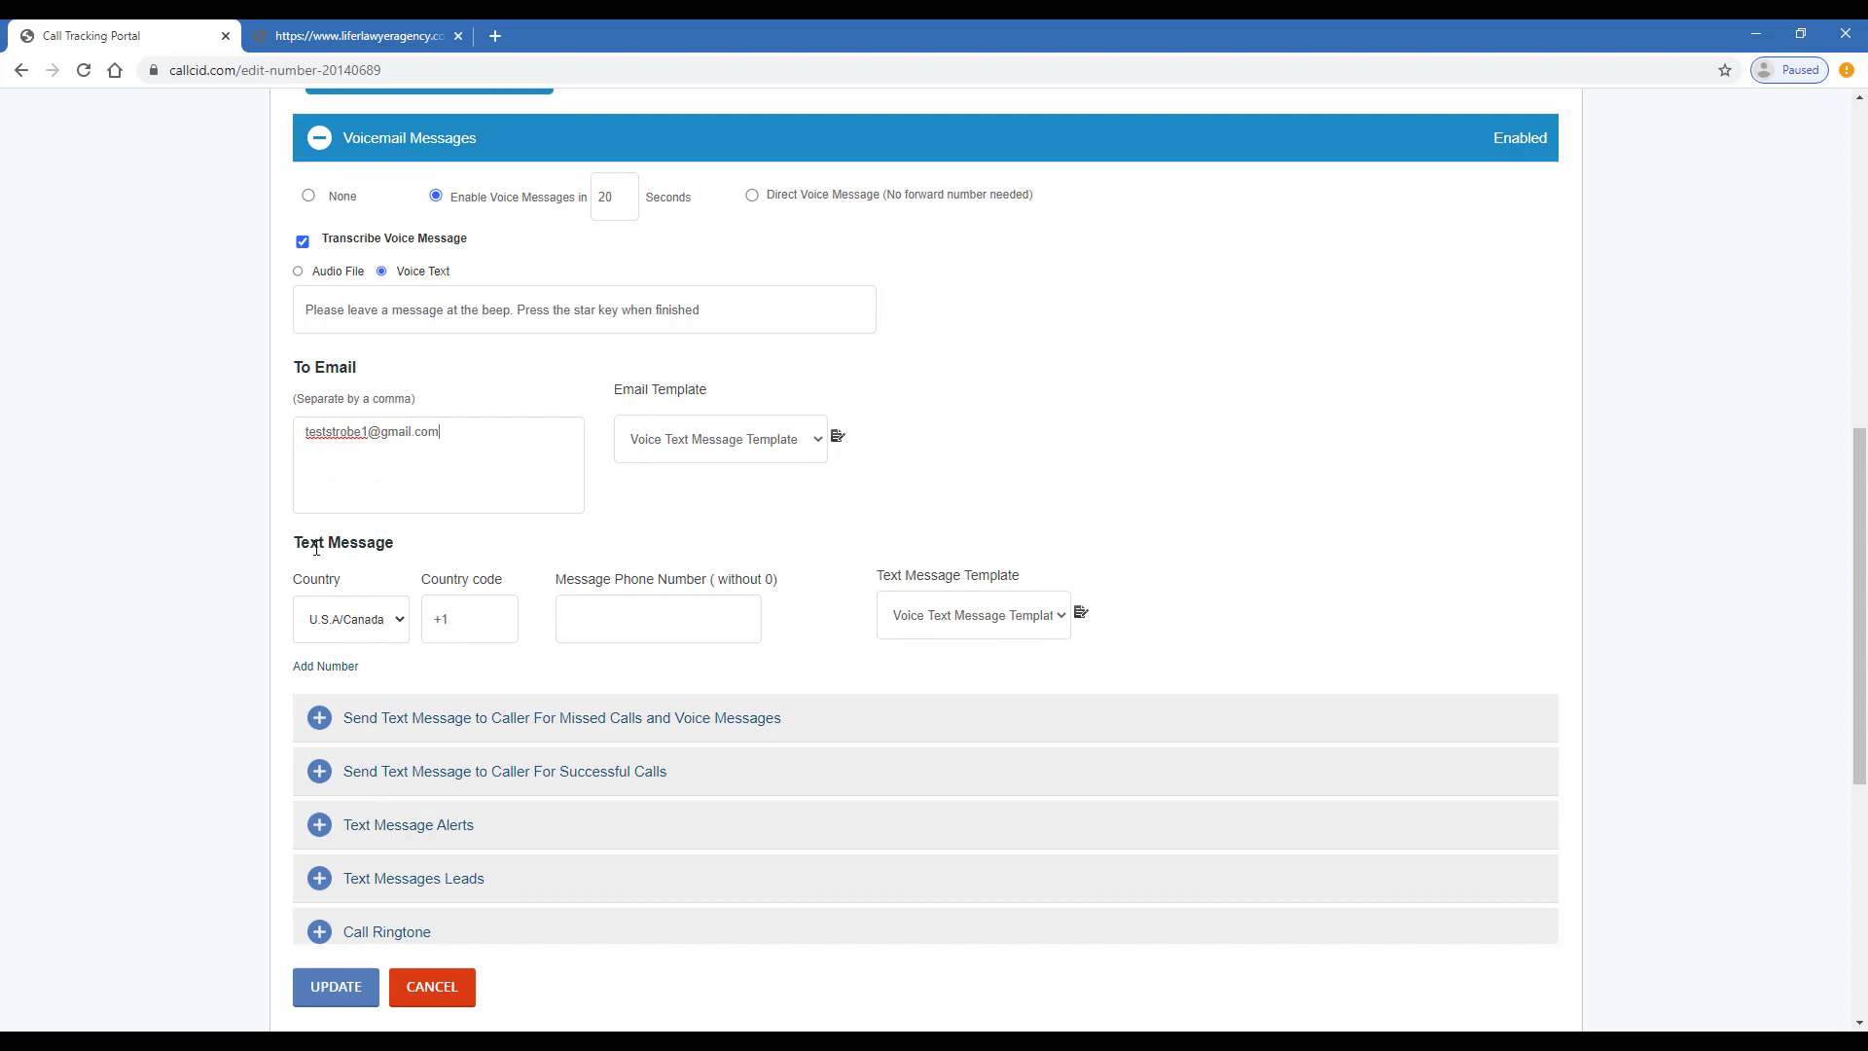
drag(323, 547, 509, 392)
click(360, 544)
- Enter the business phone number as Message Phone Number and save the settings
click(695, 605)
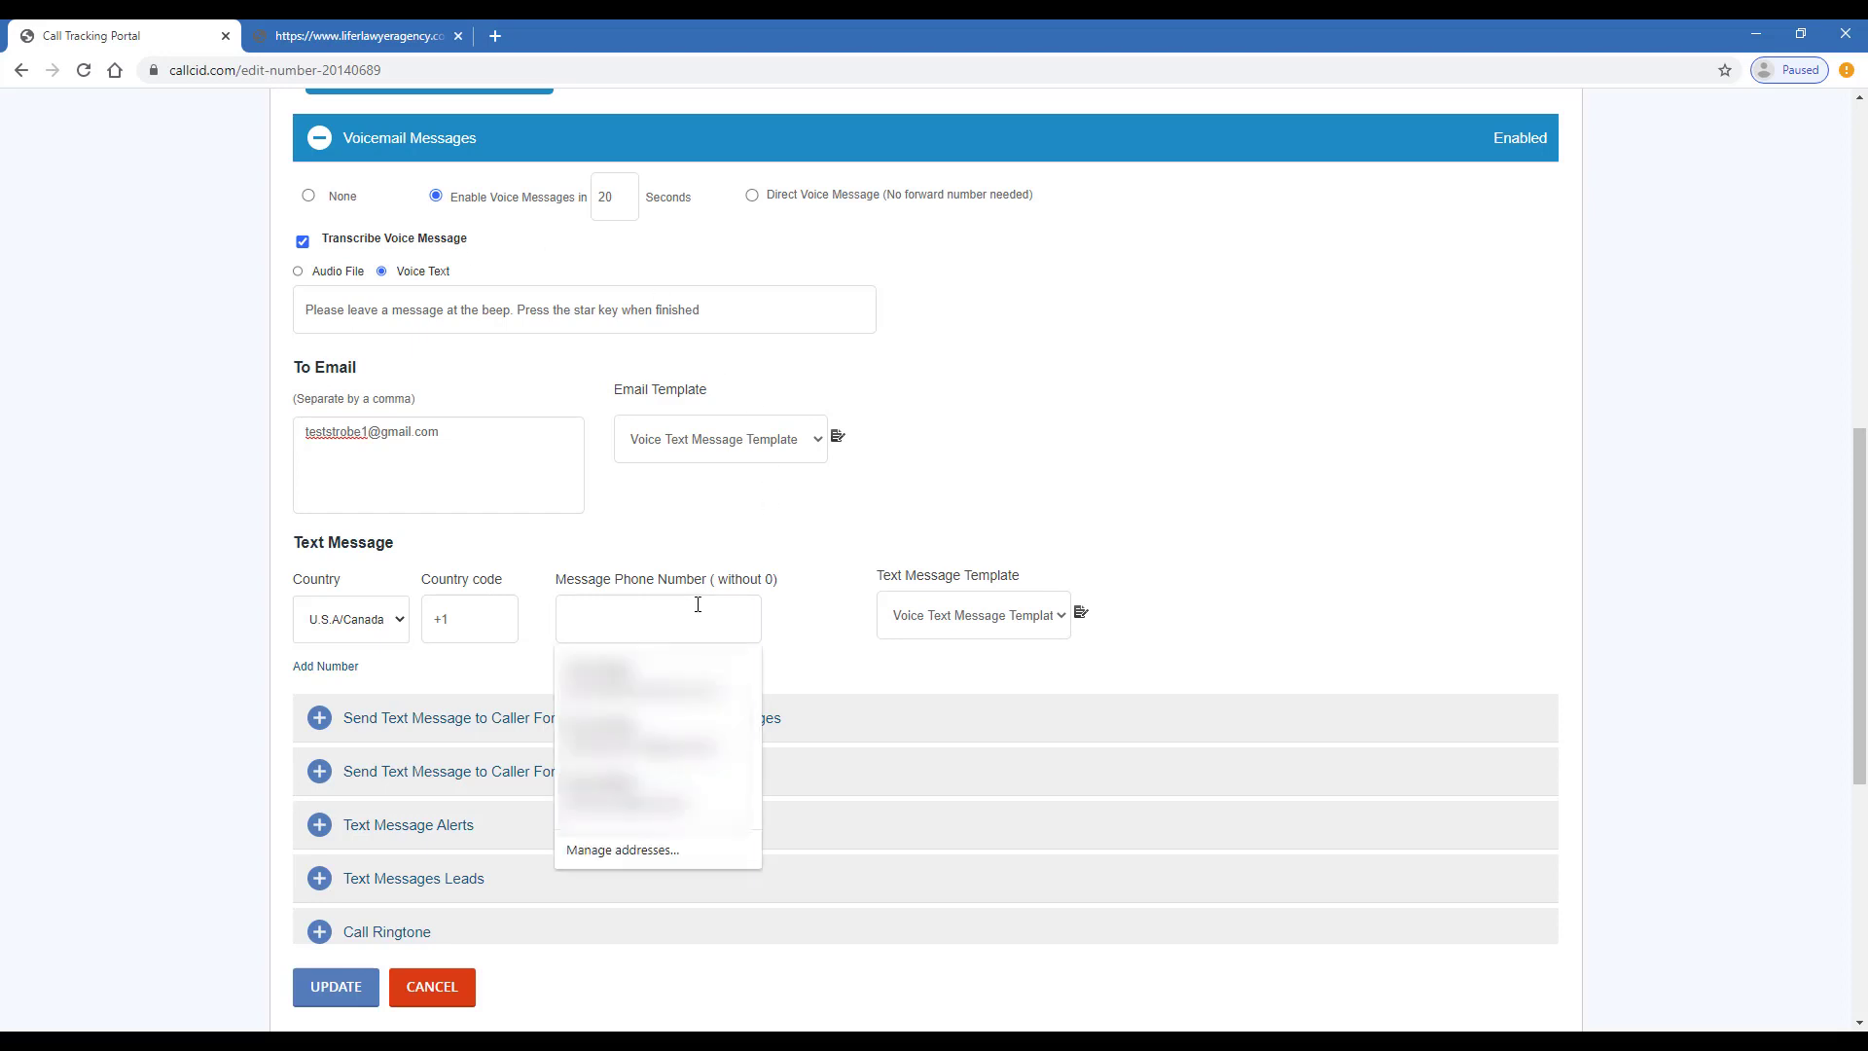
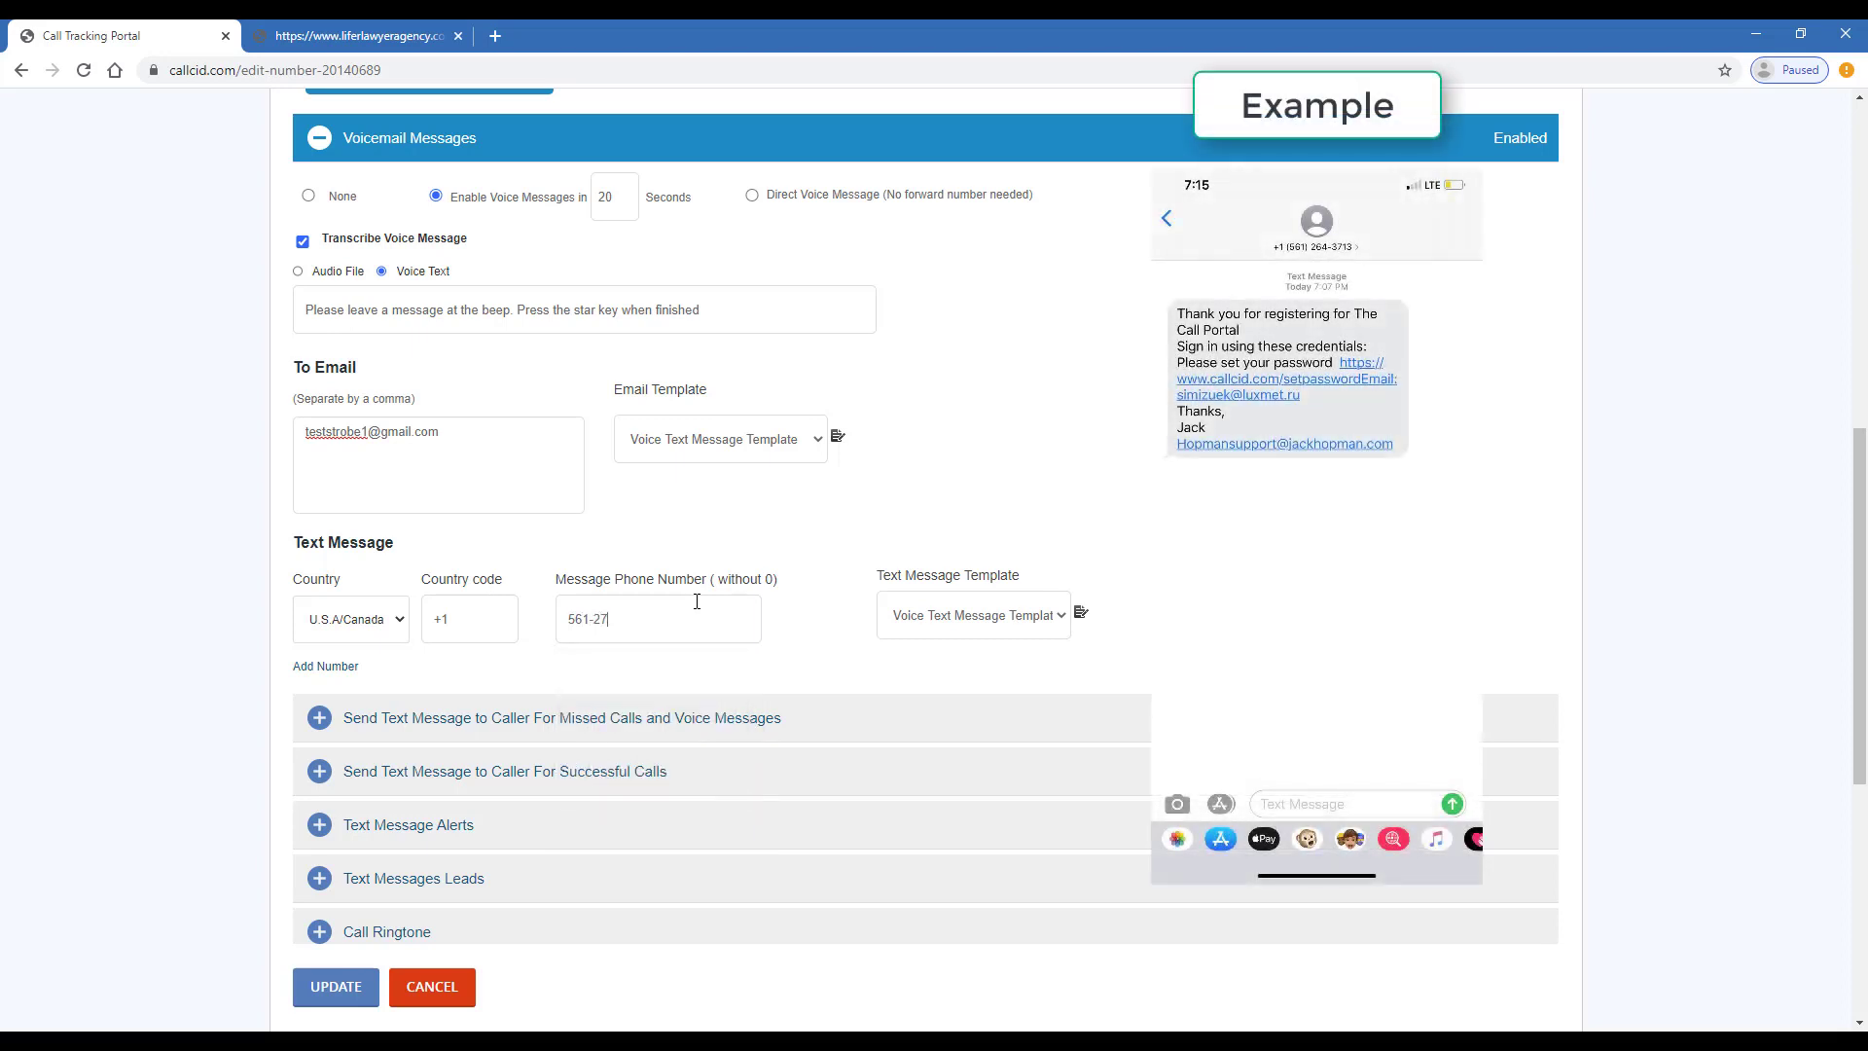
scroll(593, 709, down, 1)
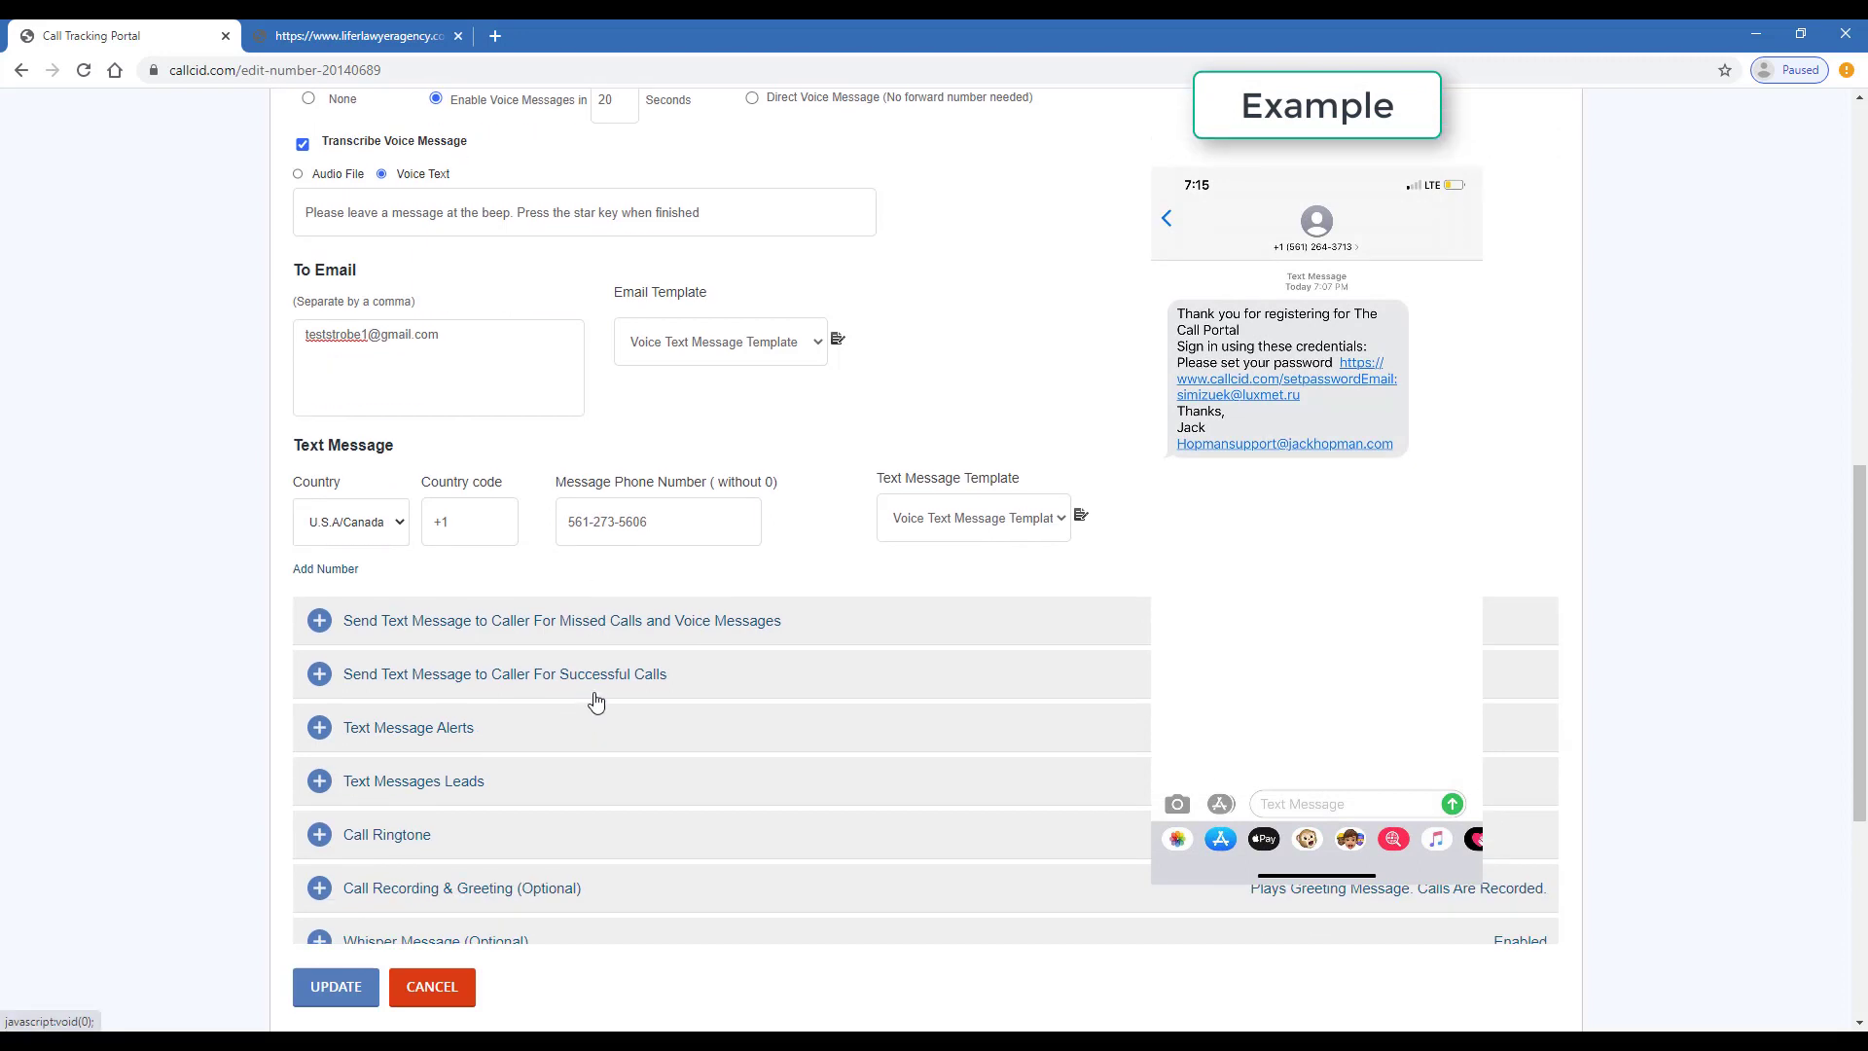
click(370, 993)
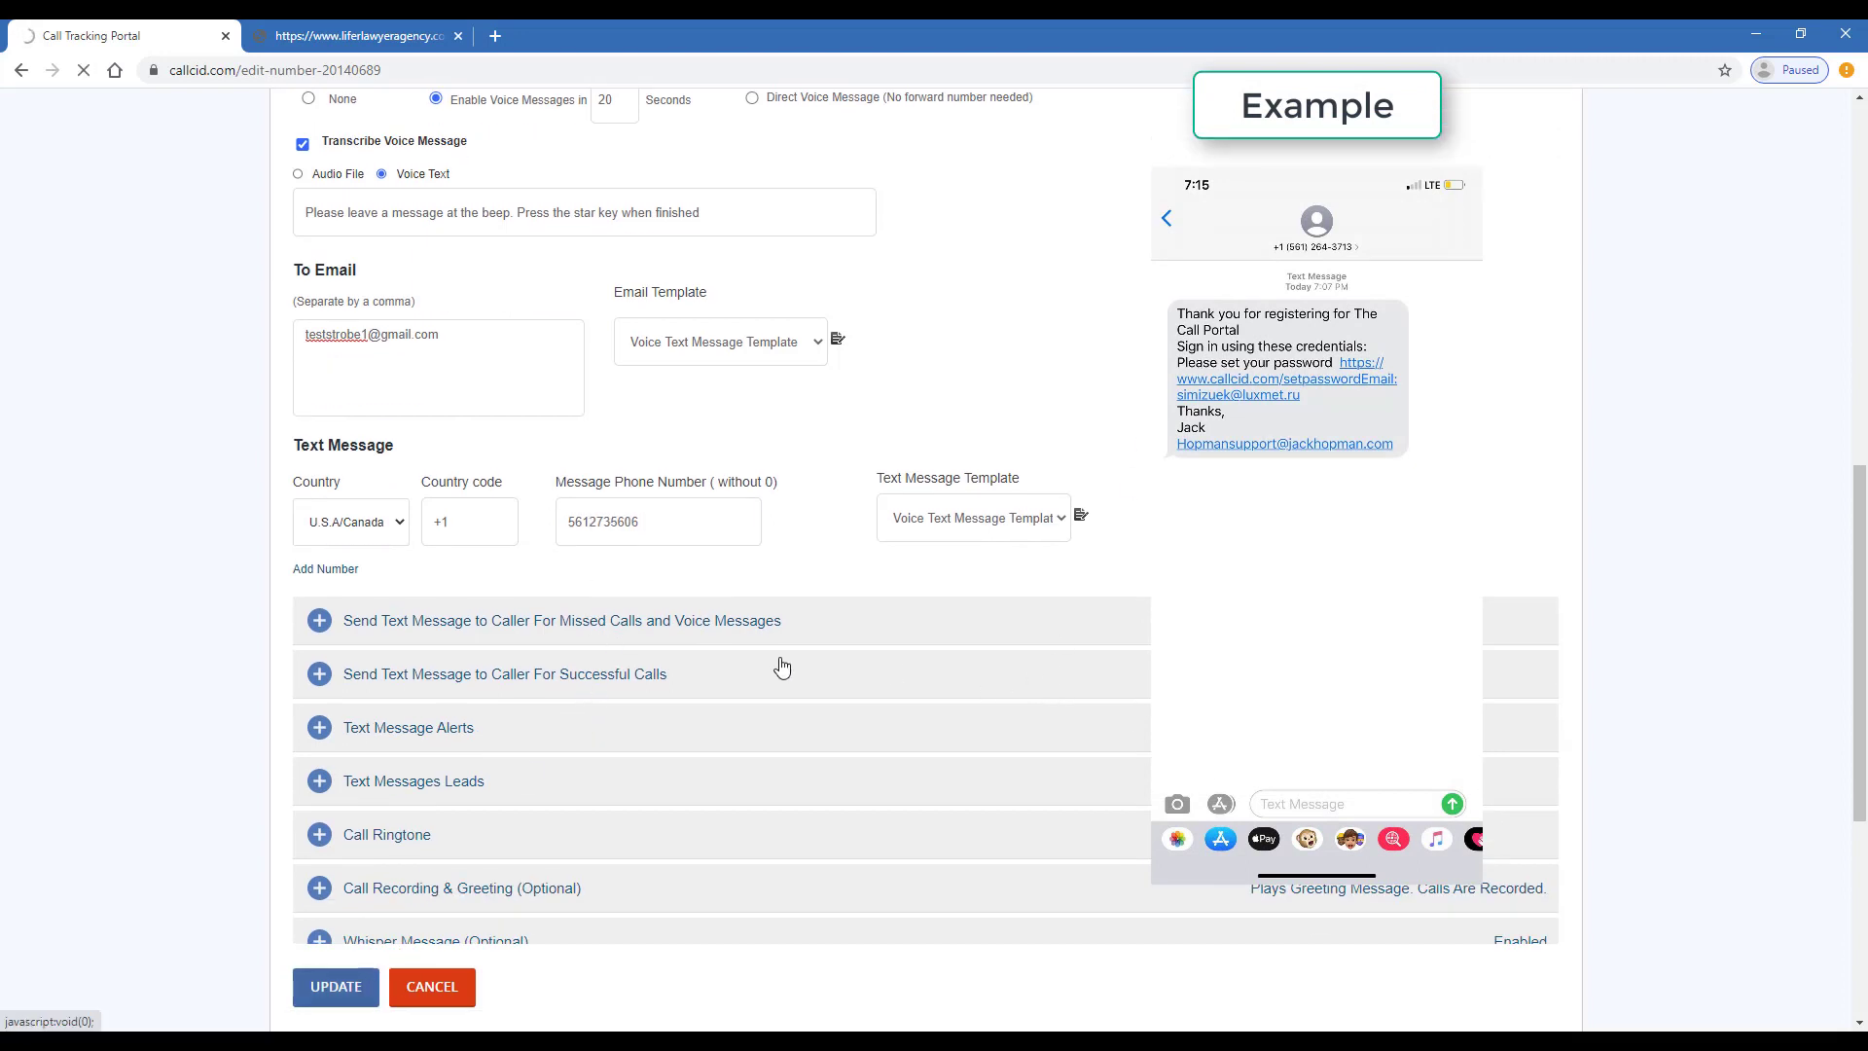
- Reopen Voicemail Messages to verify the saved settings
scroll(724, 623, down, 5)
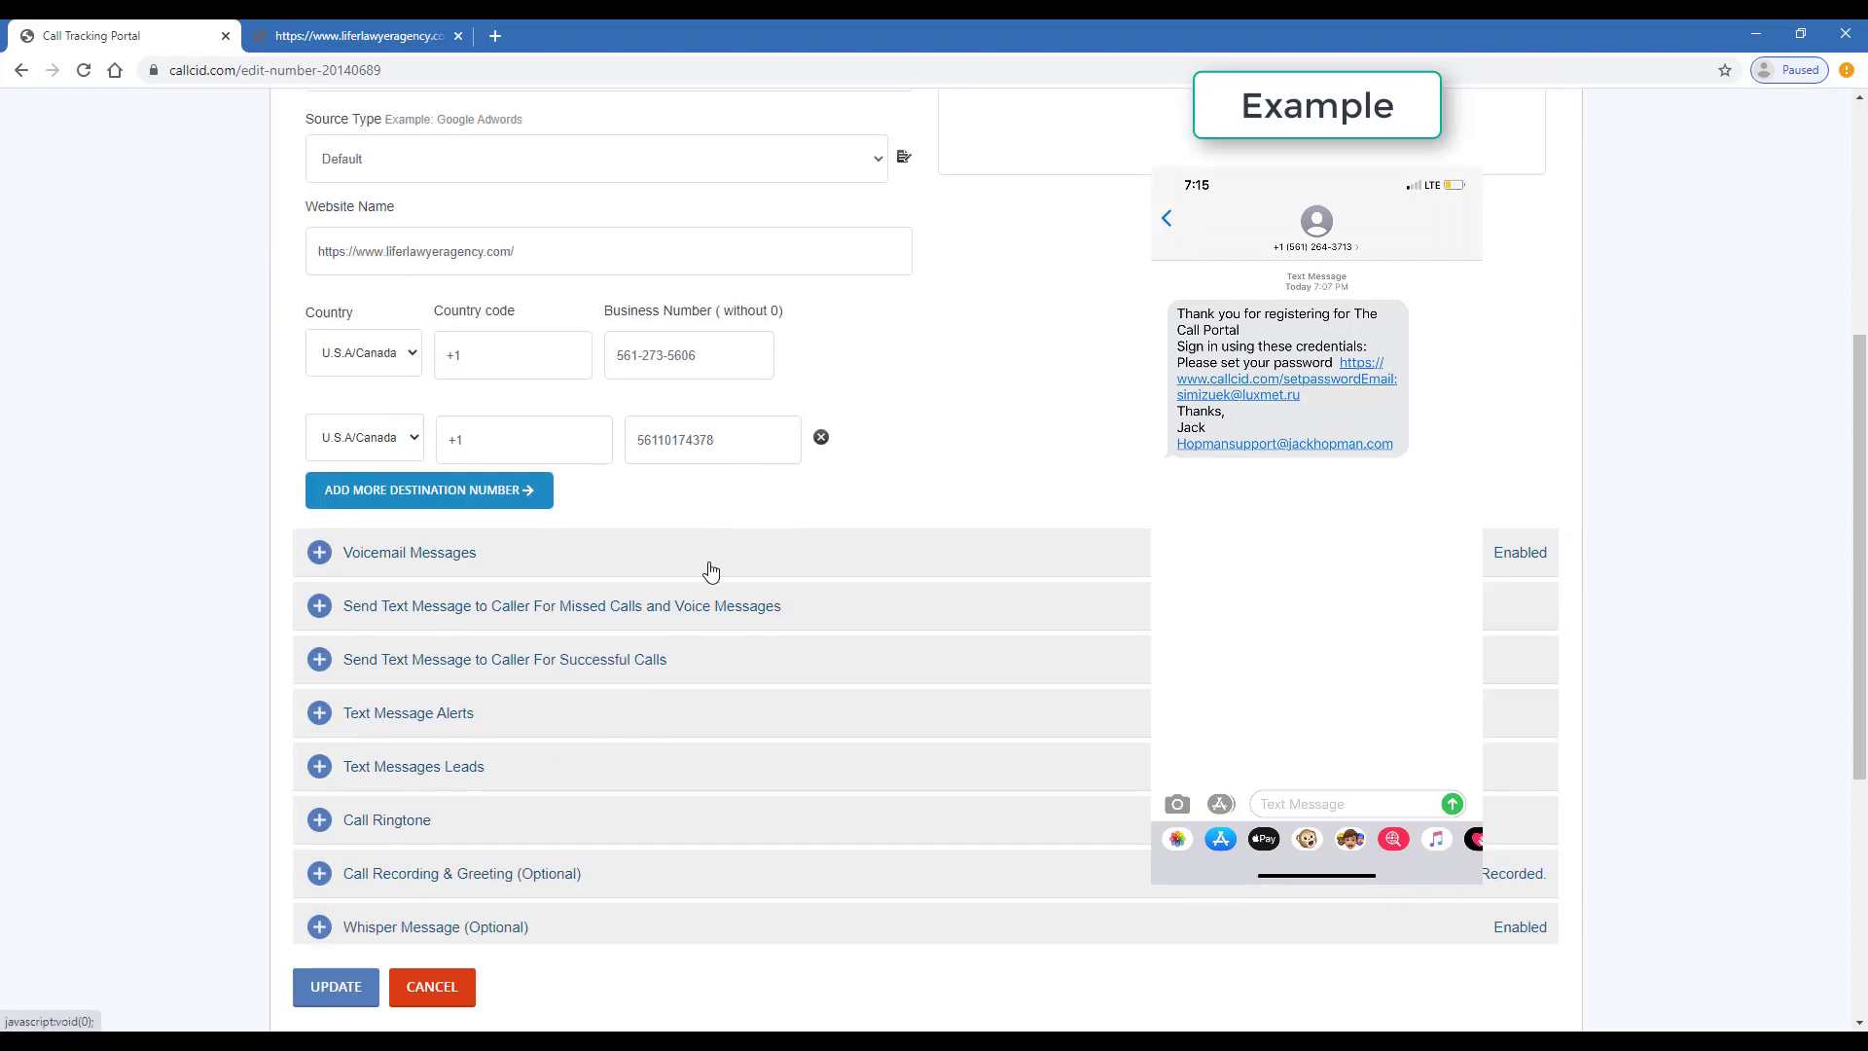
click(711, 571)
scroll(710, 572, down, 2)
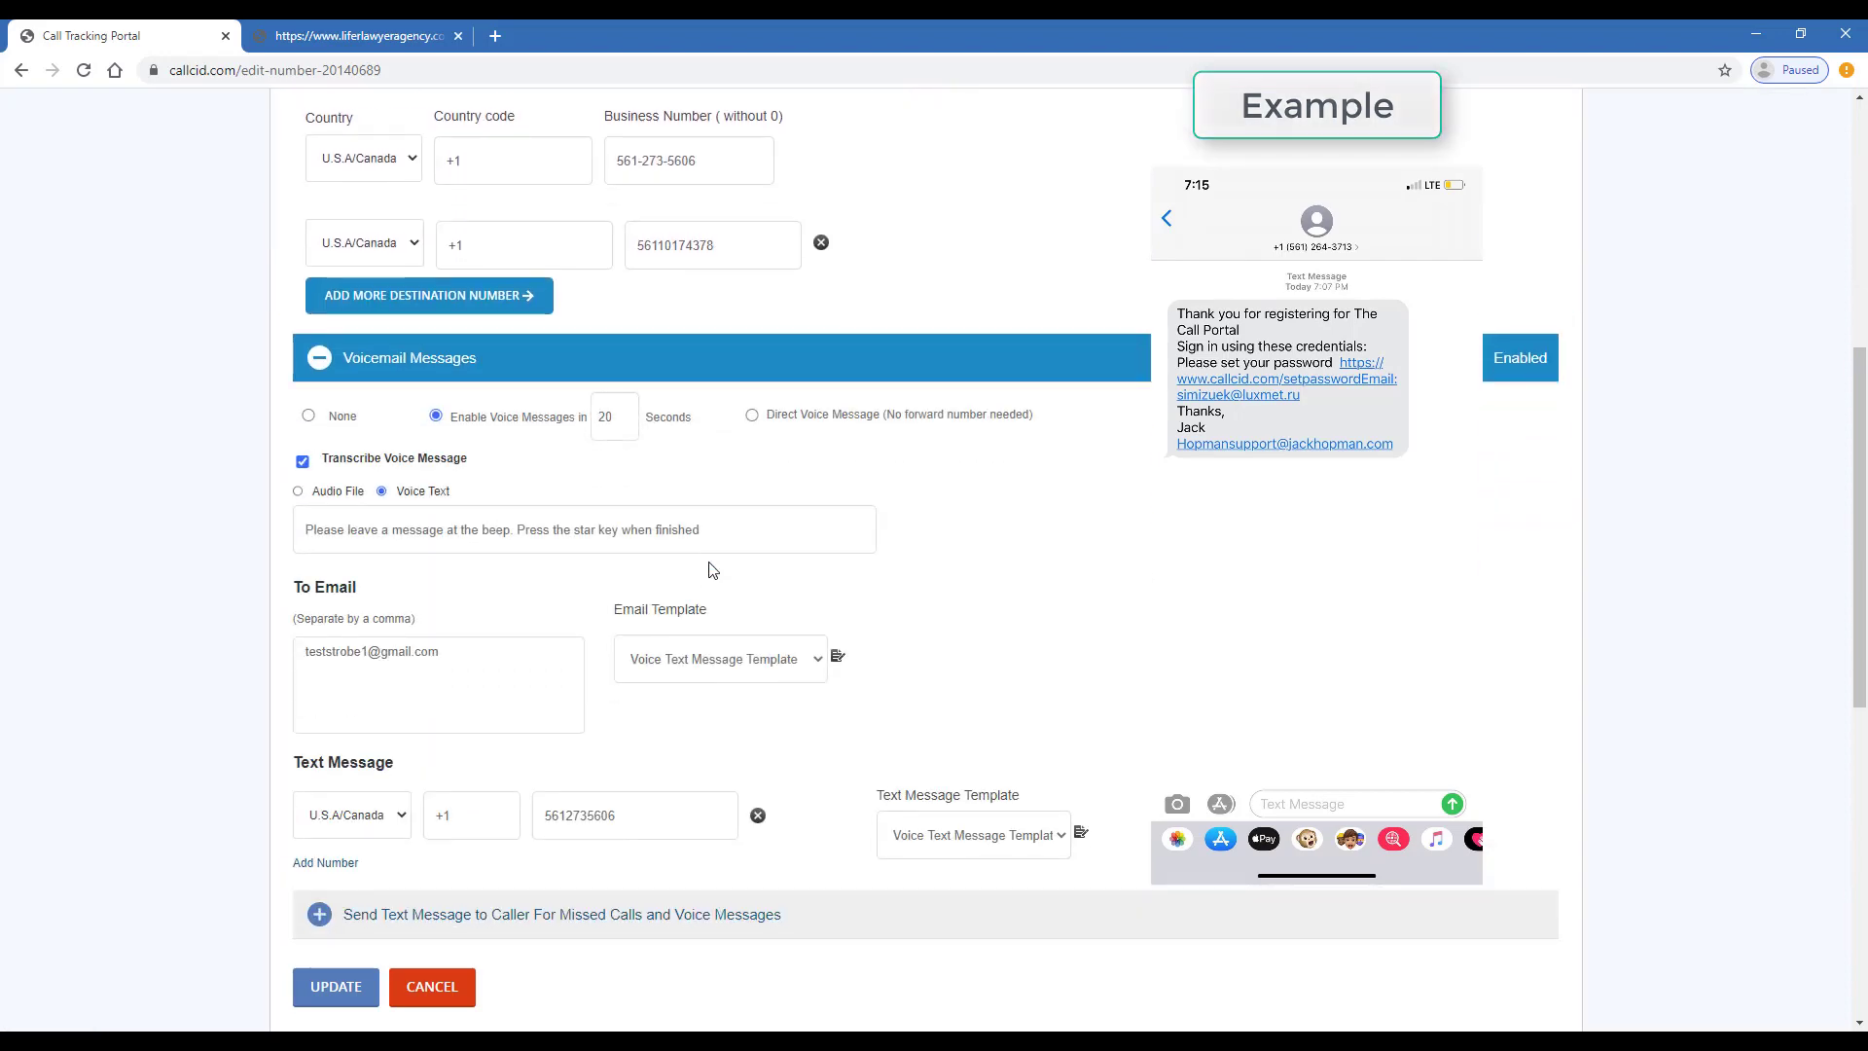
scroll(709, 571, down, 2)
scroll(681, 545, down, 3)
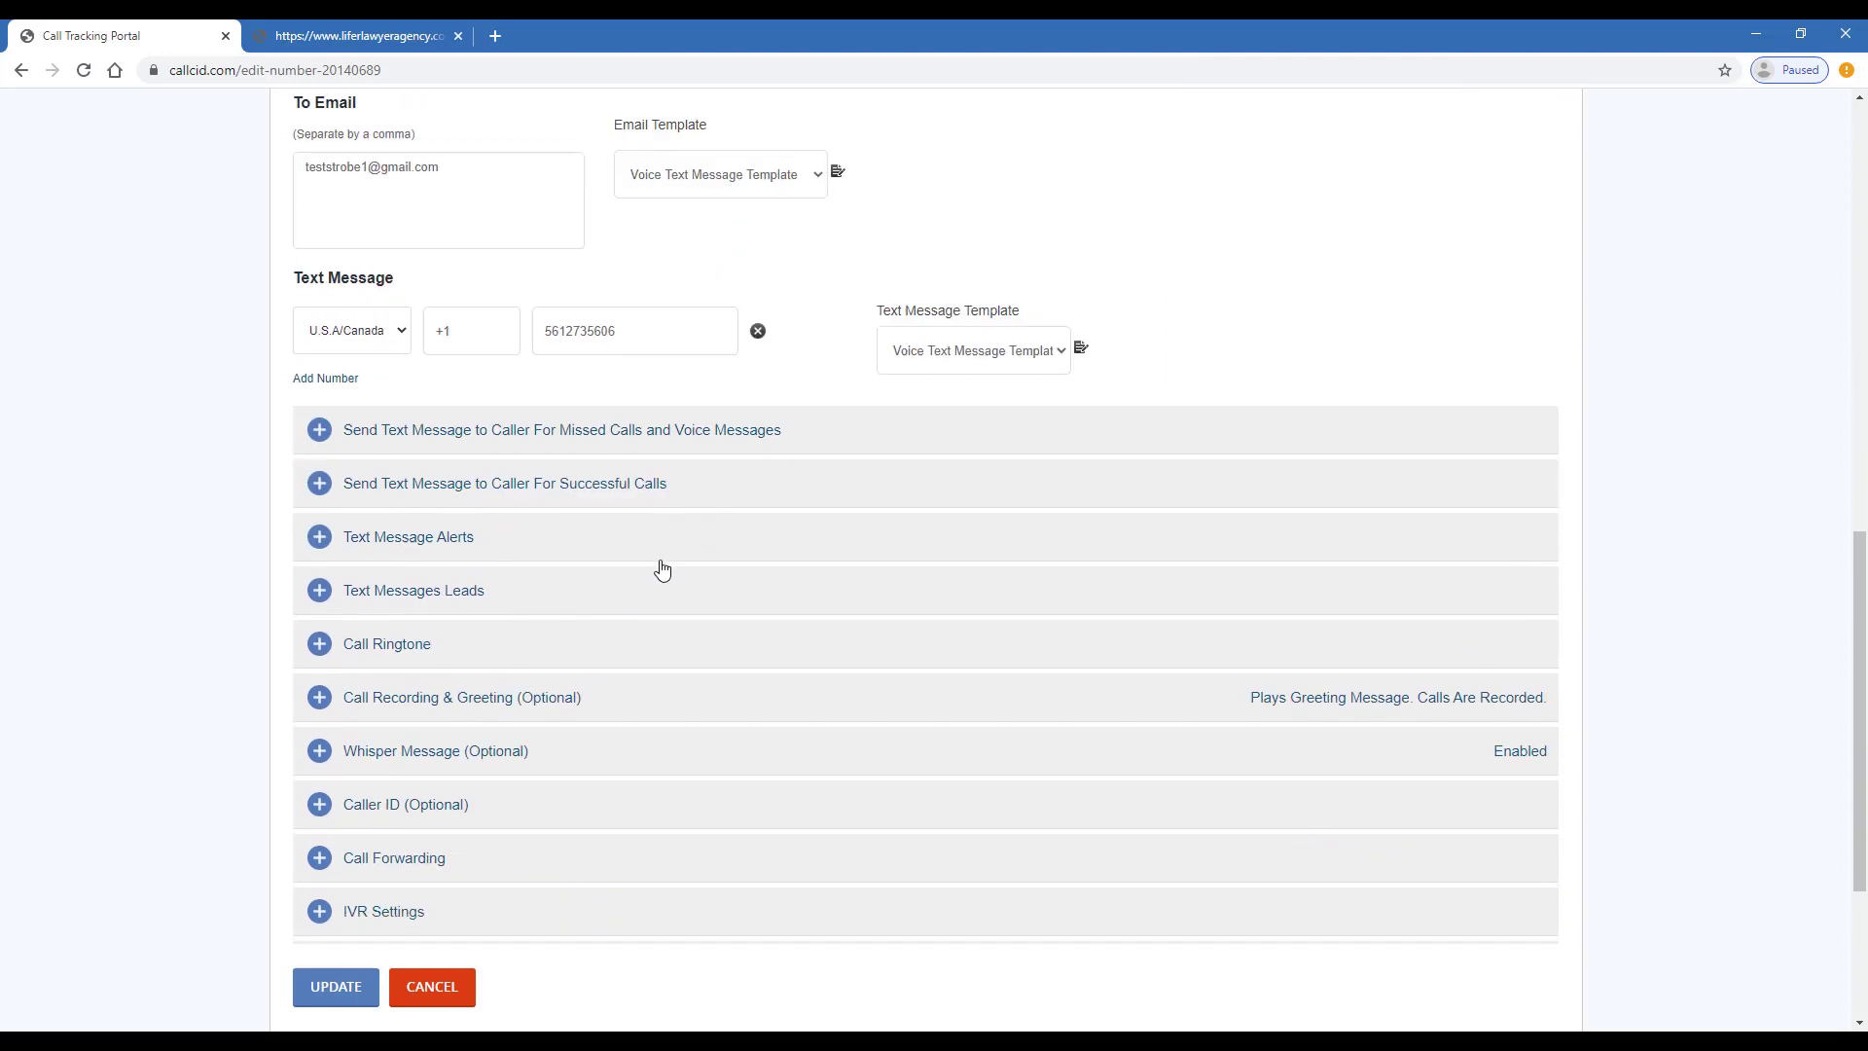
- Turn on missed-call caller texts reading 'Sorry for not answering the call. Will reach out to you soon.'
click(543, 445)
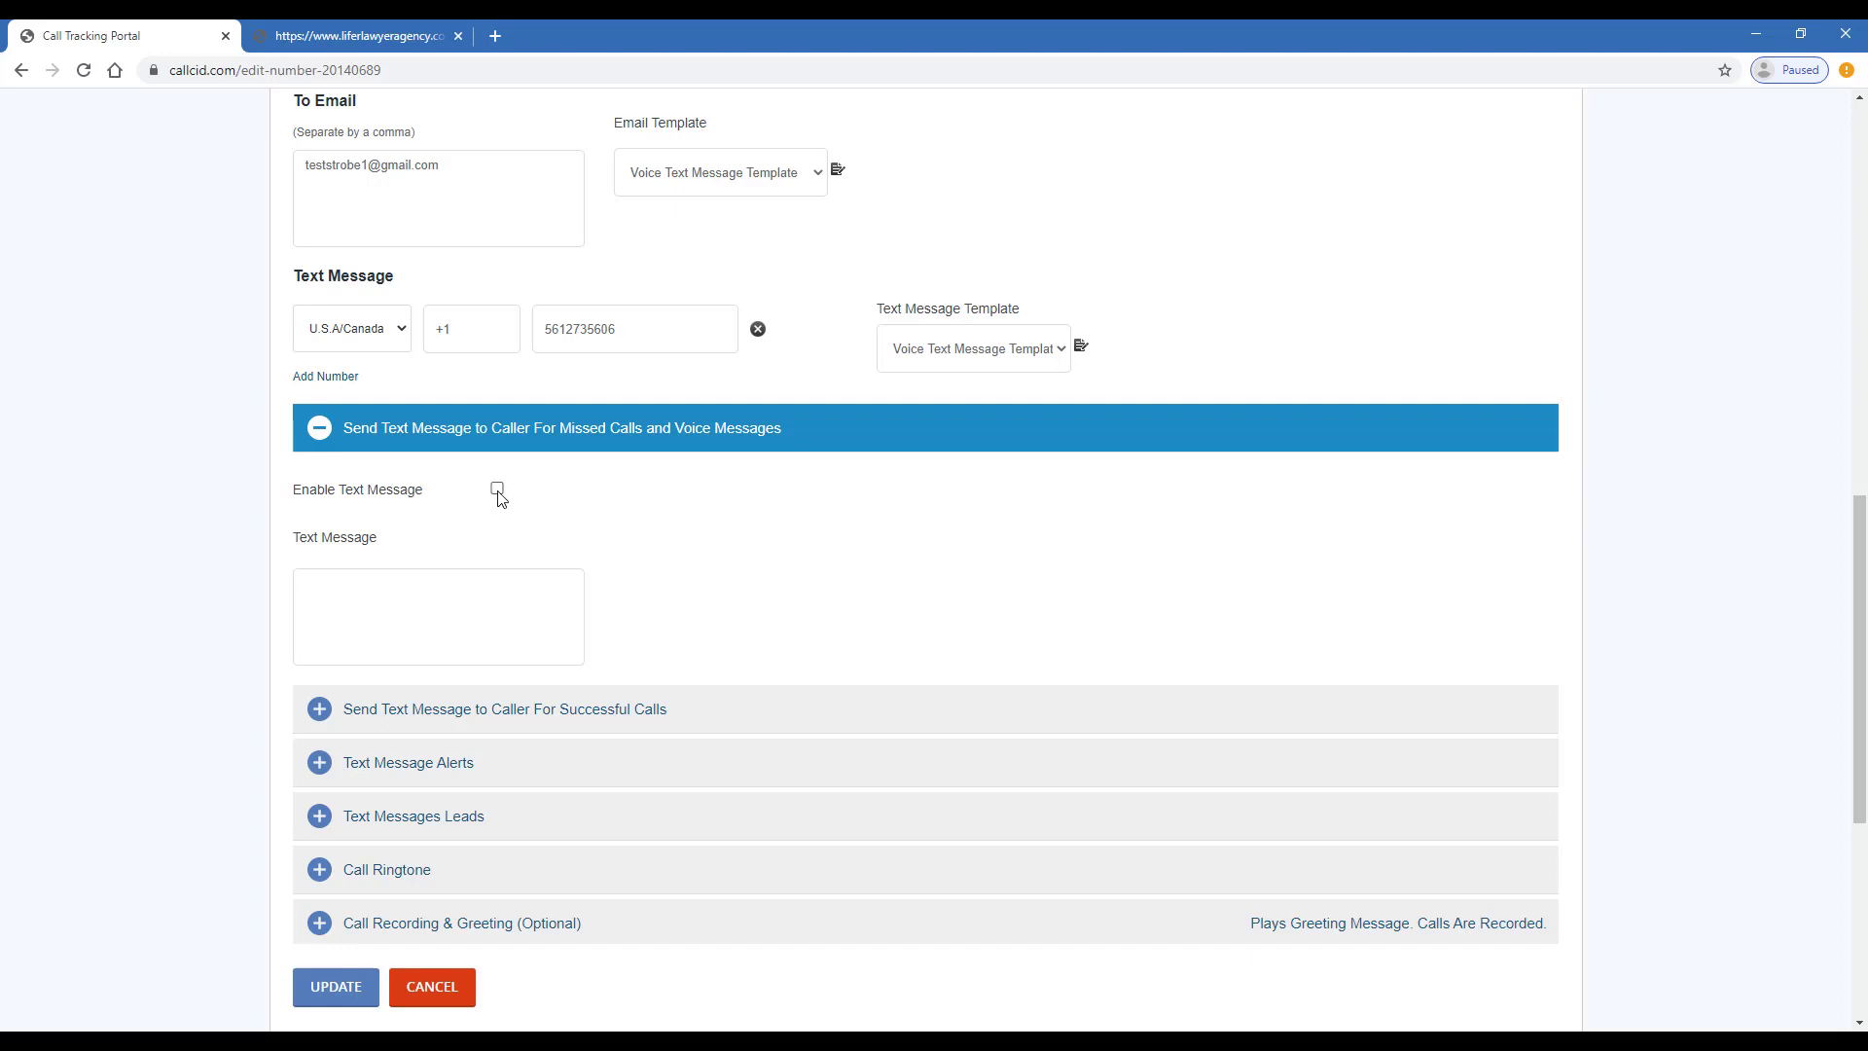
click(497, 488)
click(466, 614)
text(Sorry for not bein)
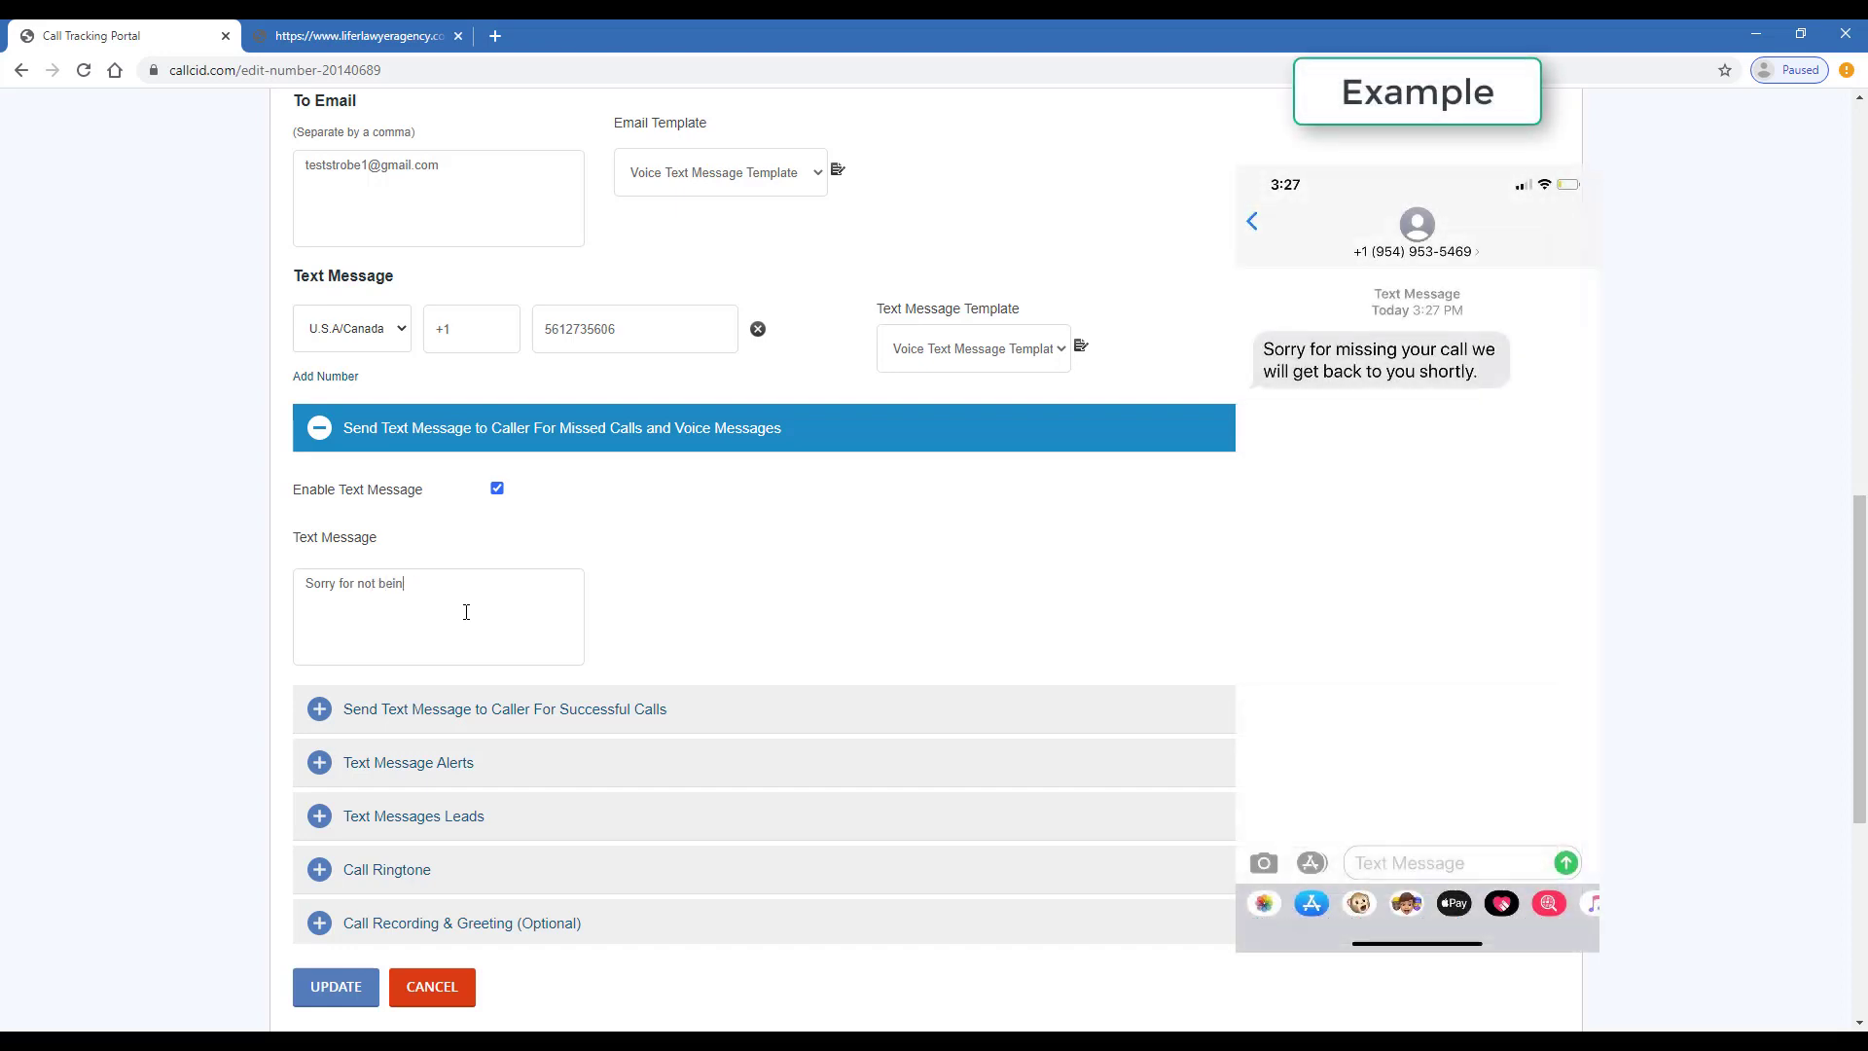
text(answering the call. Will reach out to you soon.)
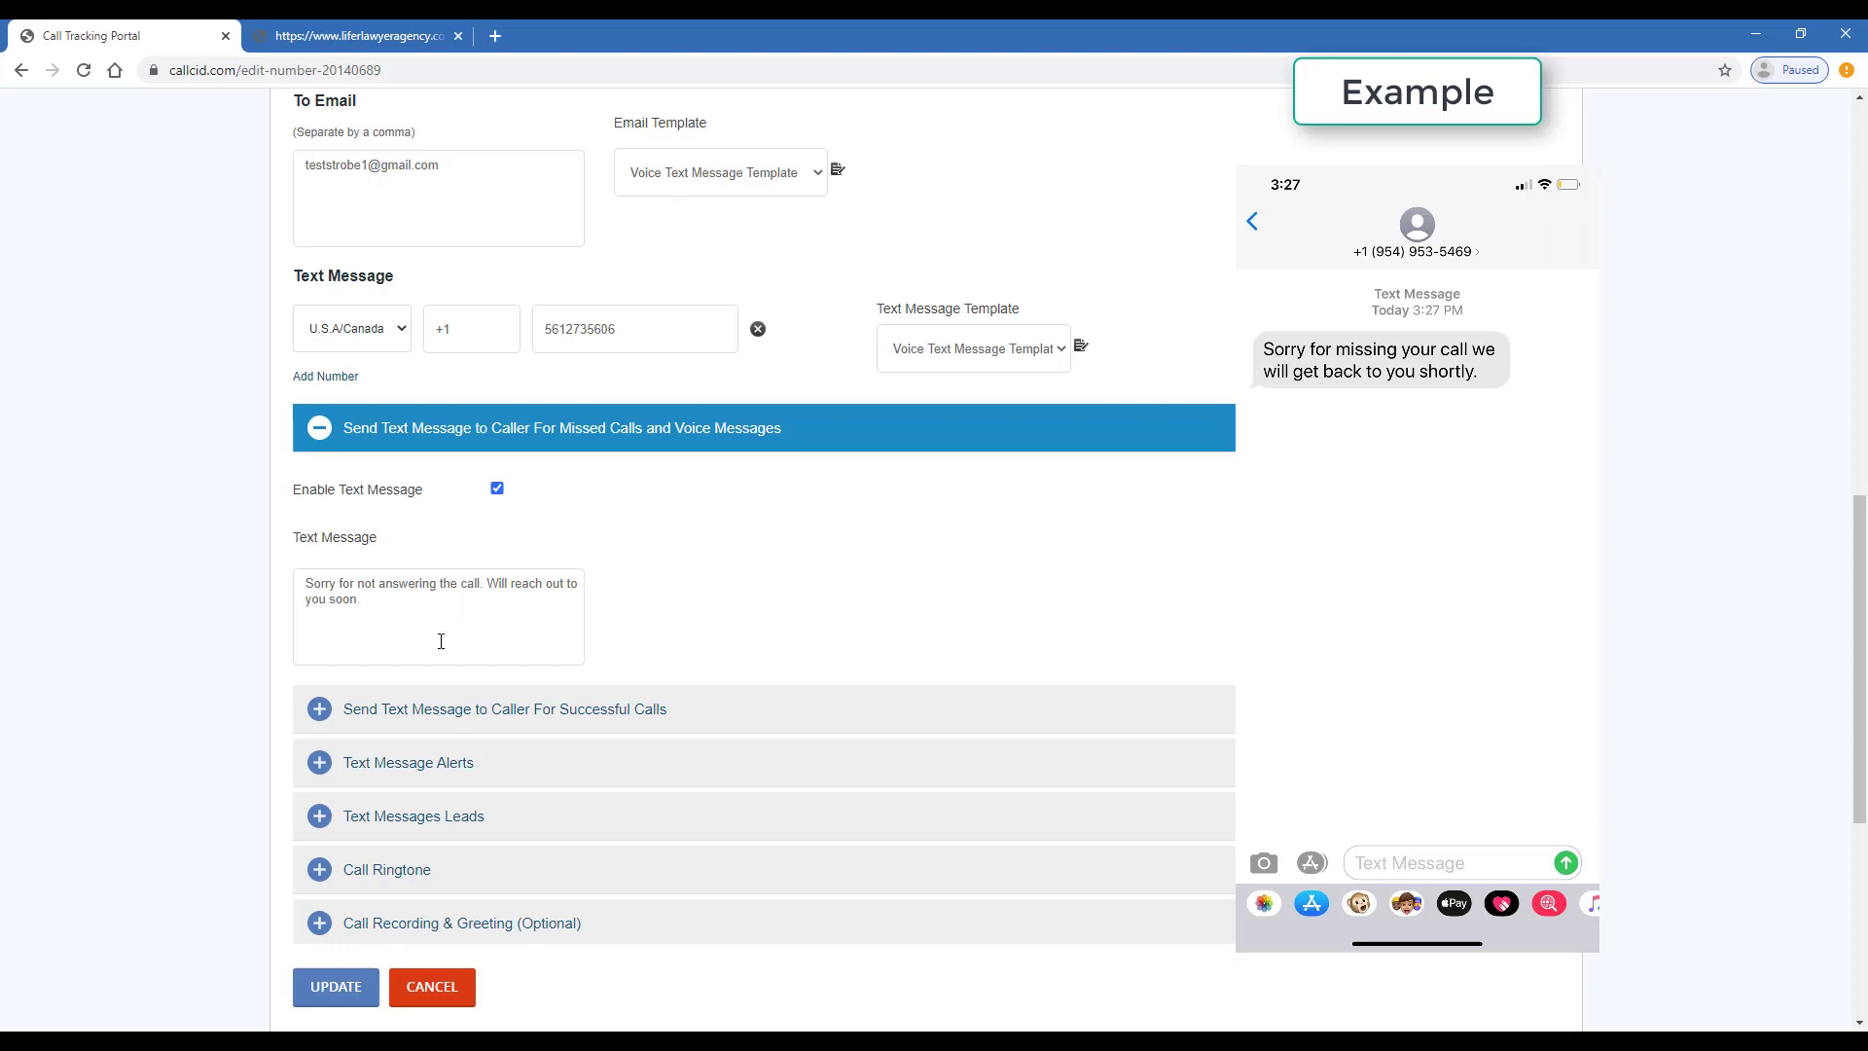
scroll(844, 371, down, 1)
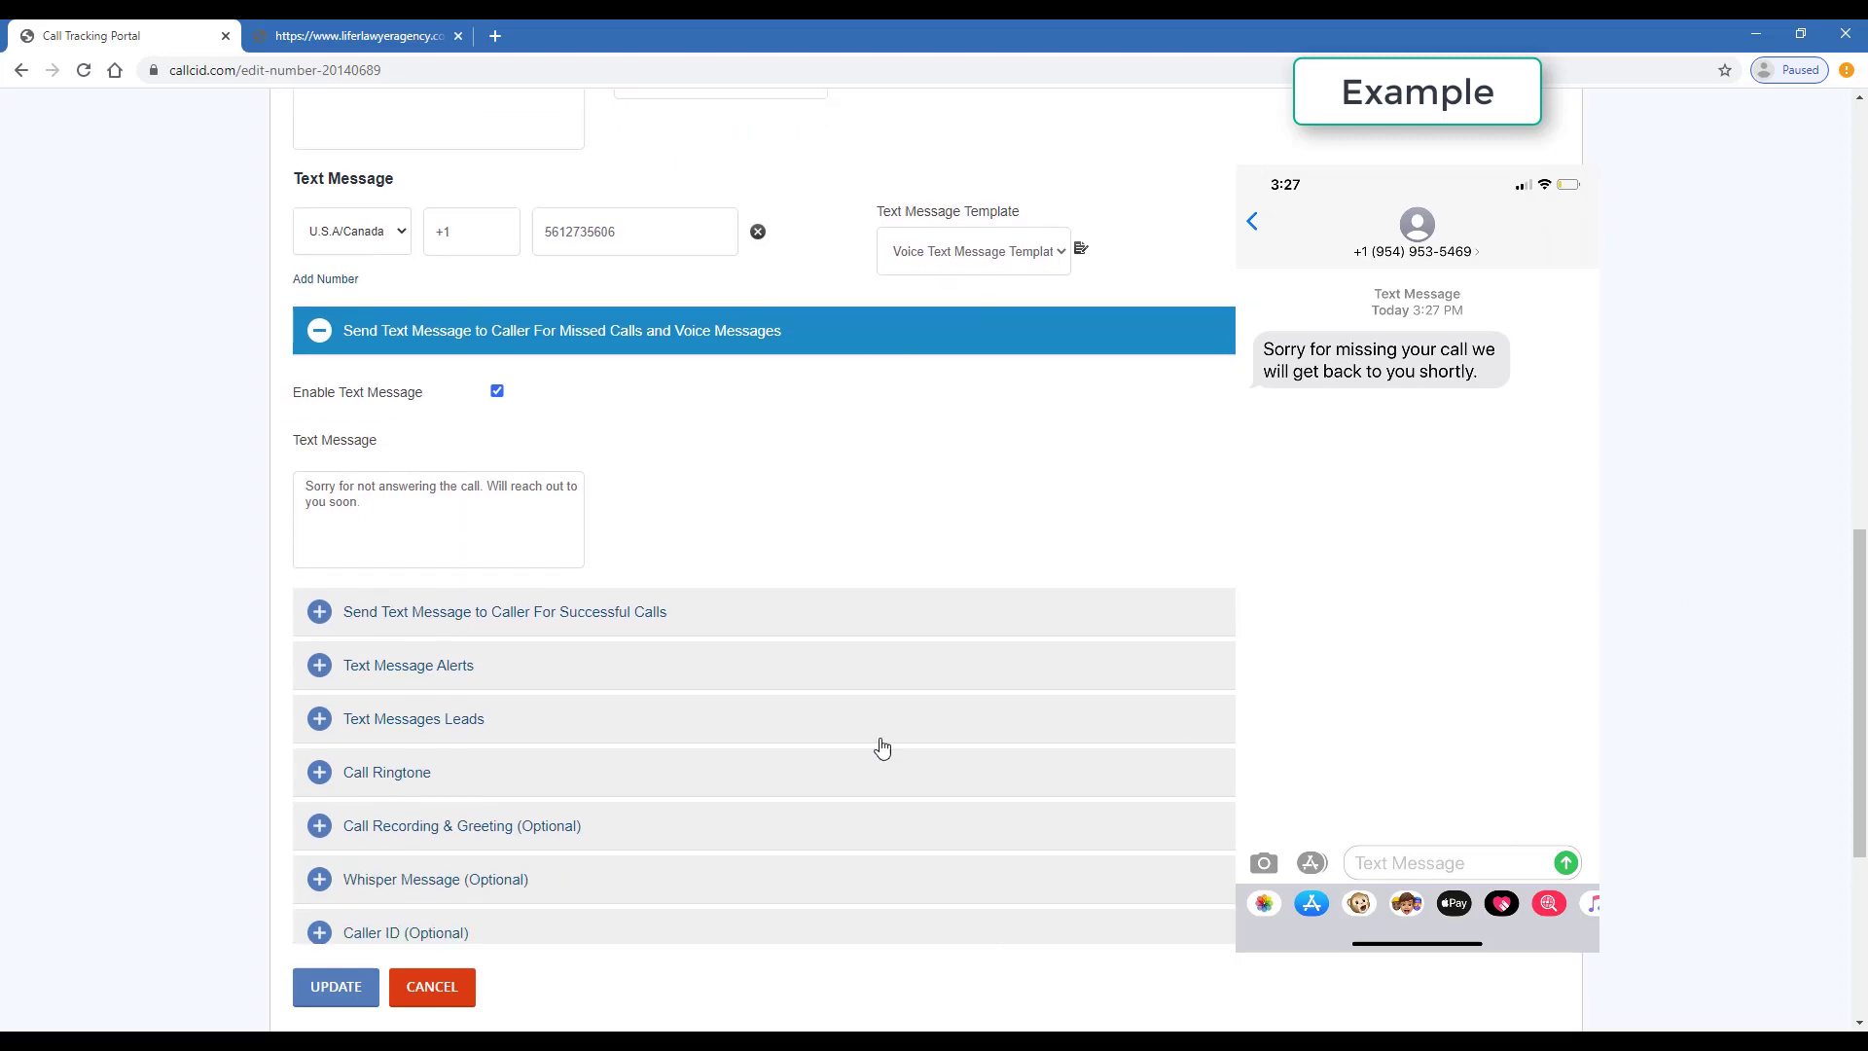
- Enable successful-call texts saying 'Looking forward to working with you!' and expand Text Message Alerts
click(755, 623)
scroll(681, 584, down, 3)
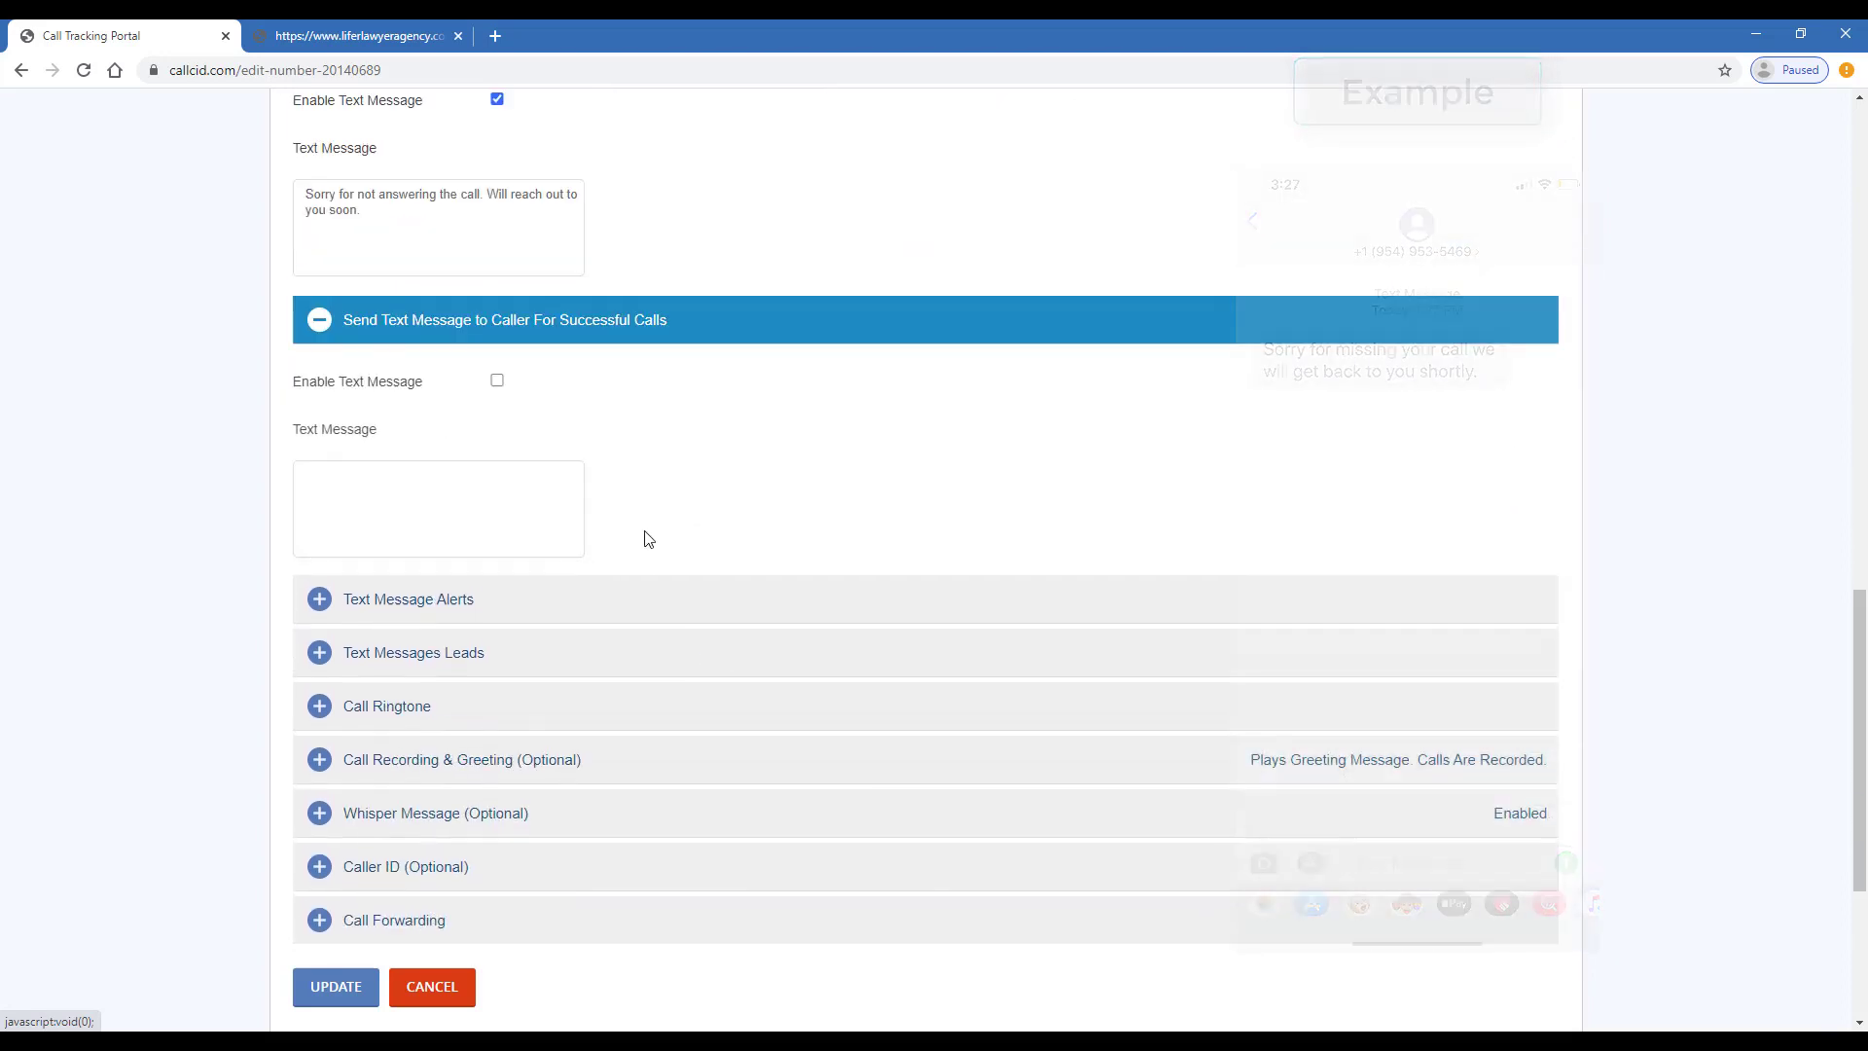
click(498, 381)
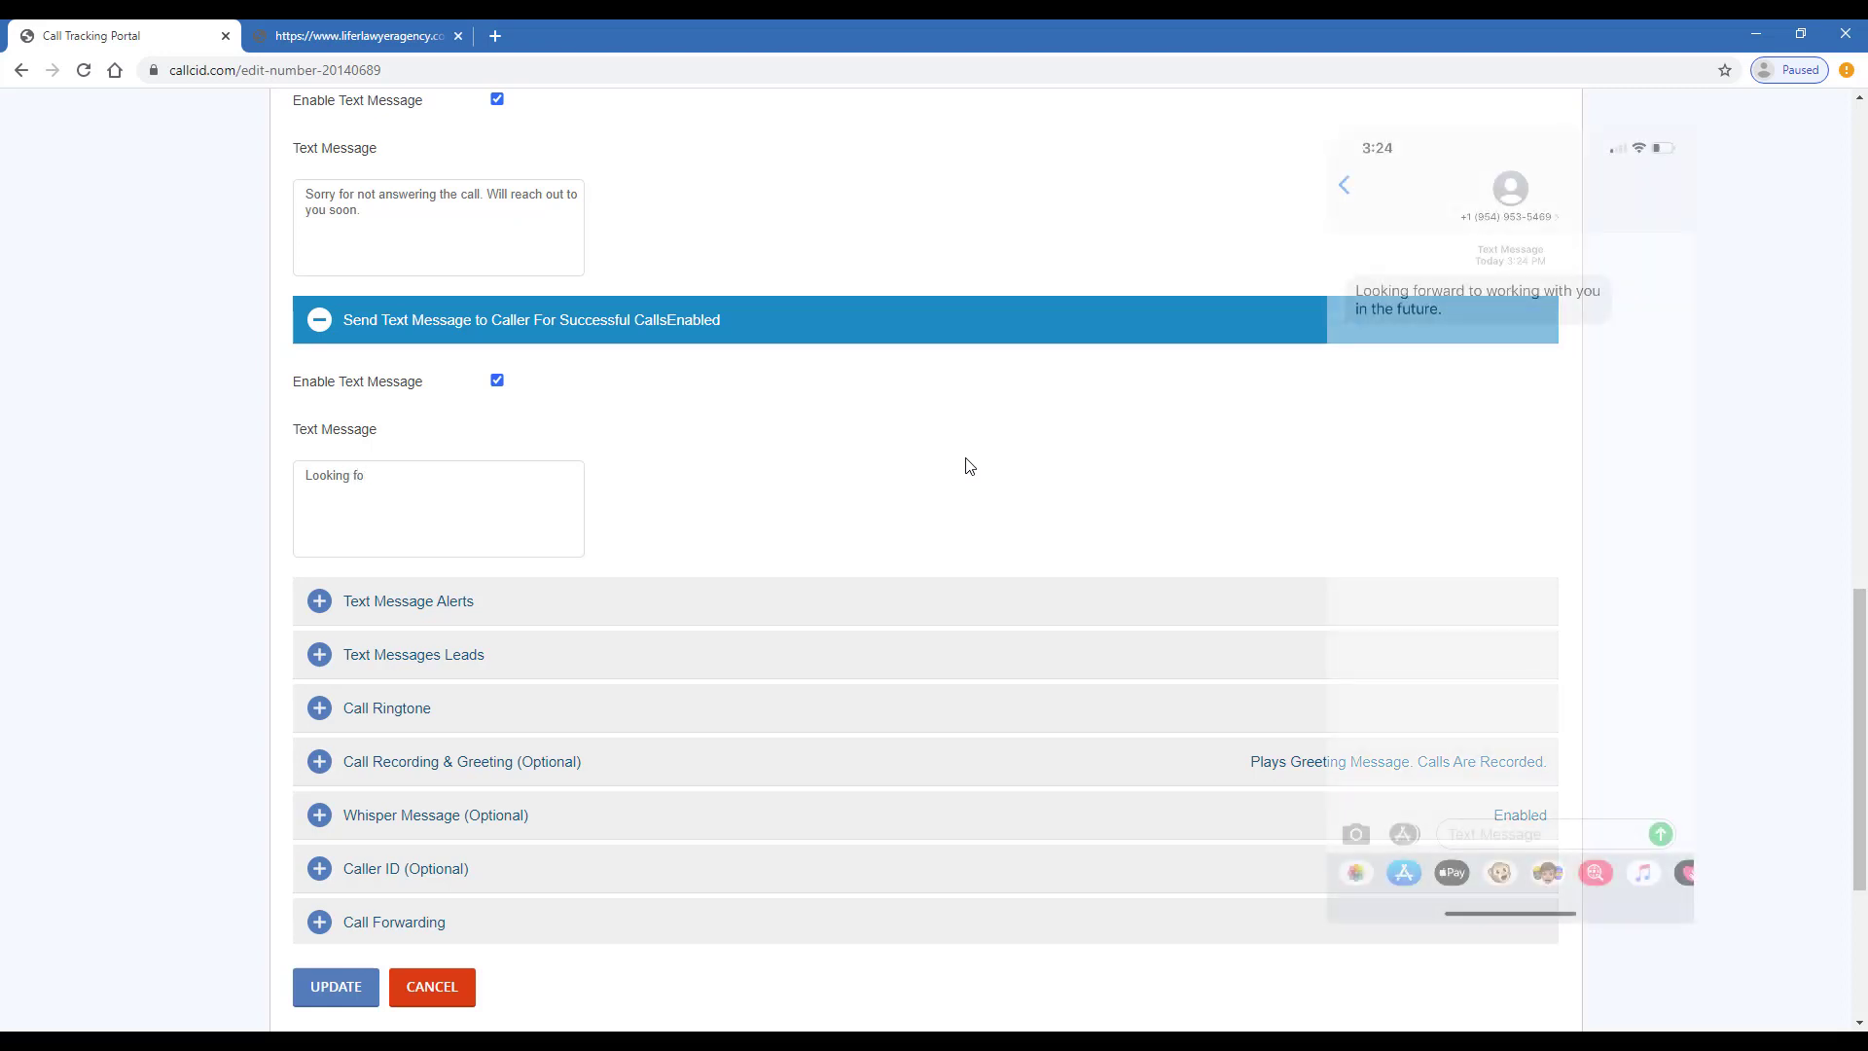
text(rward)
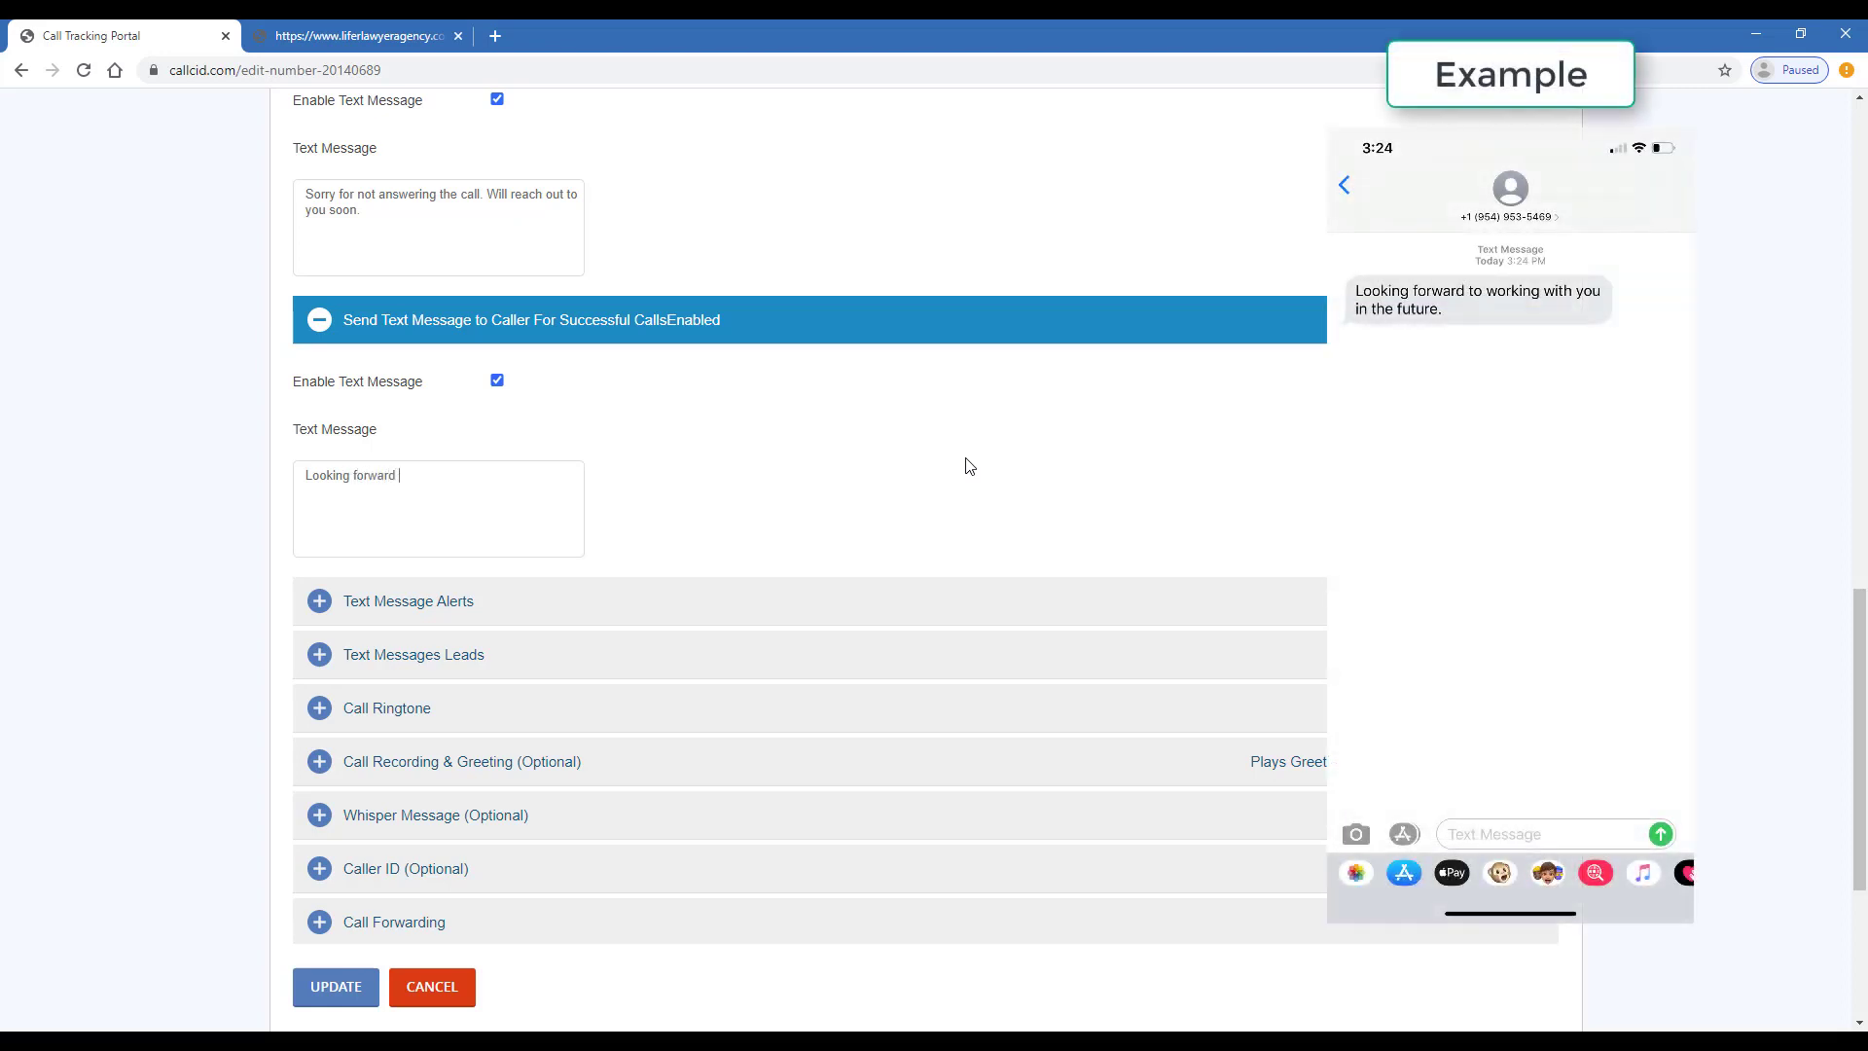
text( to working with you@)
key(BackSpace)
scroll(664, 584, down, 3)
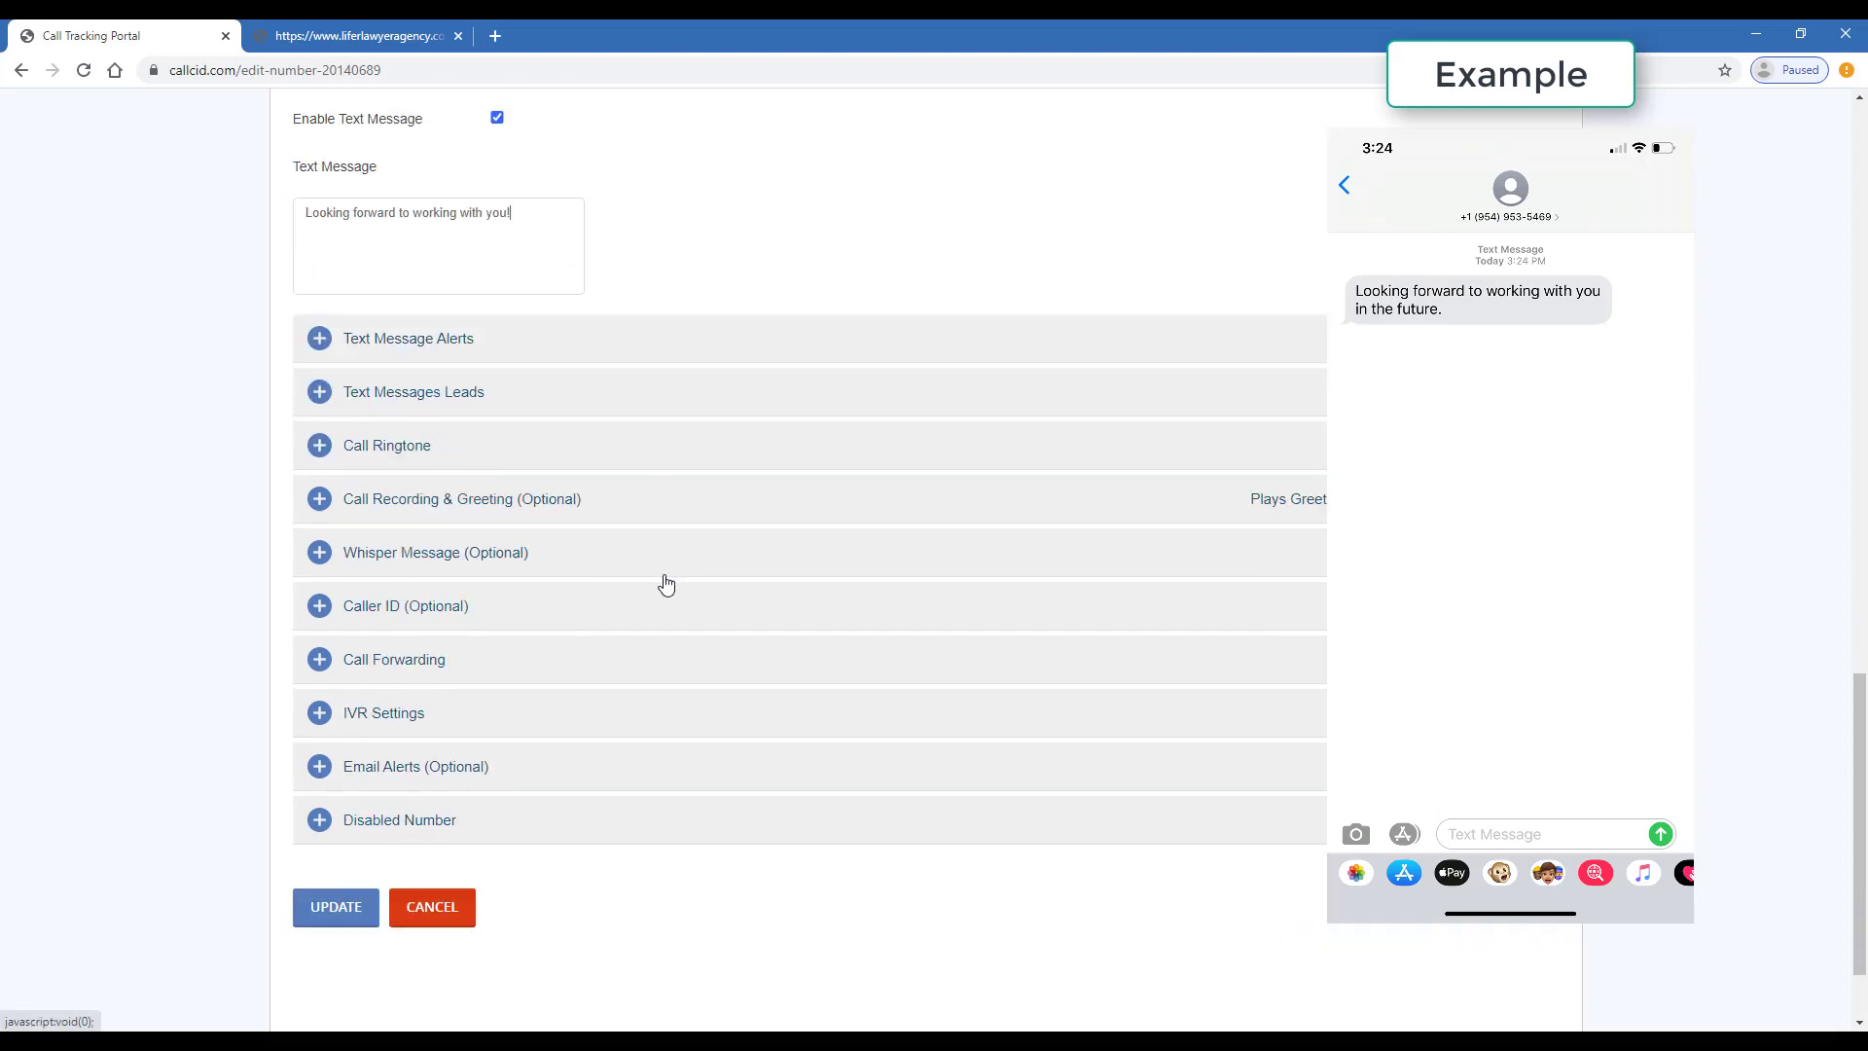
click(562, 304)
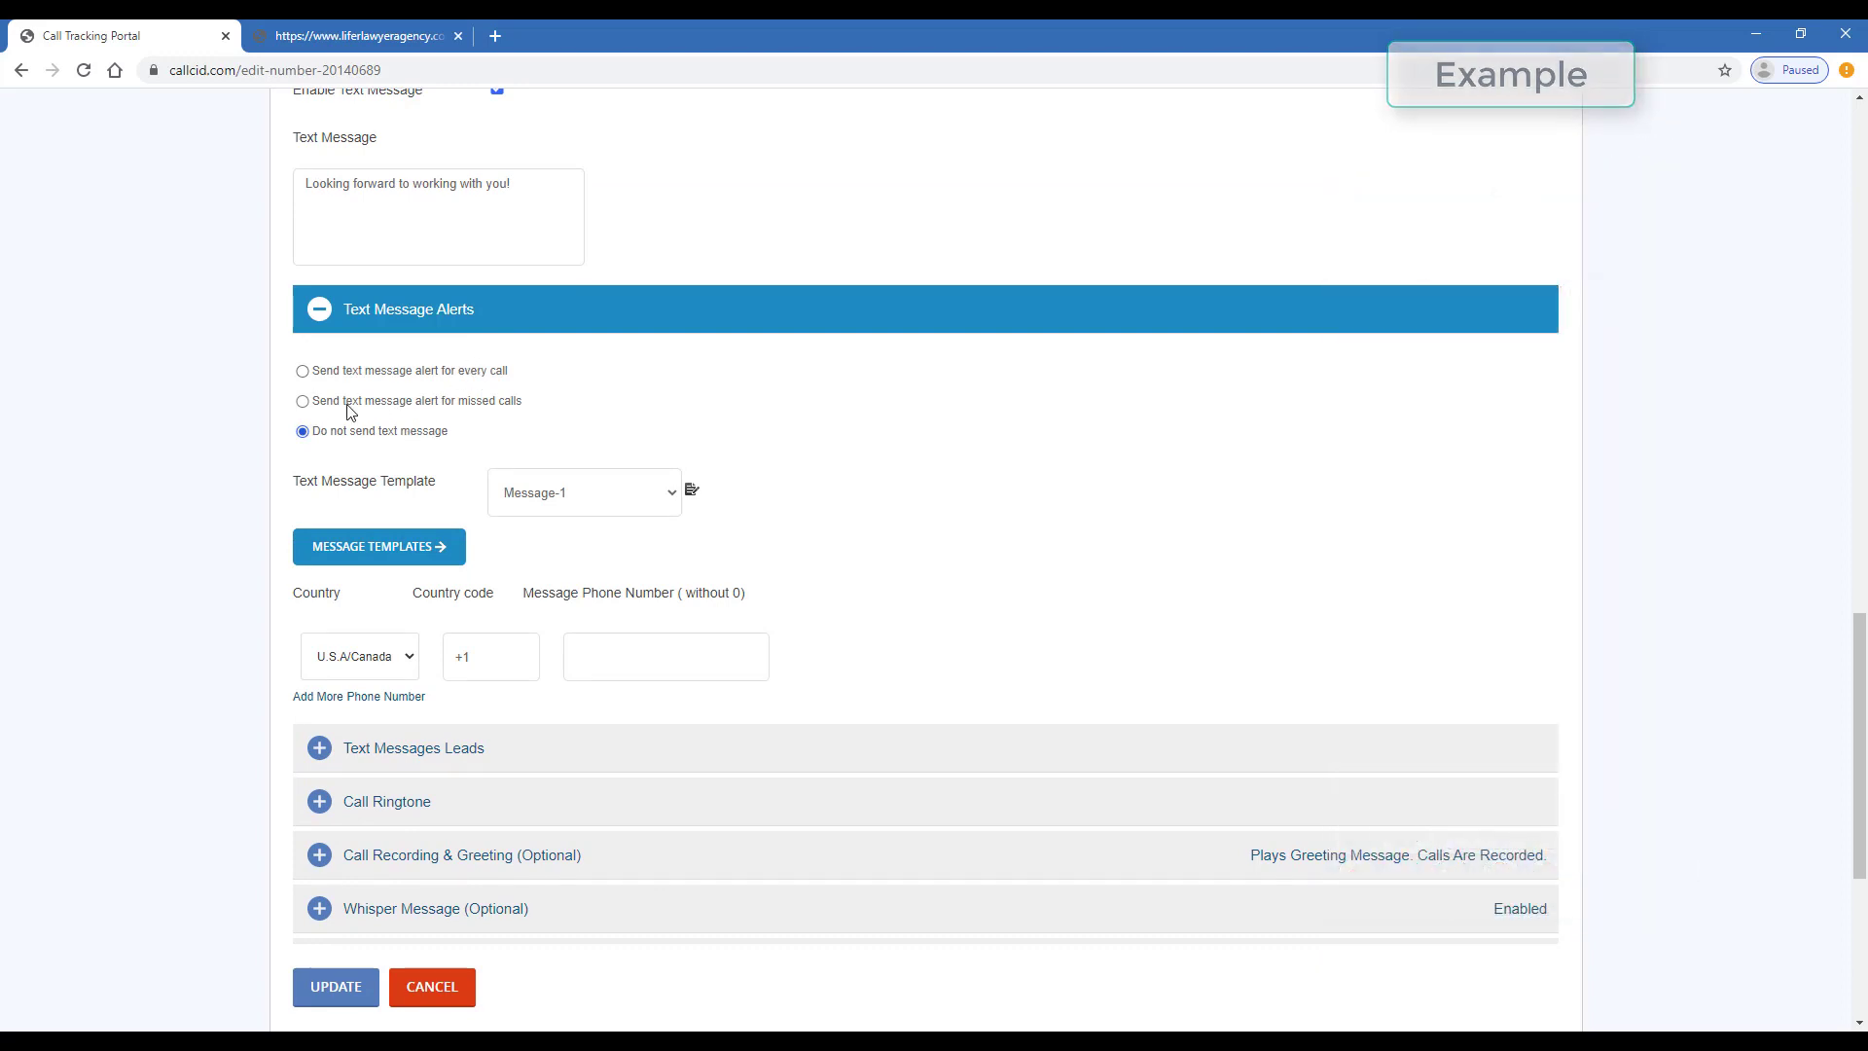
- Send text alerts for missed calls only, using the Message-1 template, and open it for editing
click(303, 402)
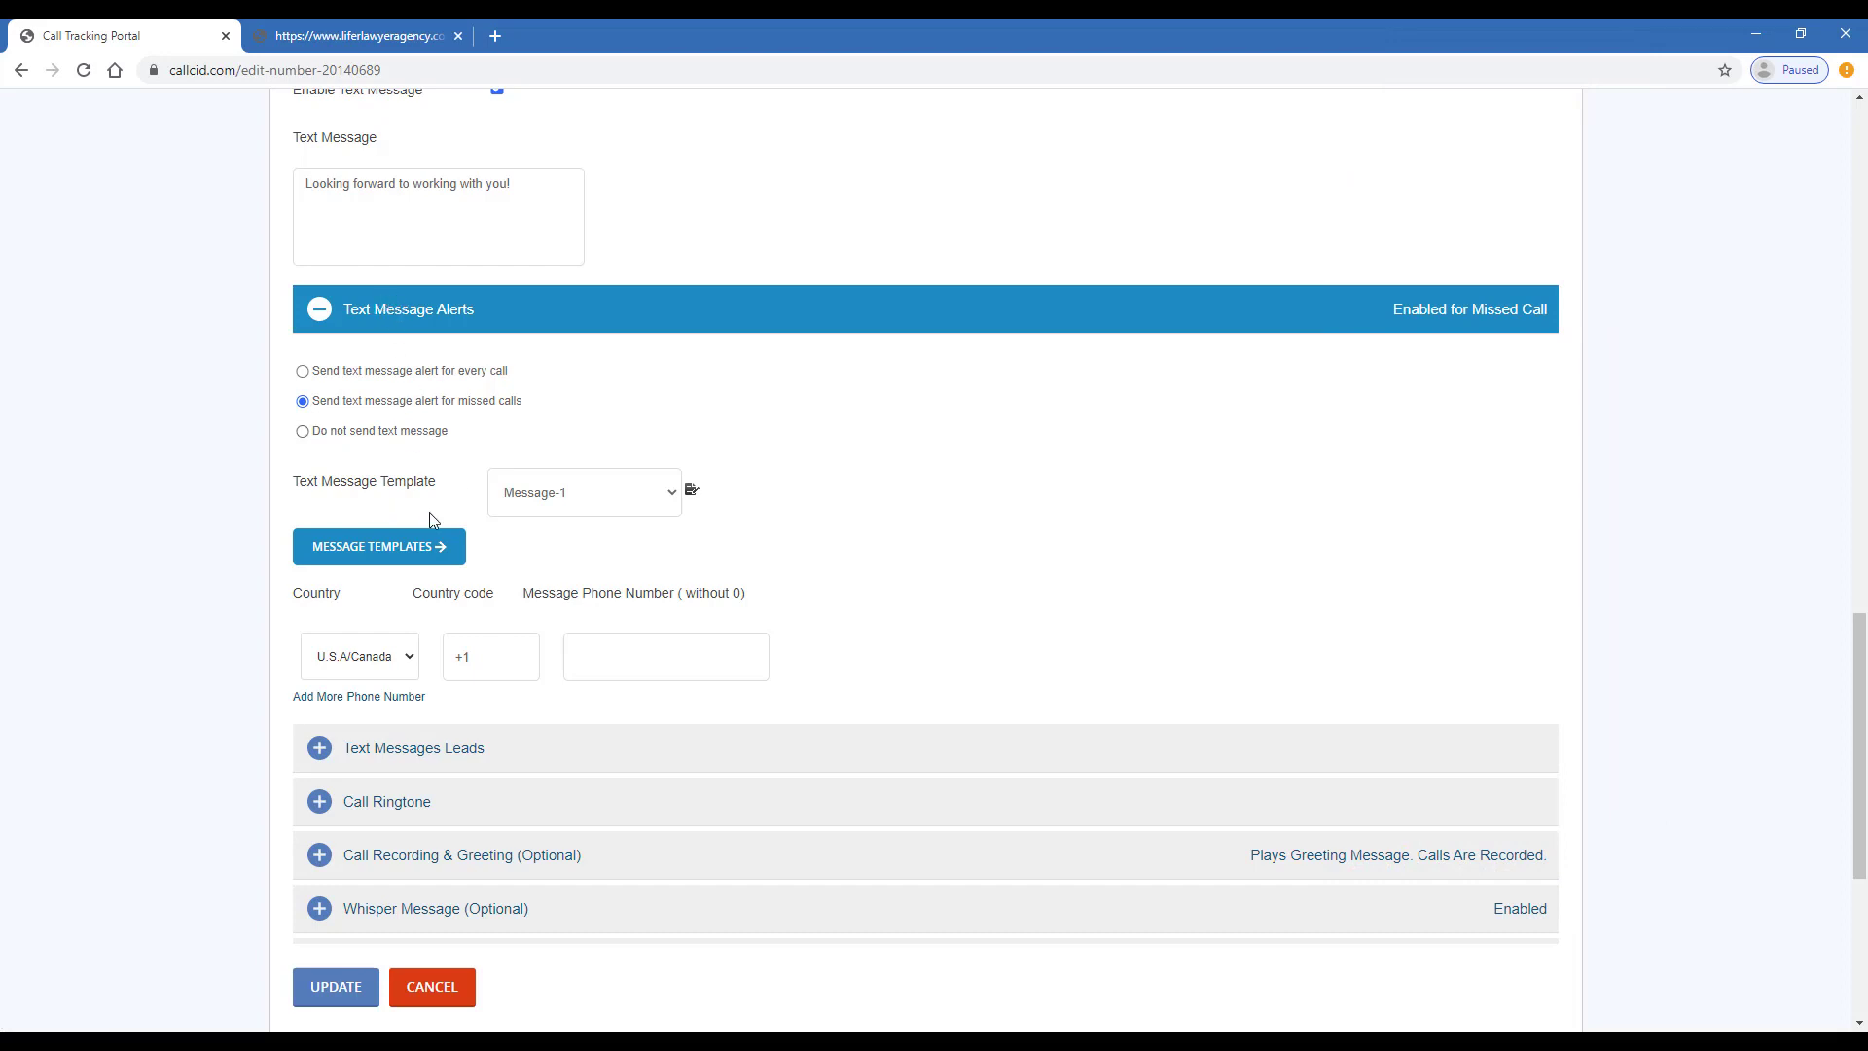
click(588, 509)
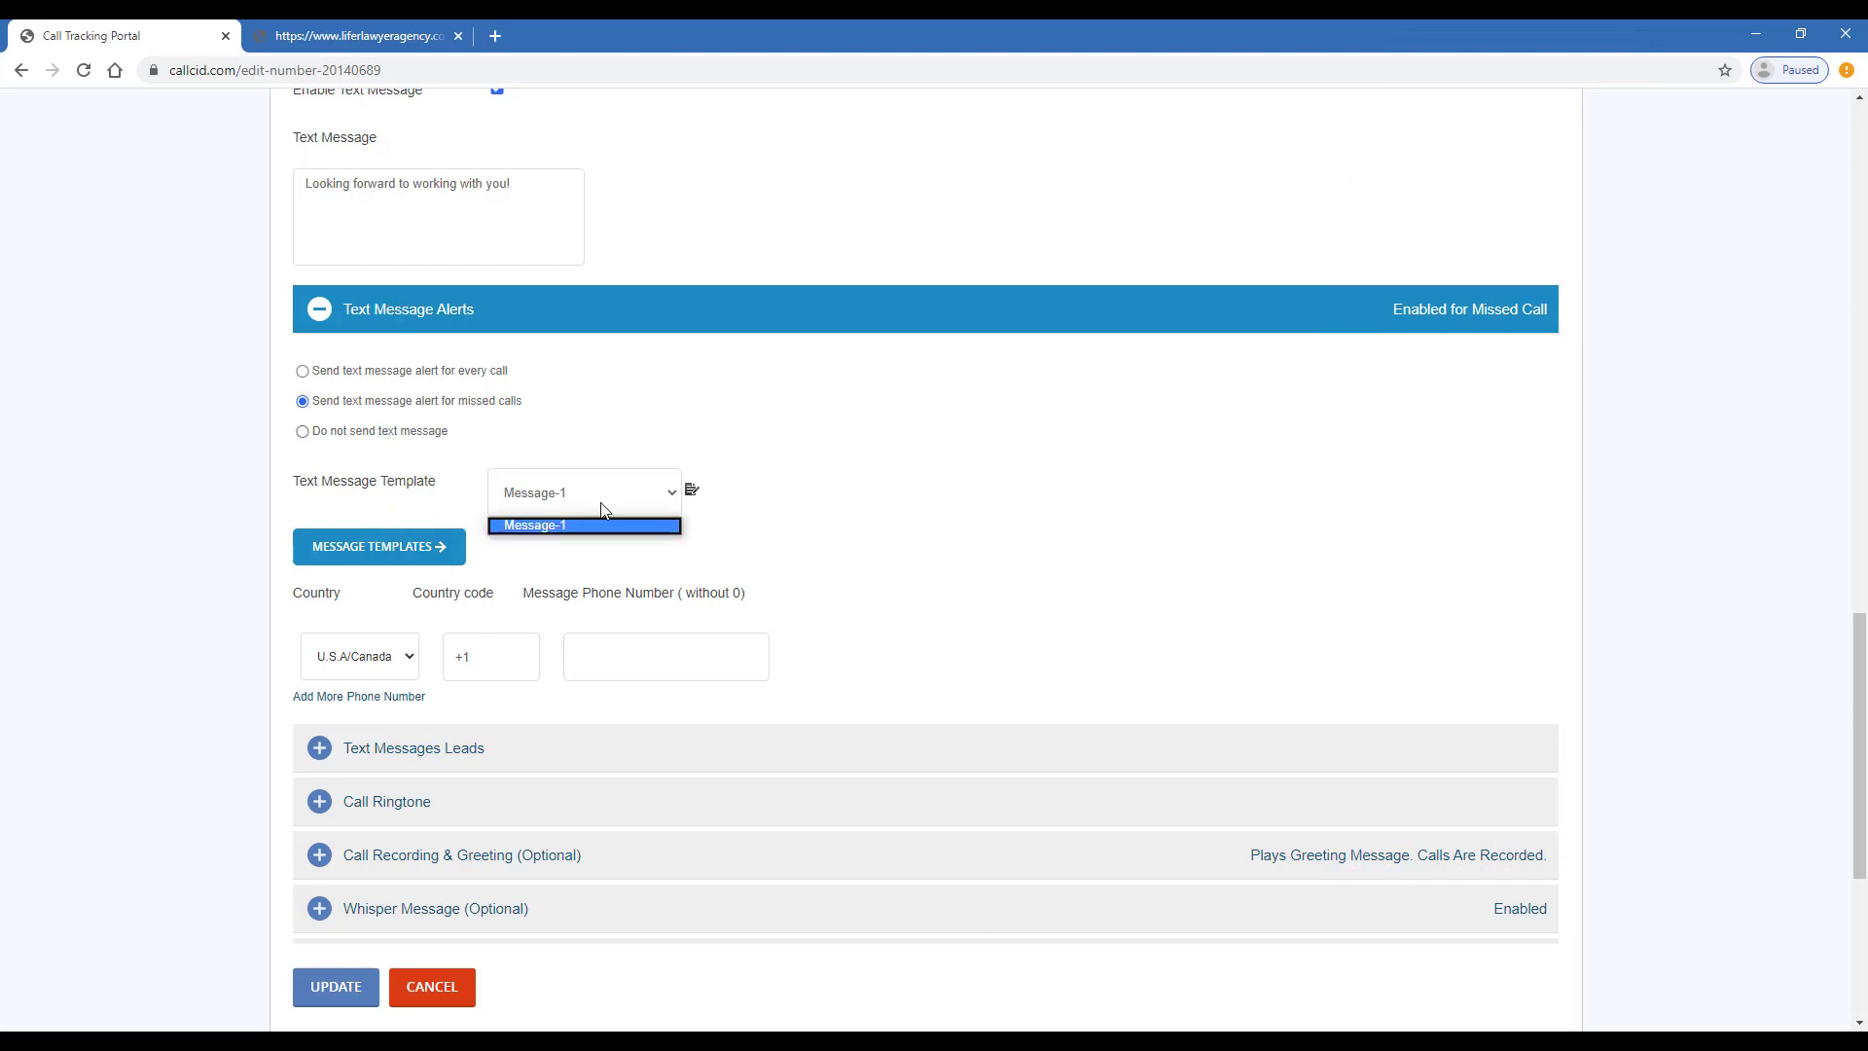
click(636, 499)
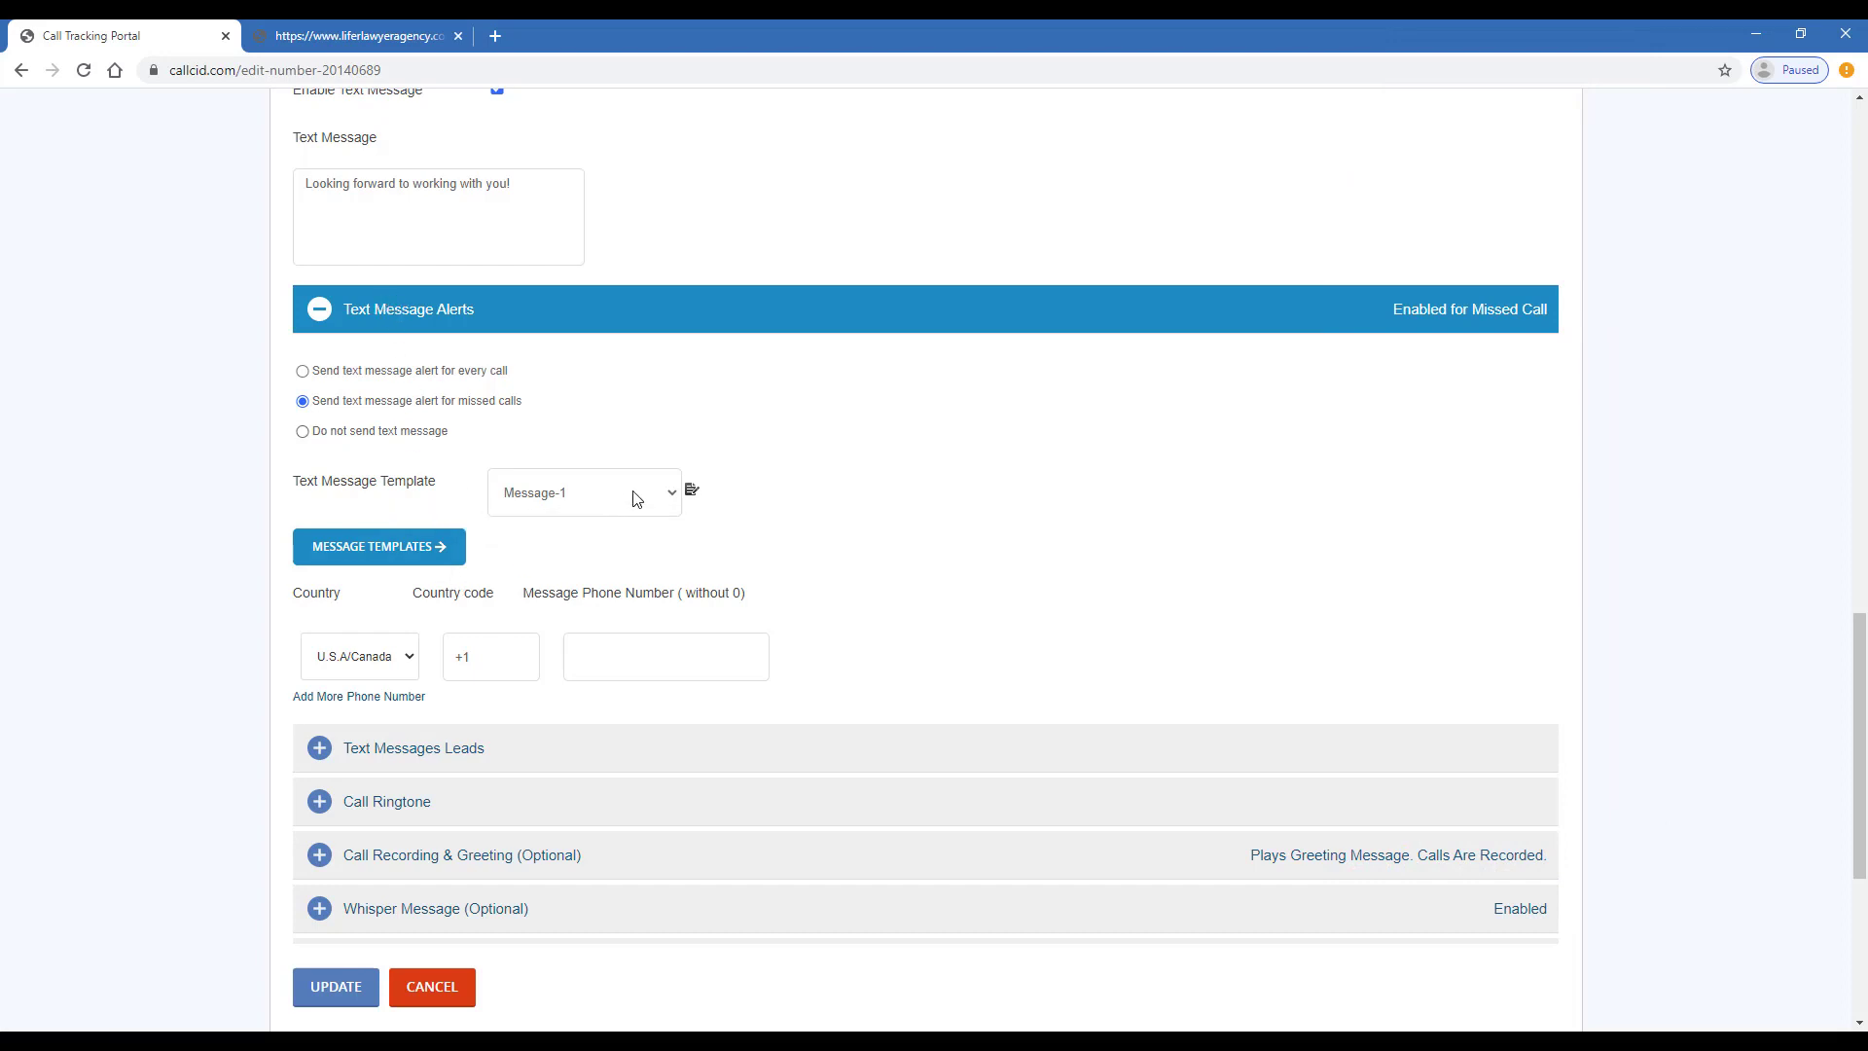
click(694, 491)
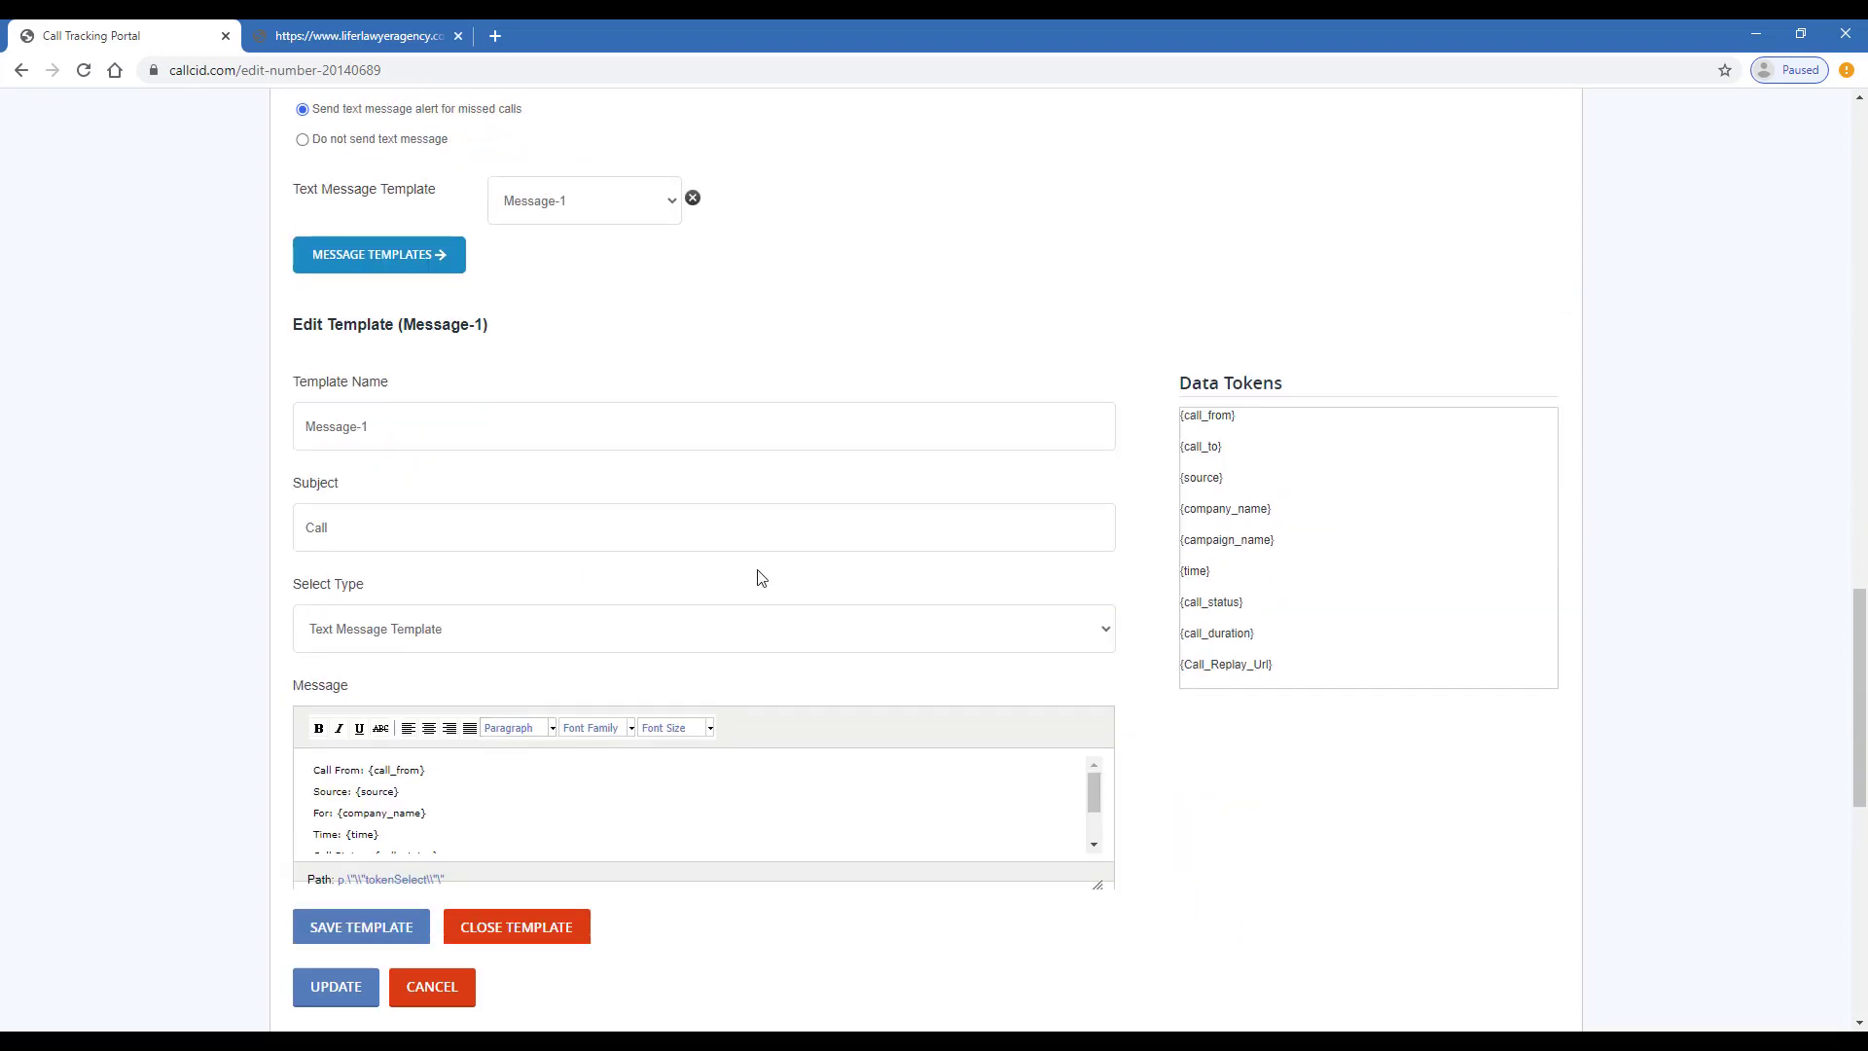
- Review the Message-1 template's fields and message, then save it
scroll(752, 323, up, 4)
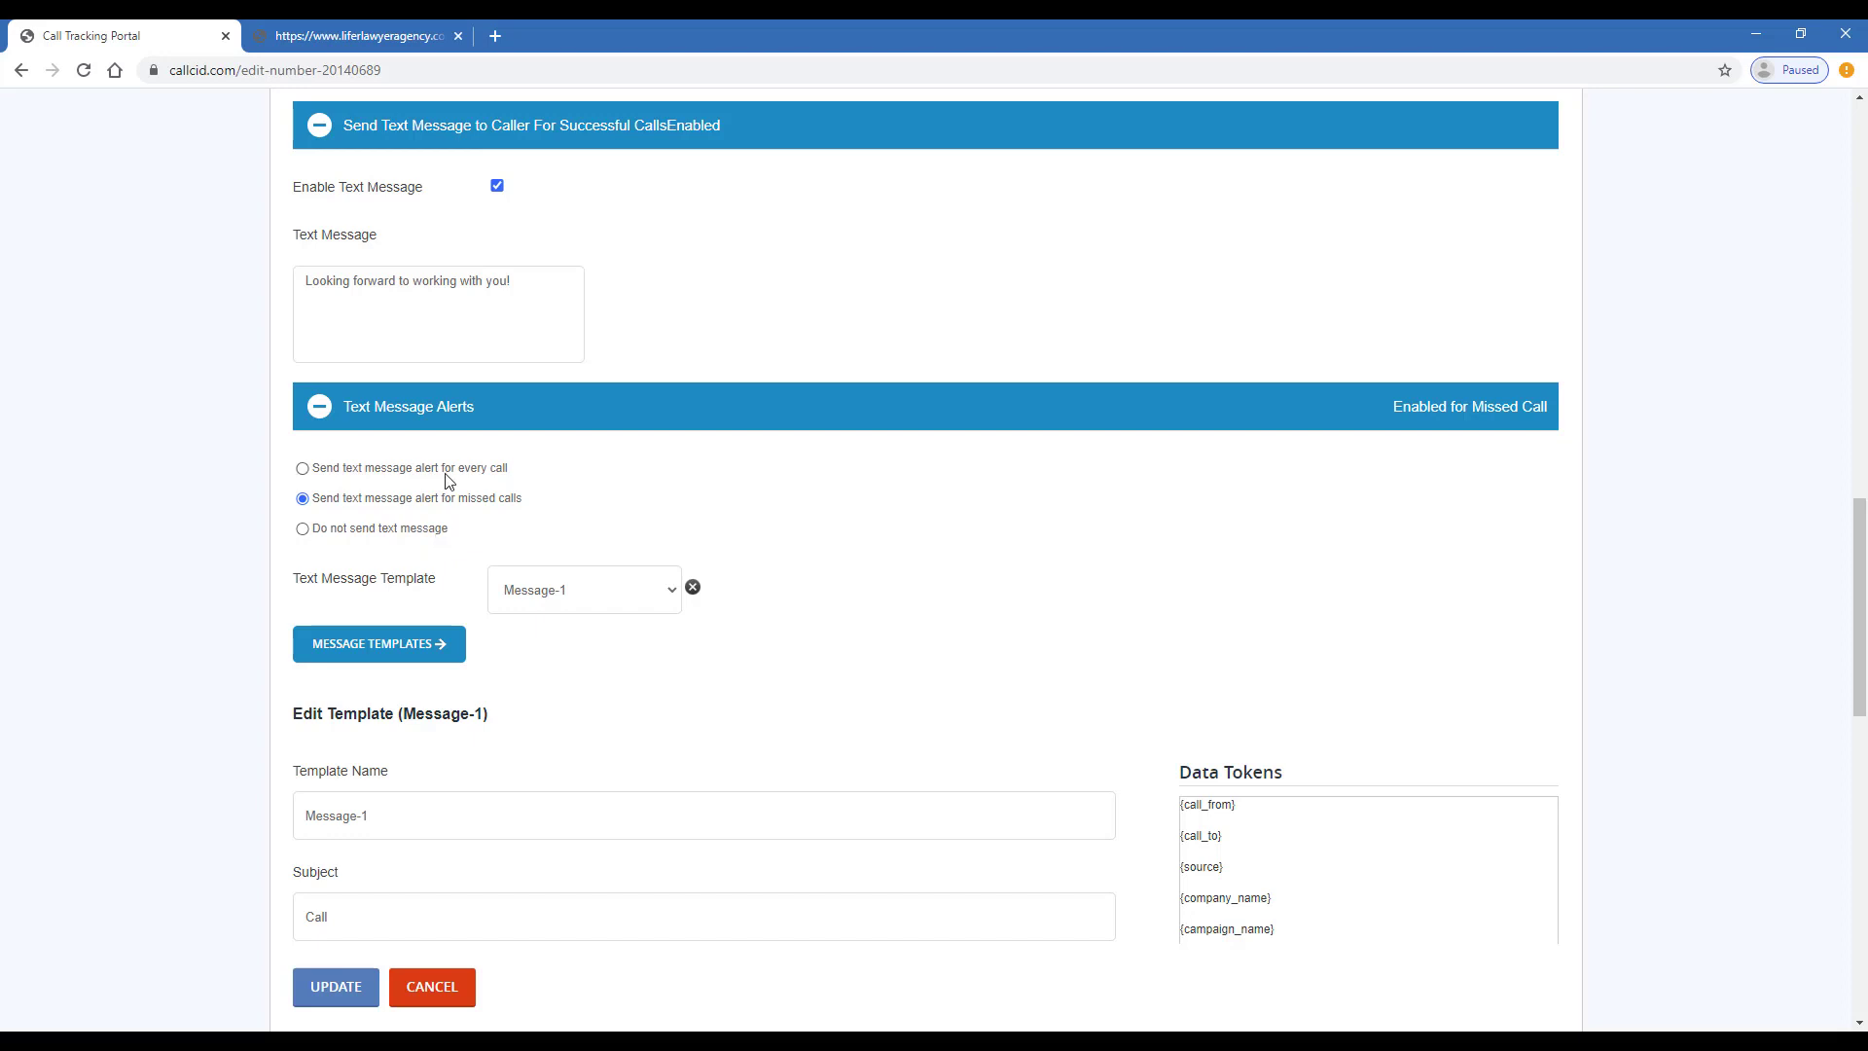
scroll(993, 371, down, 2)
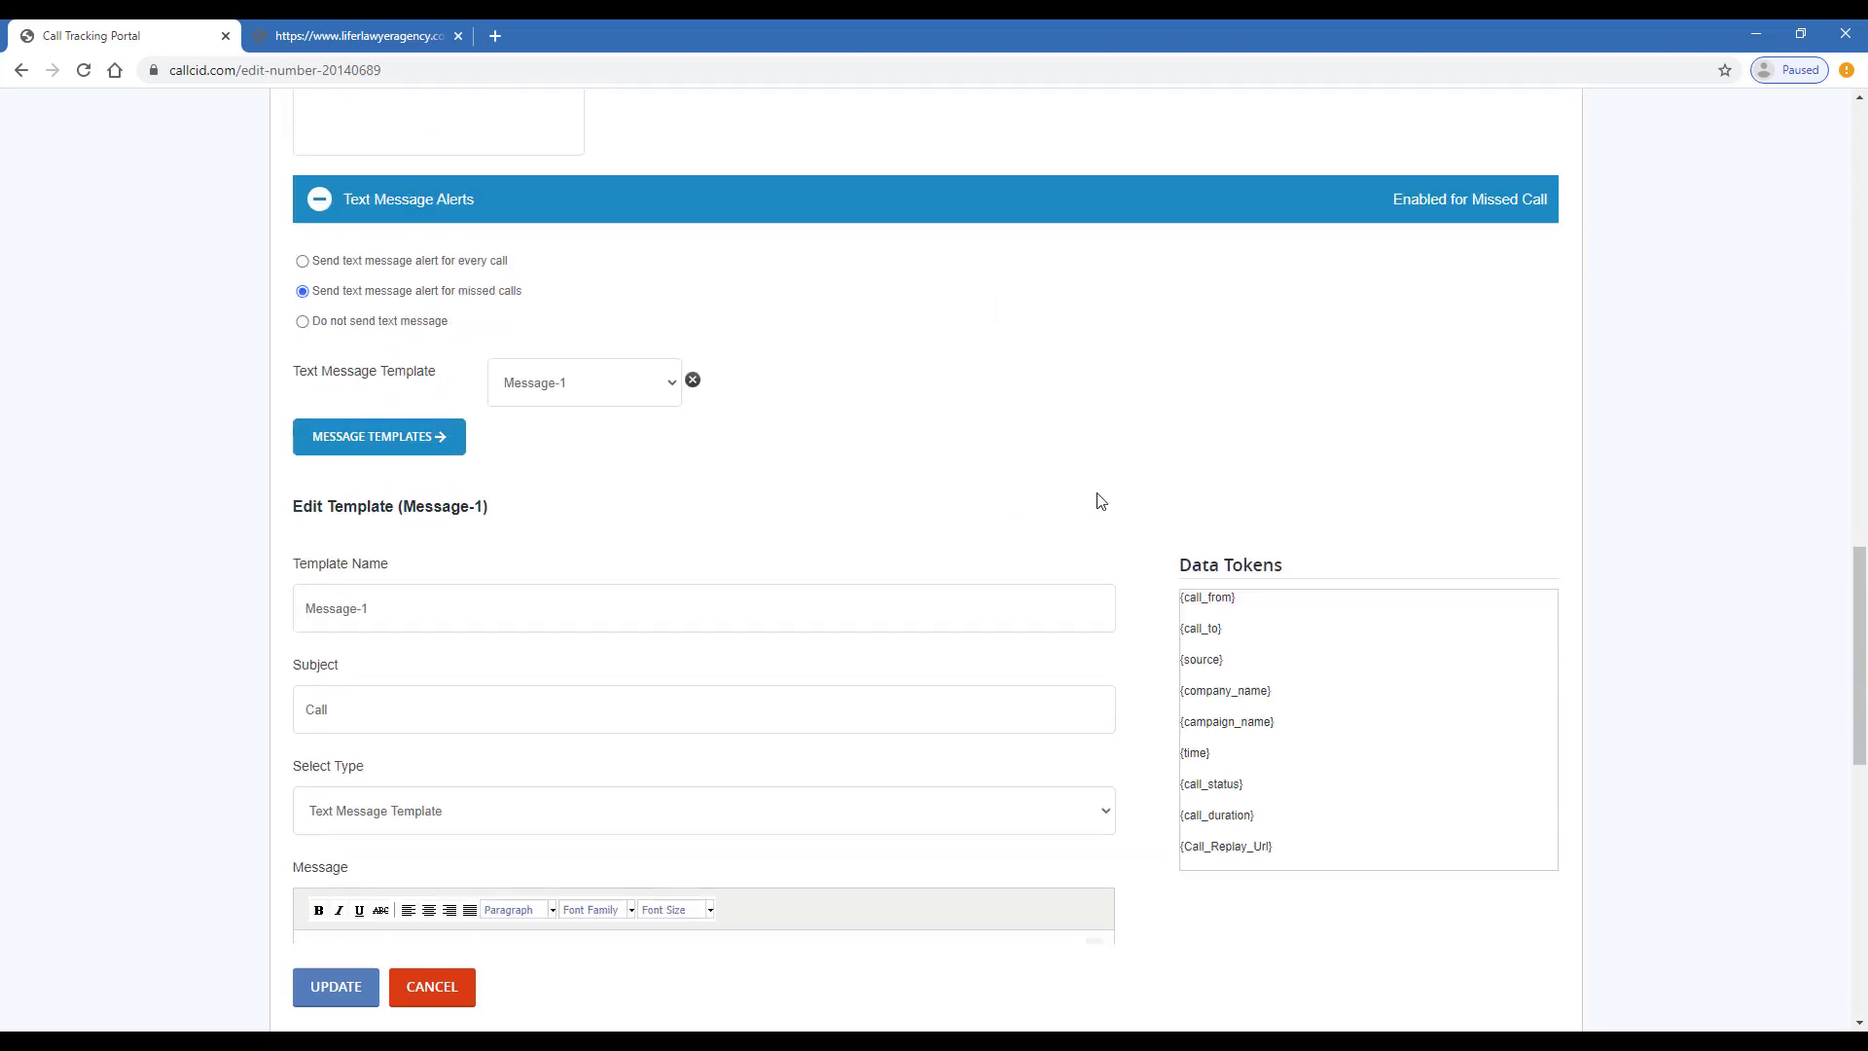
scroll(1101, 501, down, 1)
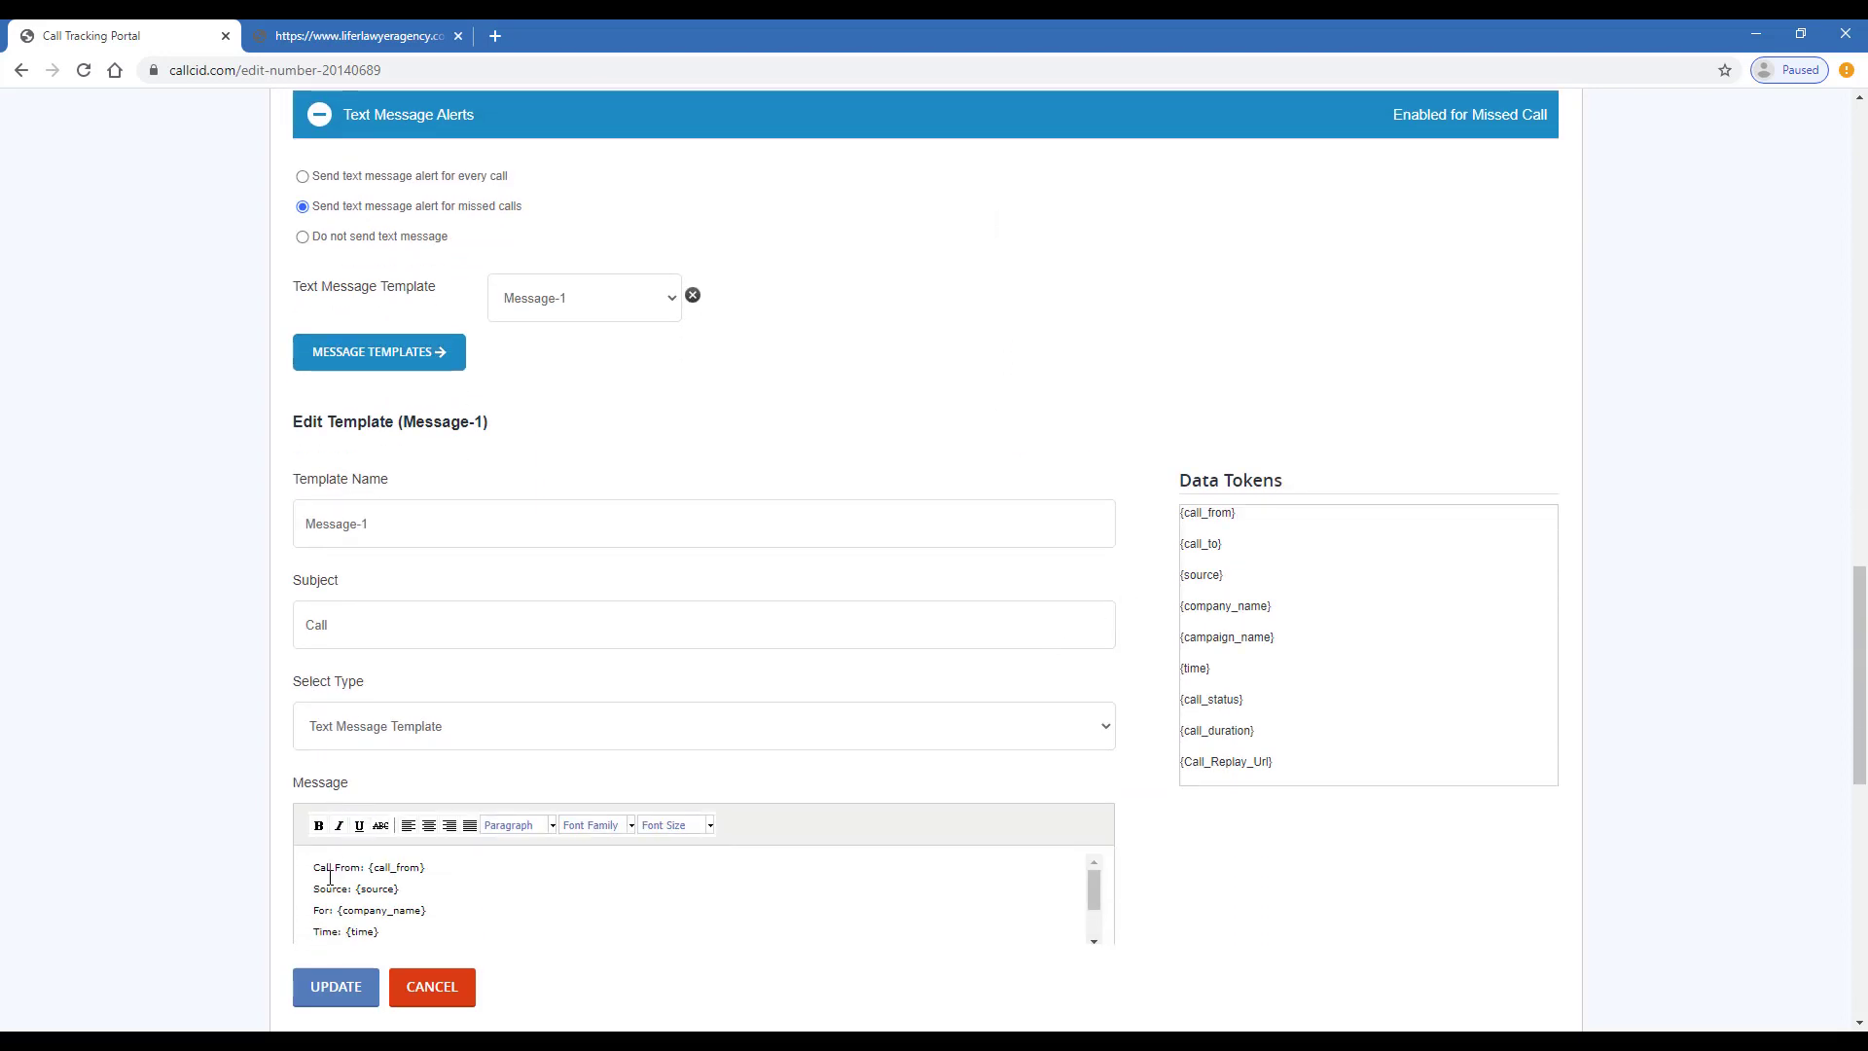
scroll(1389, 554, down, 3)
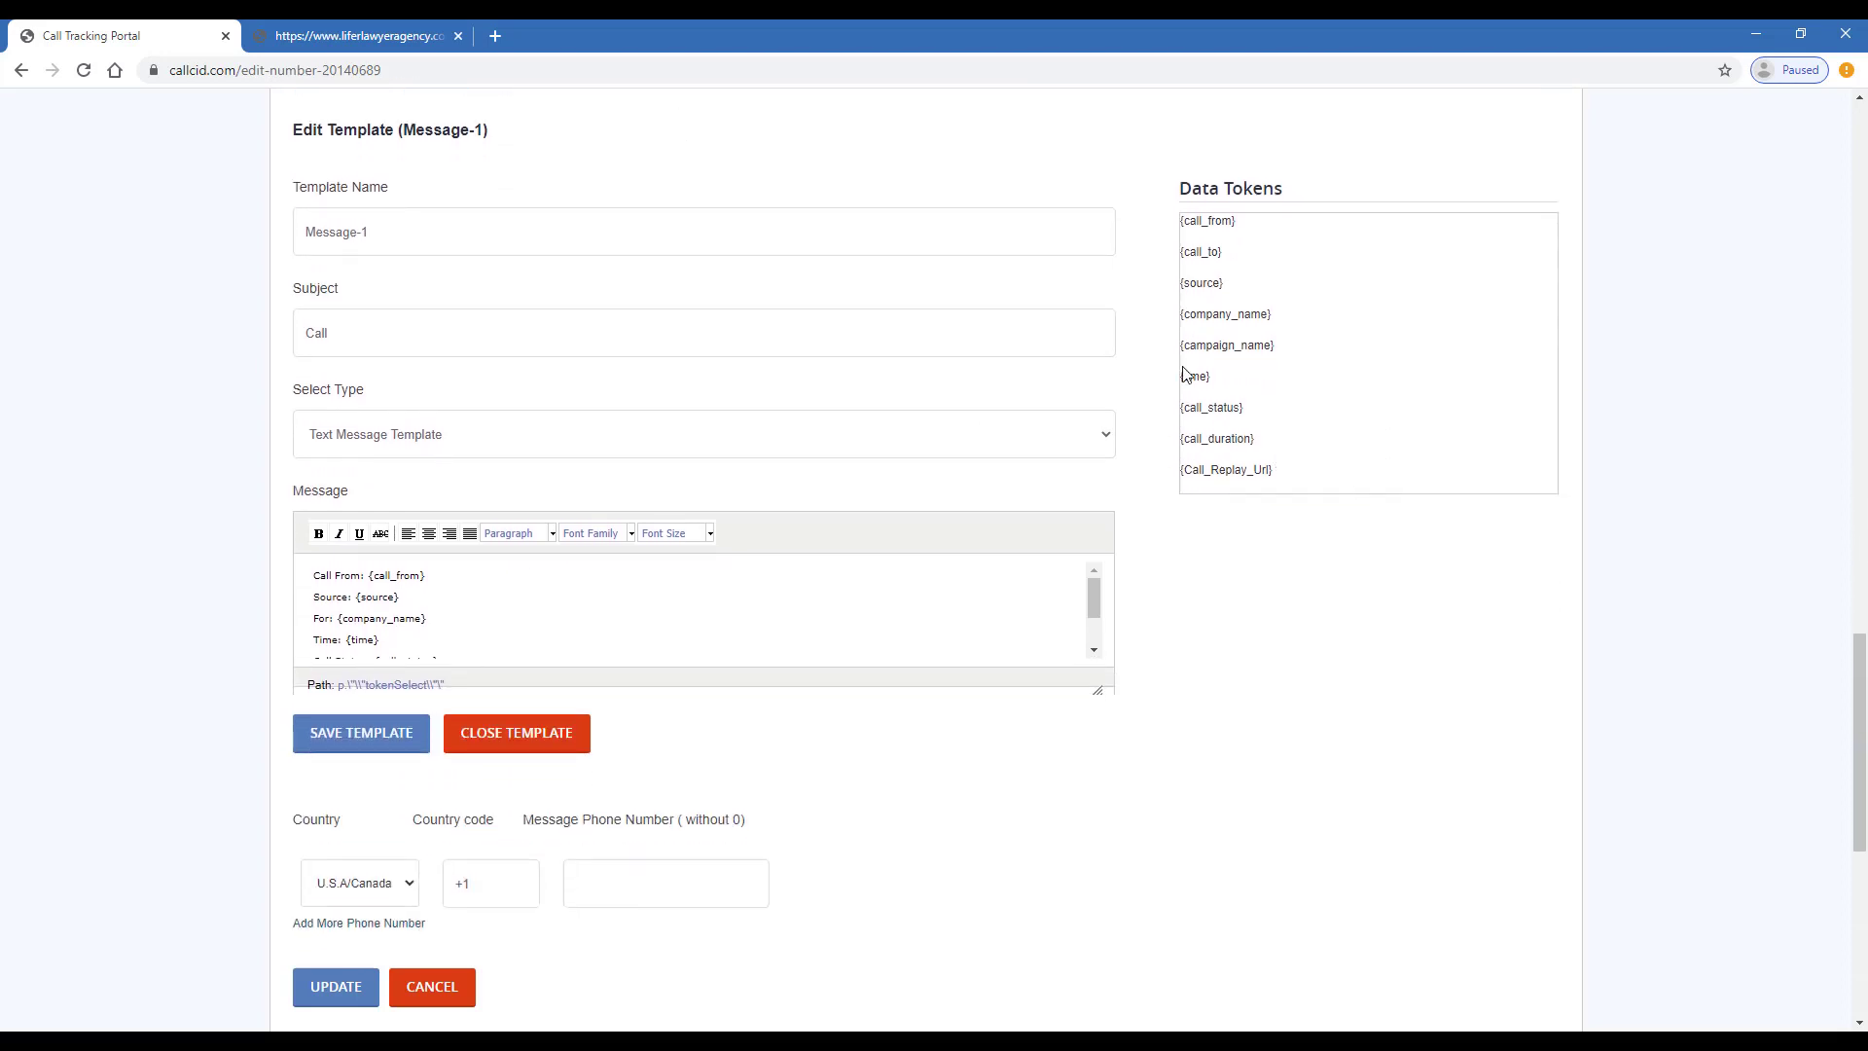
scroll(1277, 429, up, 2)
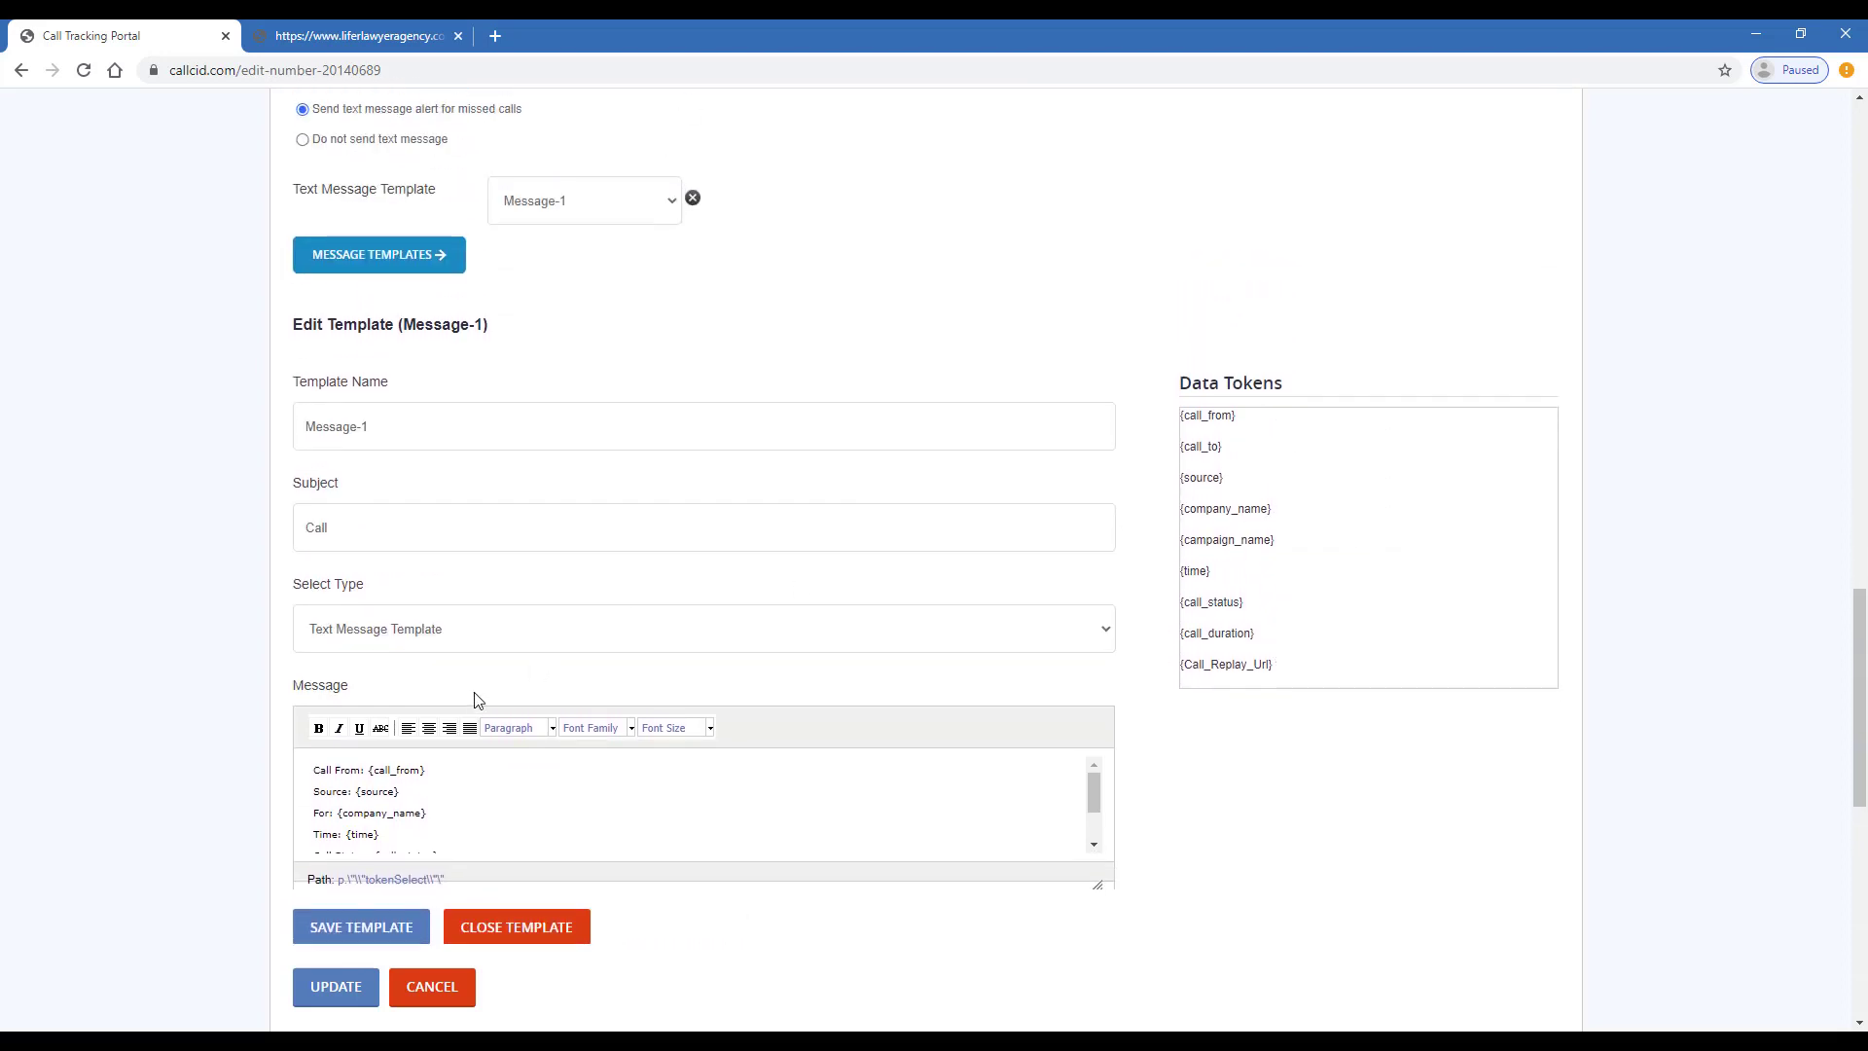
click(348, 929)
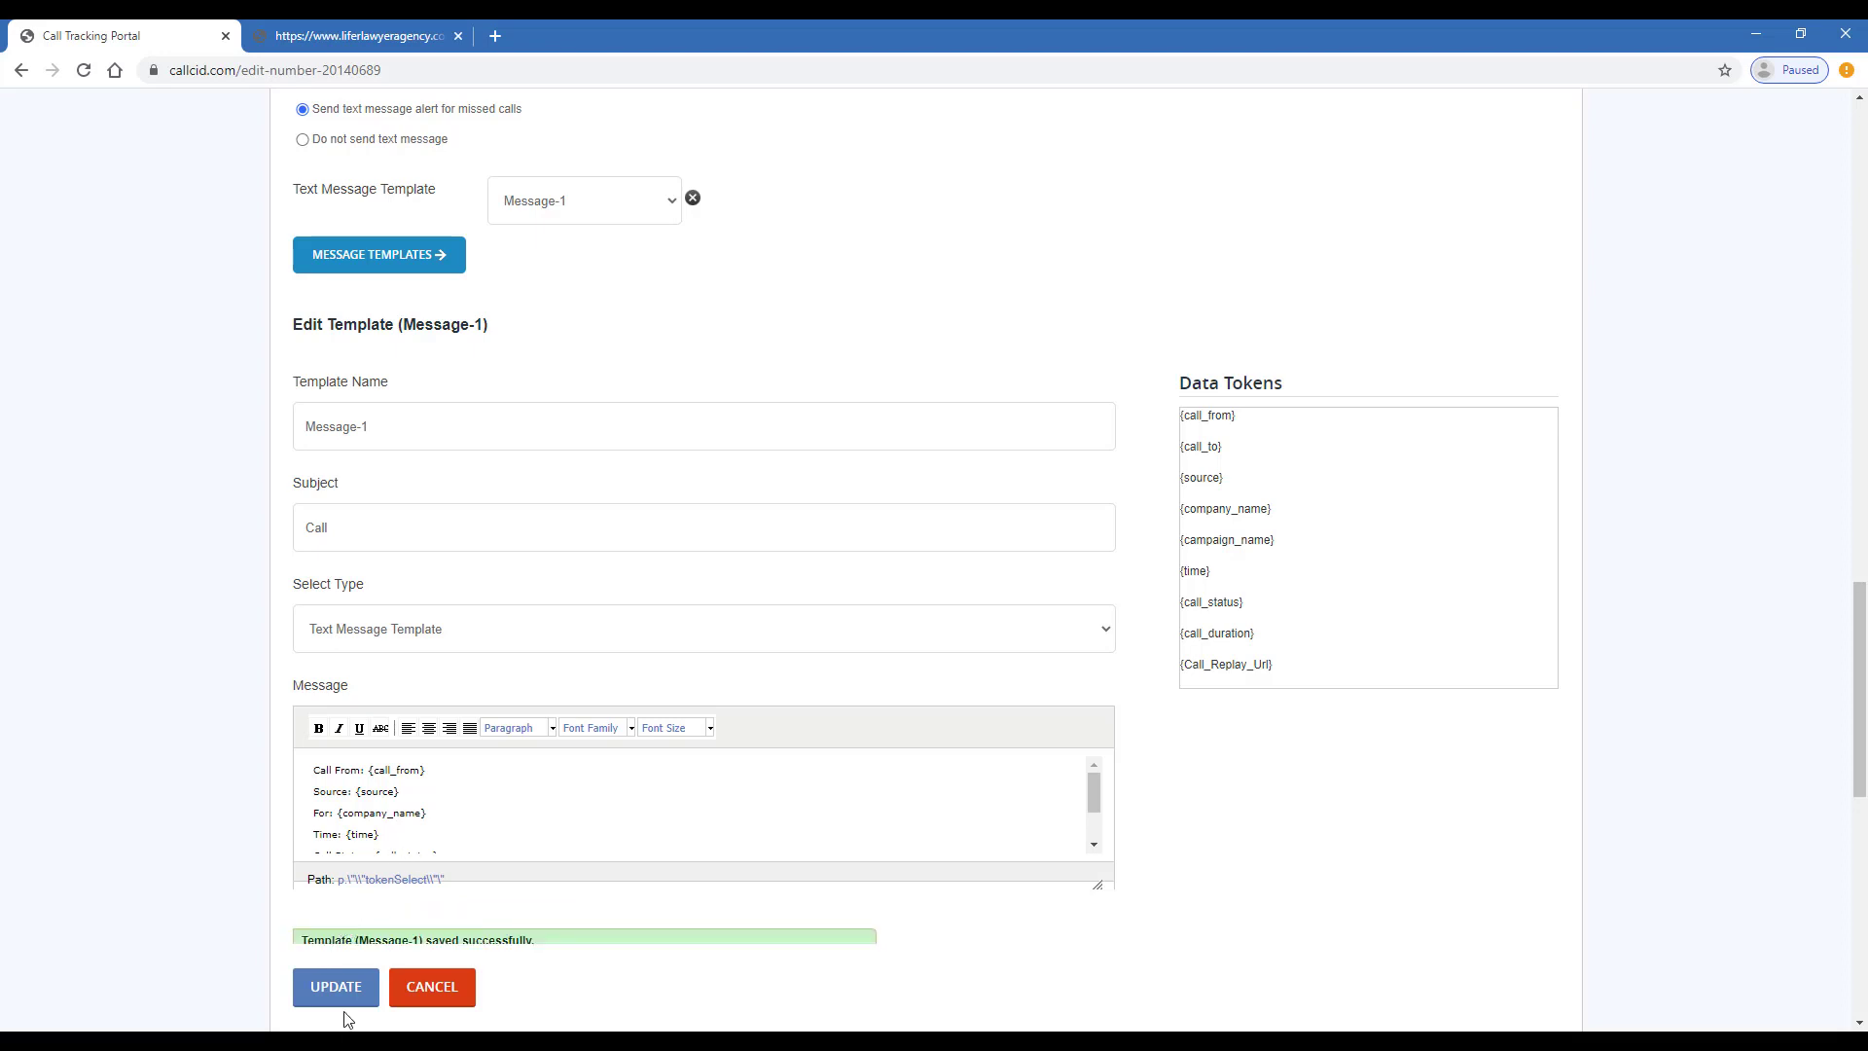
scroll(482, 506, down, 1)
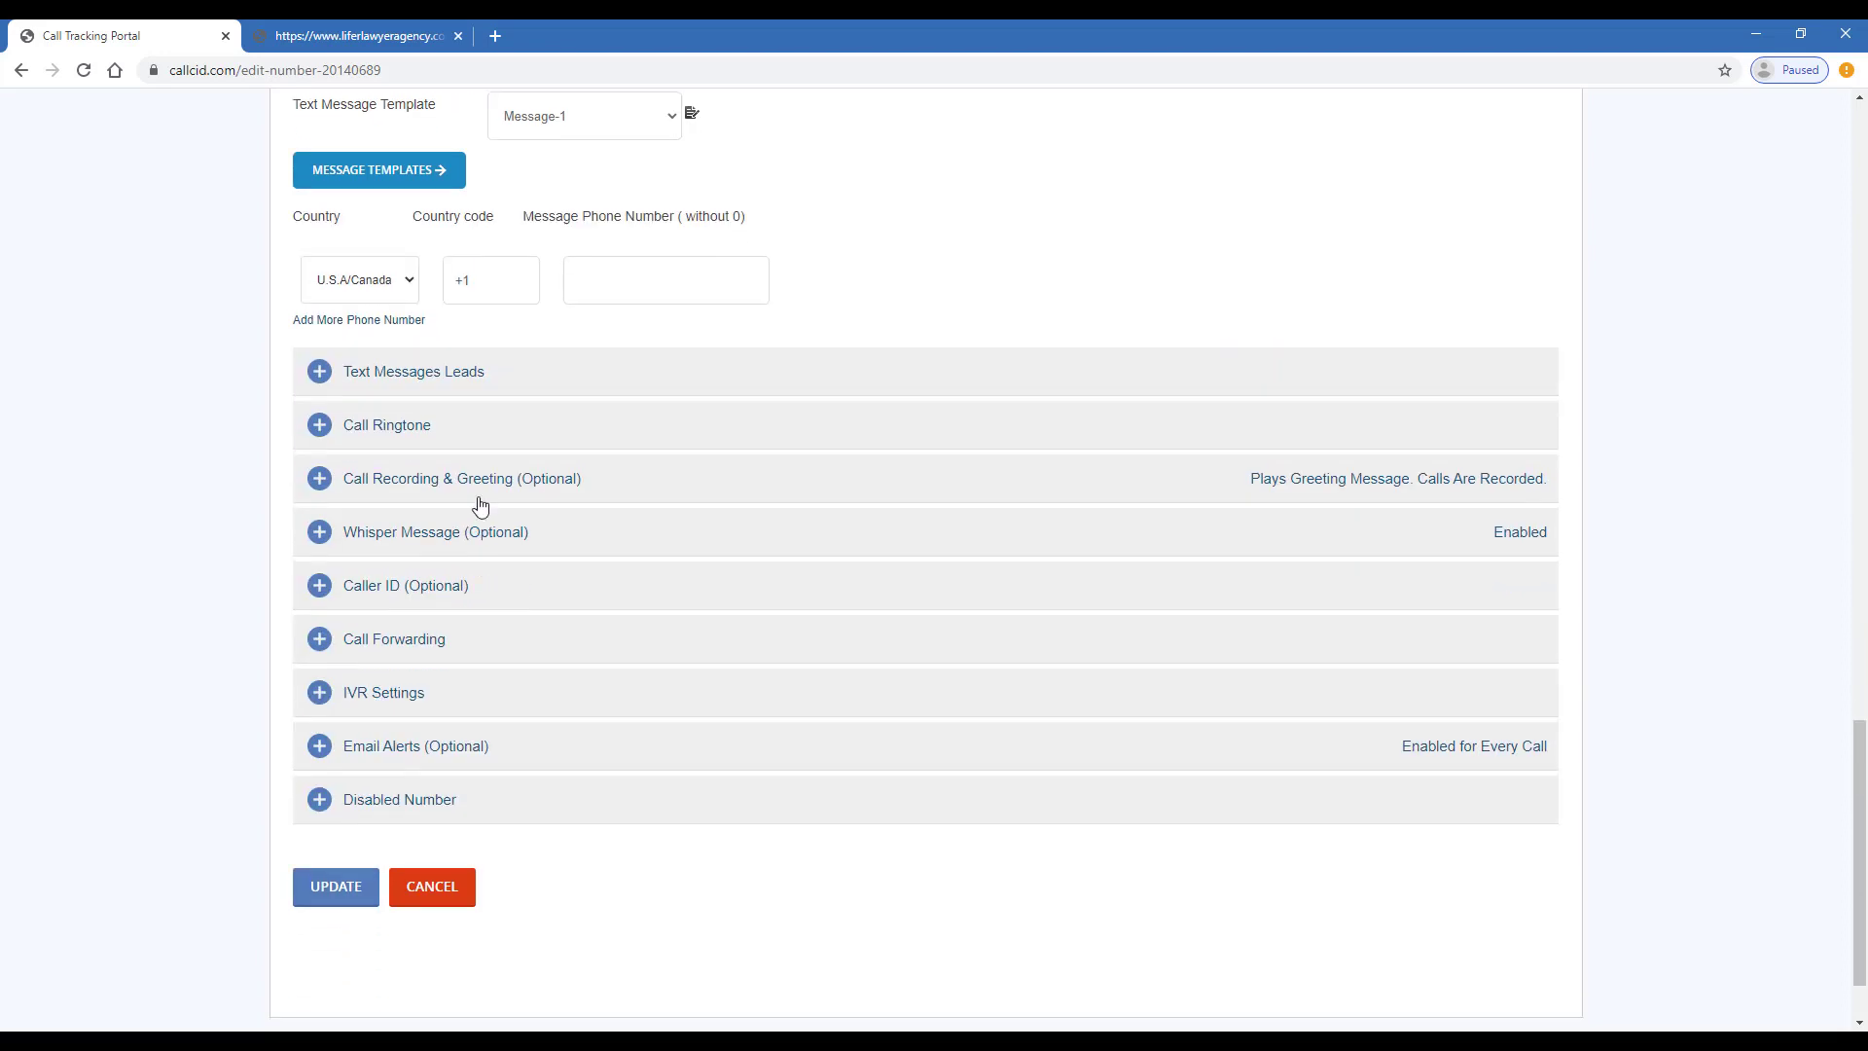
- Enable forwarding of text-message leads to the entered phone number, including the sender's number
click(531, 367)
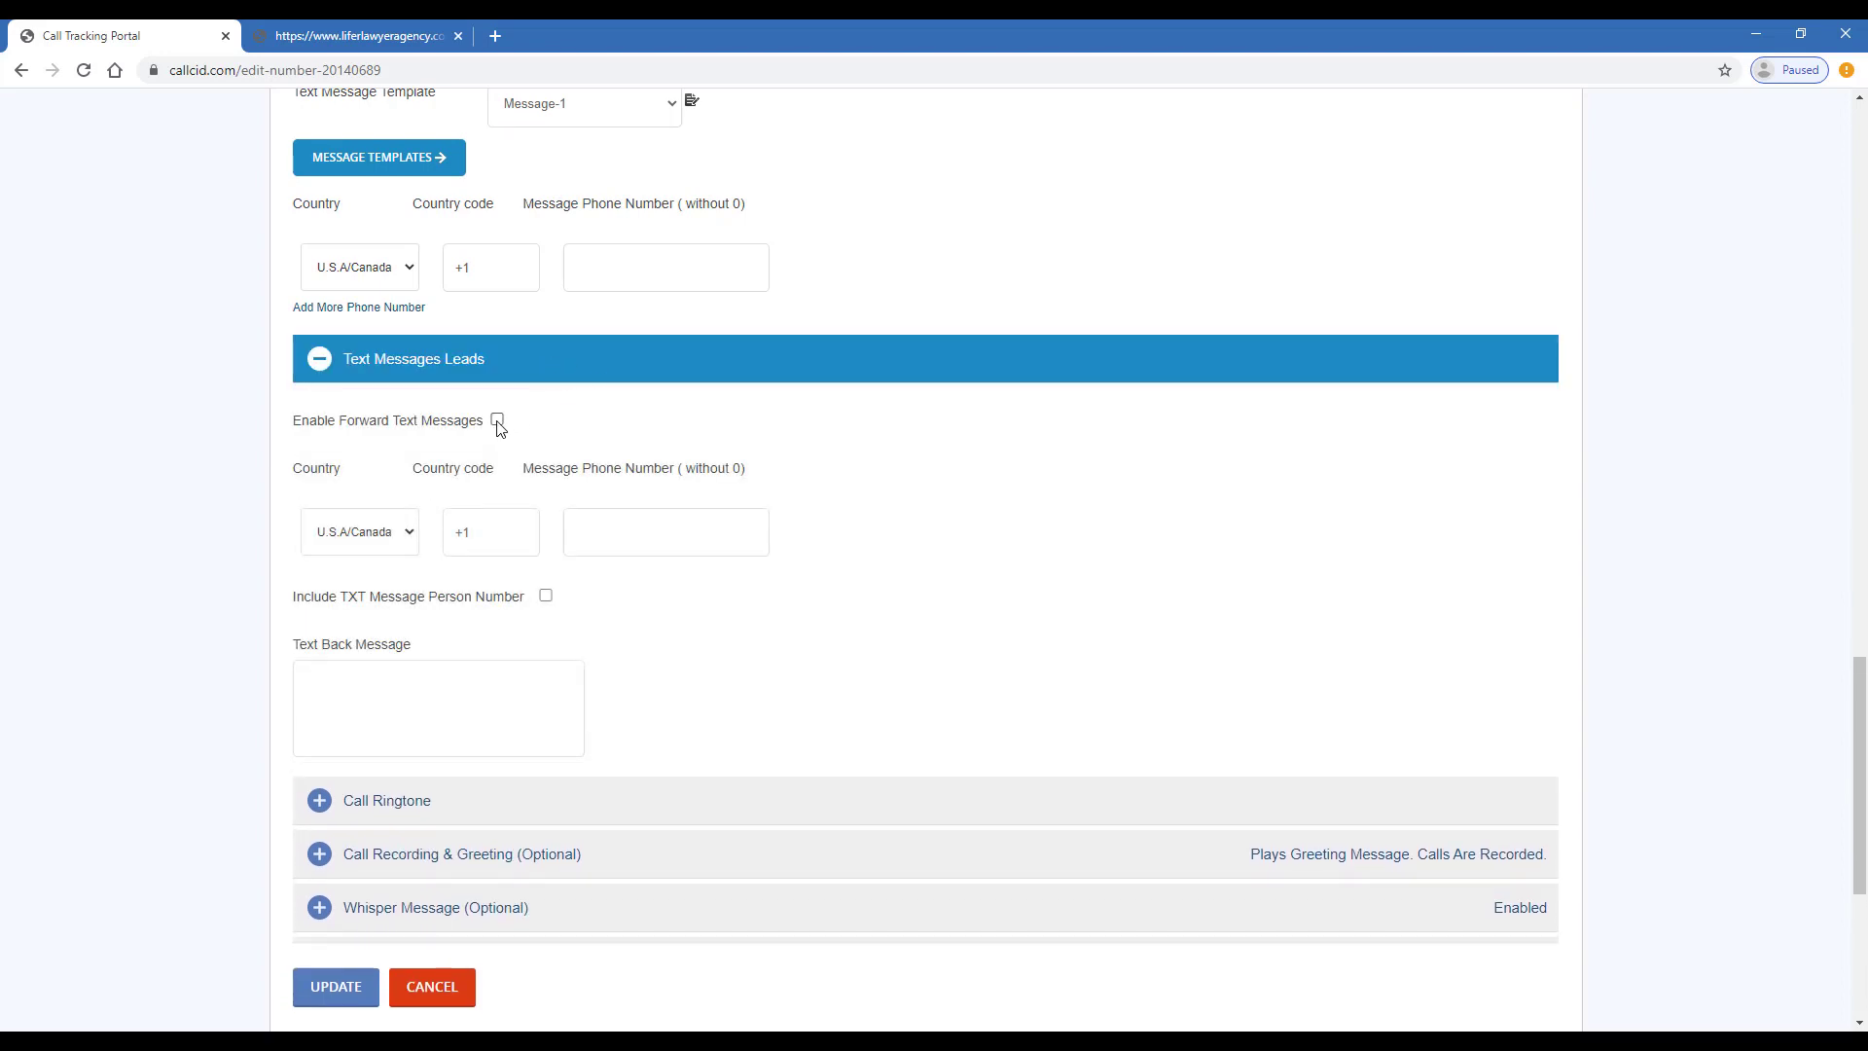
click(497, 422)
click(546, 596)
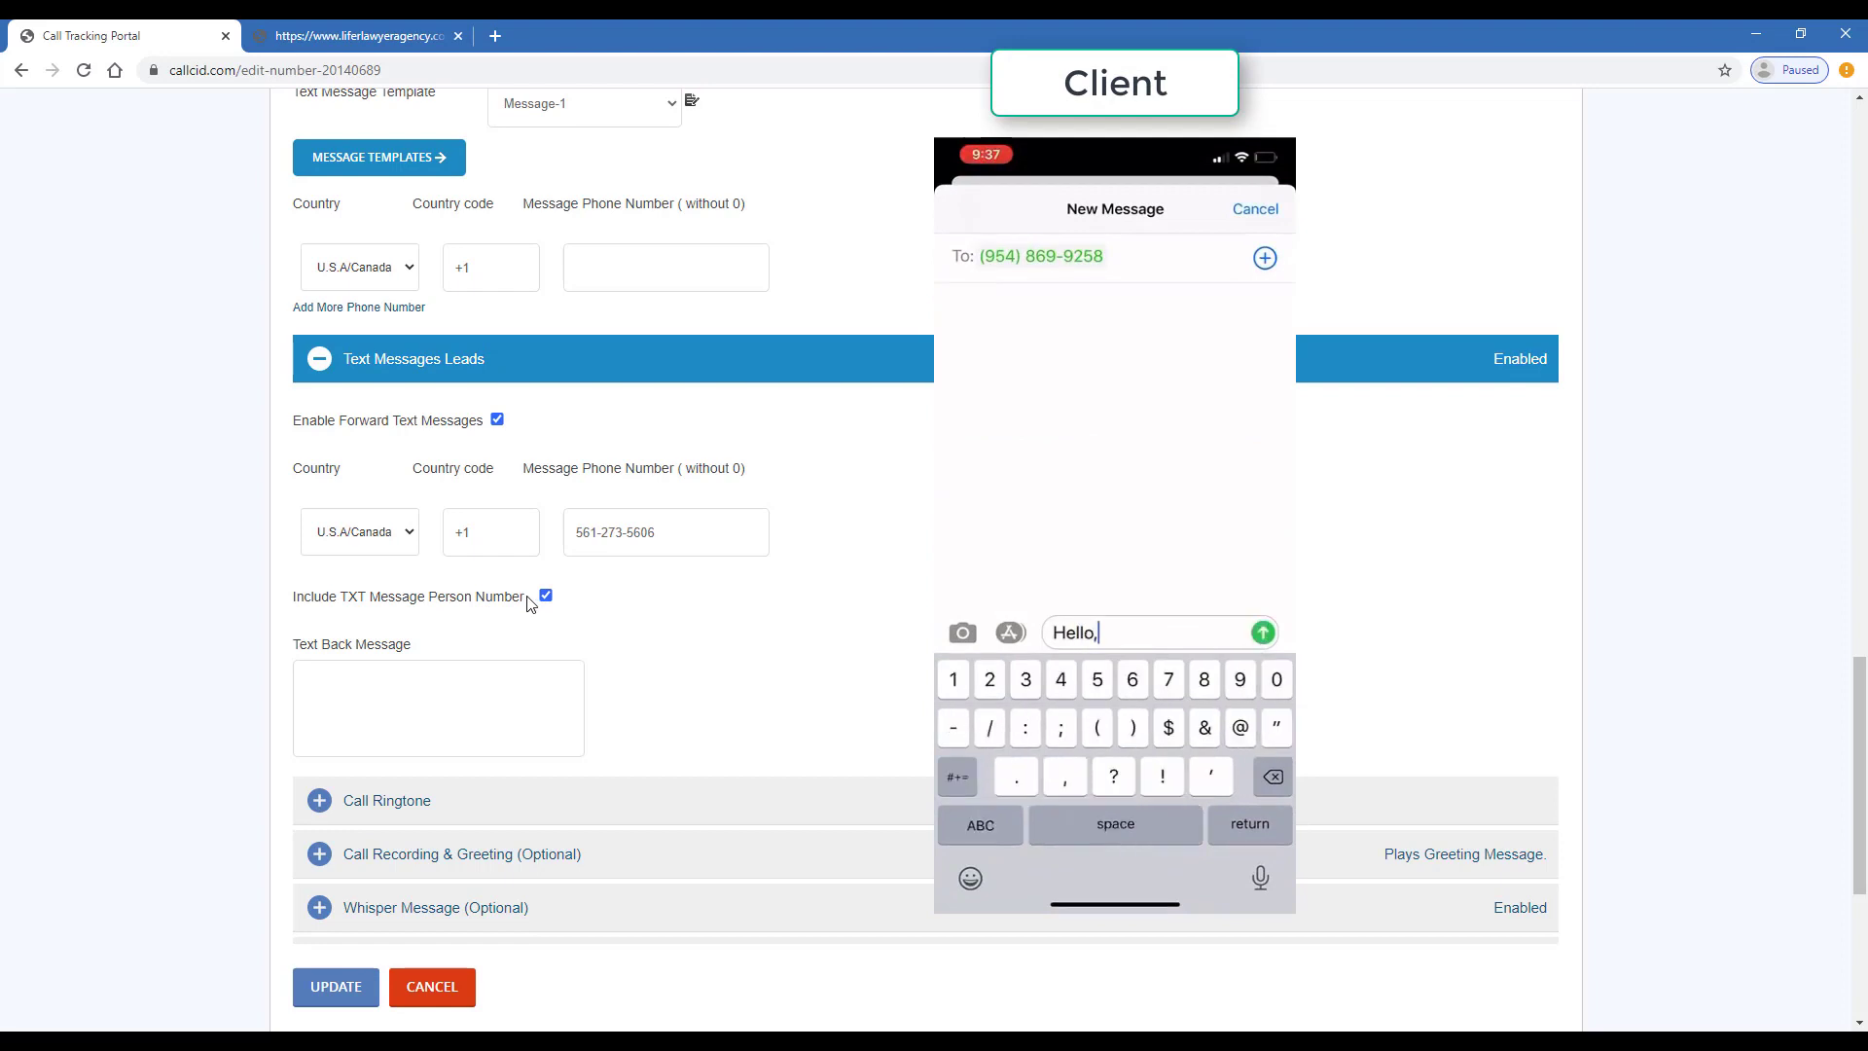
- Set the automatic text back message to 'Thank you!'
click(423, 692)
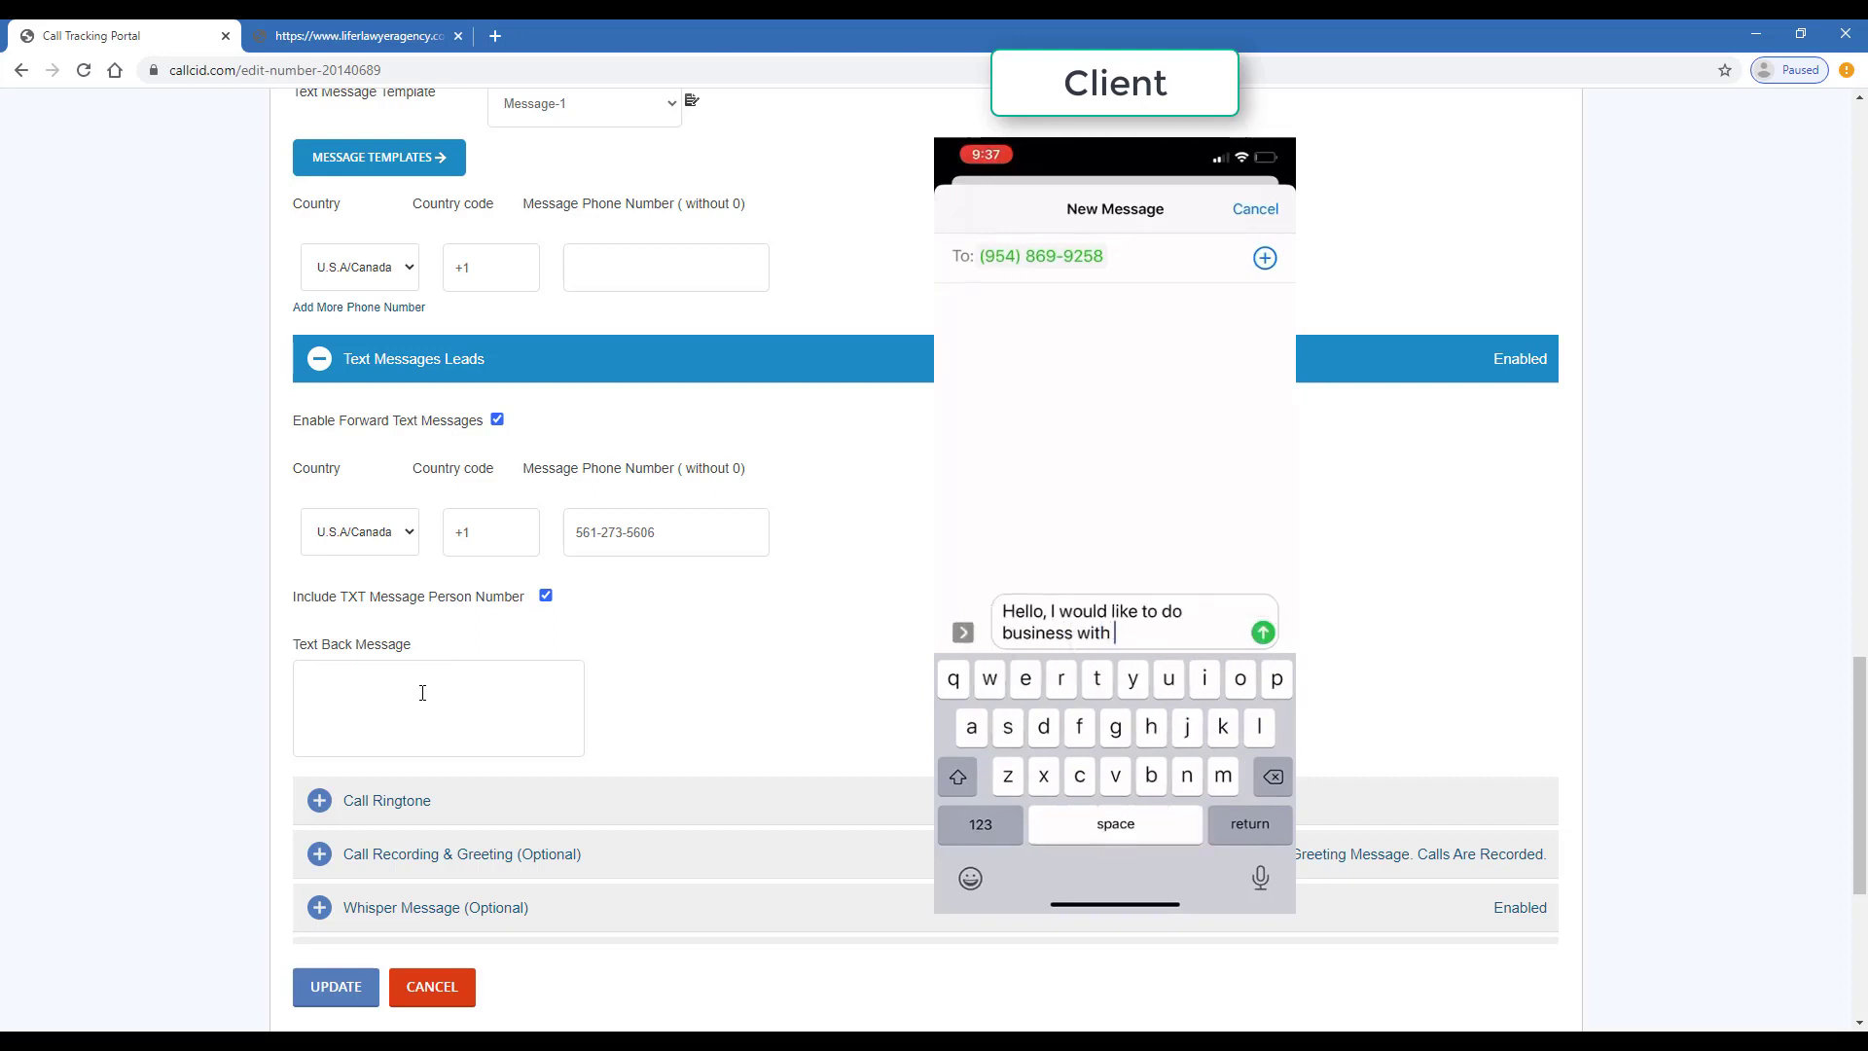
text(THa)
key(BackSpace)
key(BackSpace)
text(h)
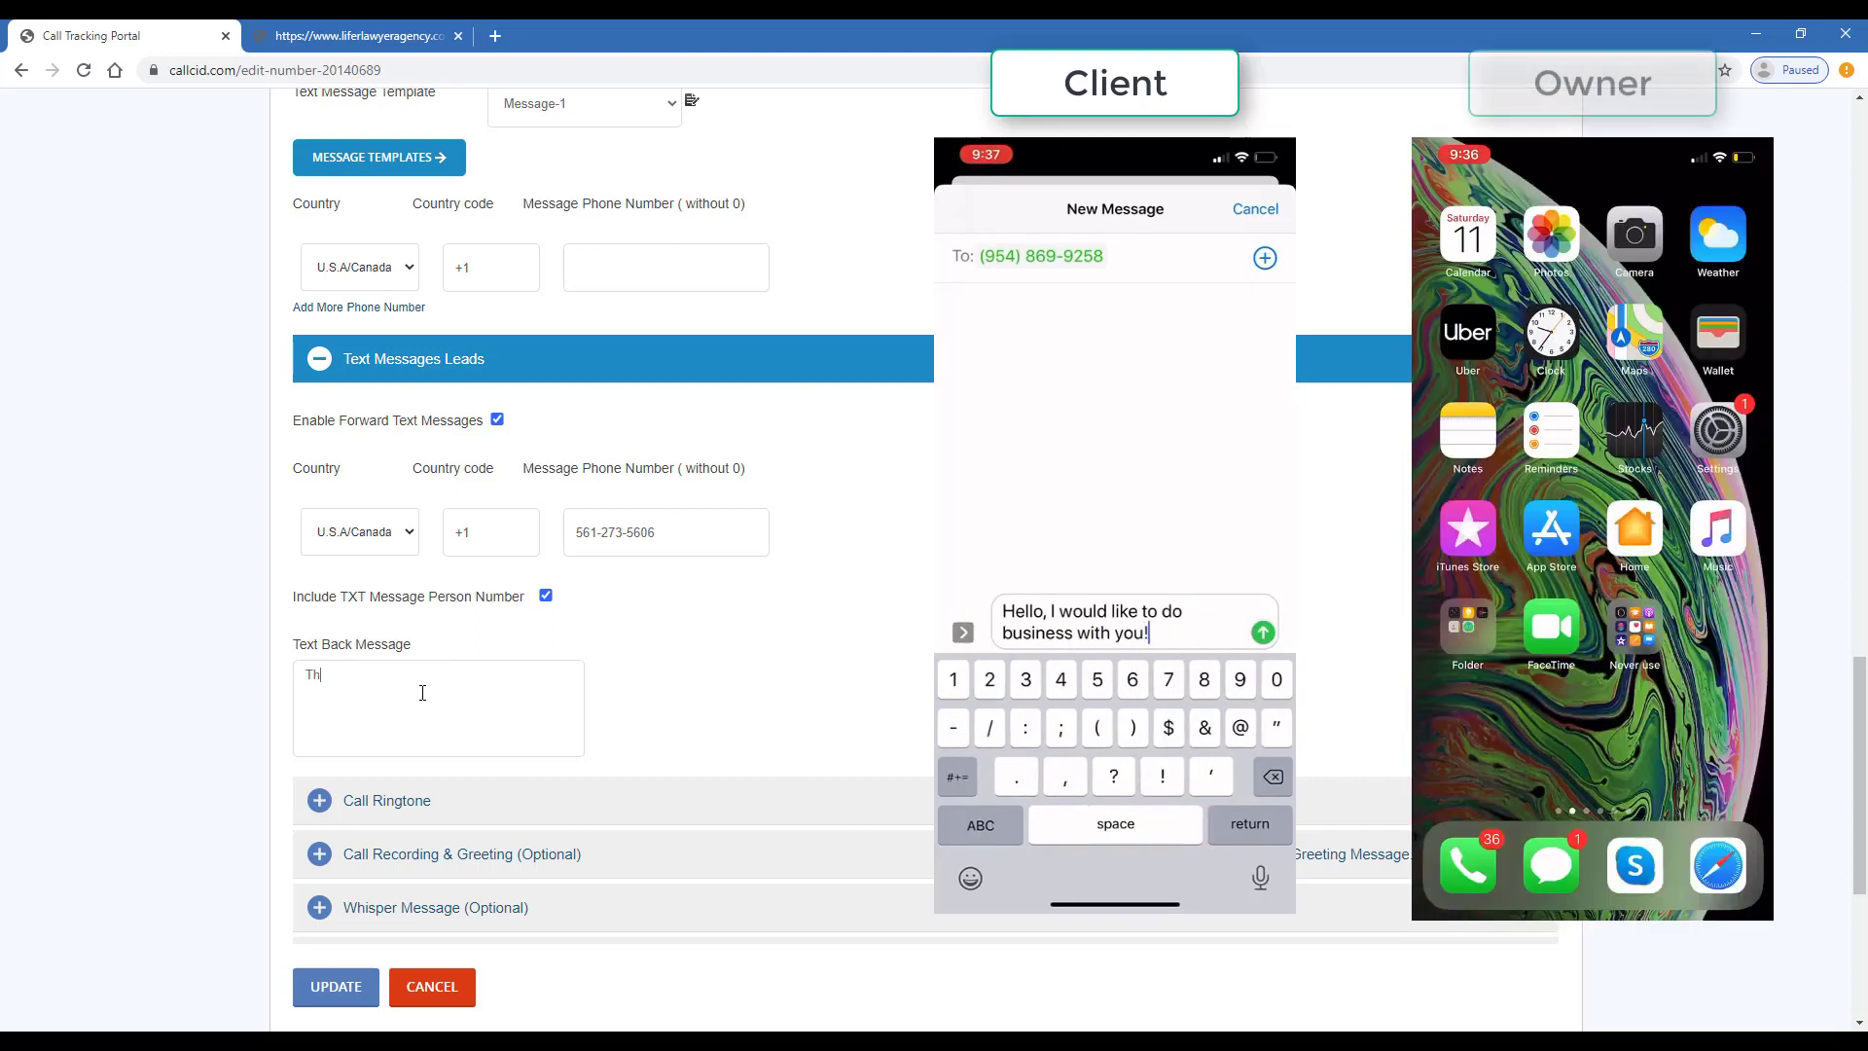
text(ank you)
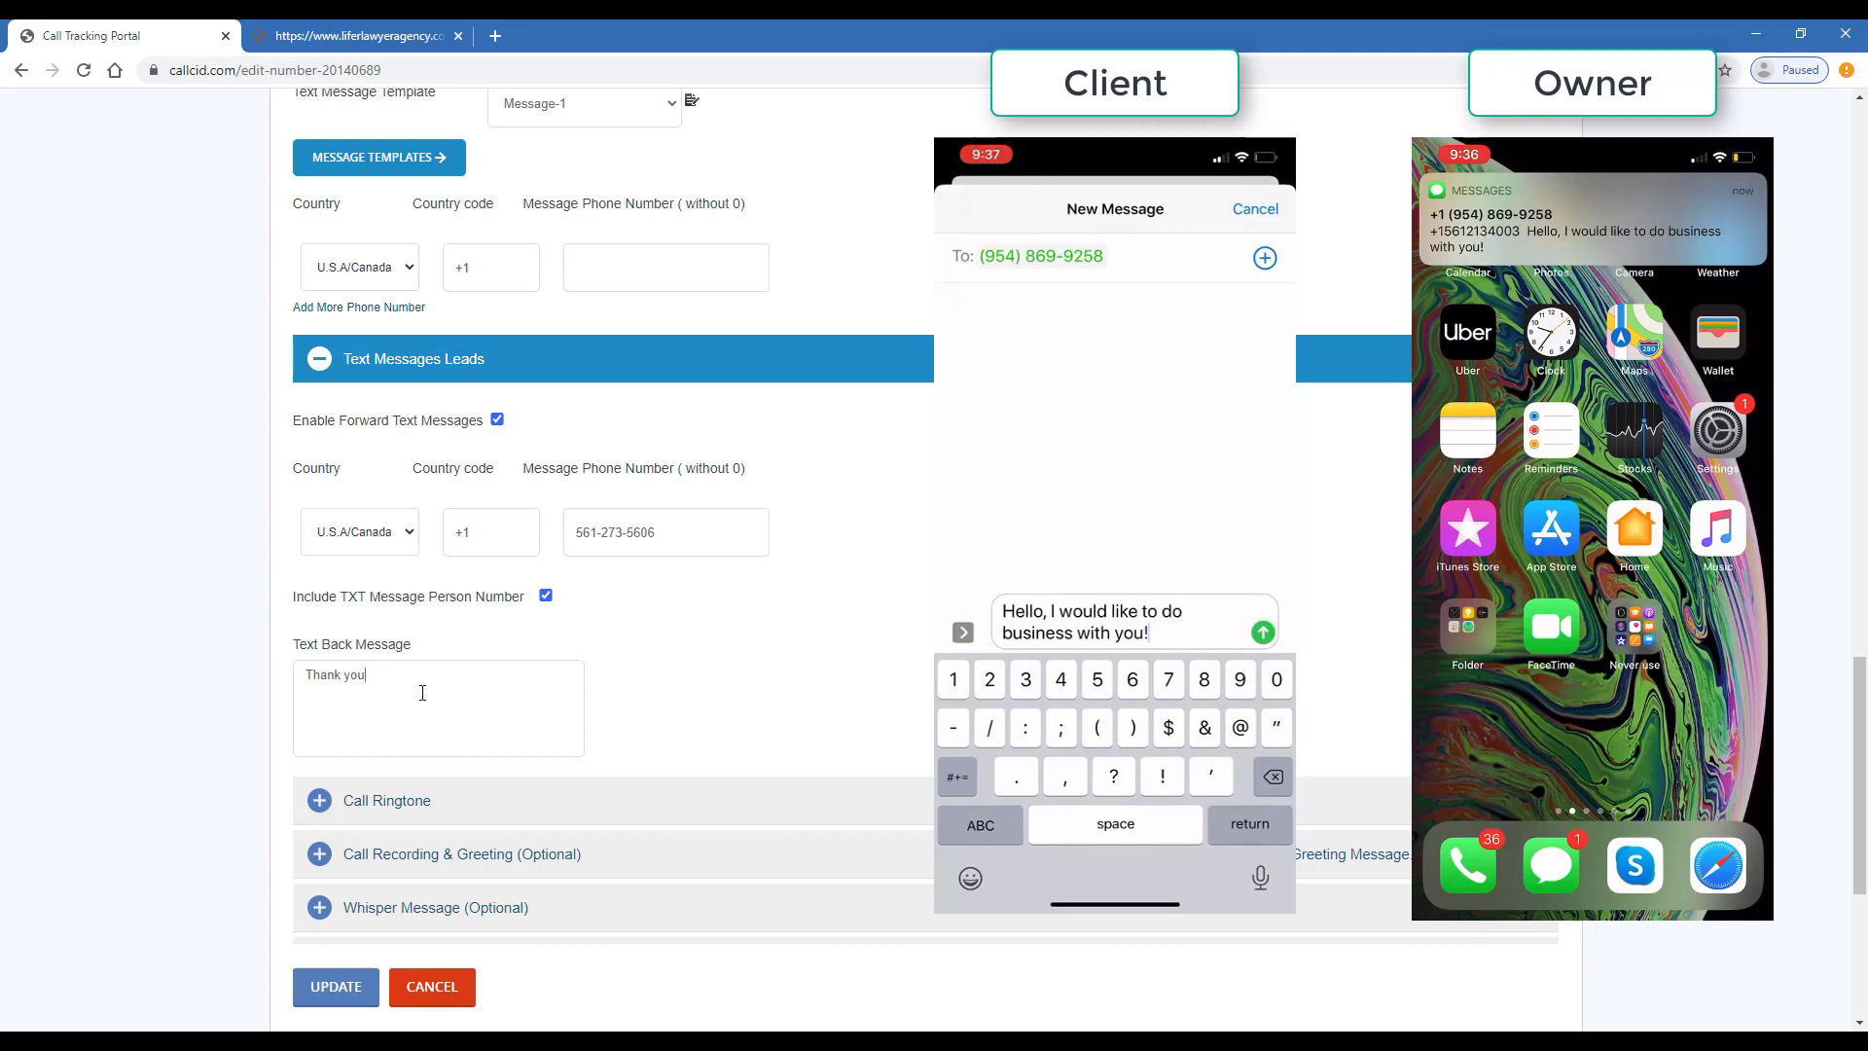
text(!)
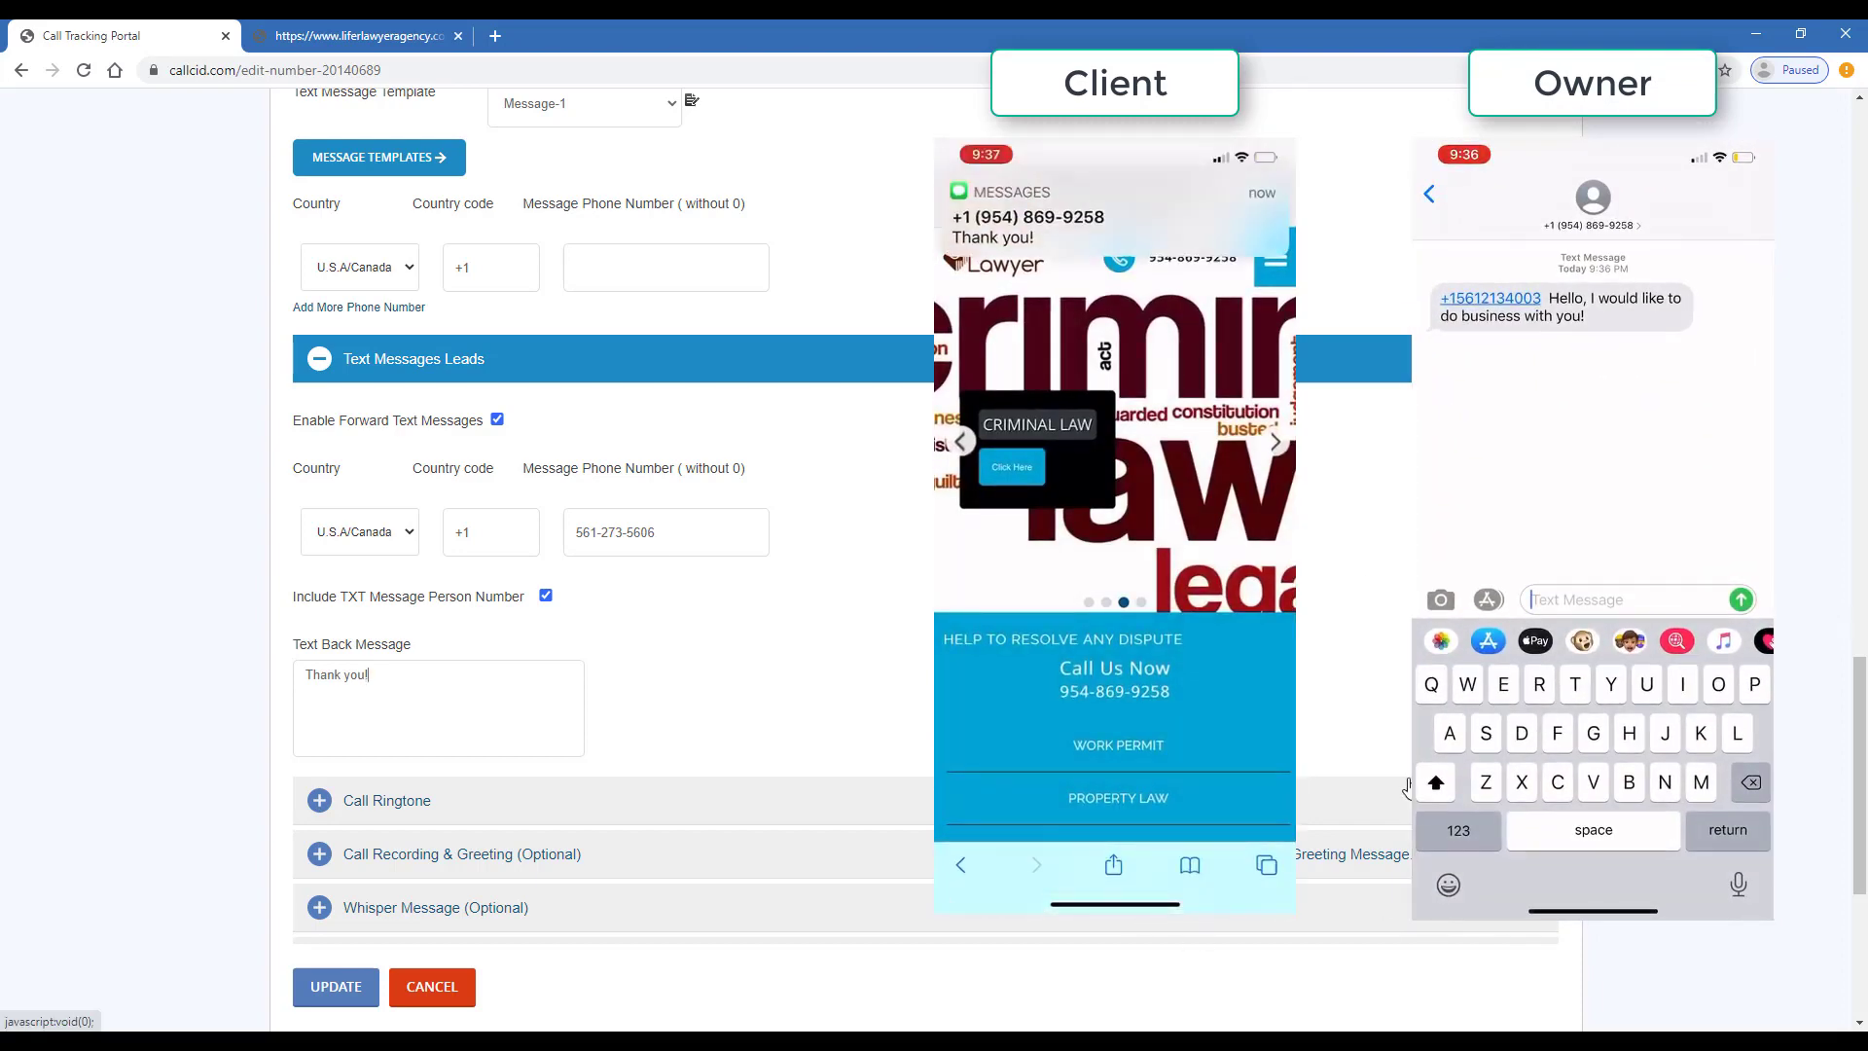
scroll(1846, 619, down, 3)
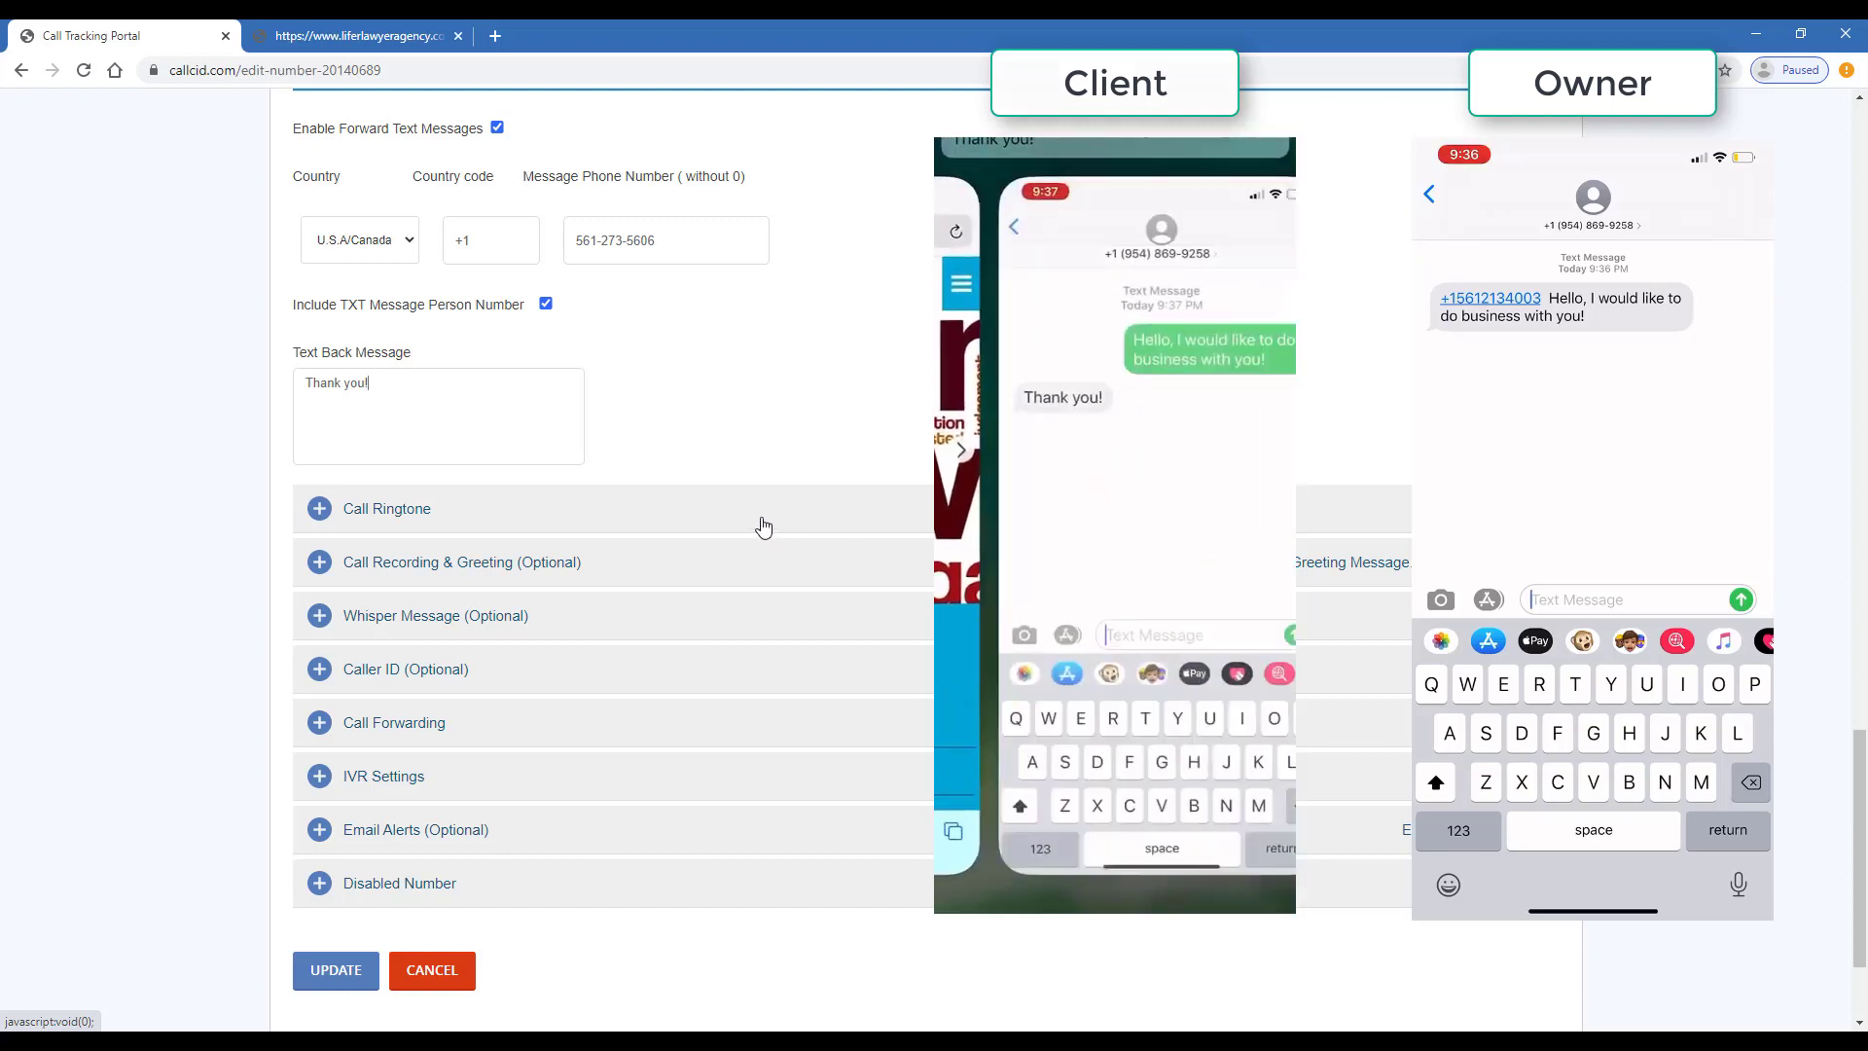
- Expand Call Recording & Greeting to review its options, then reveal the Whisper Message settings
click(735, 559)
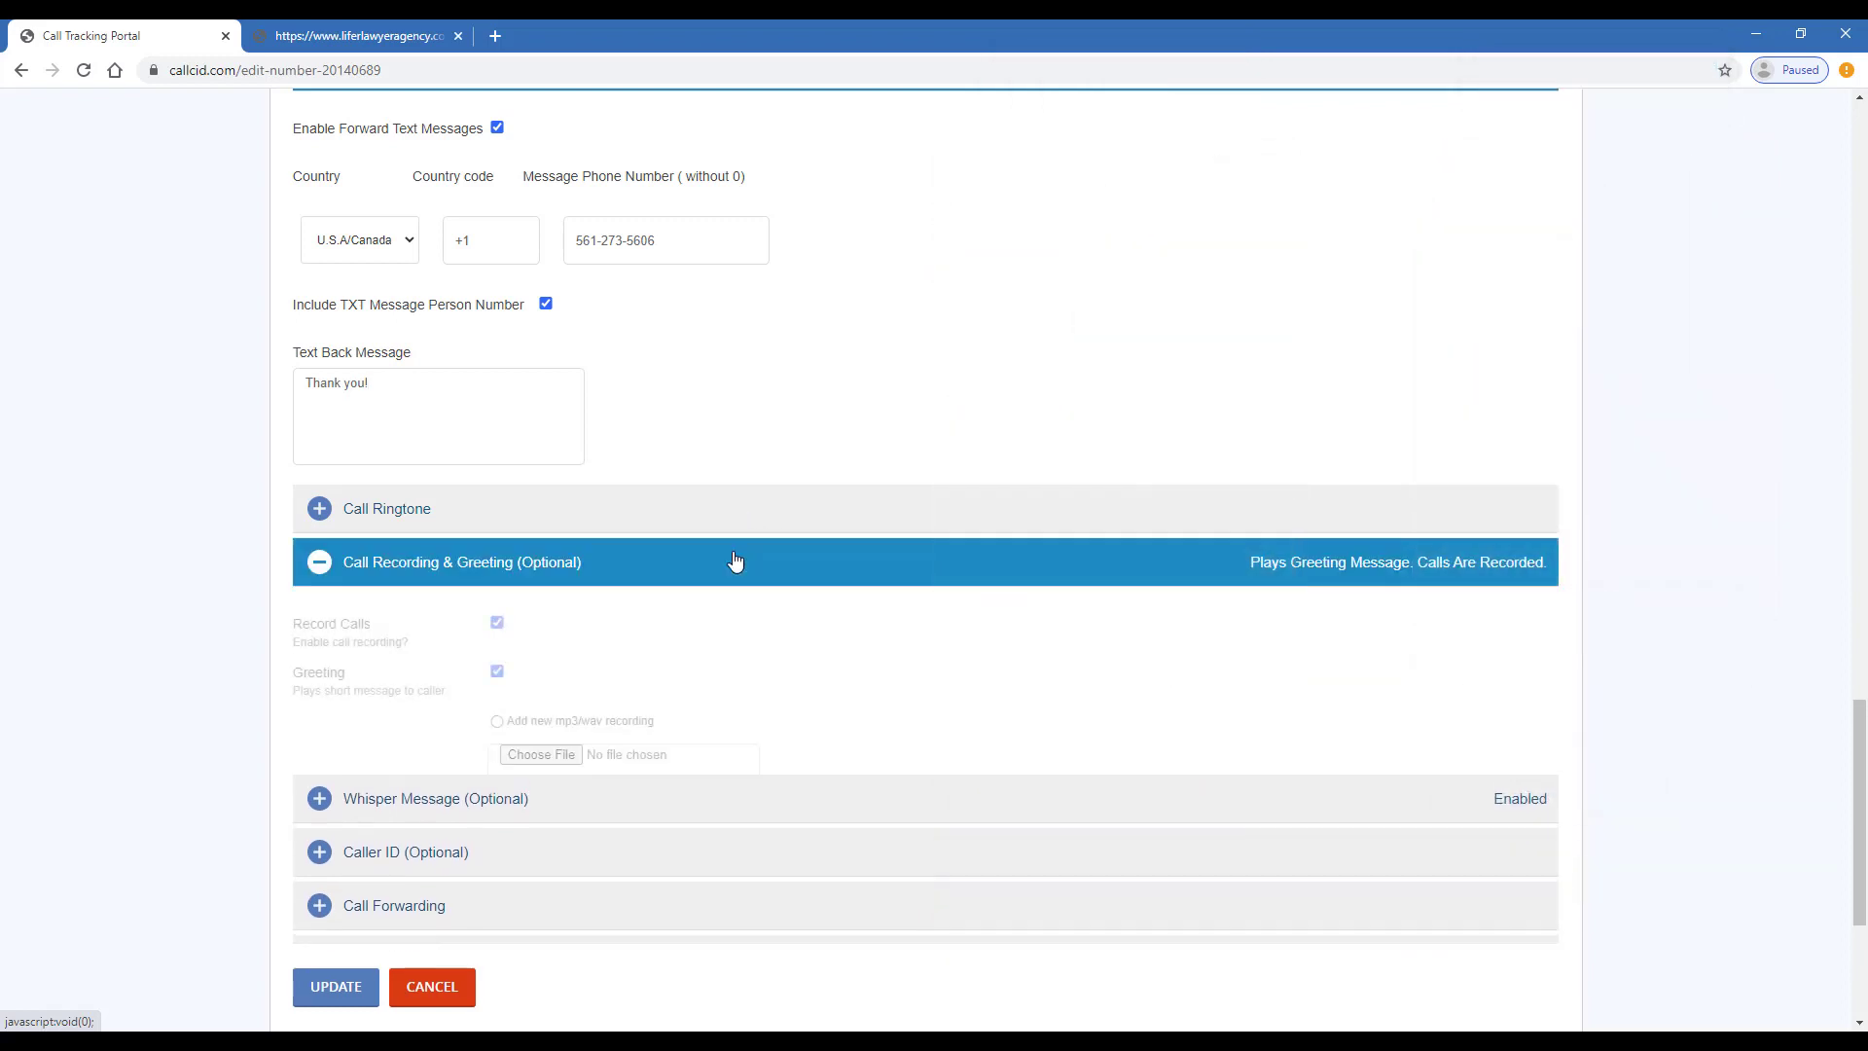
scroll(604, 669, down, 2)
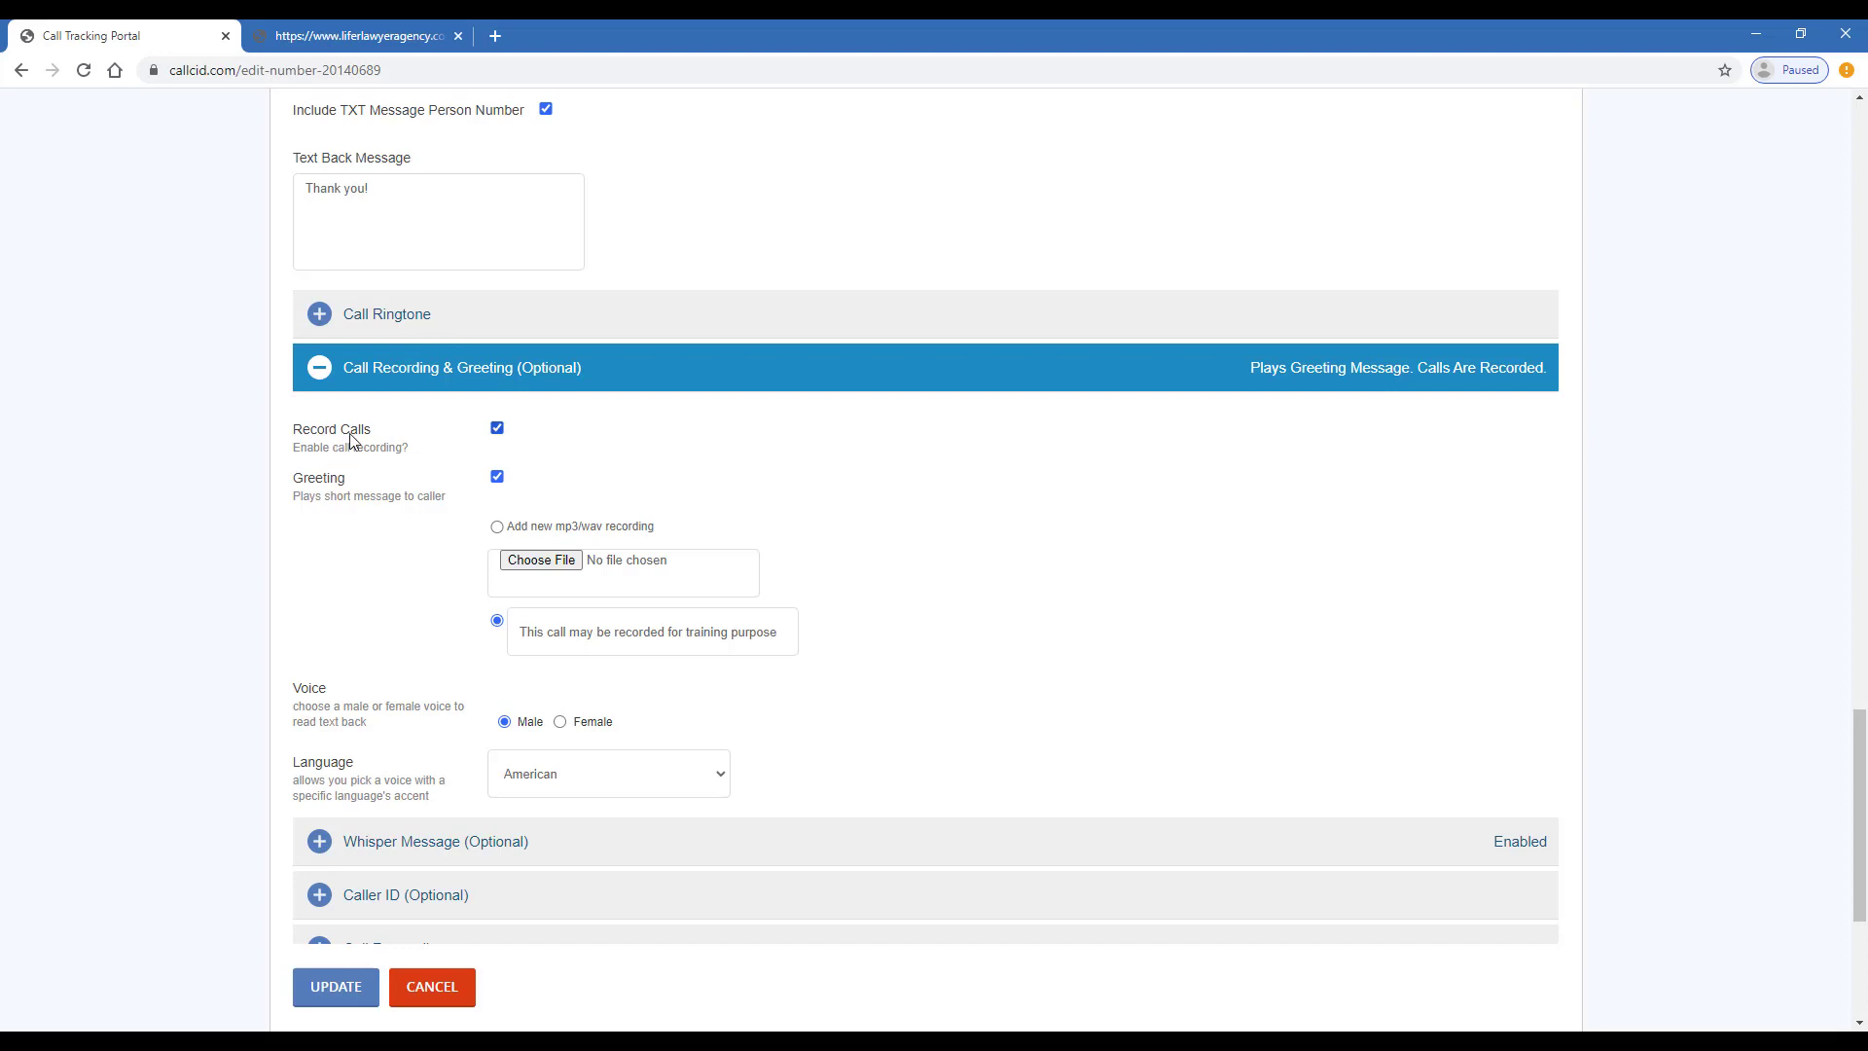
scroll(380, 439, down, 4)
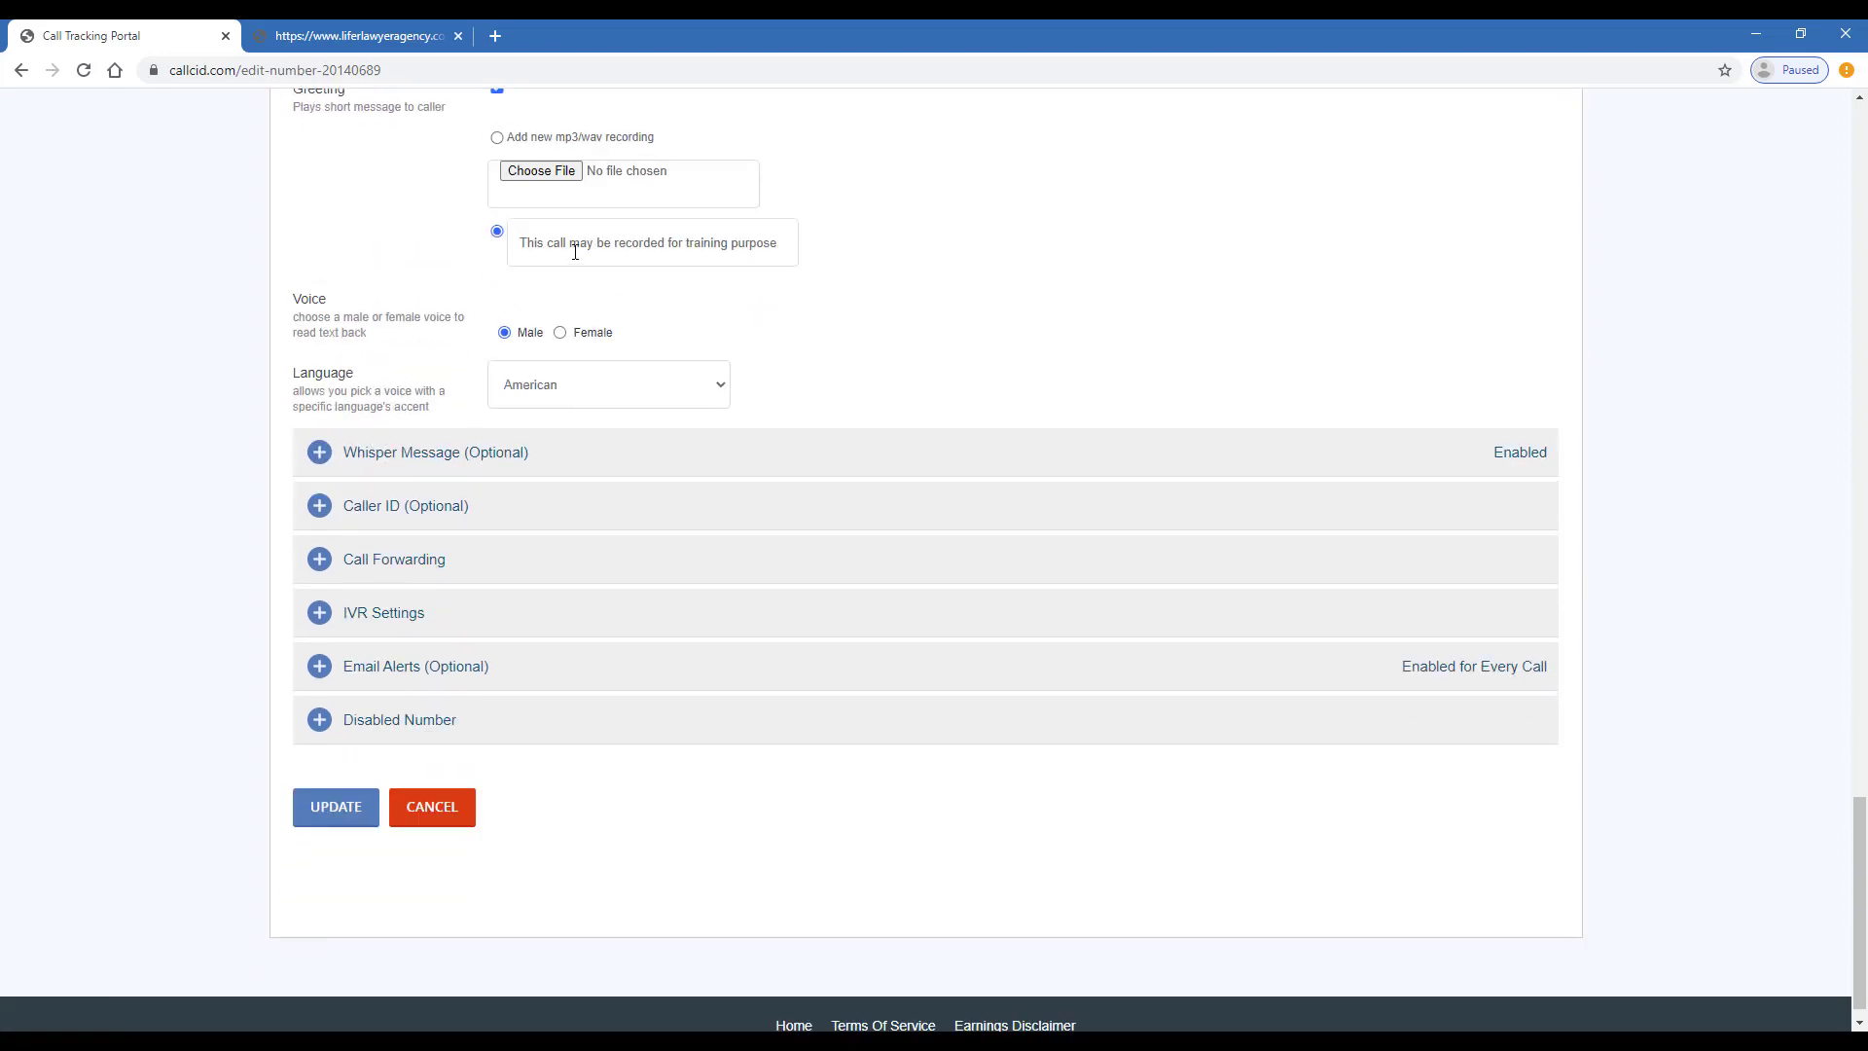
drag(571, 242, 742, 219)
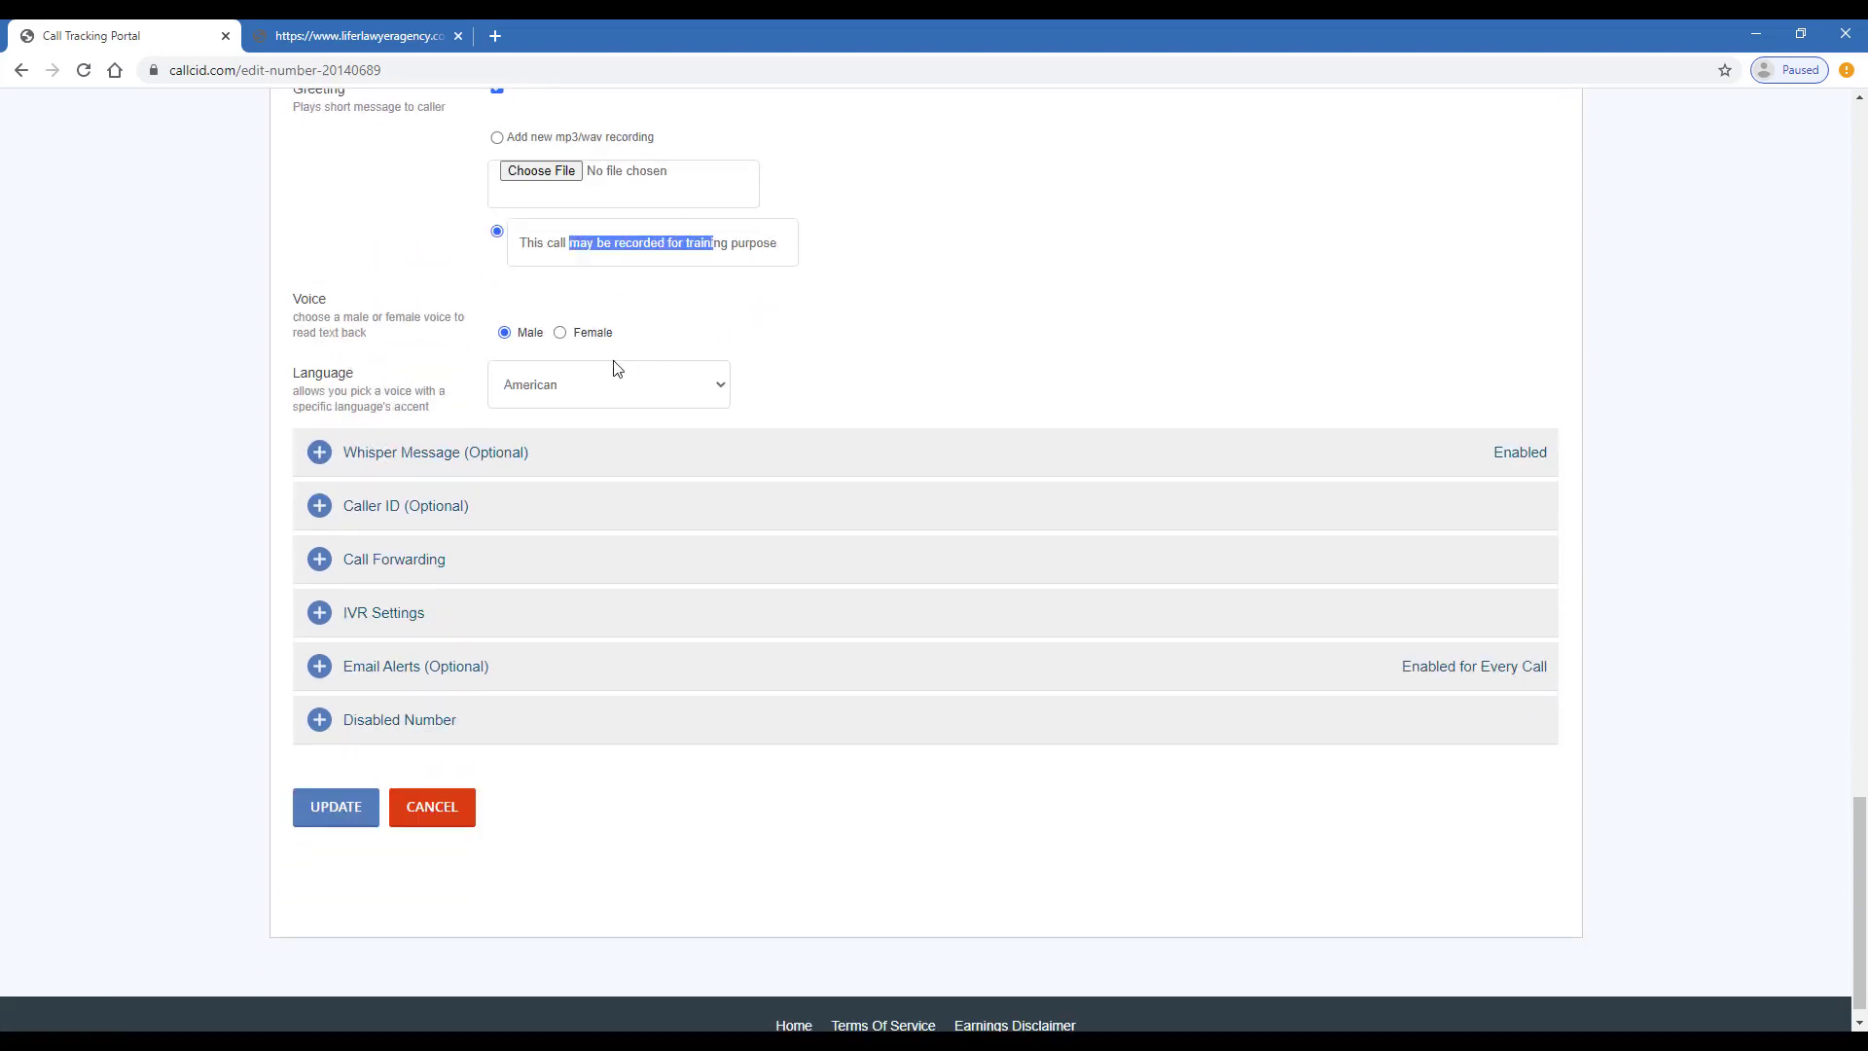
click(643, 454)
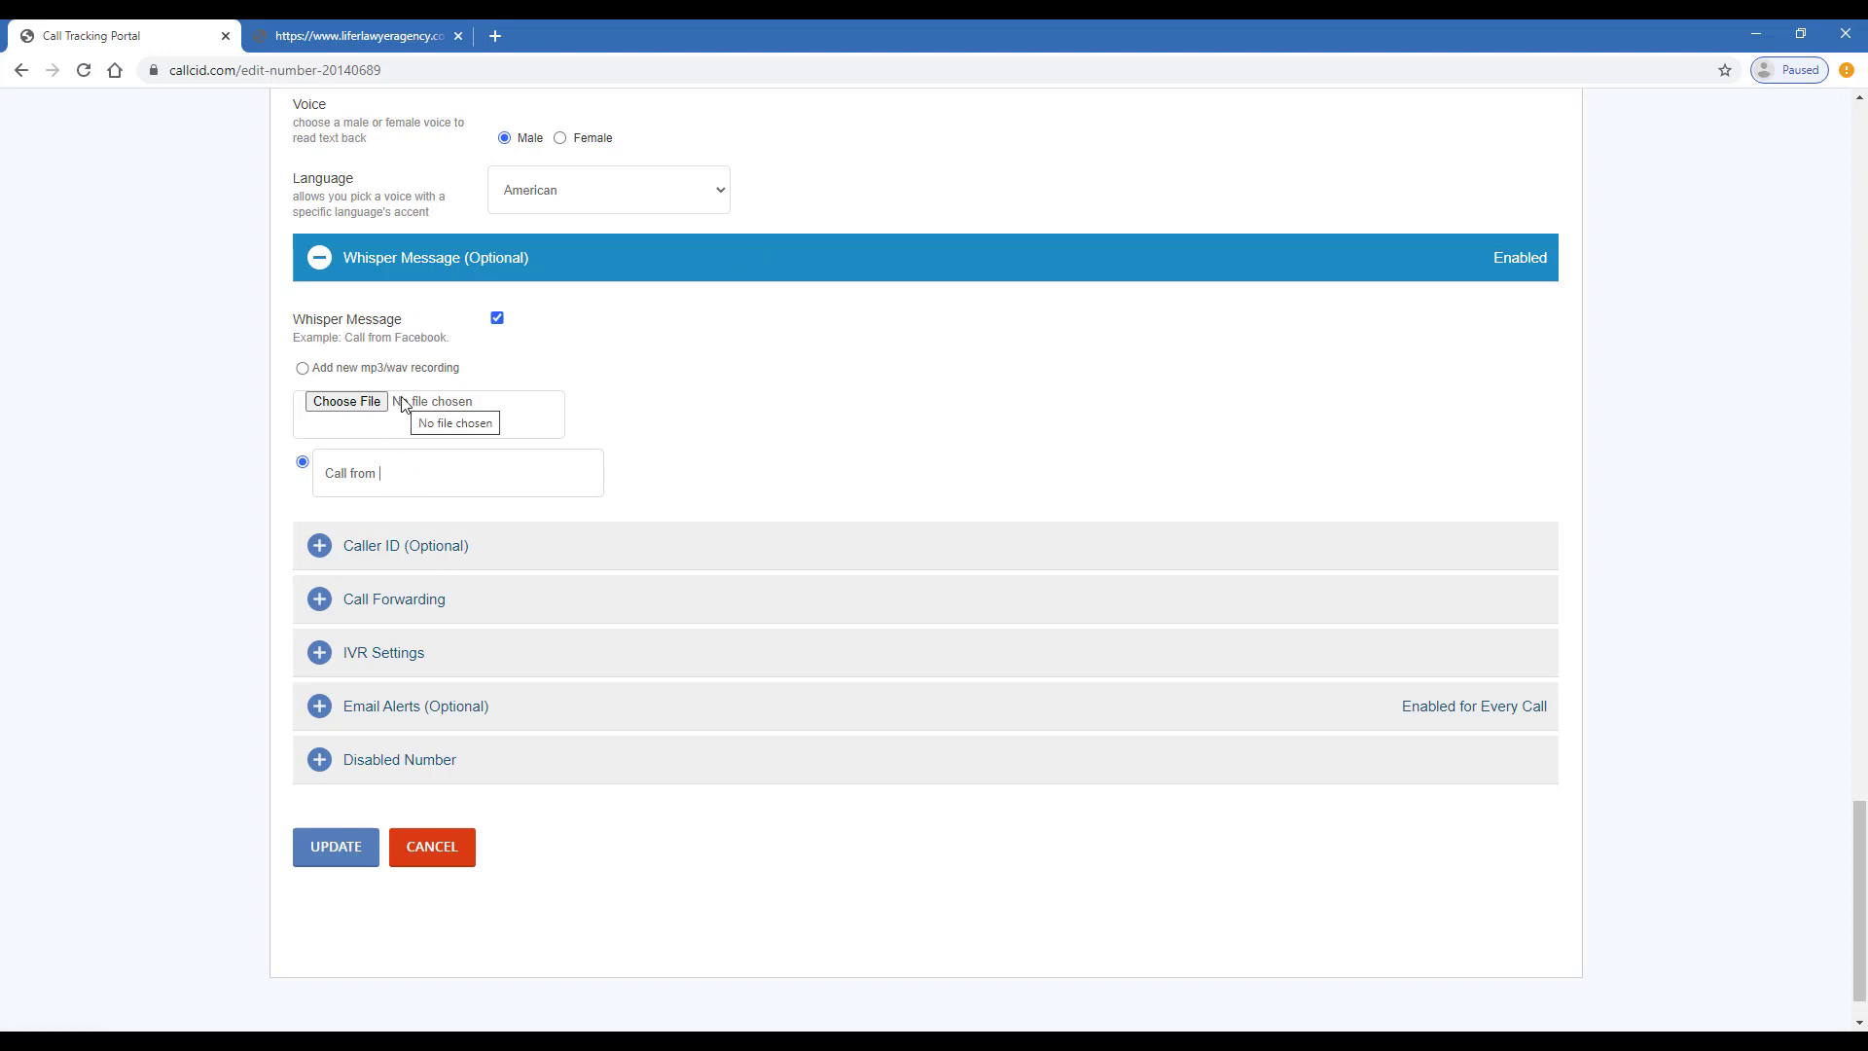
- Append 'my website' so the whisper text reads 'Call from my website'
text(my website)
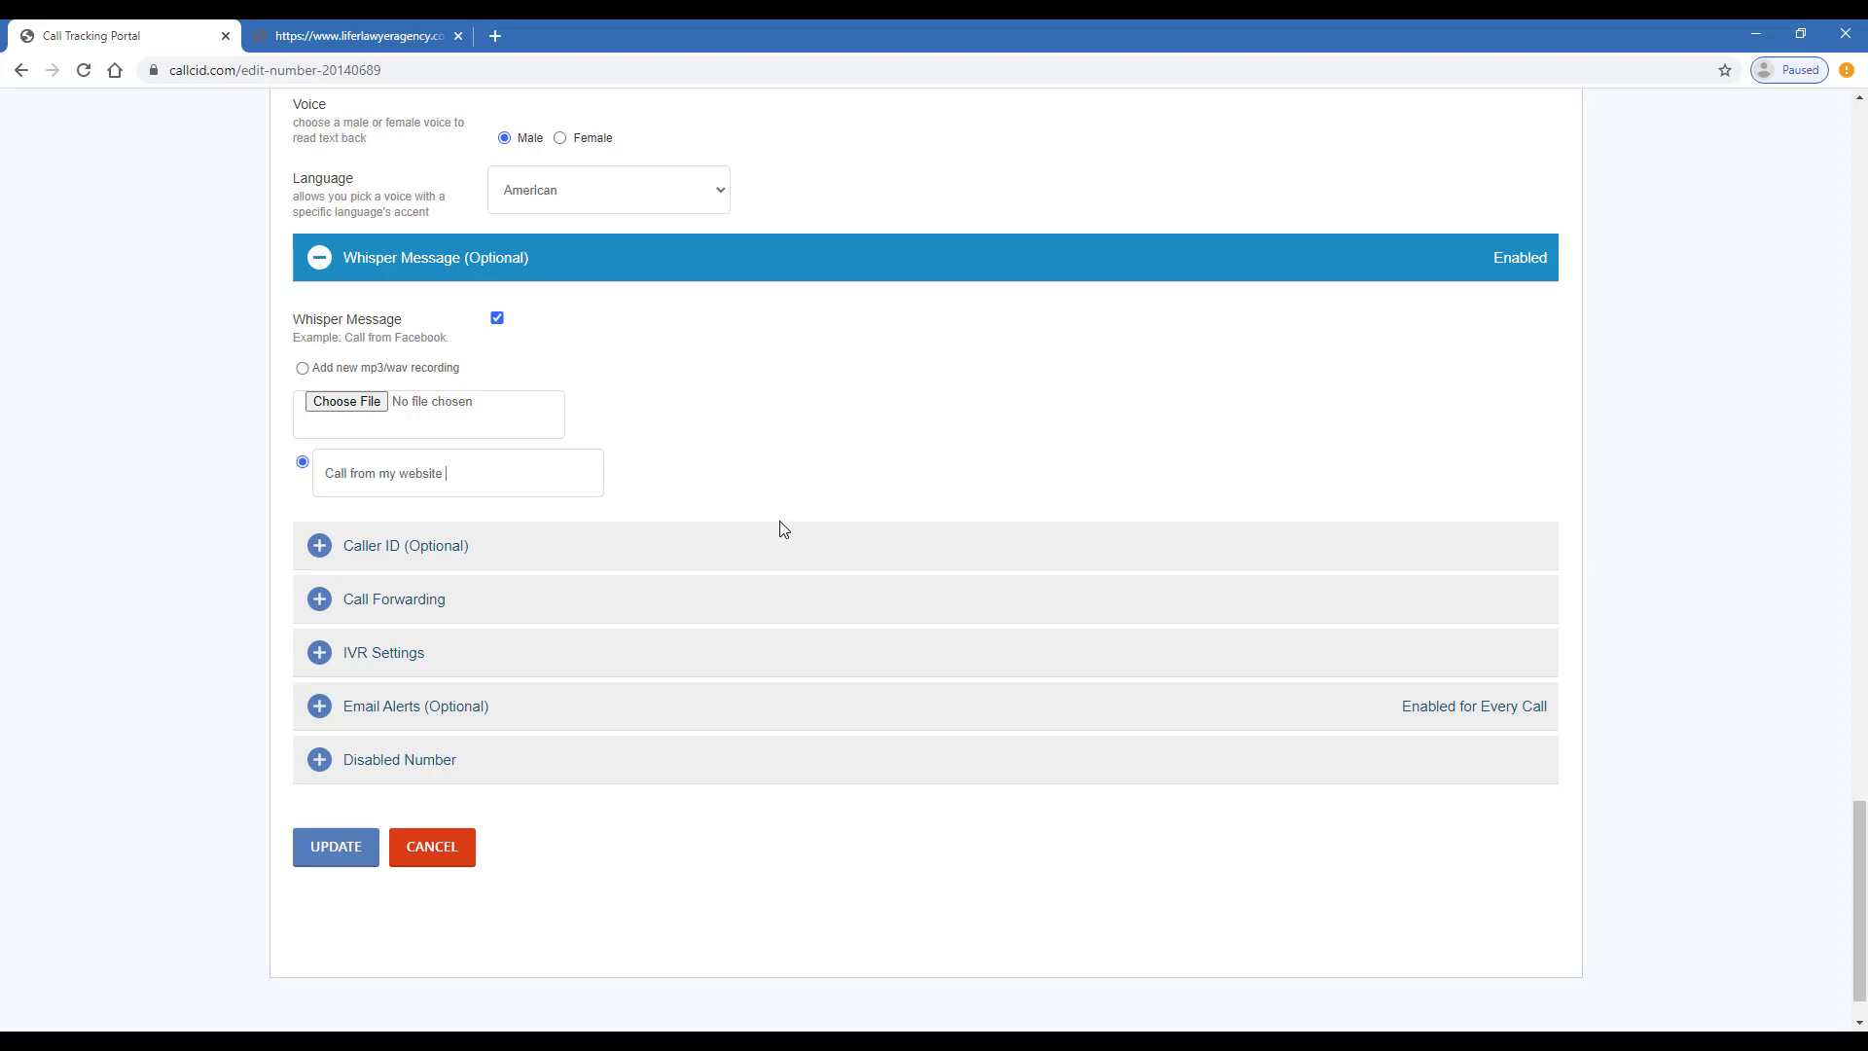
scroll(756, 554, down, 1)
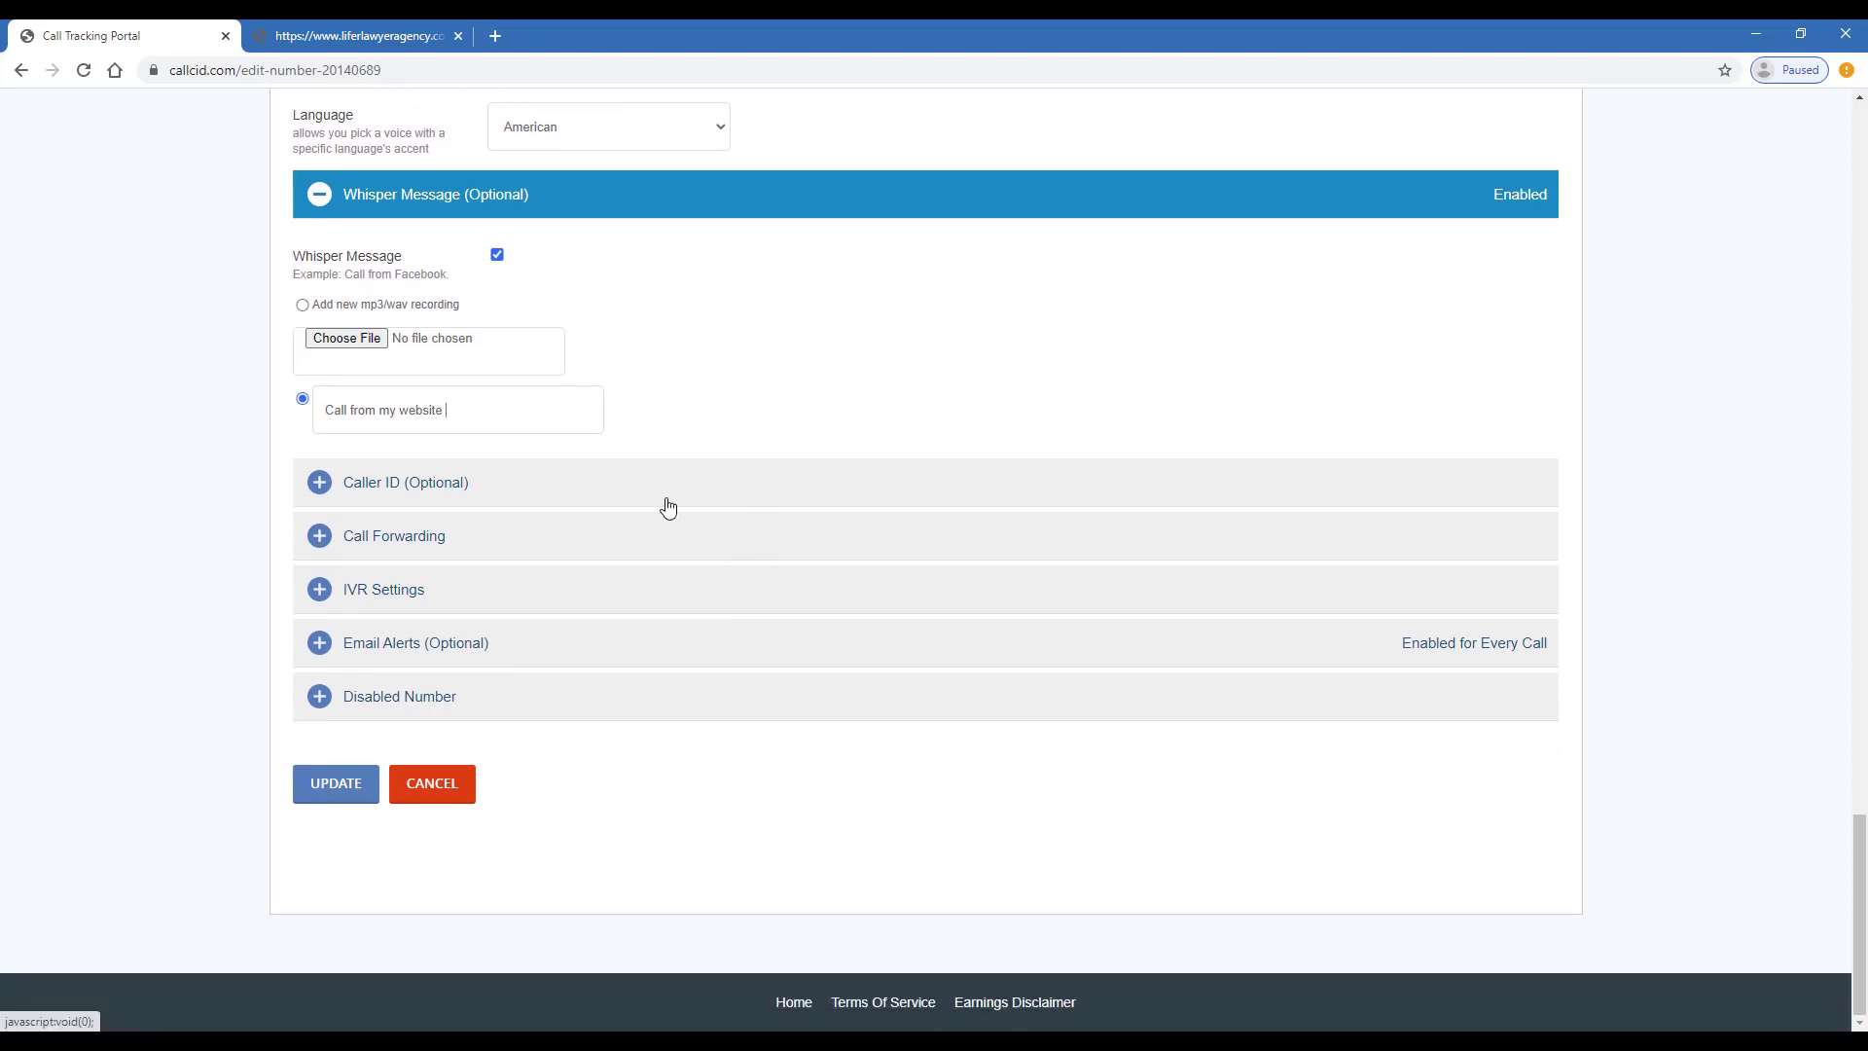
- Turn on Caller Name Lookup and show the tracking number on caller ID, then expand Call Forwarding
click(606, 487)
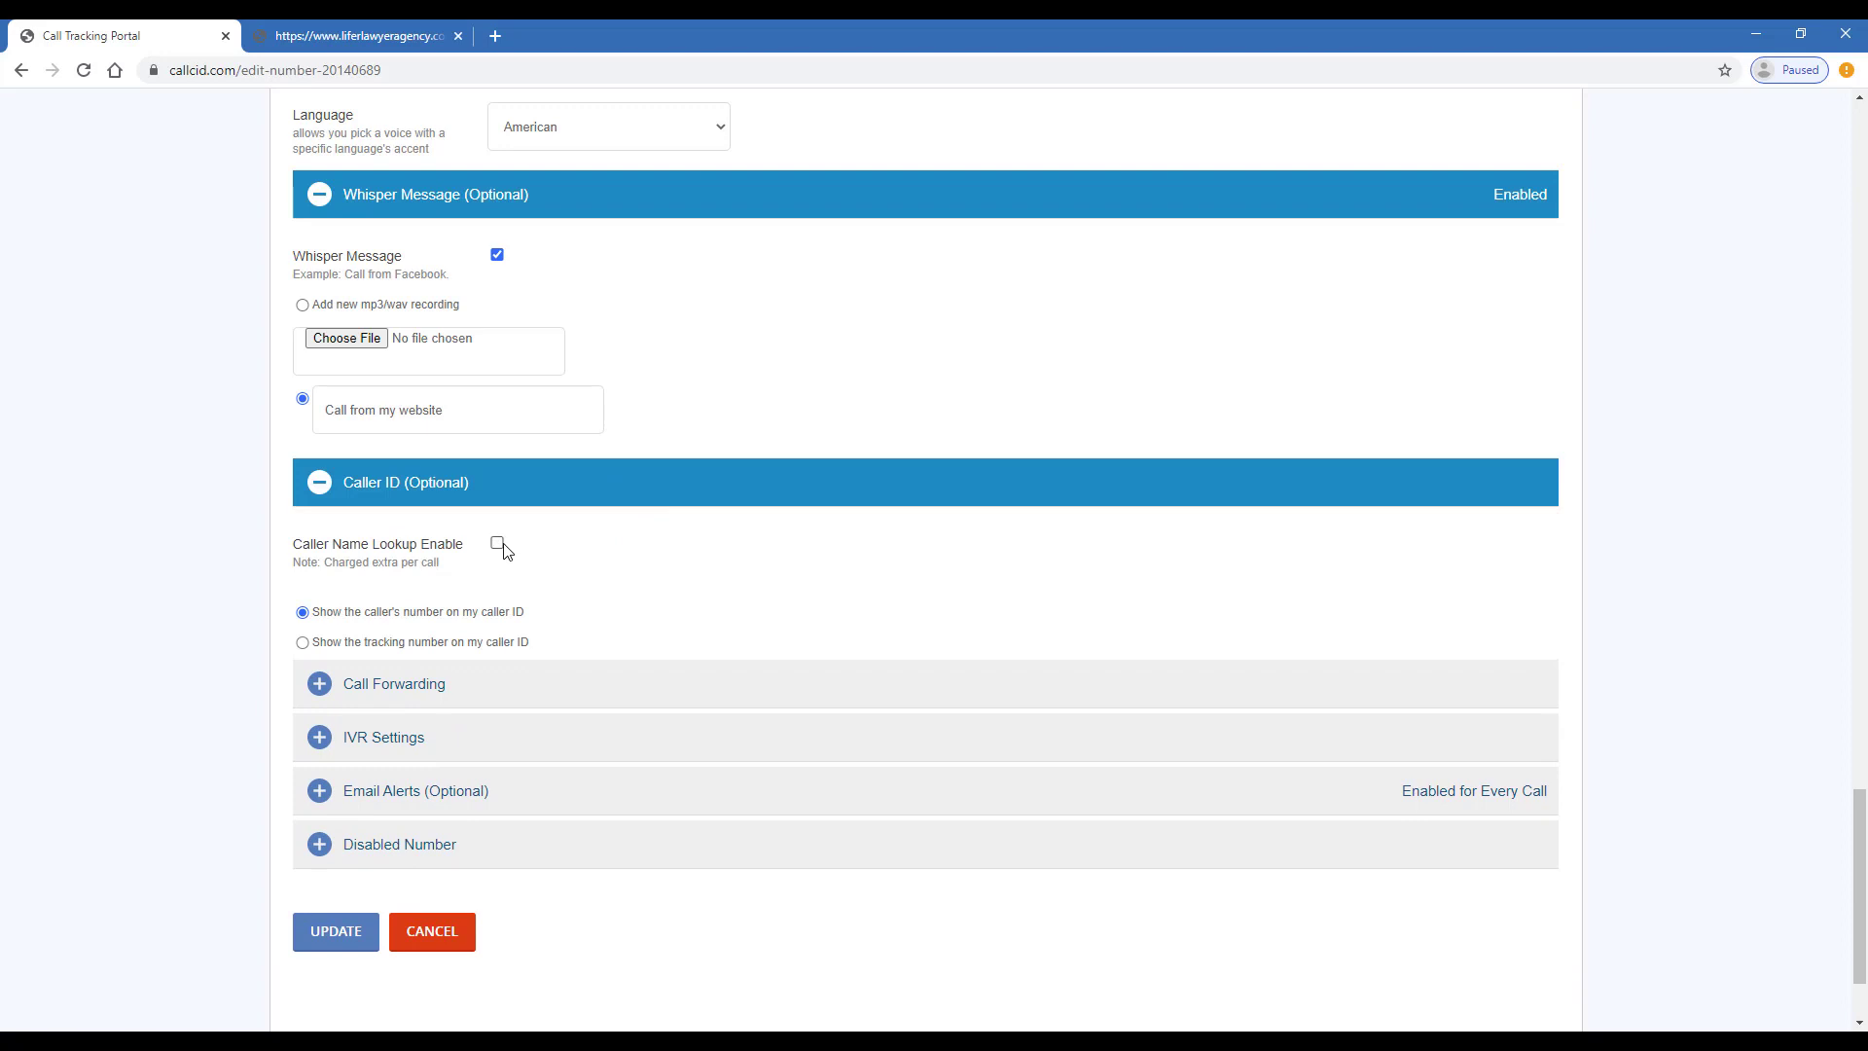
click(497, 542)
scroll(380, 560, down, 2)
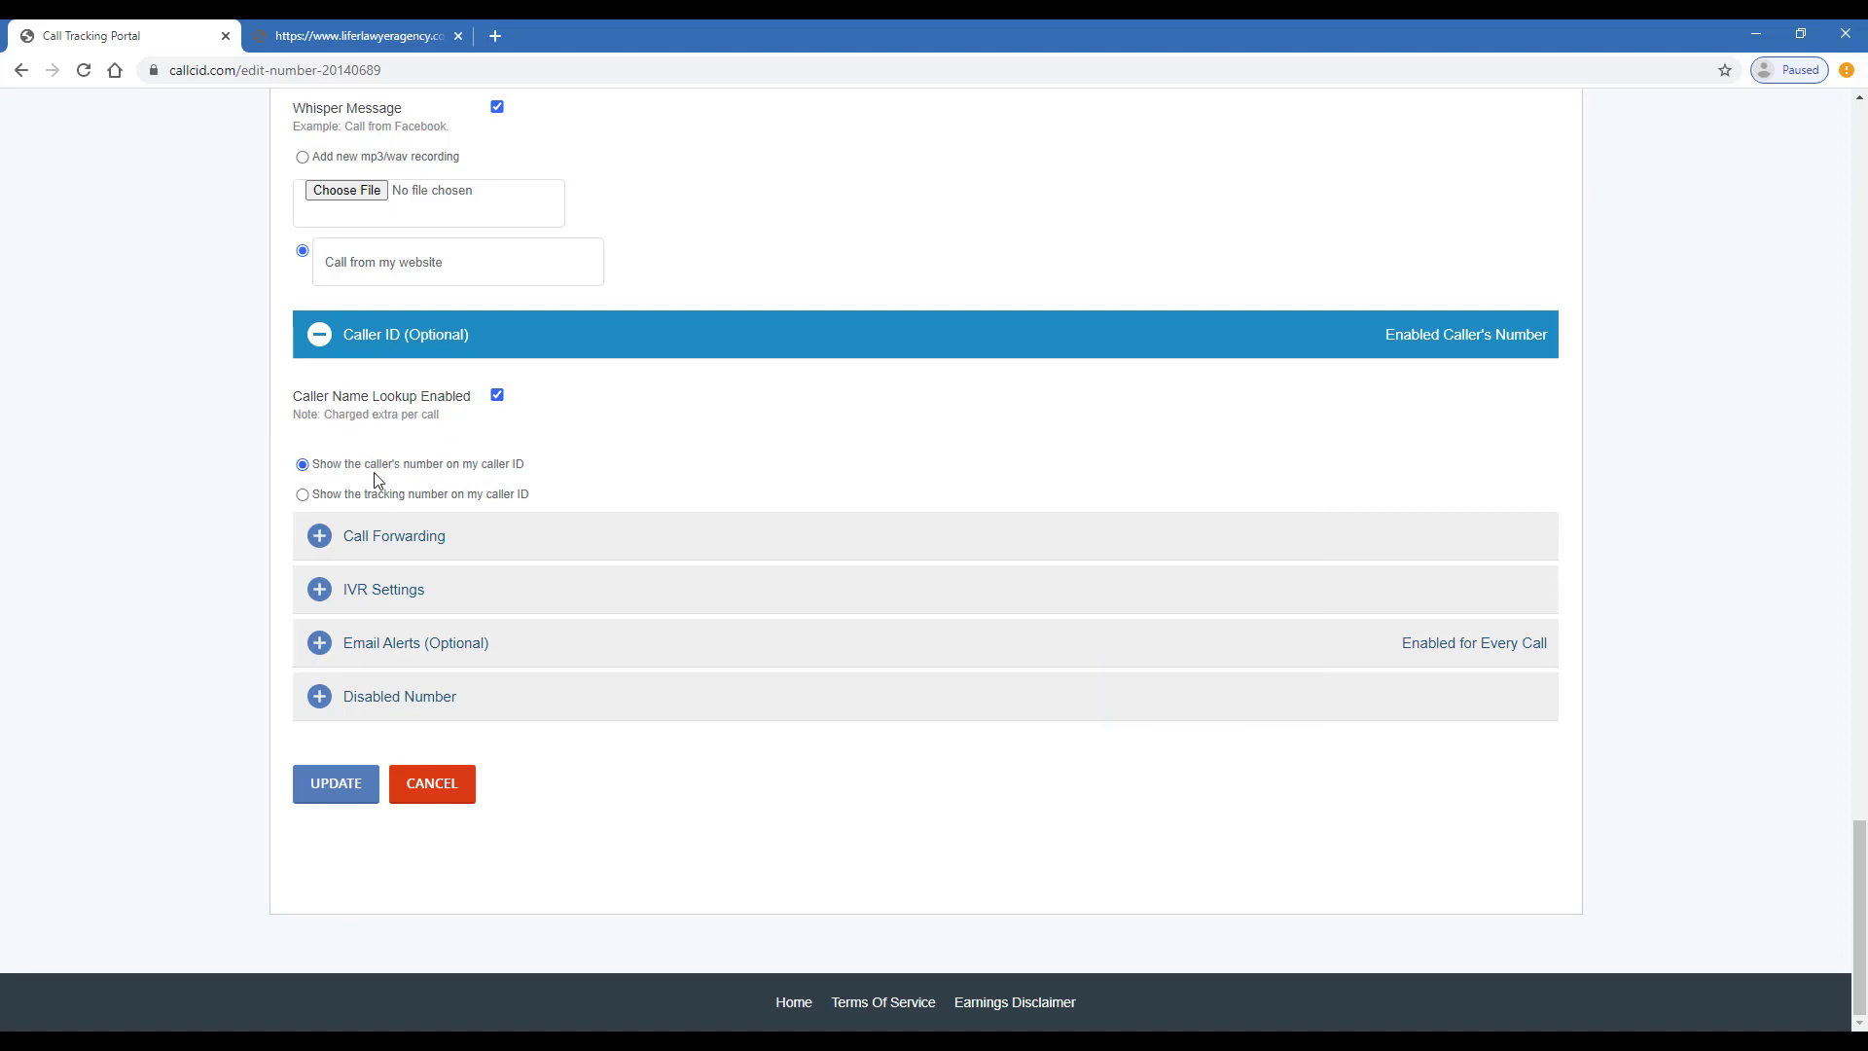
drag(364, 464, 440, 461)
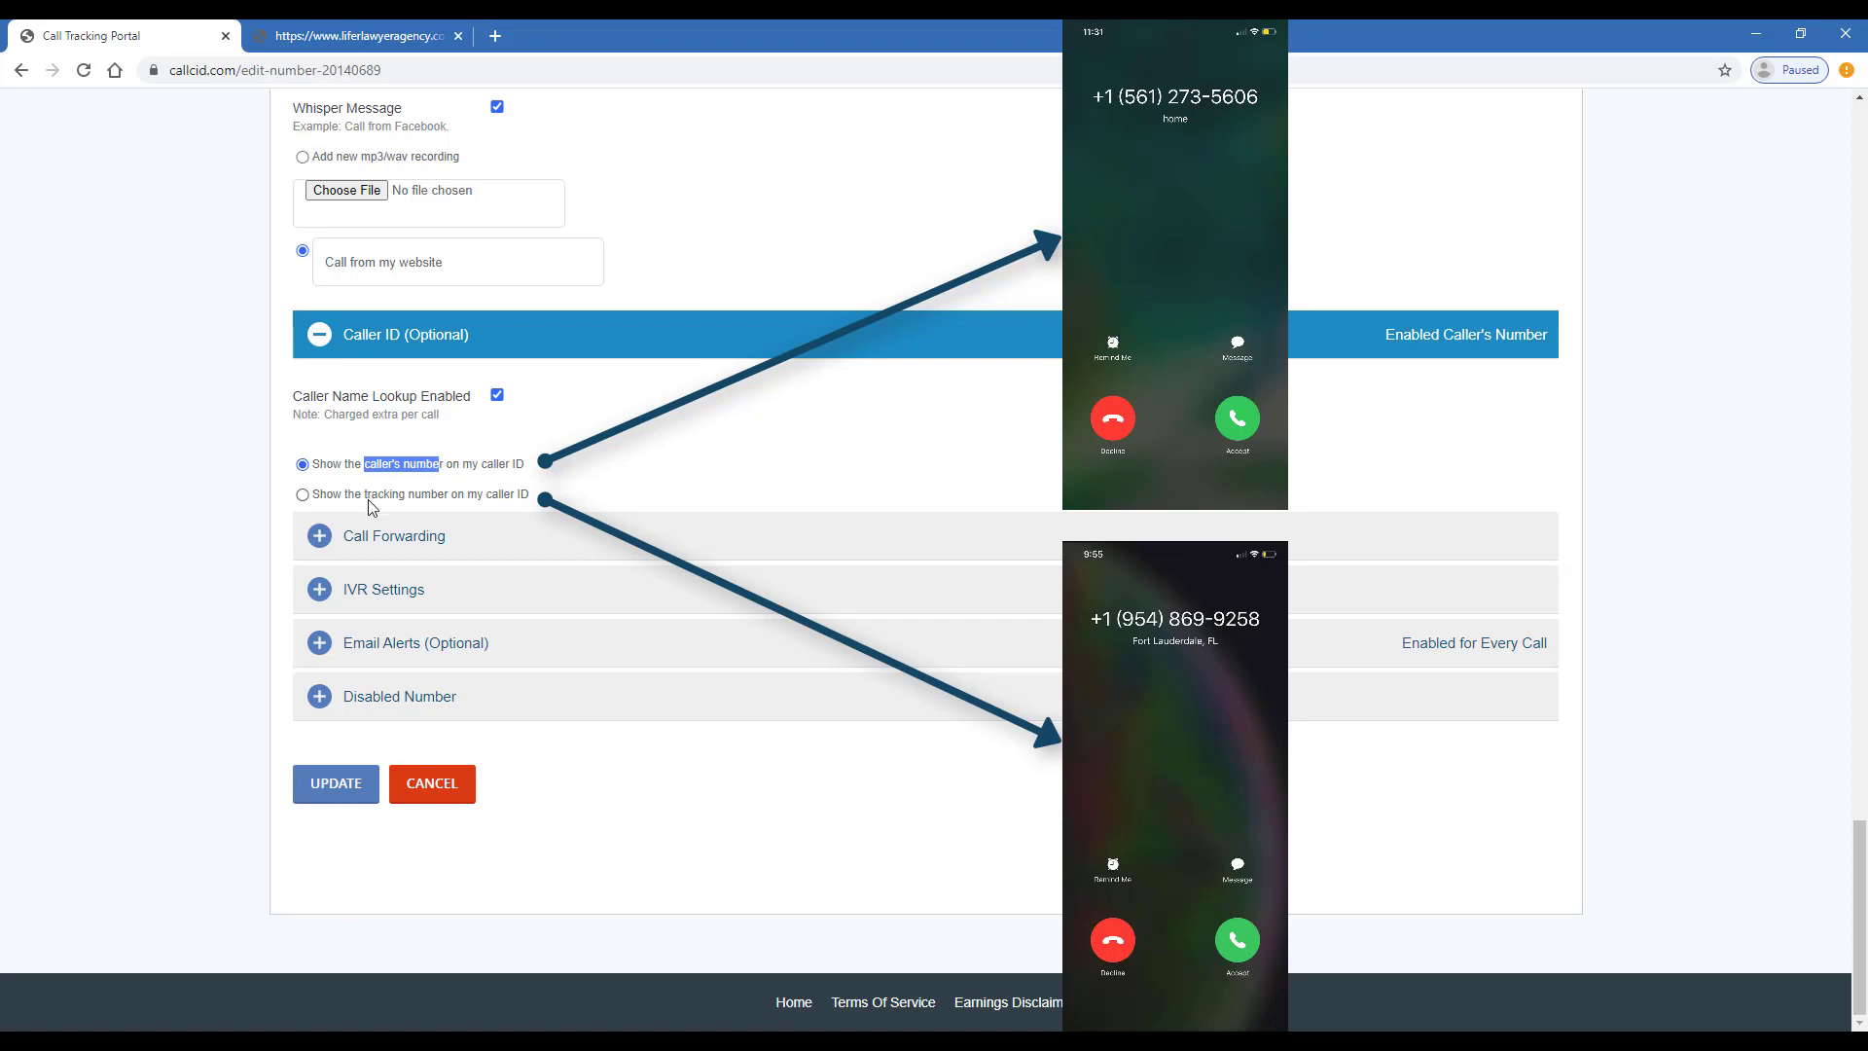
drag(367, 499, 425, 486)
click(441, 499)
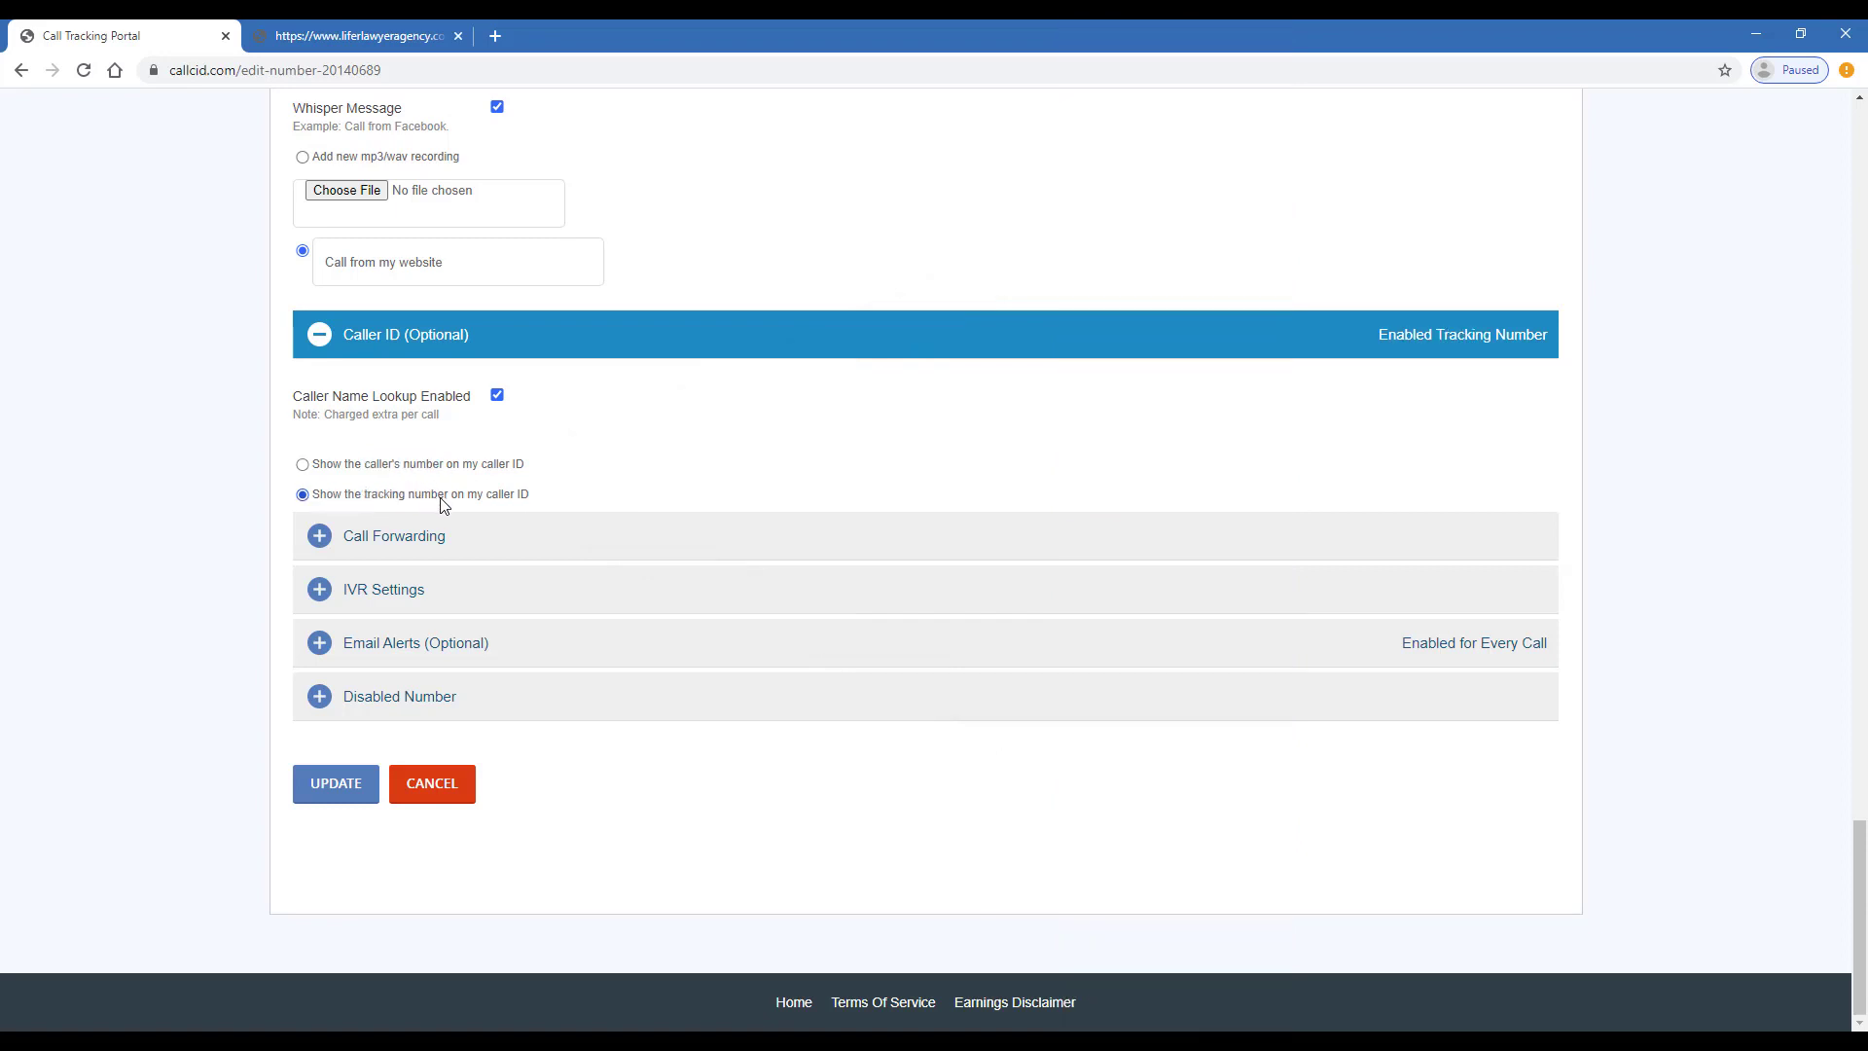
click(506, 542)
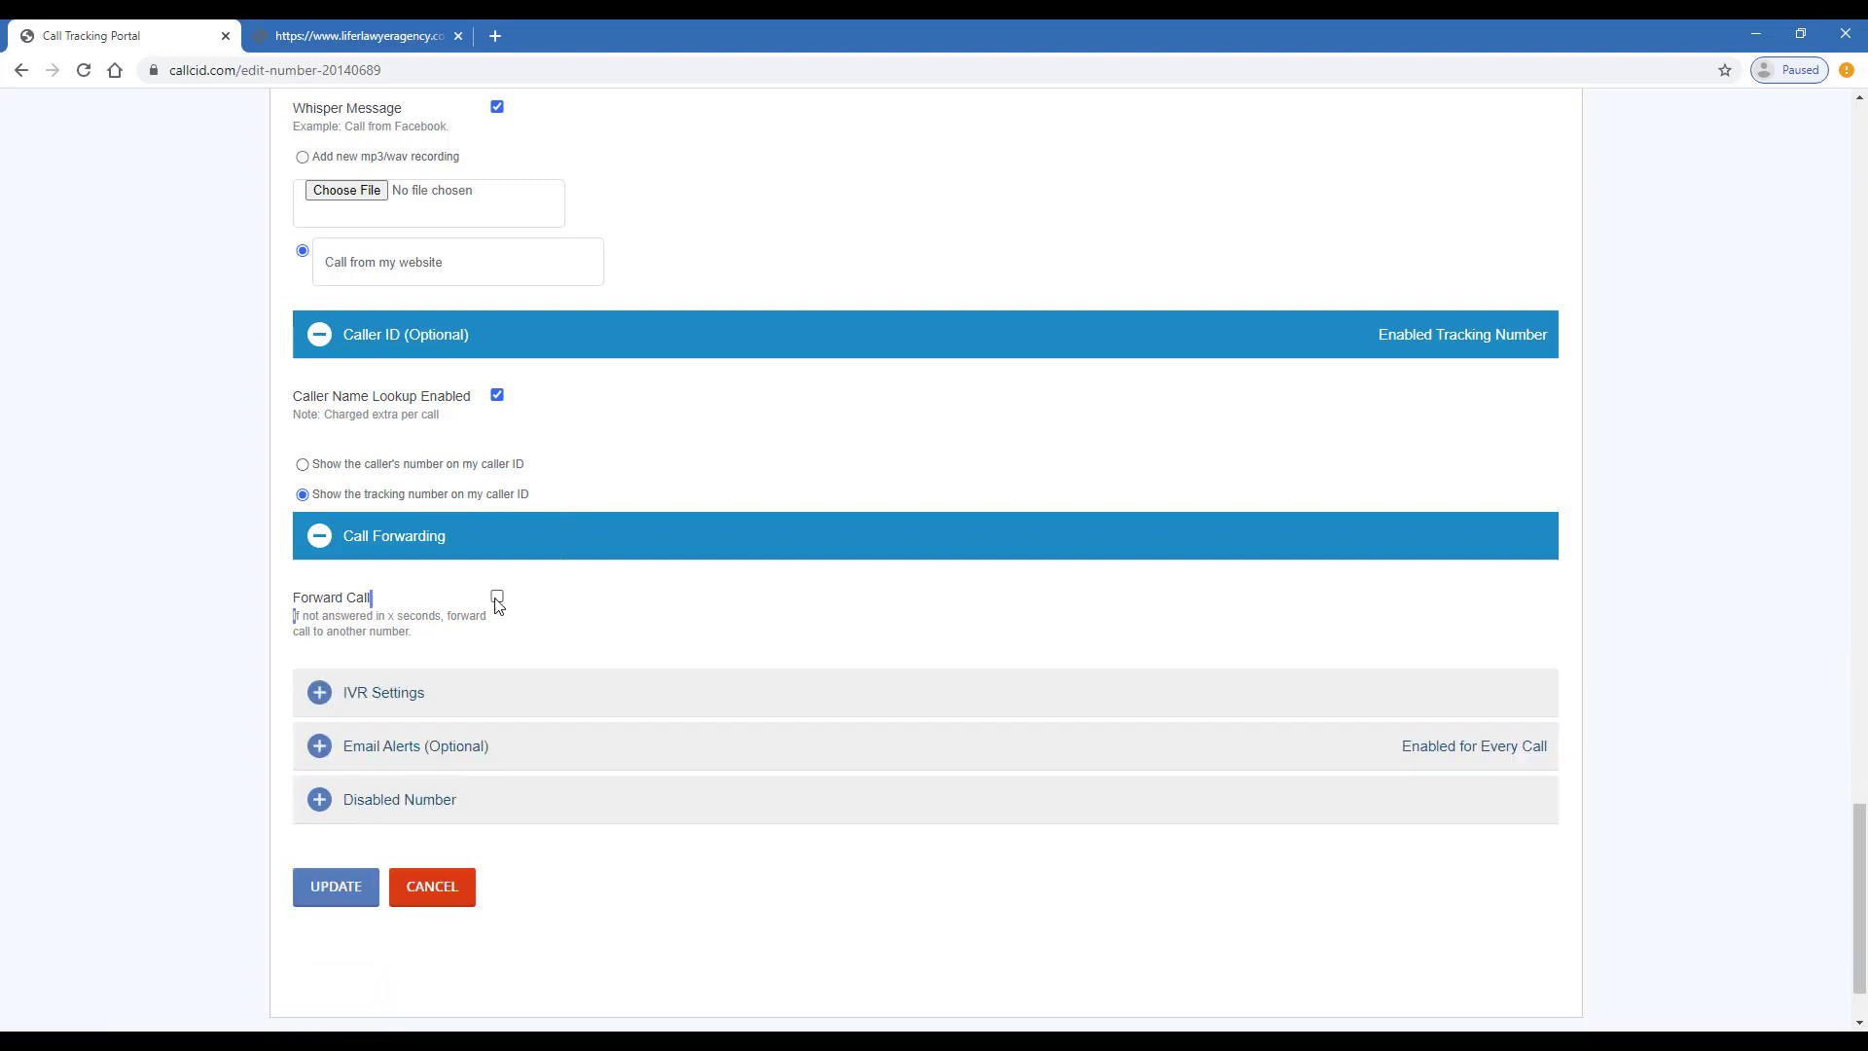
- Leave Forward Call unchecked and expand the IVR Settings section
click(496, 599)
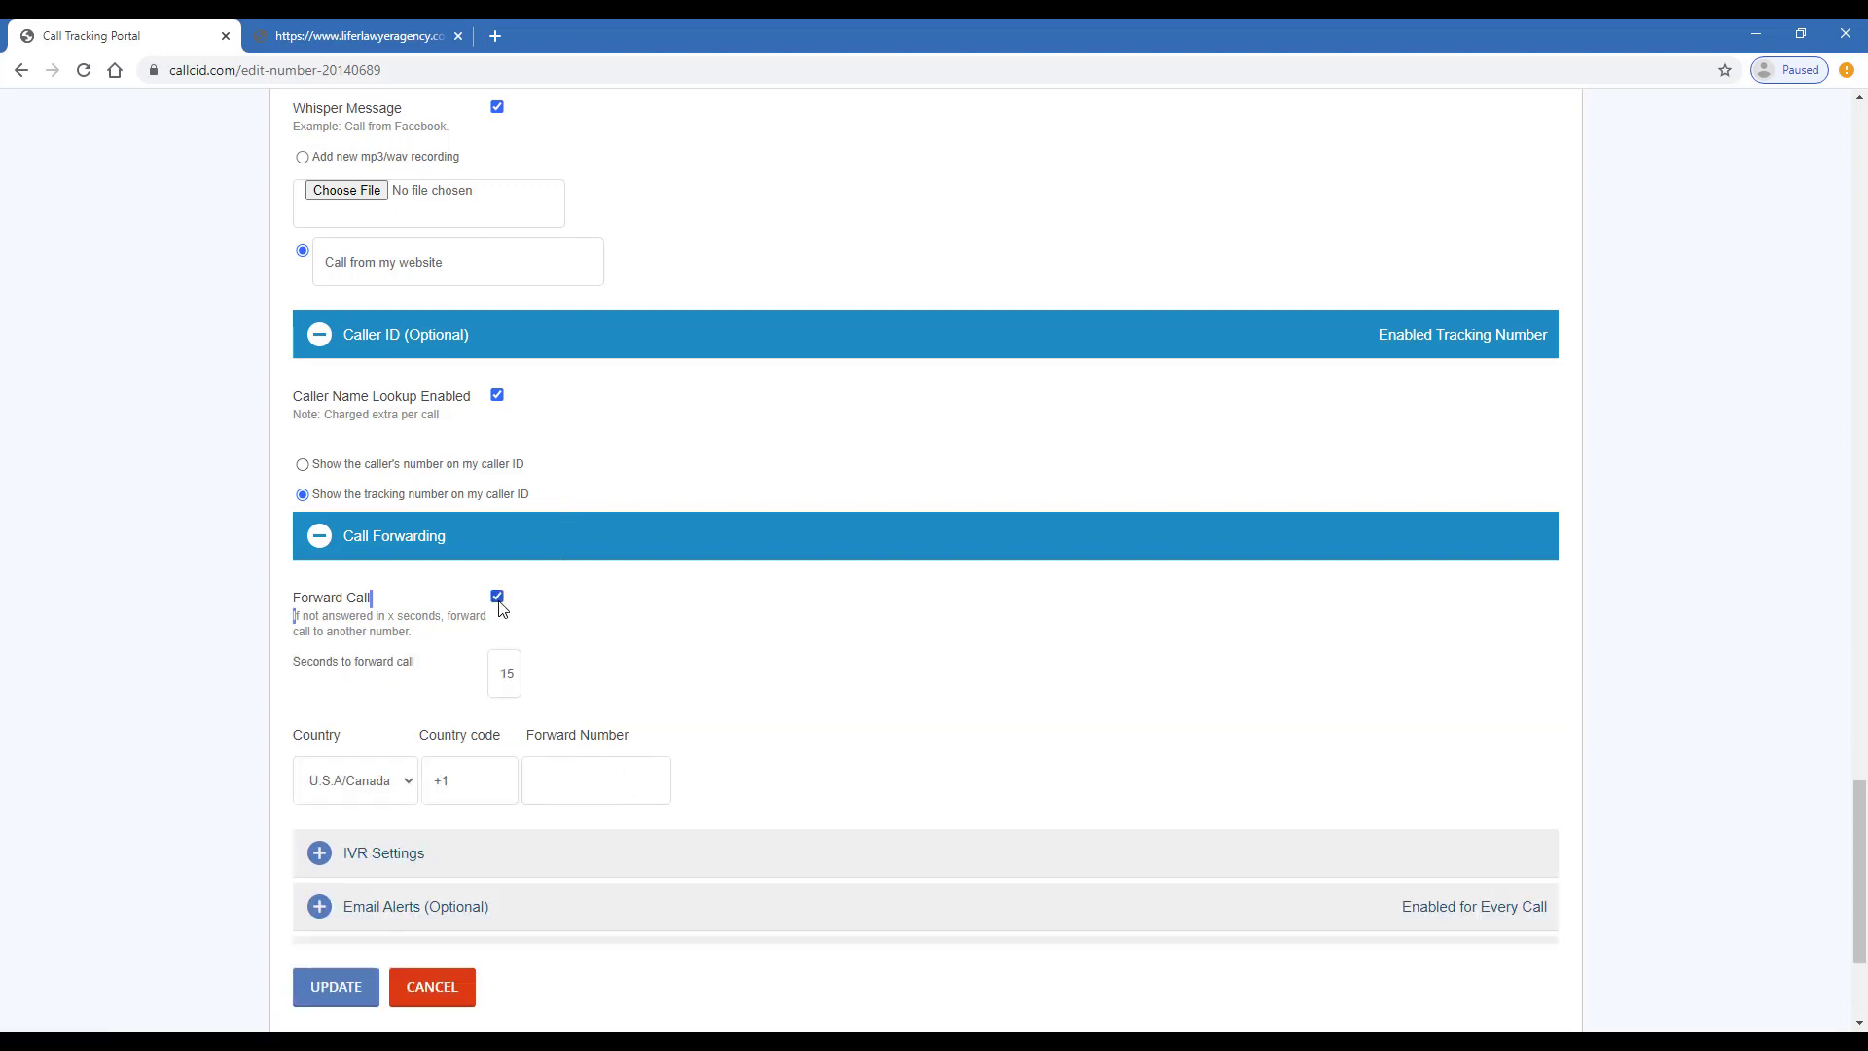
click(498, 600)
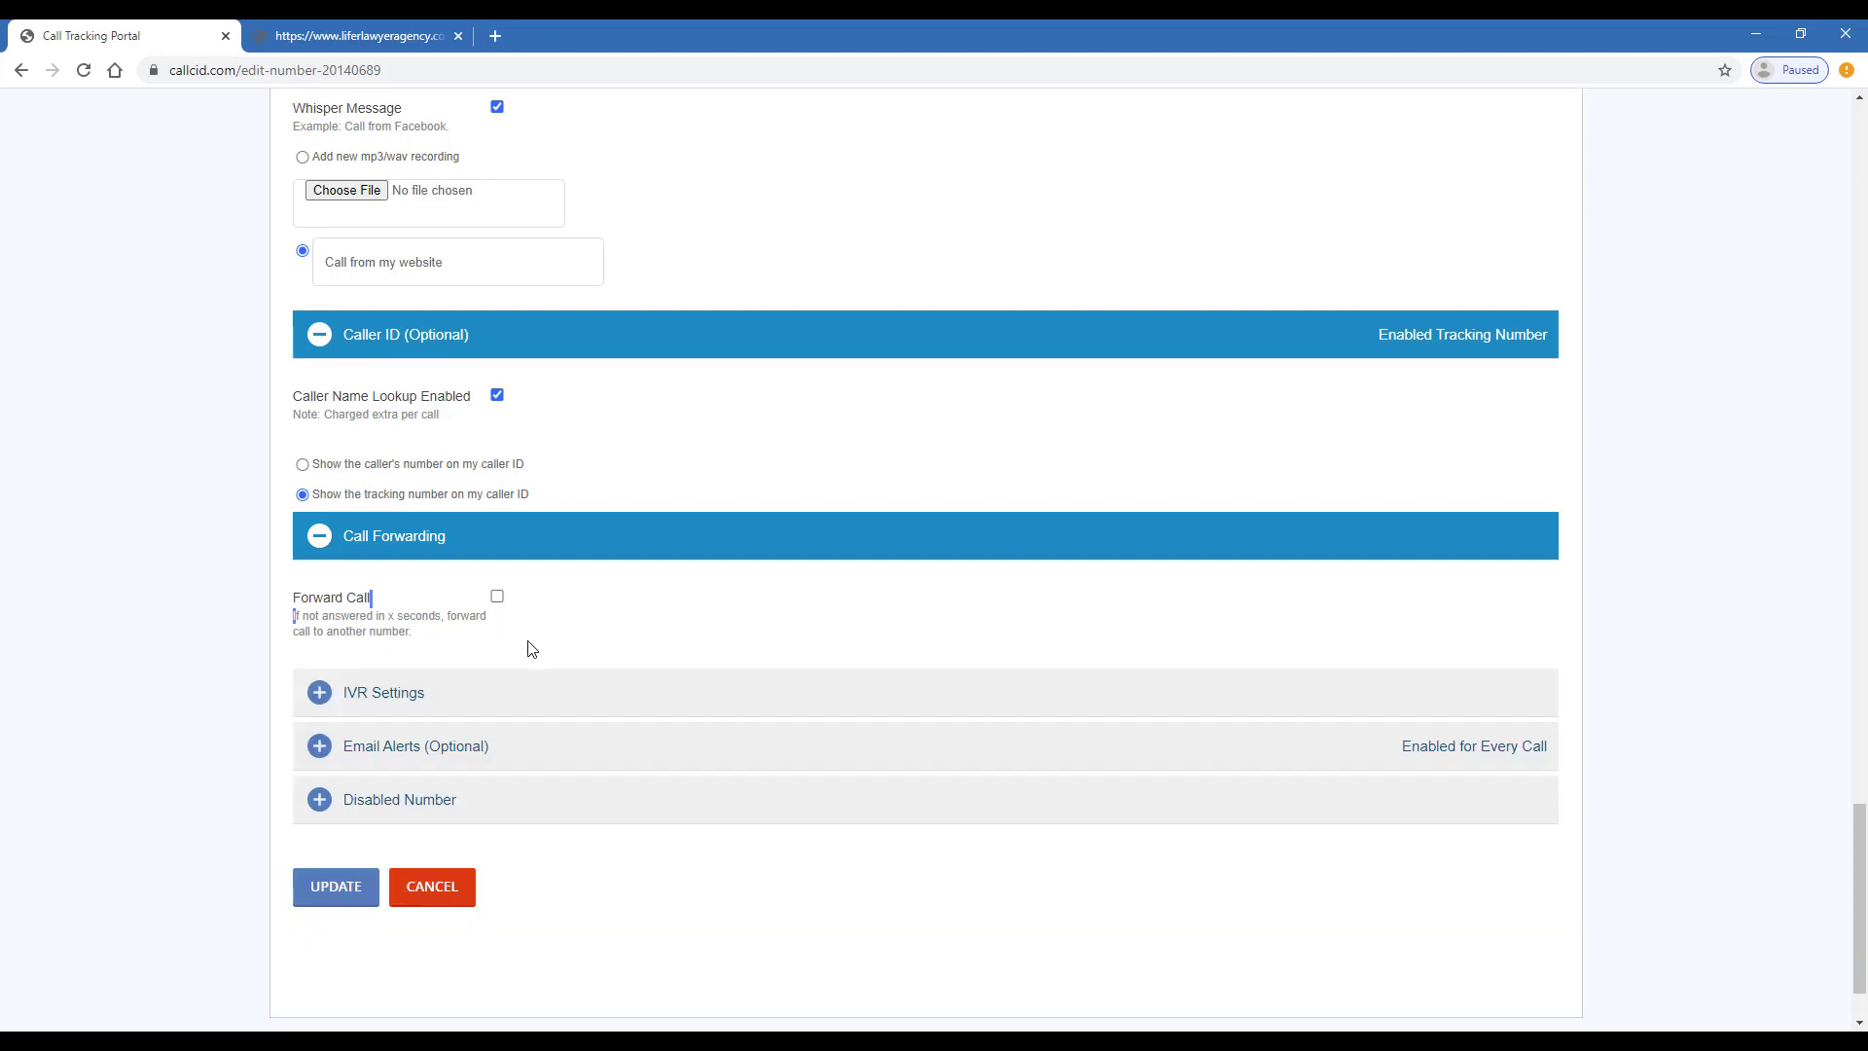
click(545, 699)
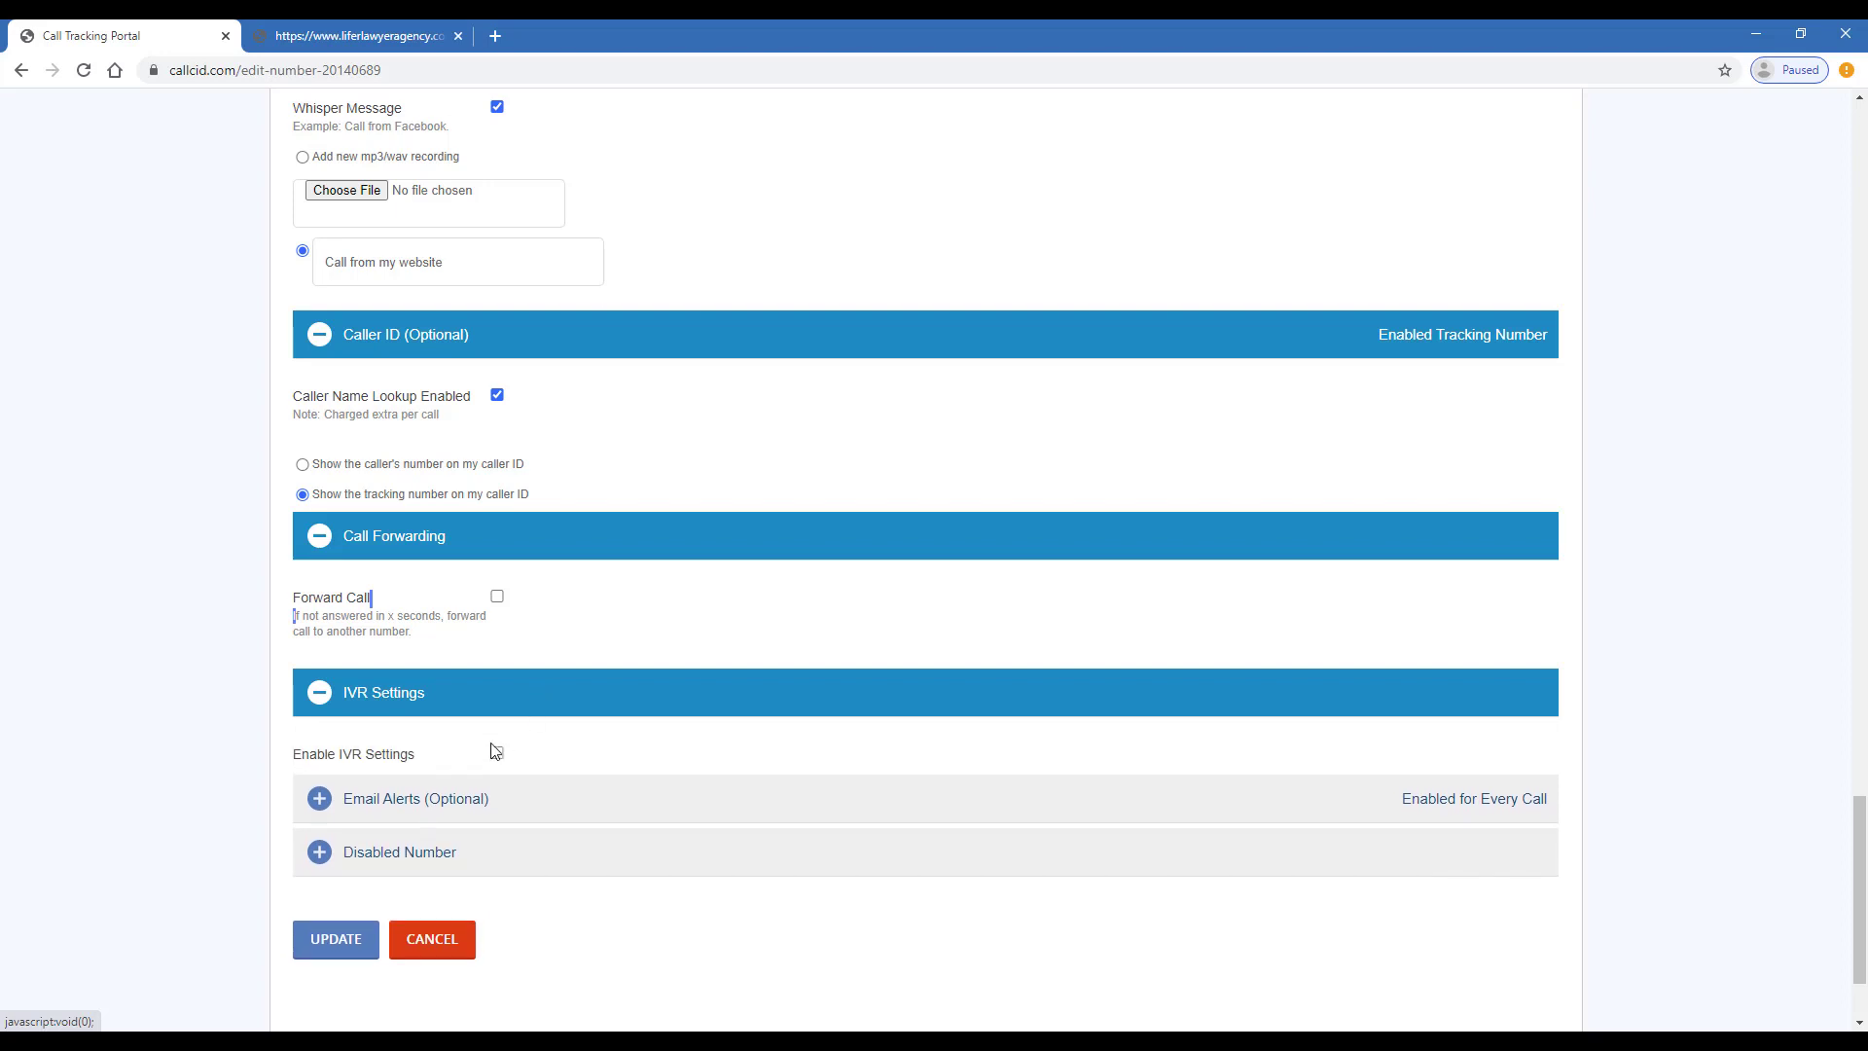
- Enable IVR with custom operating hours, Monday–Sunday 8:00 AM to 6:00 PM
click(496, 754)
scroll(494, 755, down, 1)
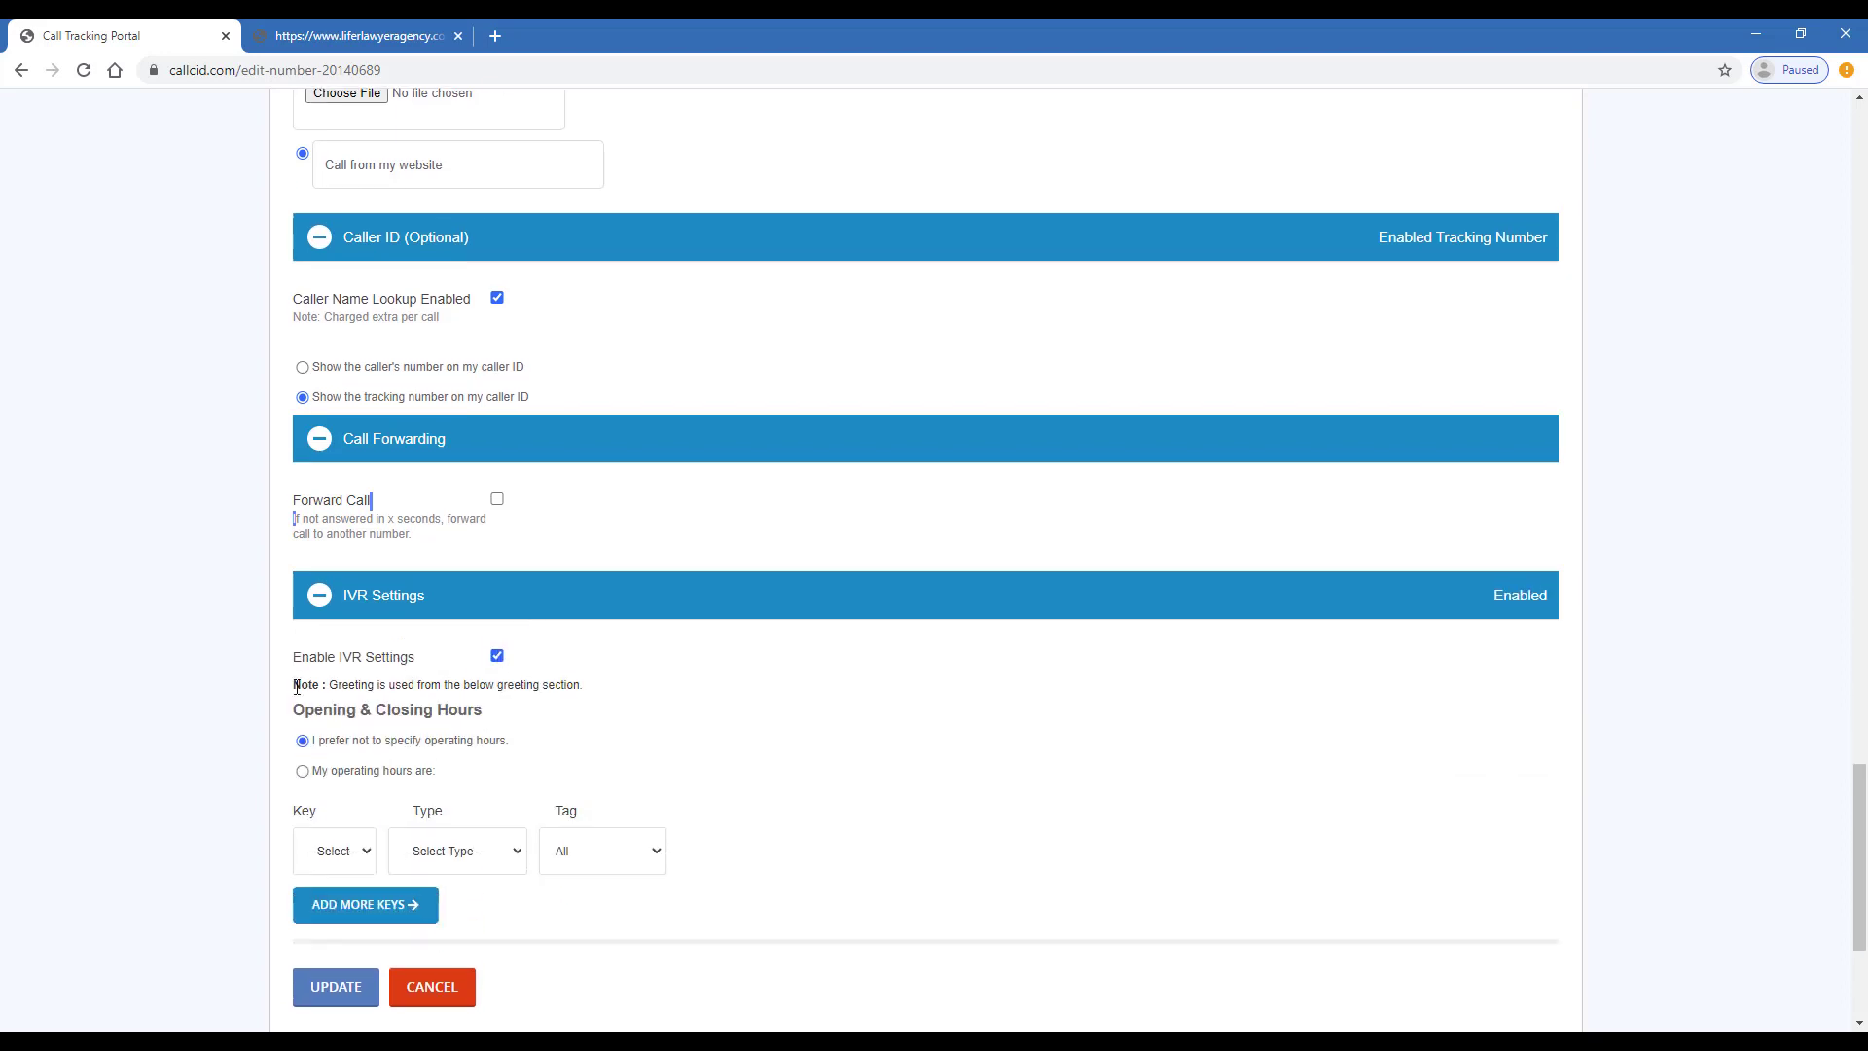
scroll(352, 701, down, 2)
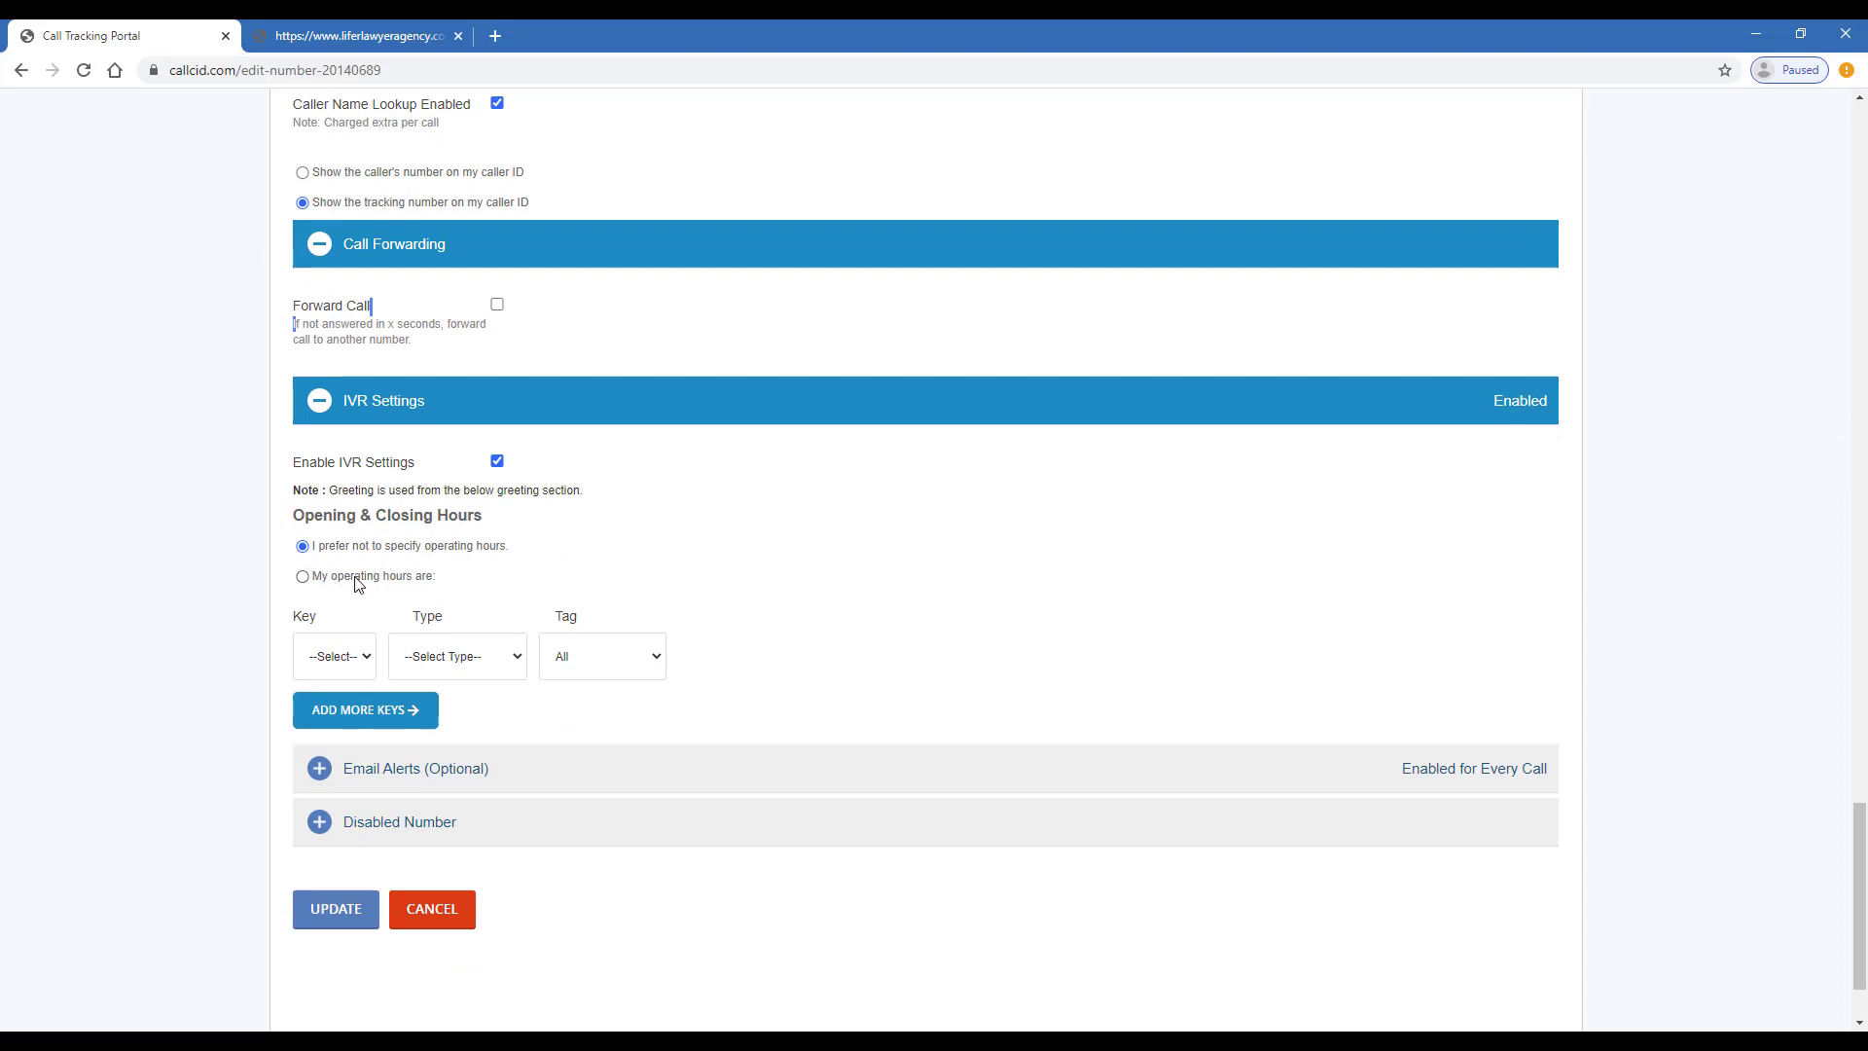
click(303, 576)
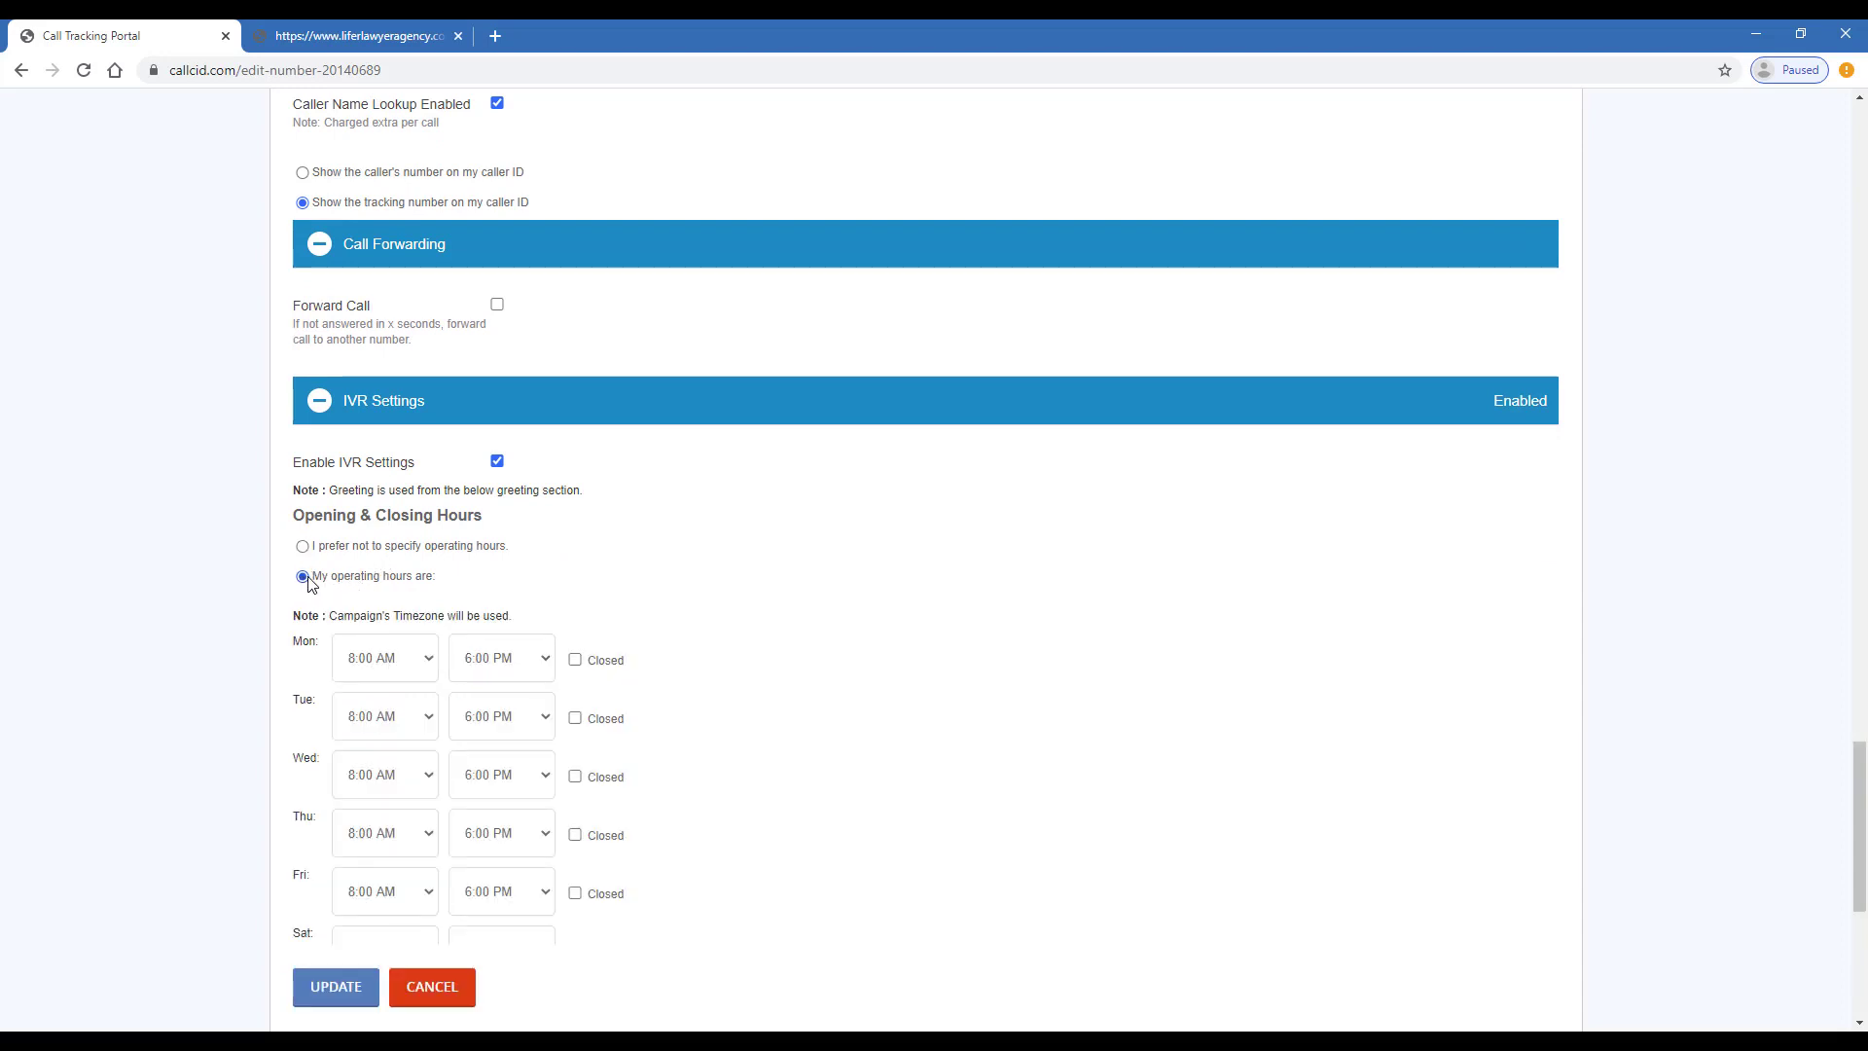
scroll(335, 596, down, 2)
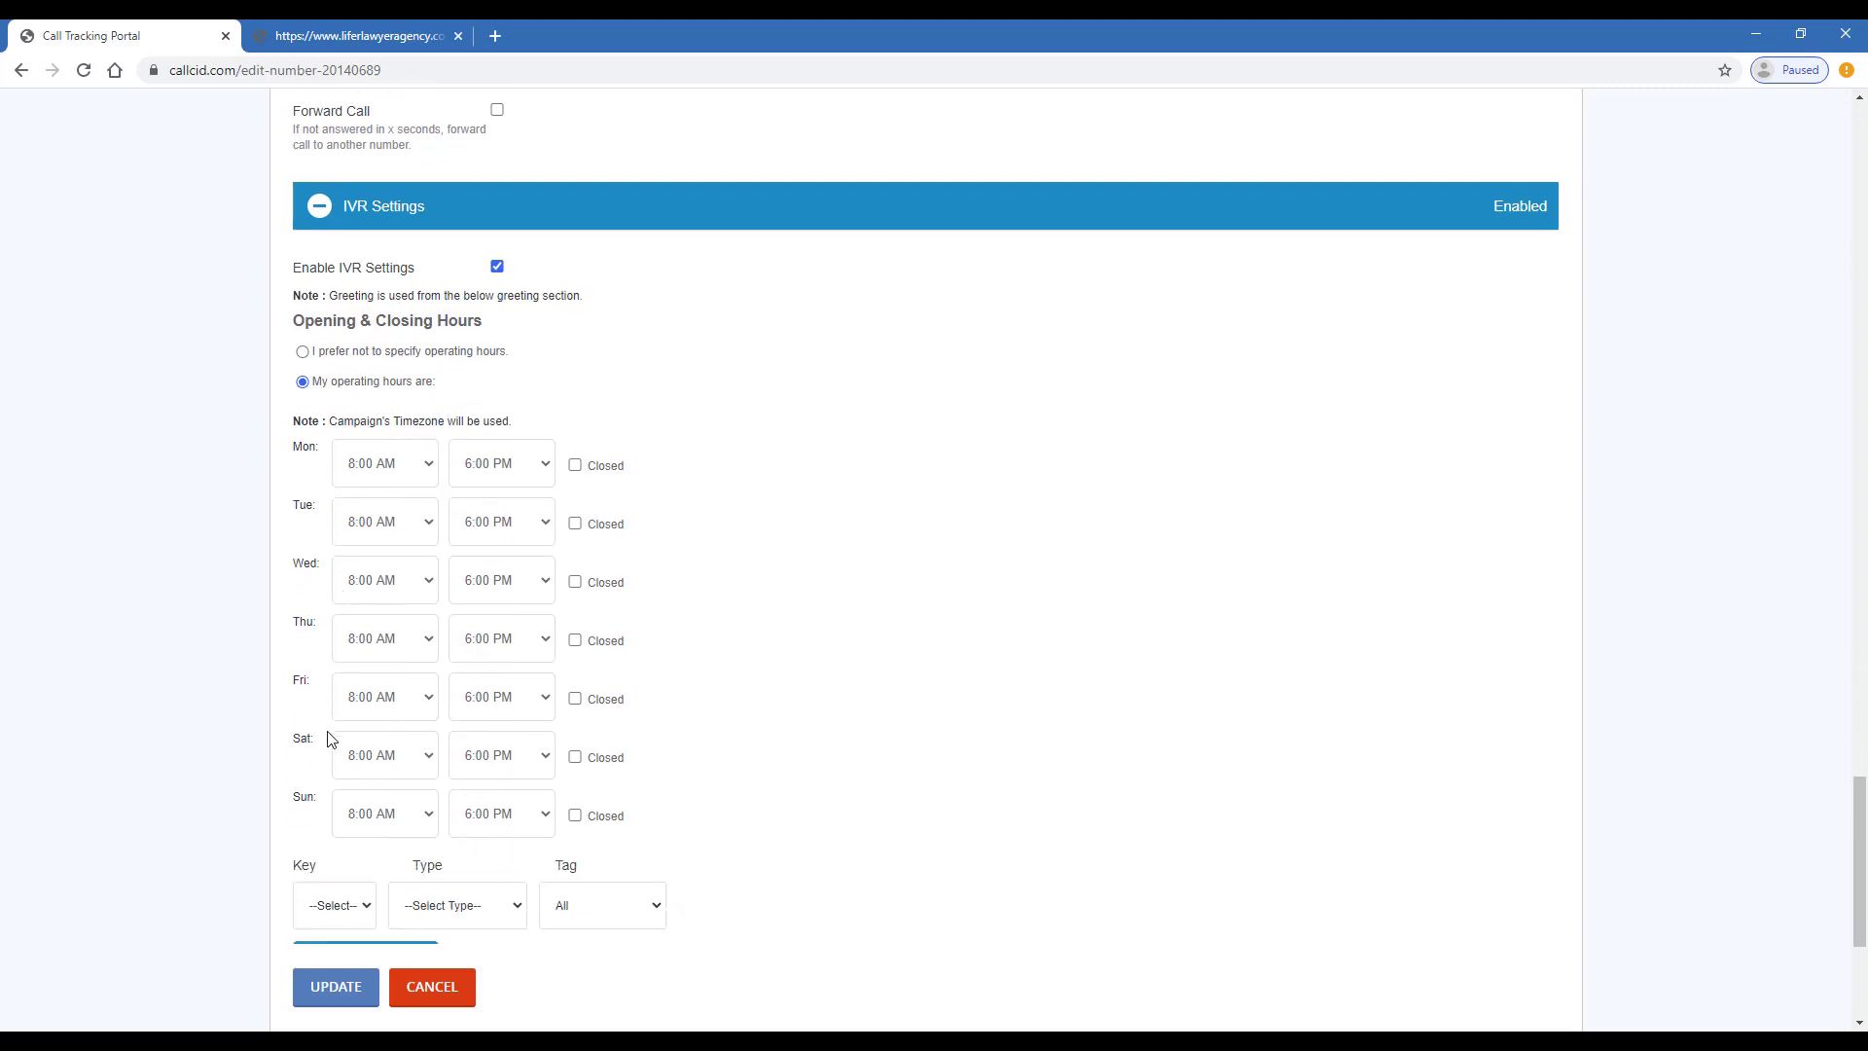
scroll(509, 426, down, 2)
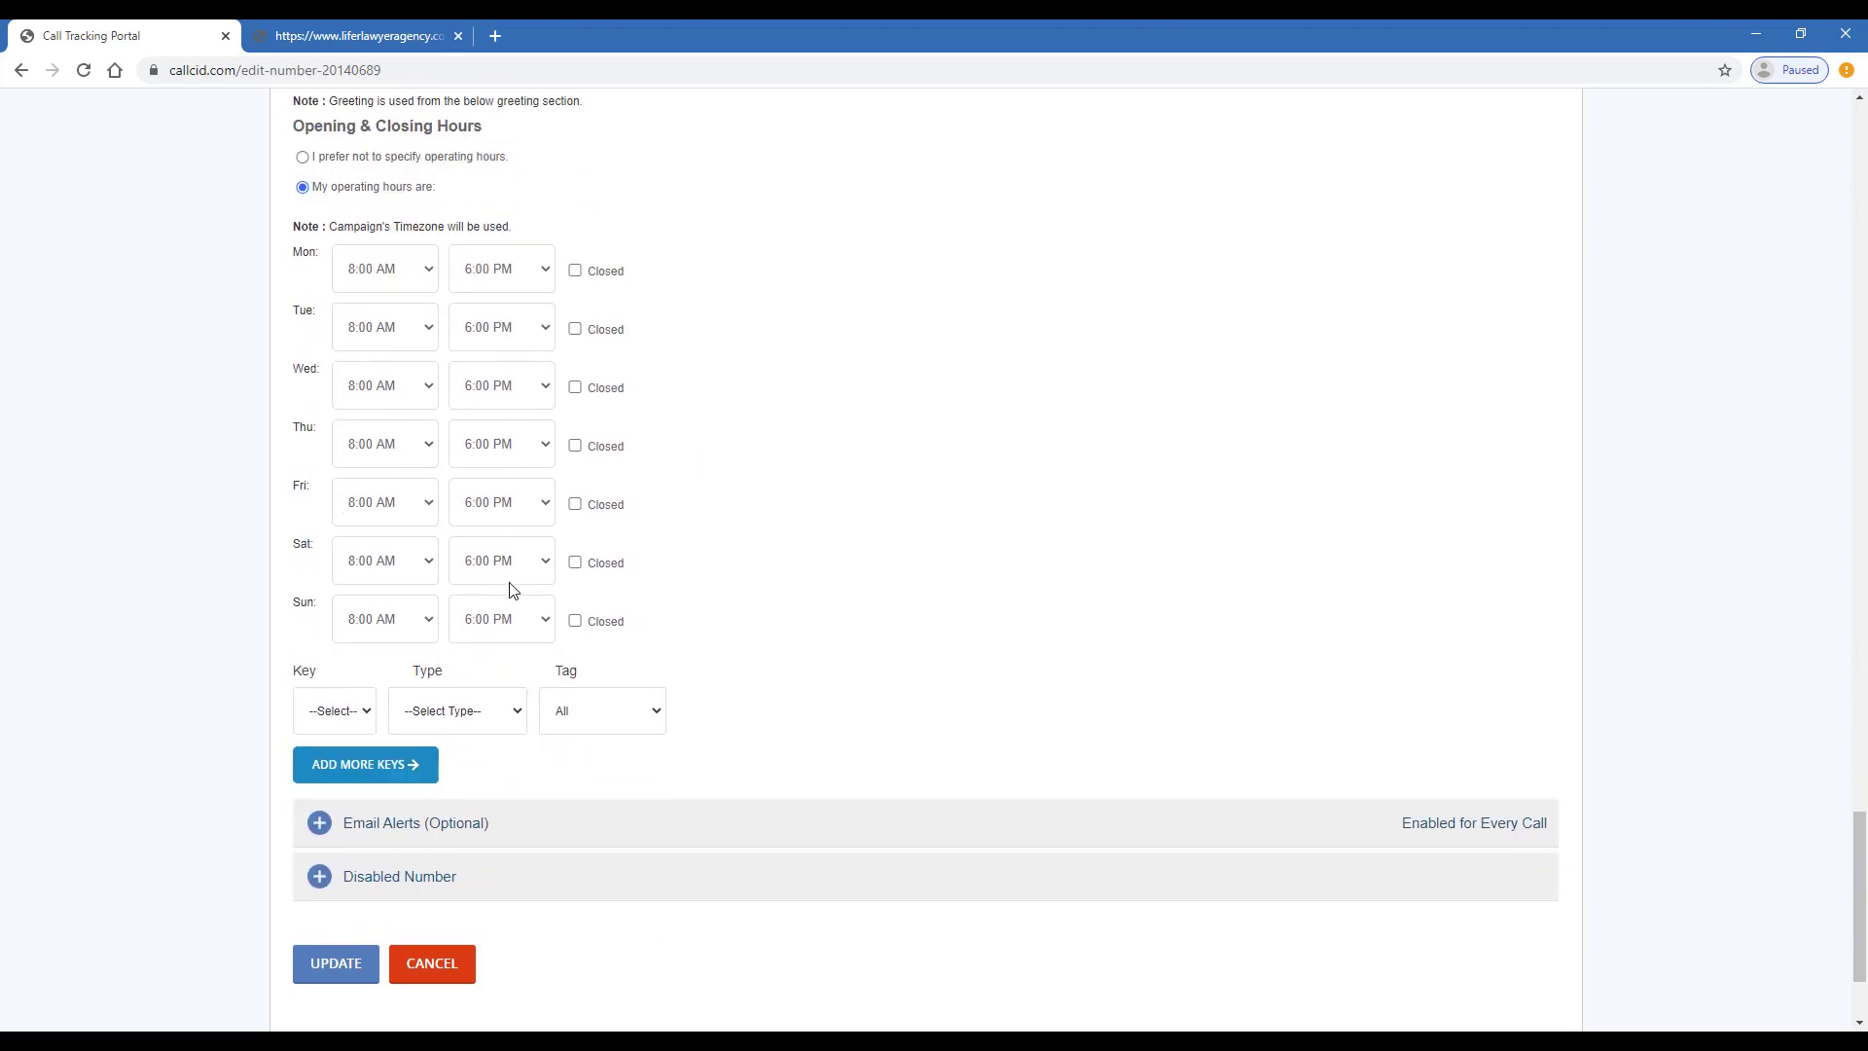
- Assign the IVR option to key 3, initially routing it to a destination number
click(367, 720)
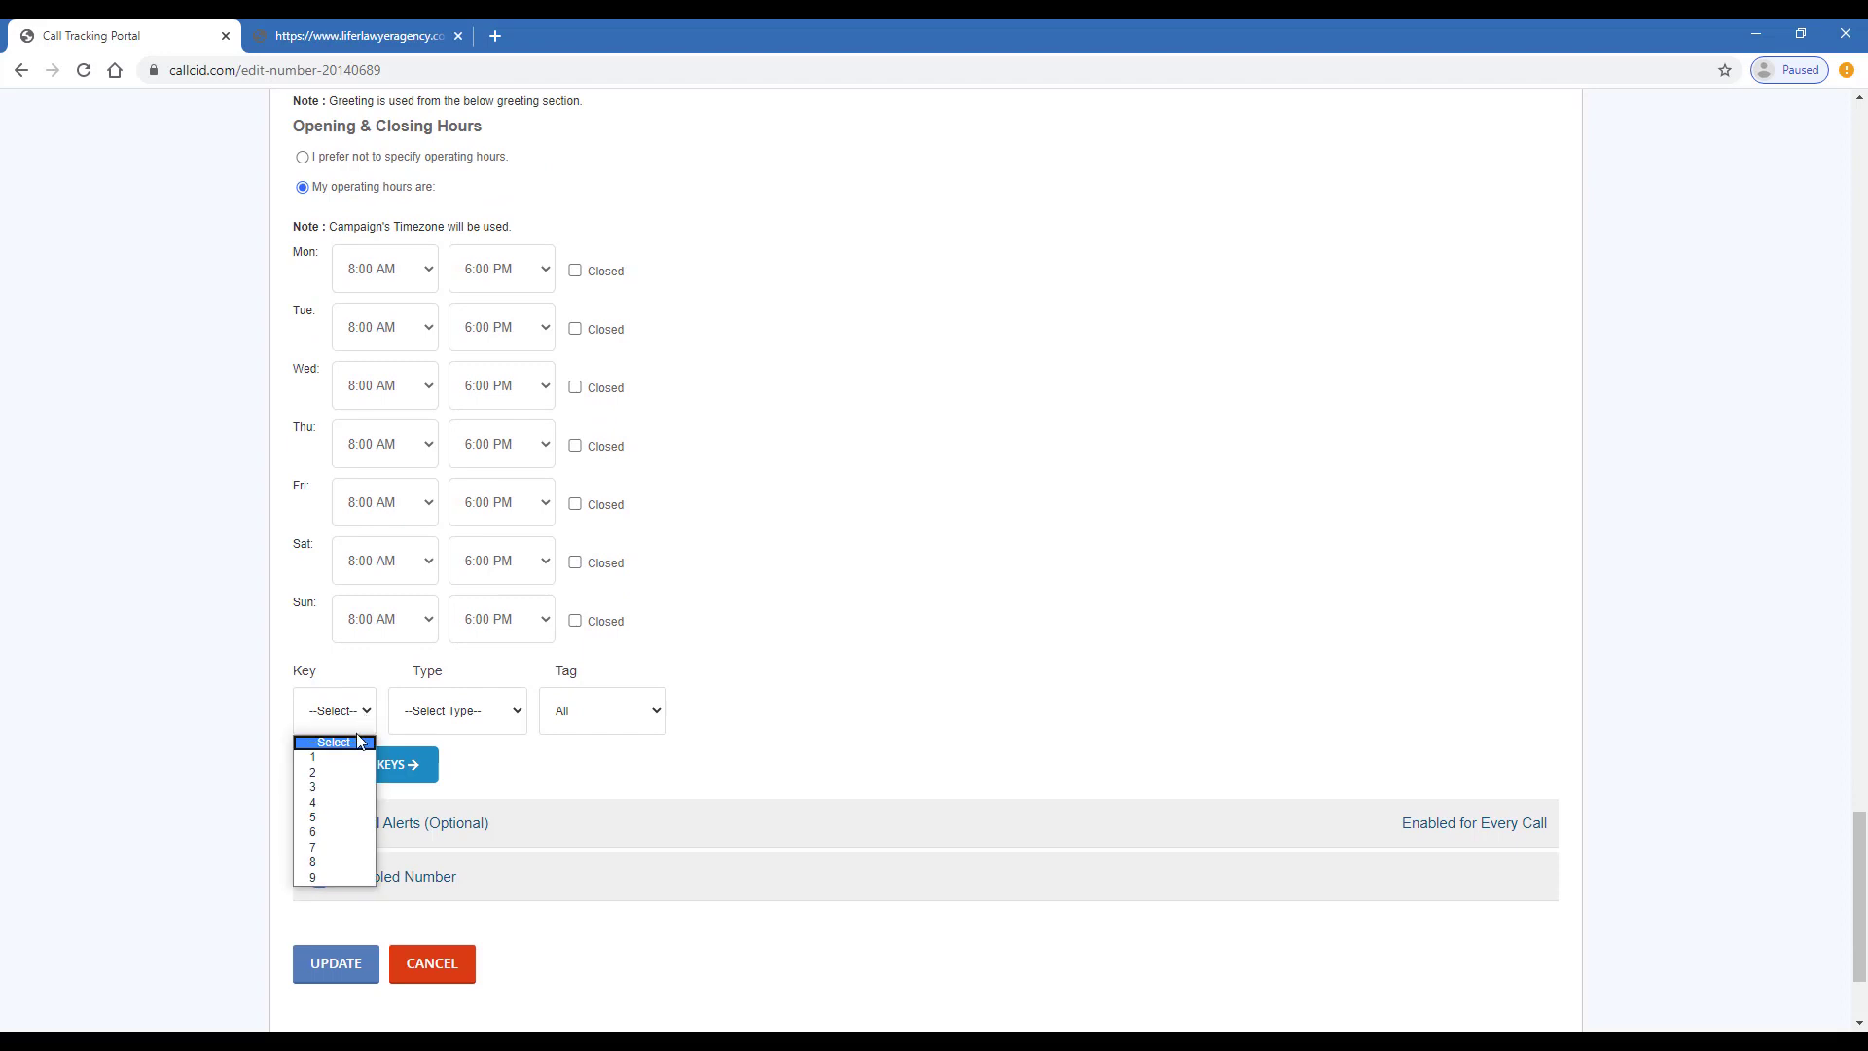
click(342, 789)
click(477, 722)
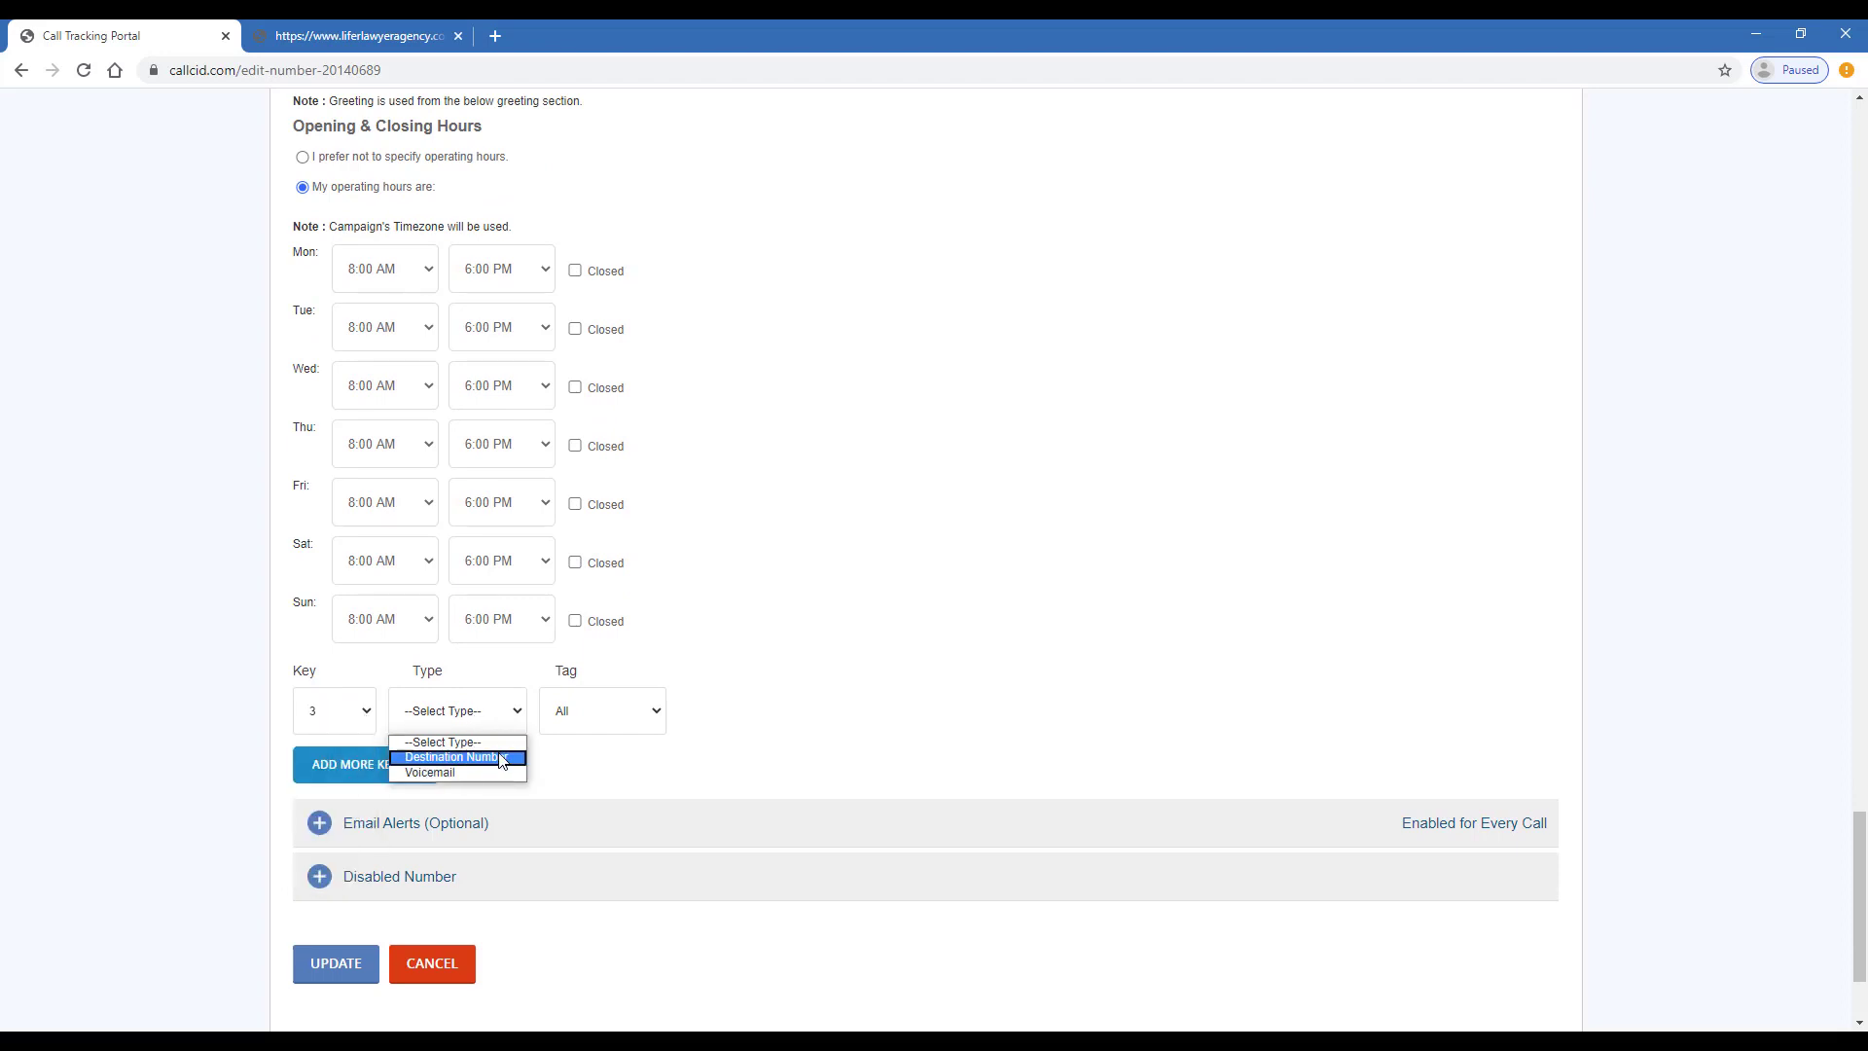
click(501, 758)
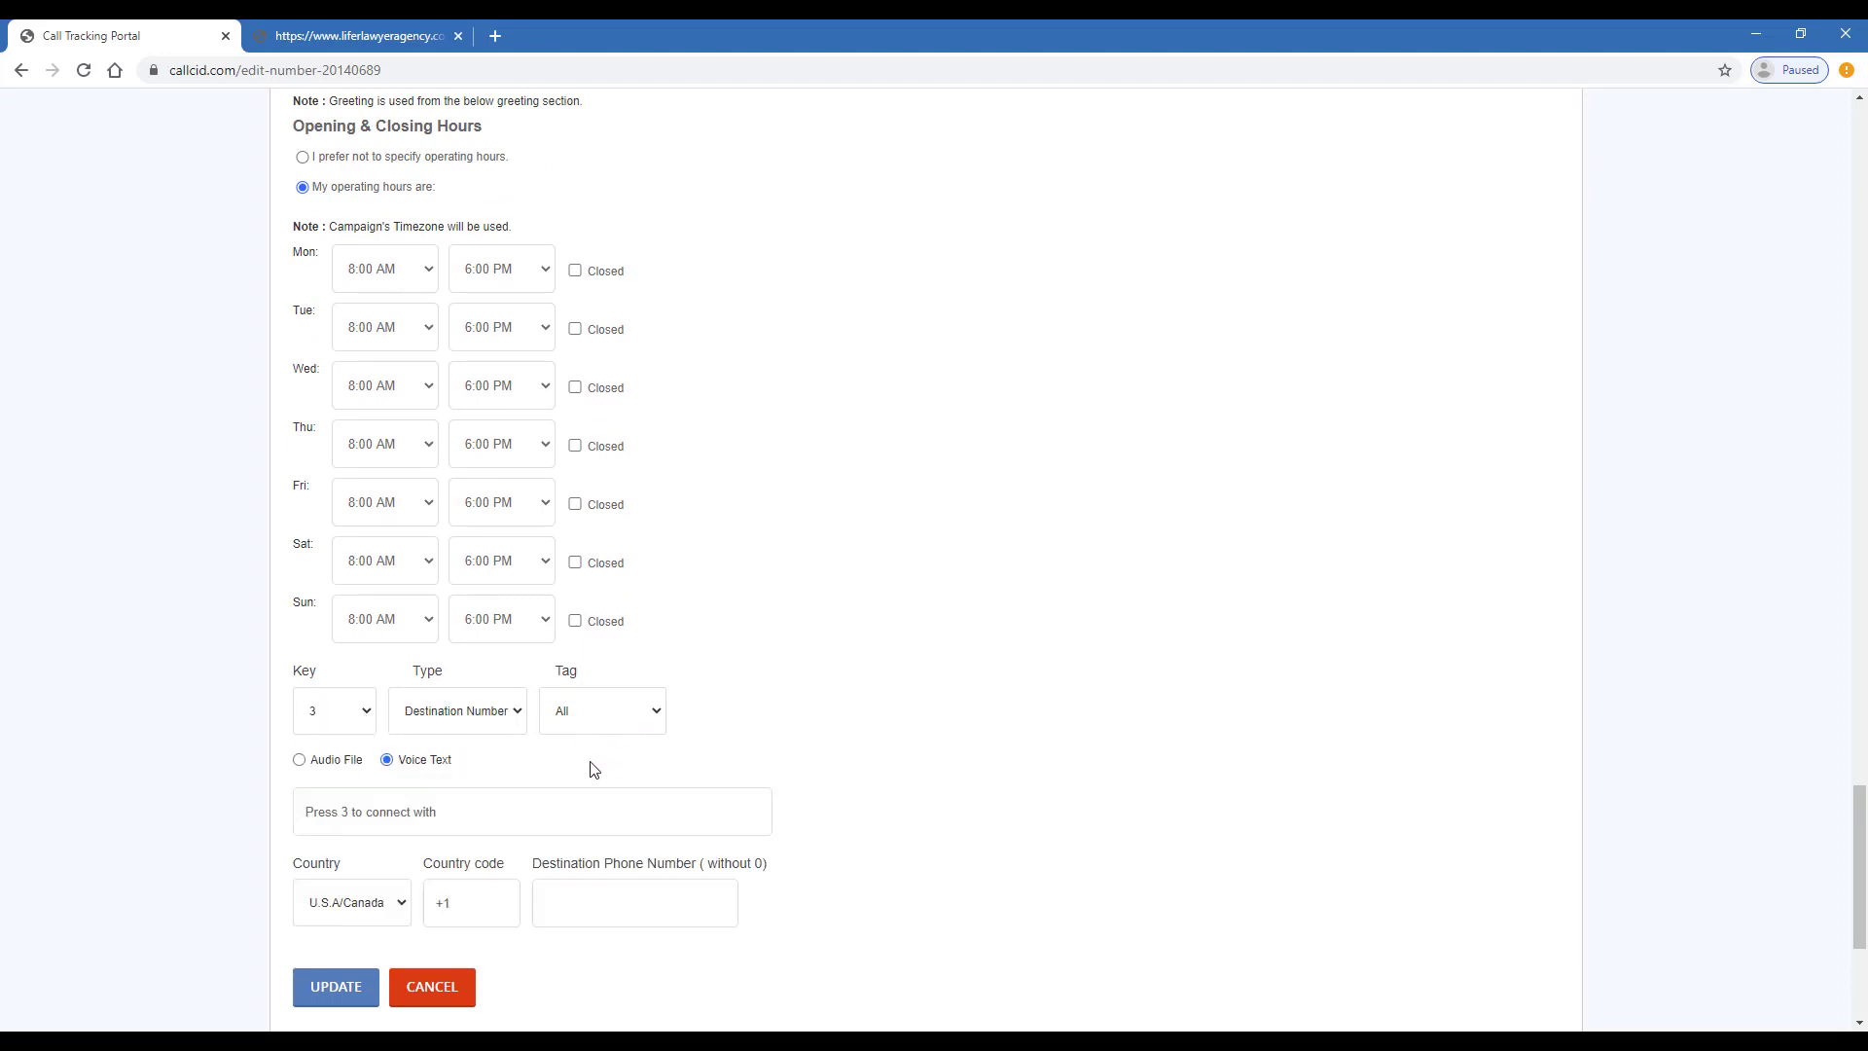
scroll(583, 763, down, 1)
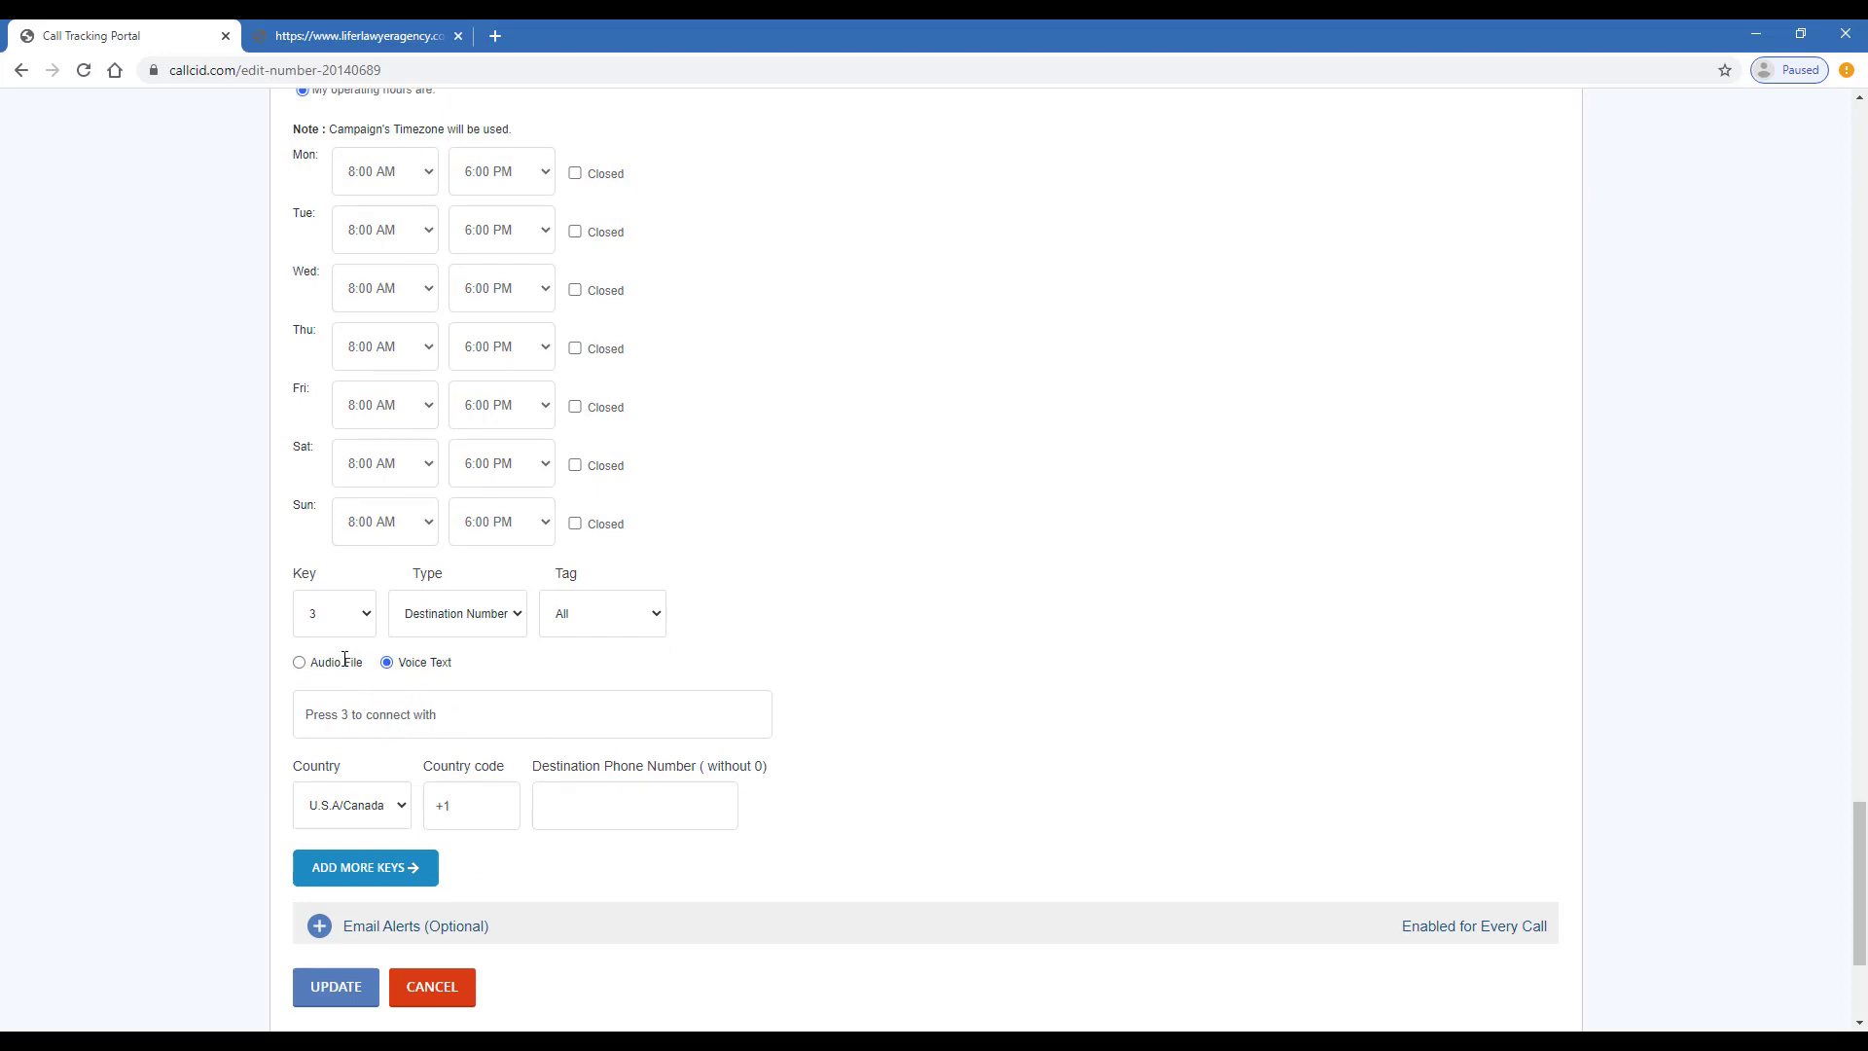
- Change key 3 to Voicemail with the prompt 'Press 3 to leave a voice message.'
click(447, 630)
click(477, 676)
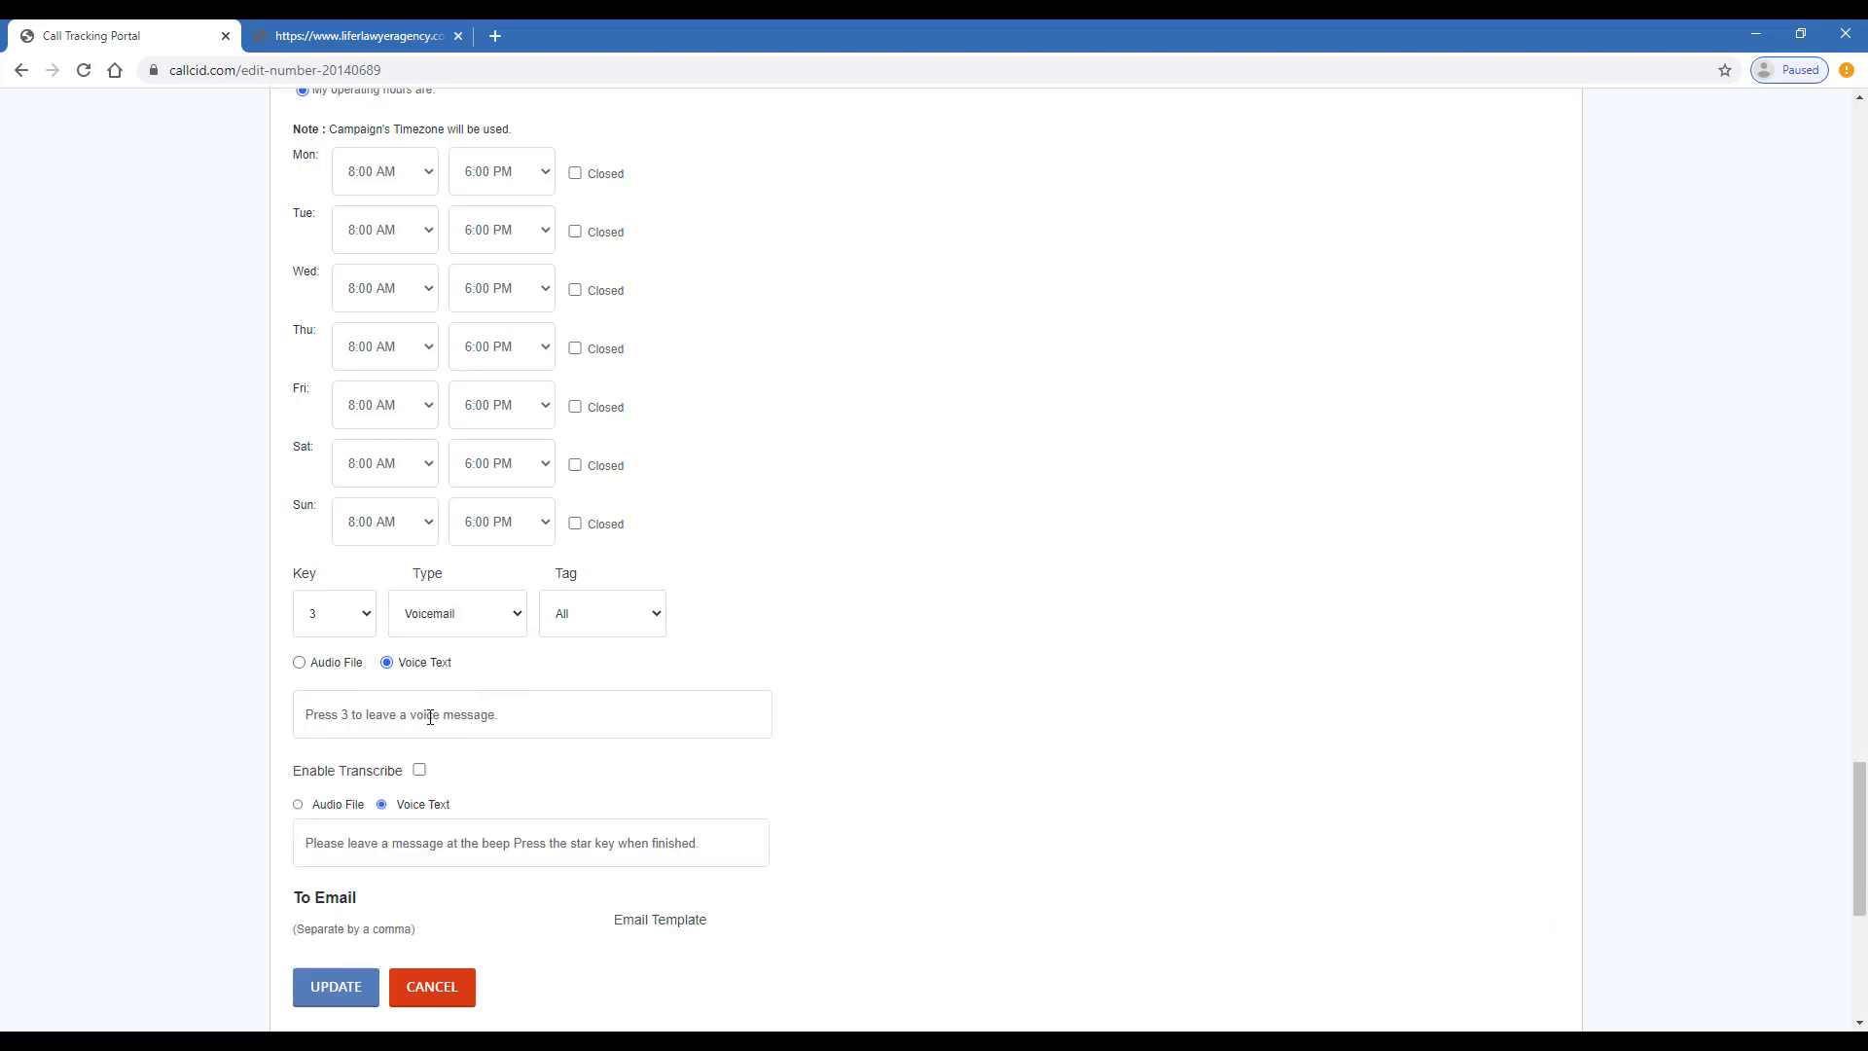
scroll(516, 702, down, 1)
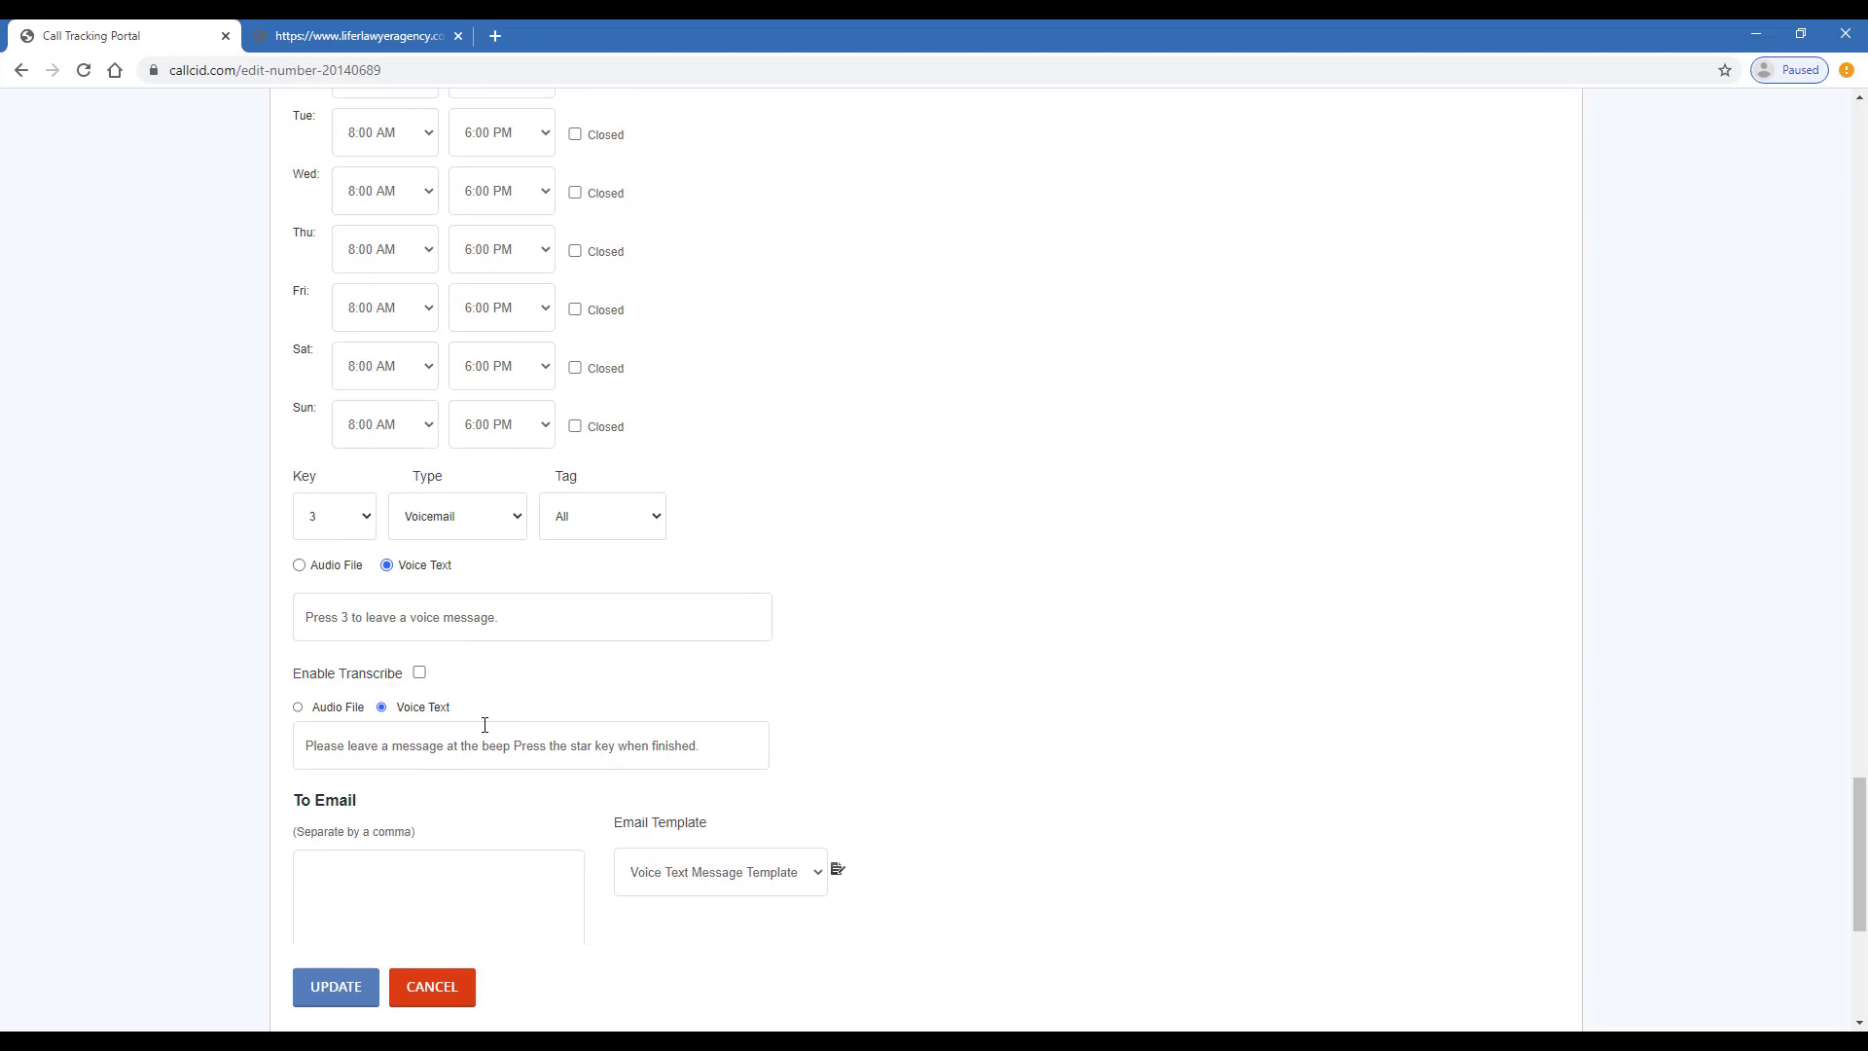
scroll(484, 724, down, 3)
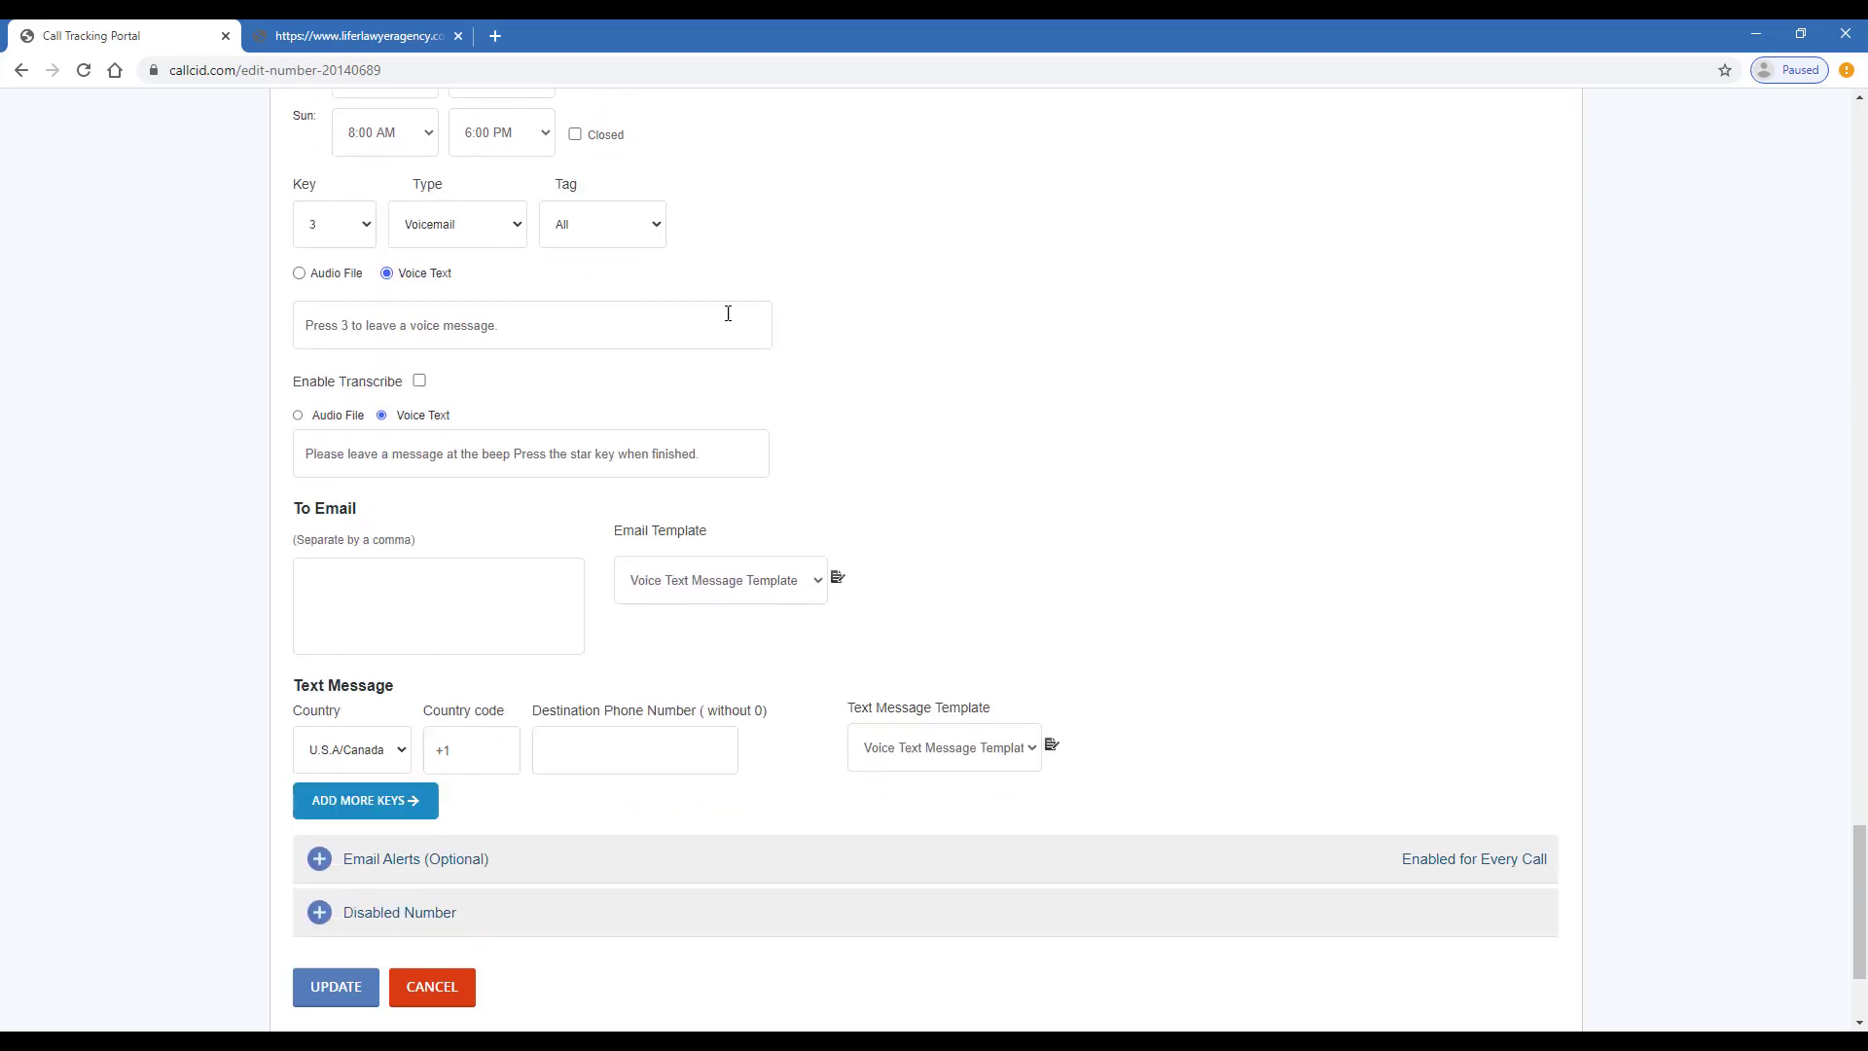
scroll(701, 221, down, 1)
scroll(958, 556, up, 3)
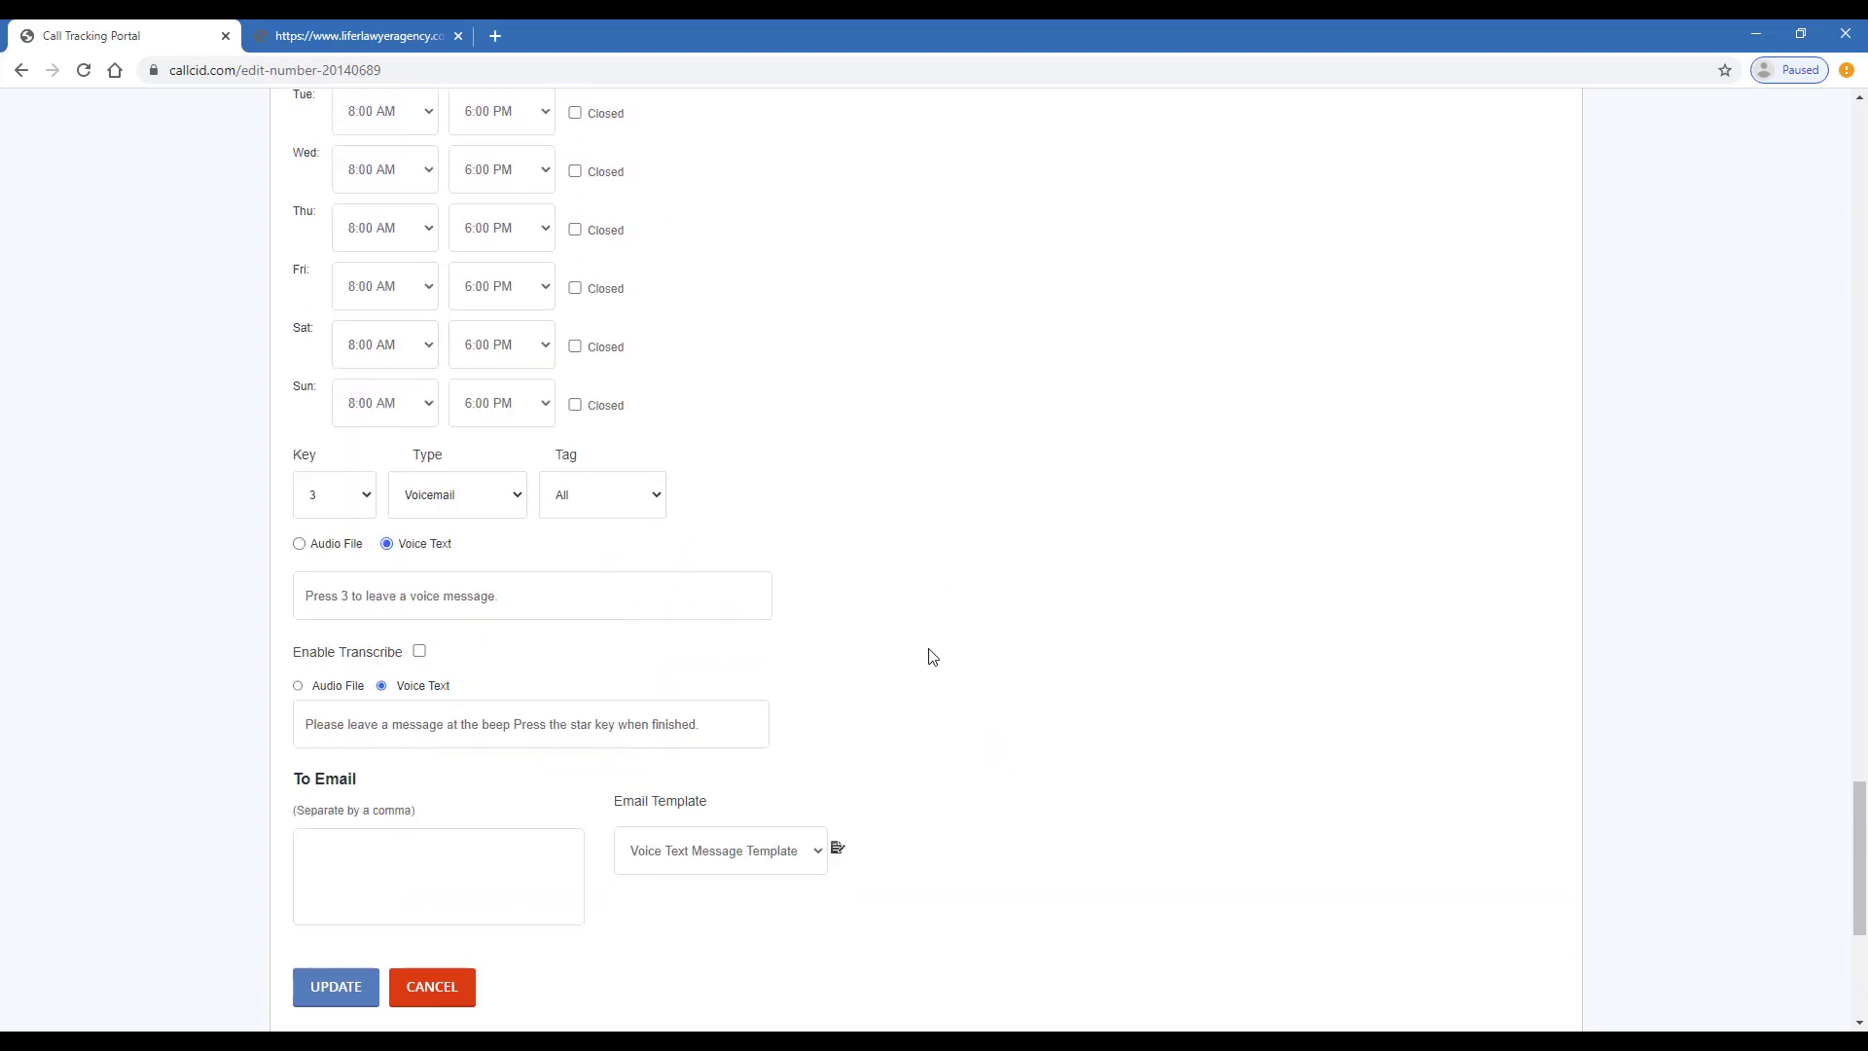
scroll(930, 655, up, 1)
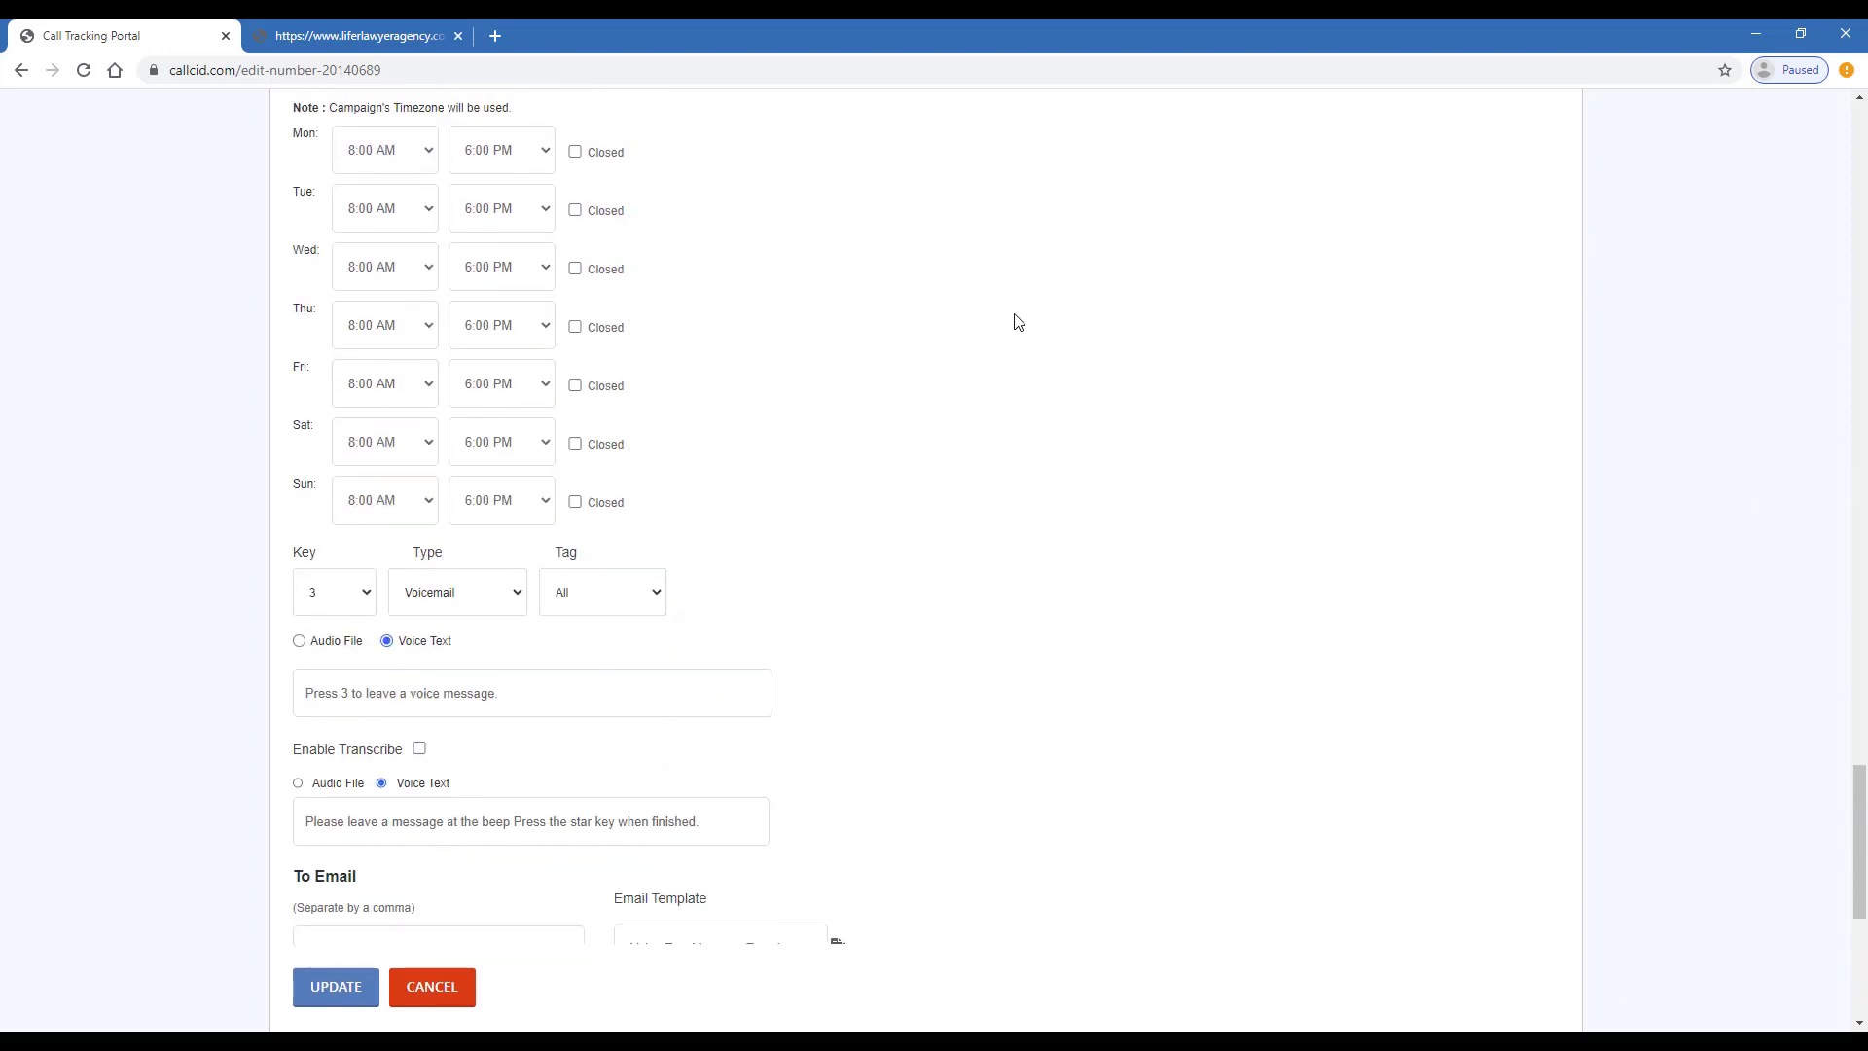
scroll(942, 472, down, 2)
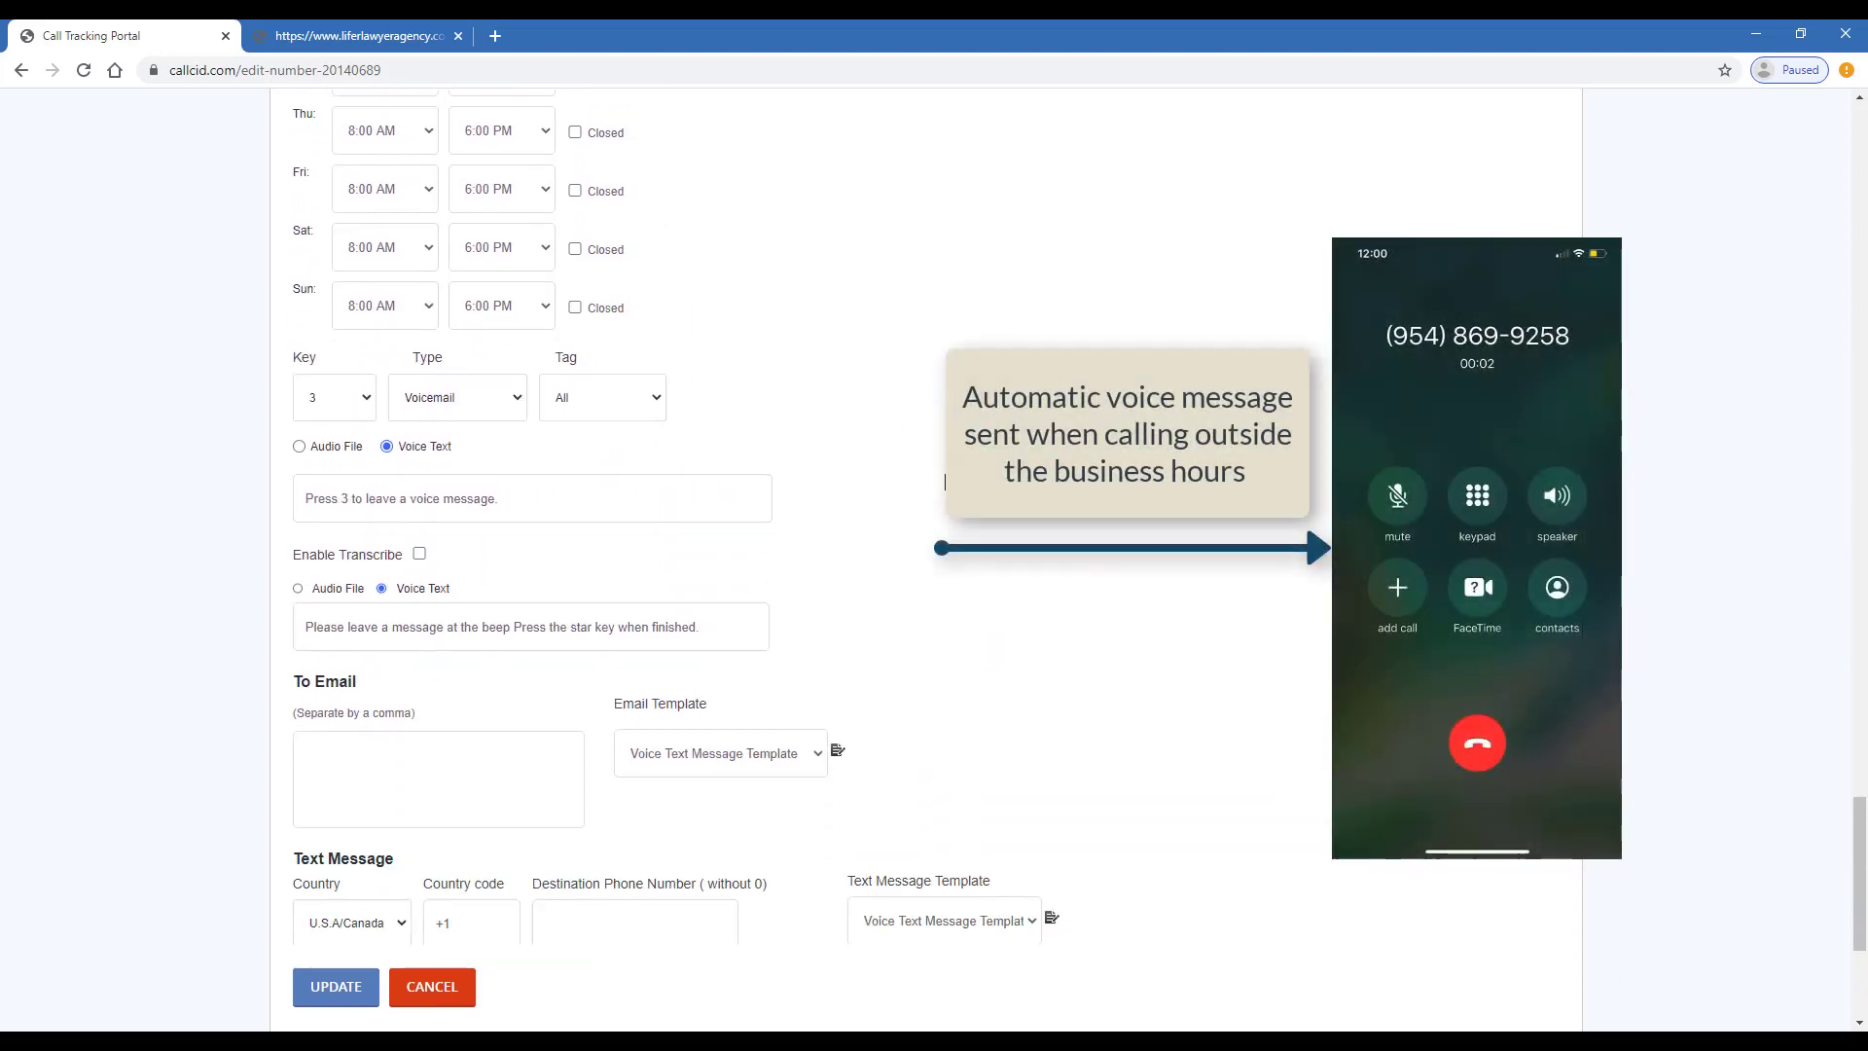
scroll(942, 477, down, 1)
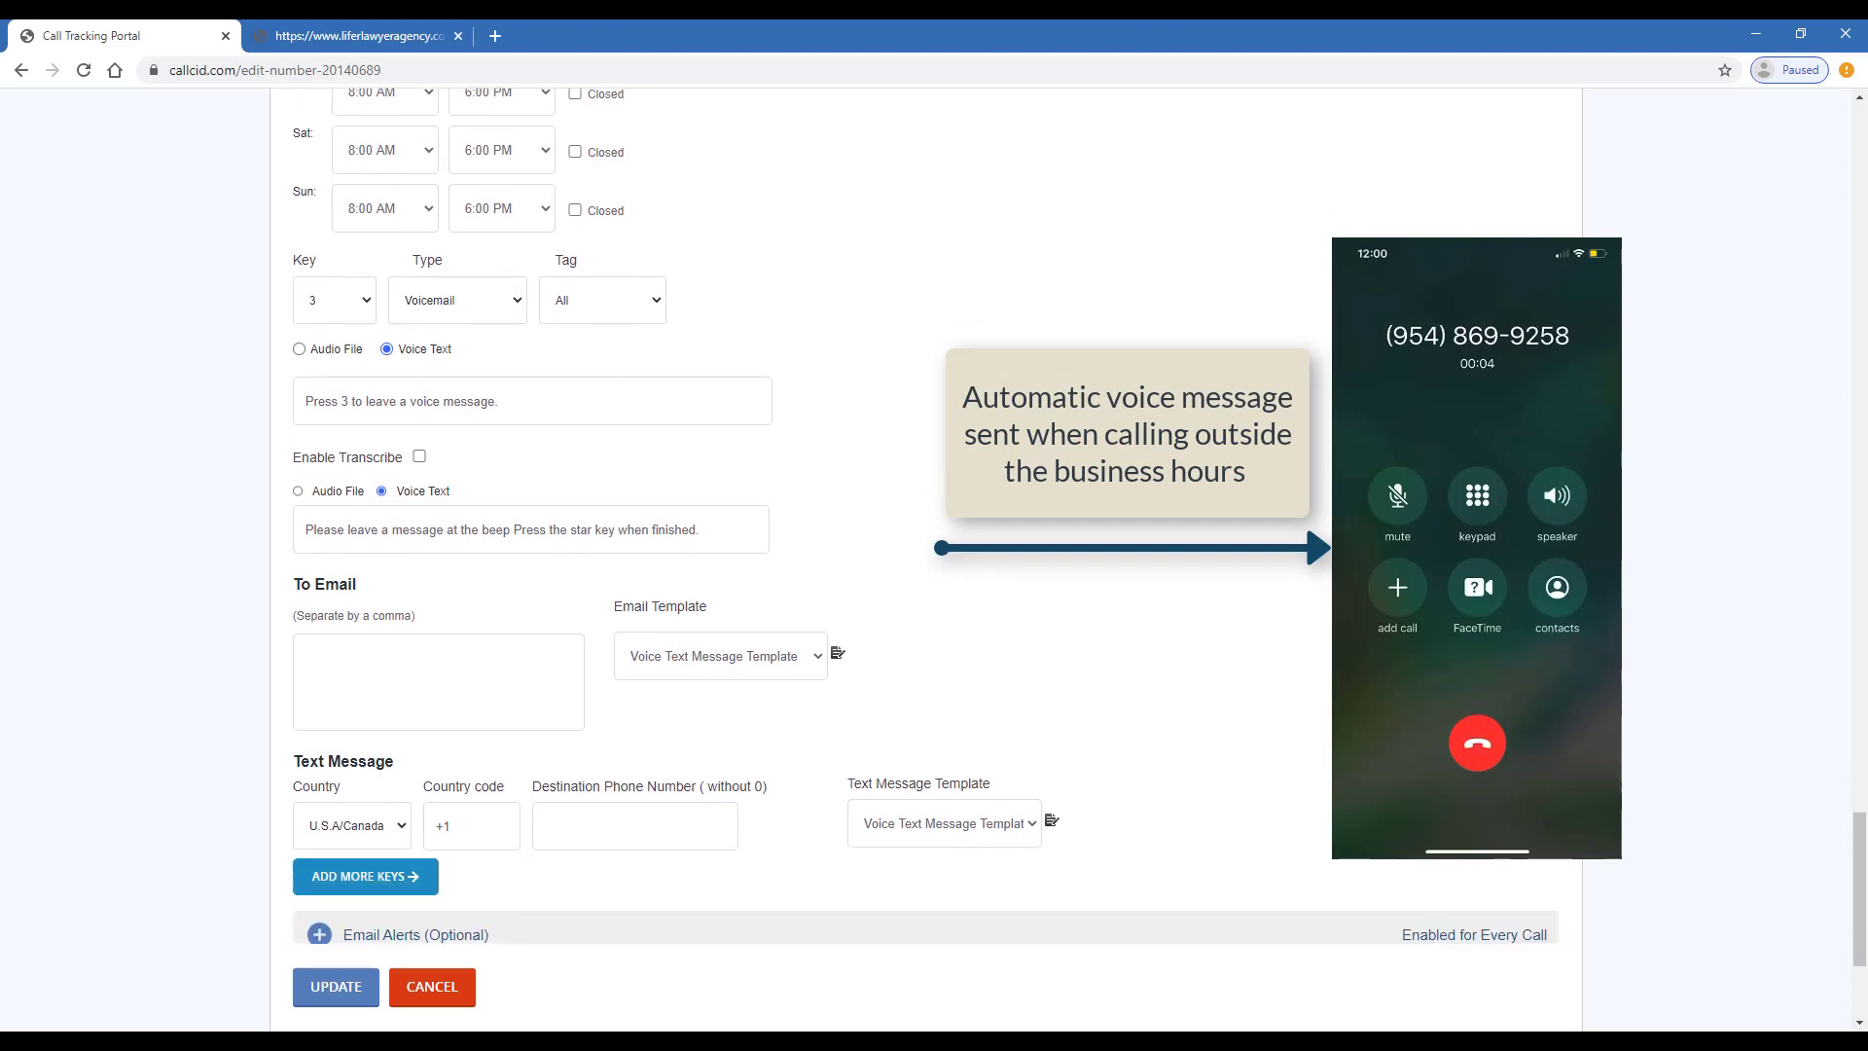
scroll(943, 486, down, 2)
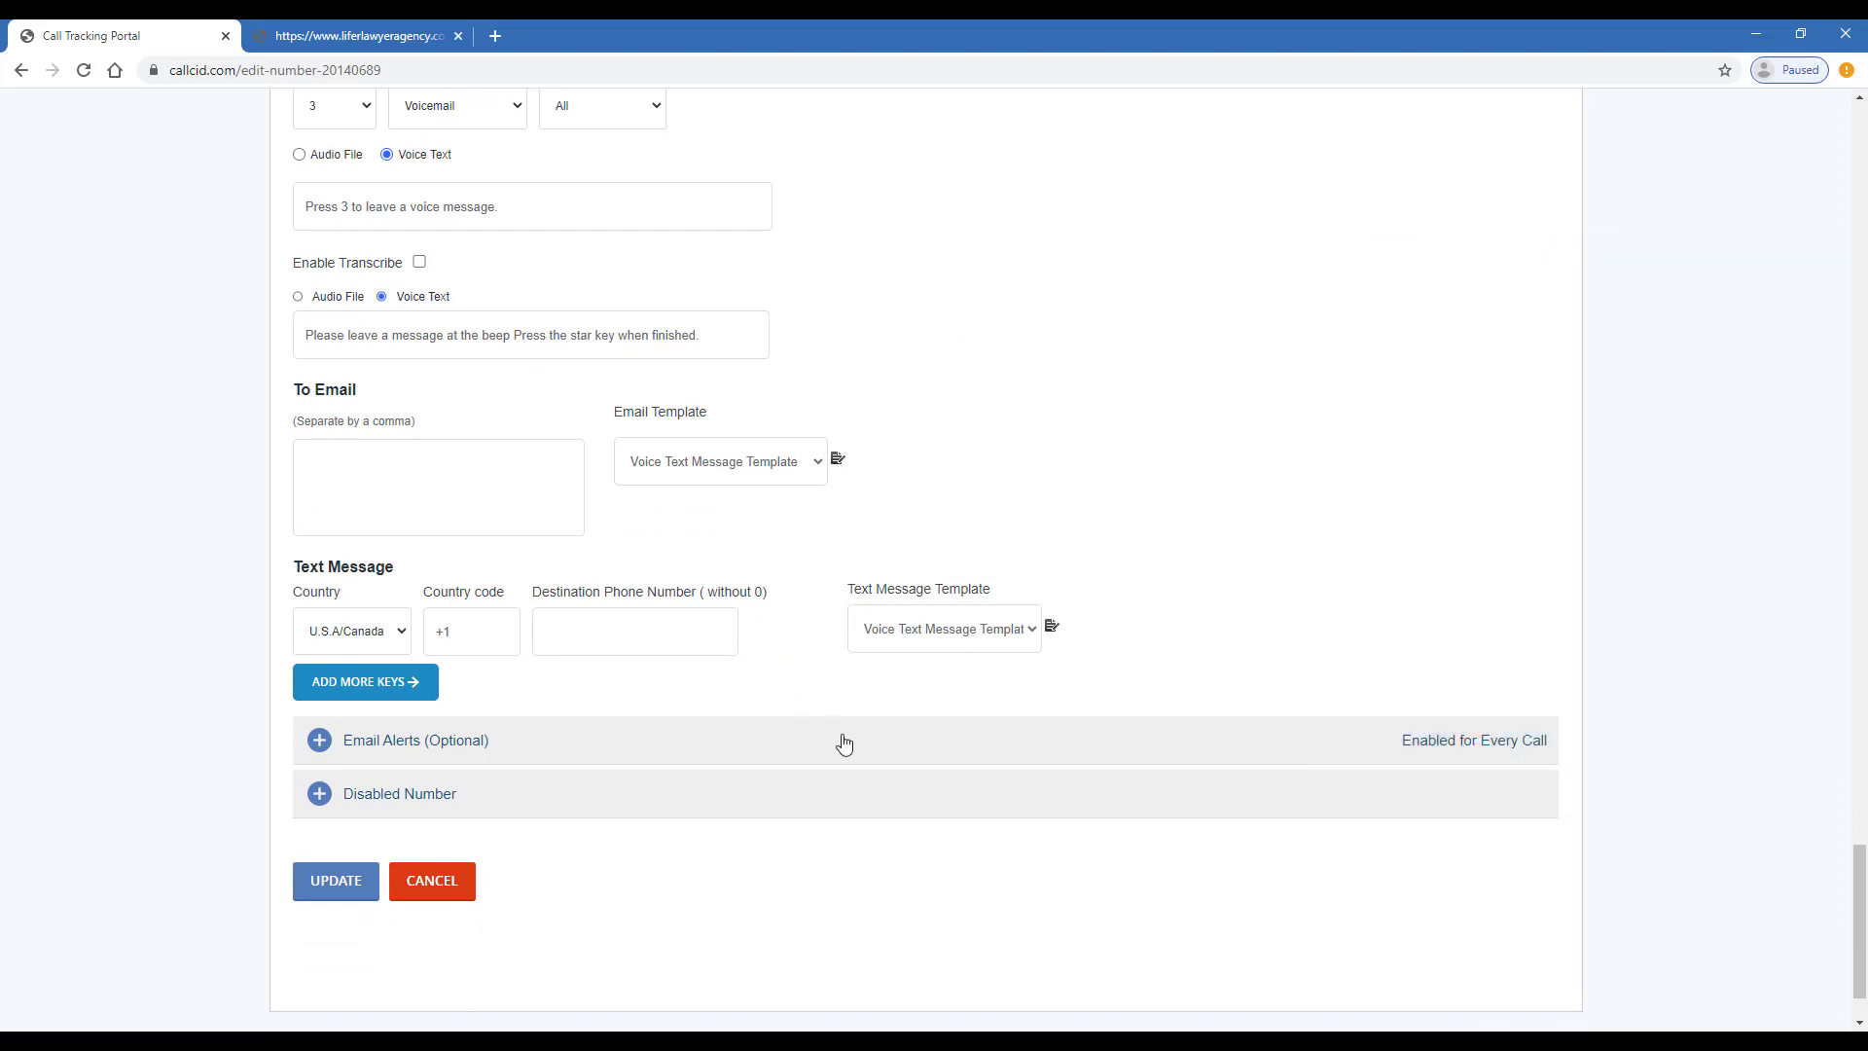
- Expand Email Alerts, keeping alerts for every call, then expand Disabled Number
click(853, 747)
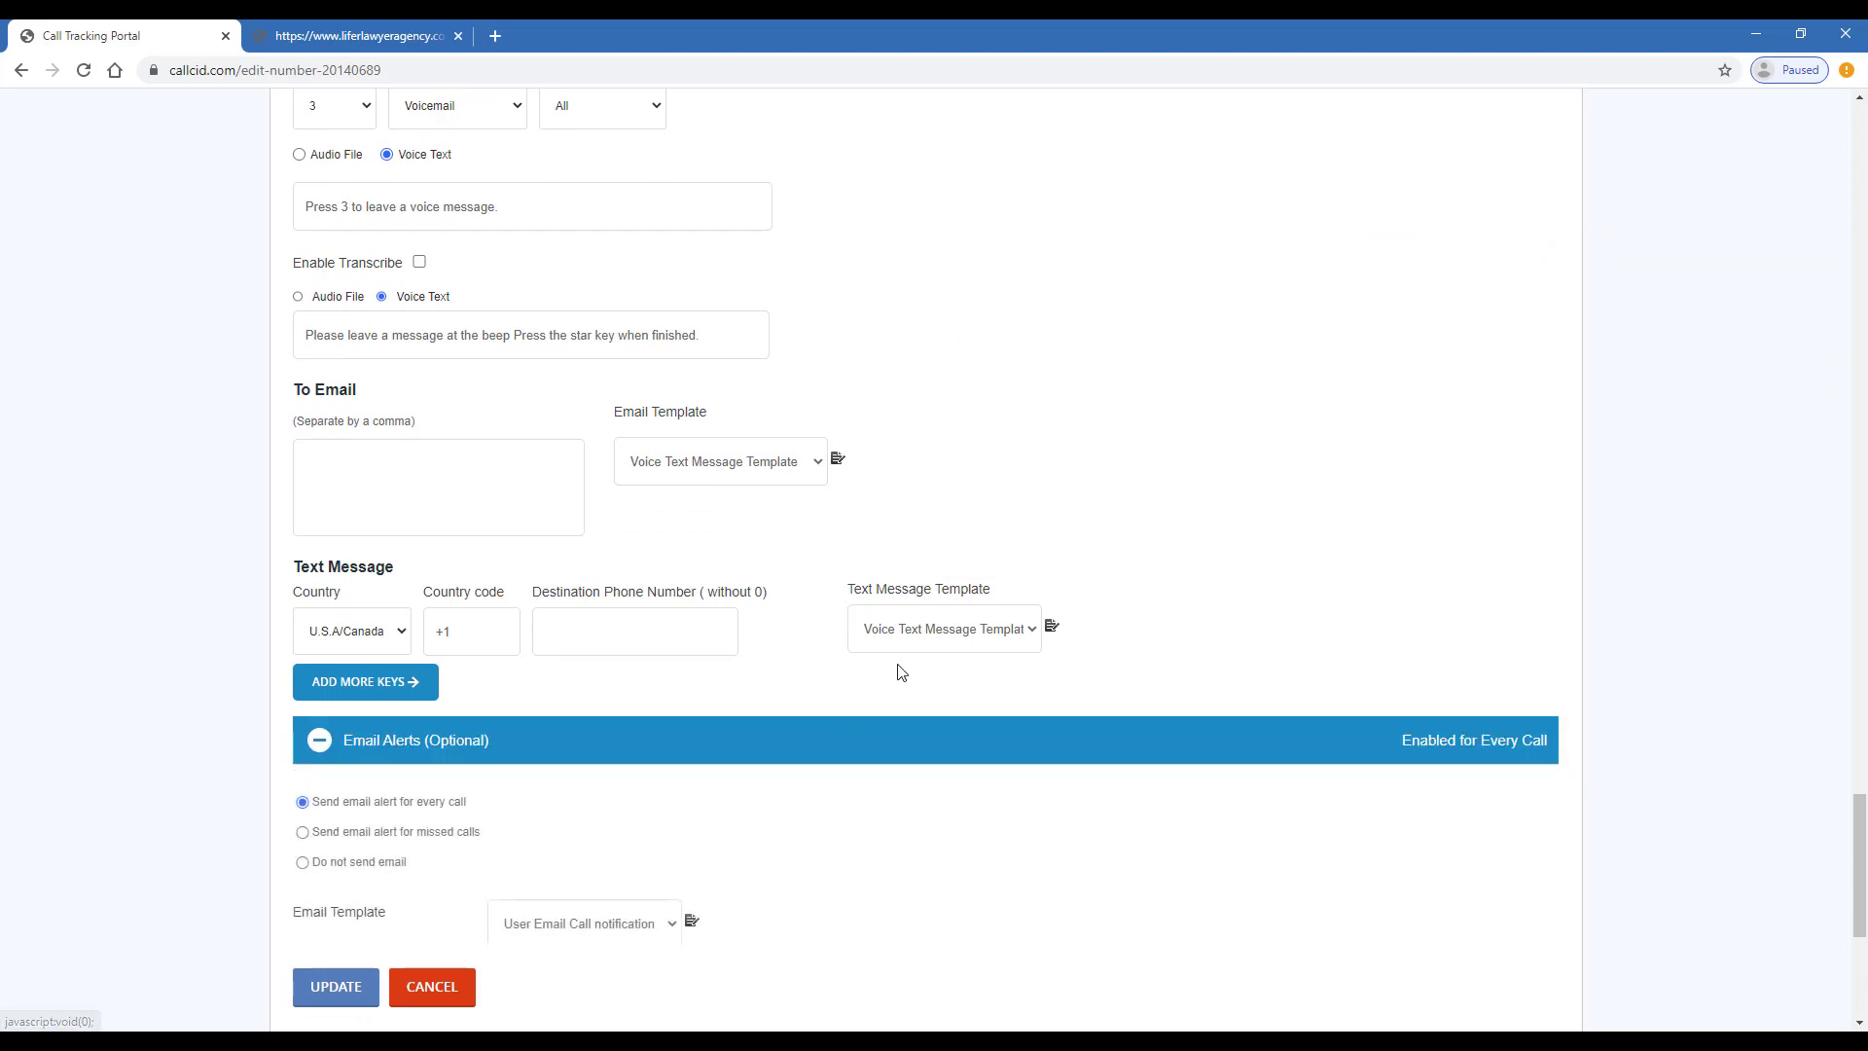
scroll(890, 661, down, 1)
scroll(428, 736, down, 3)
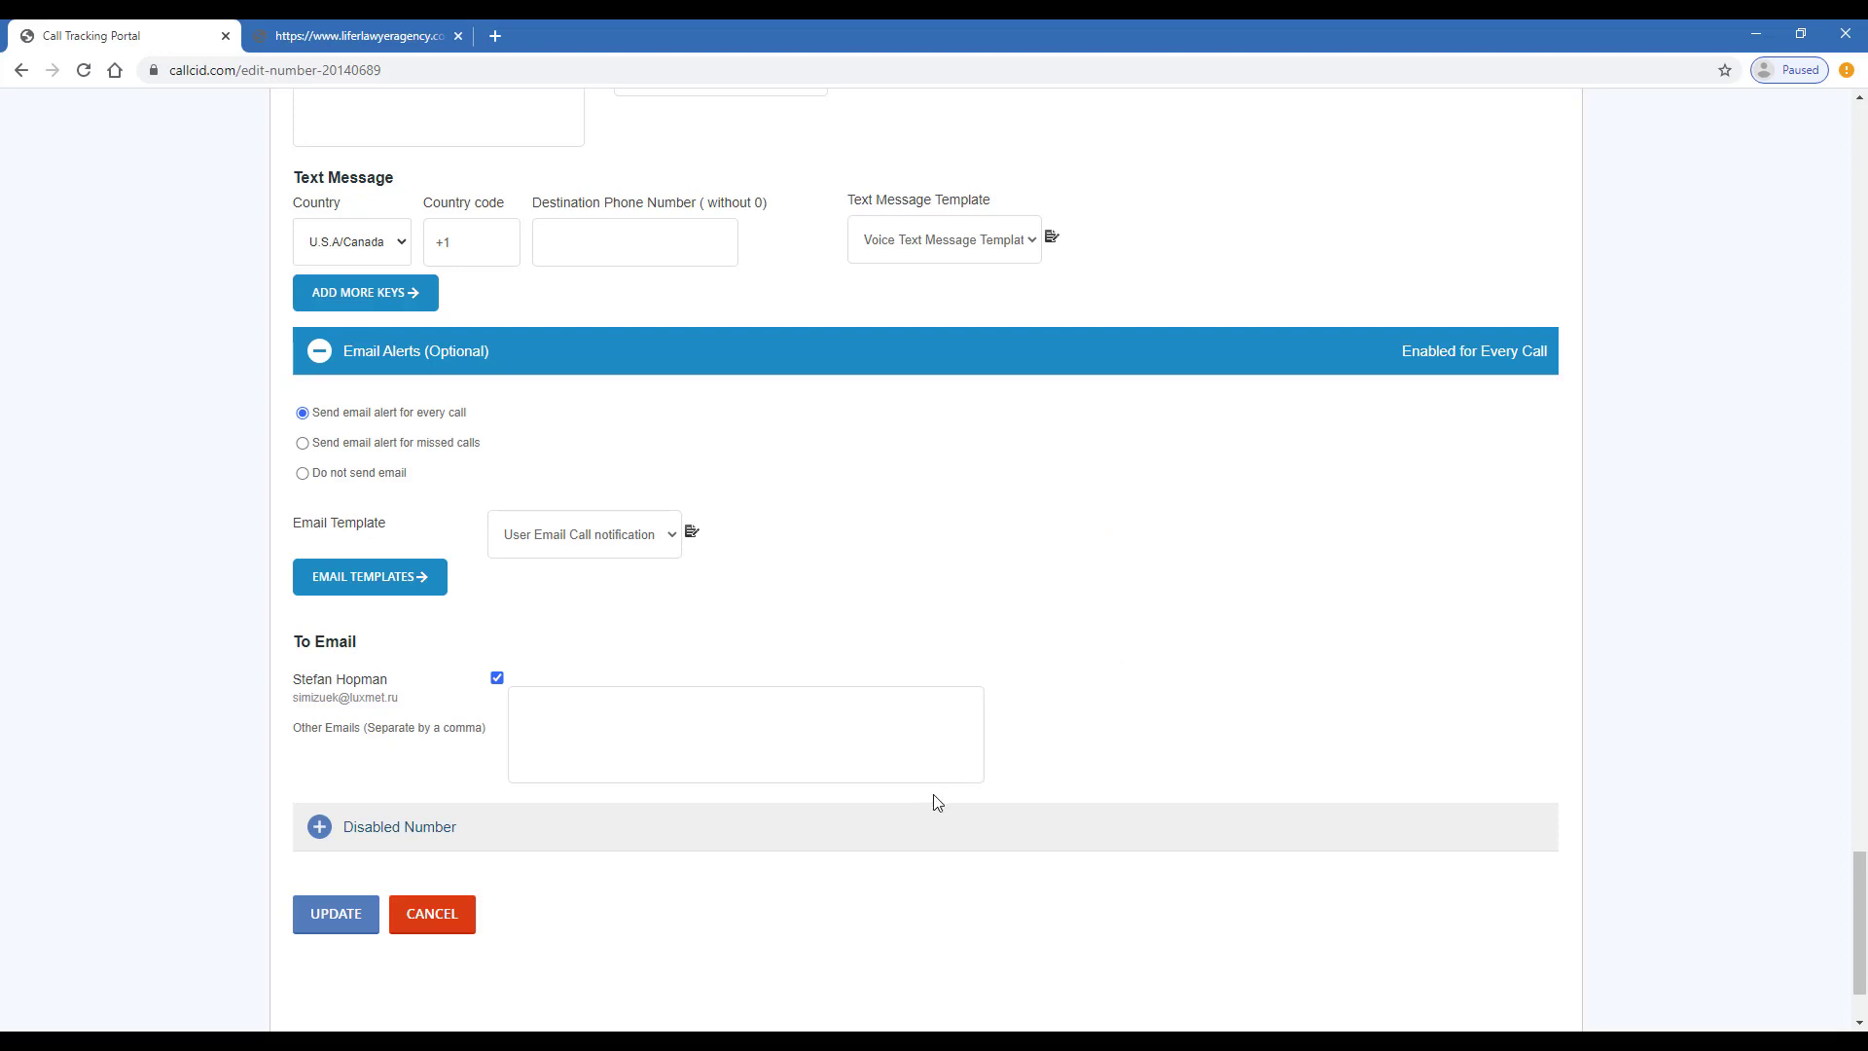
click(881, 830)
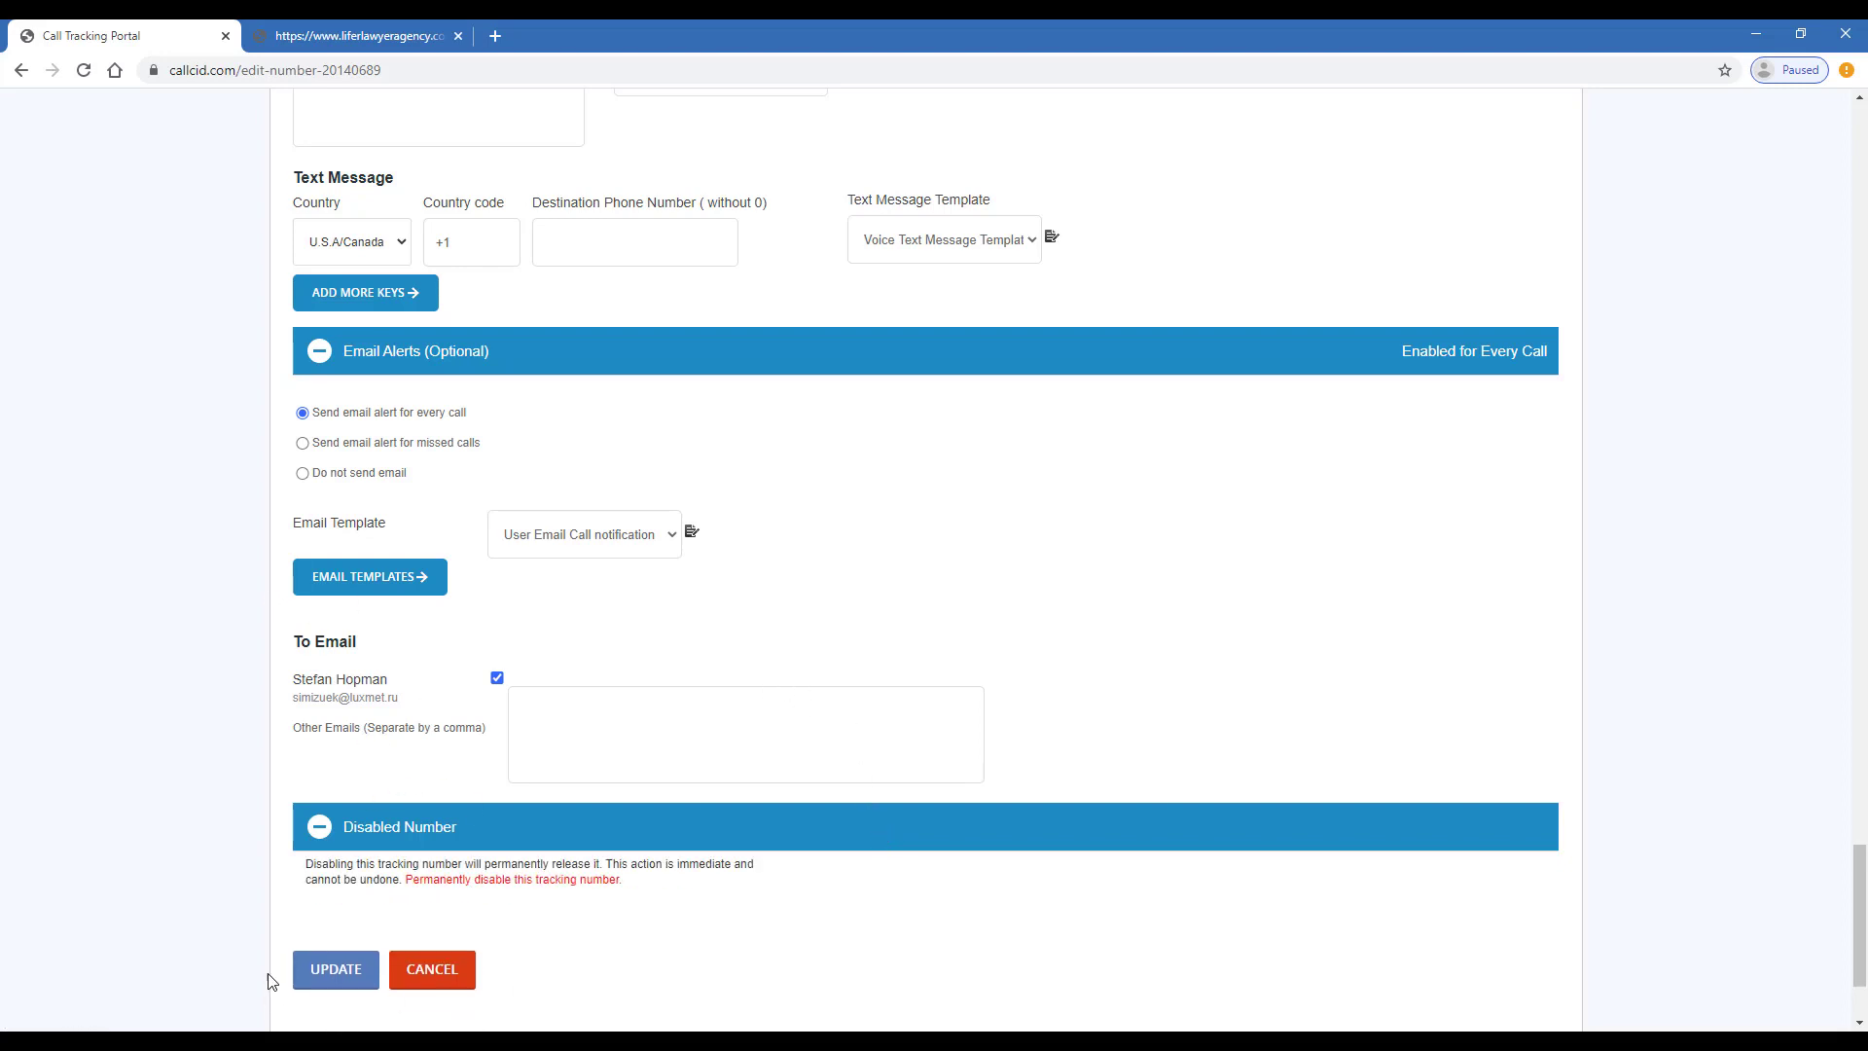
- Save the tracking number with UPDATE, then go to the Calls report
click(339, 970)
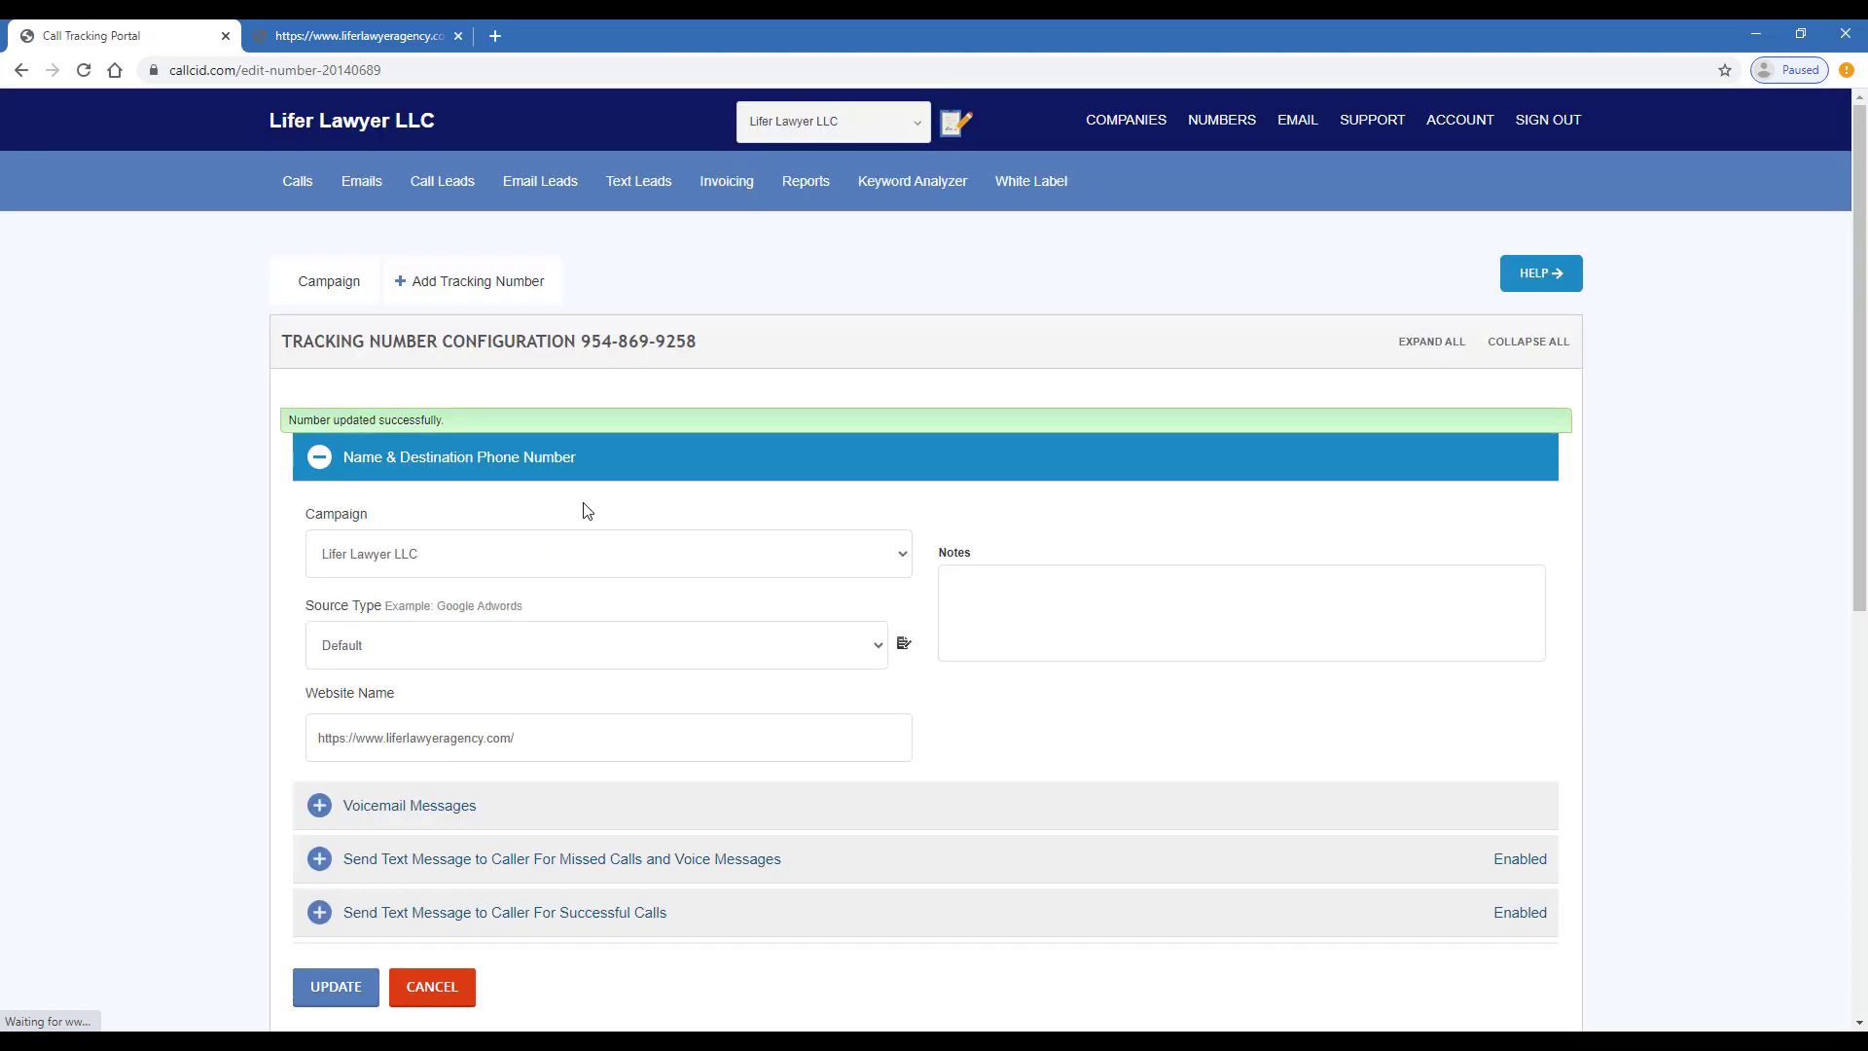
click(289, 178)
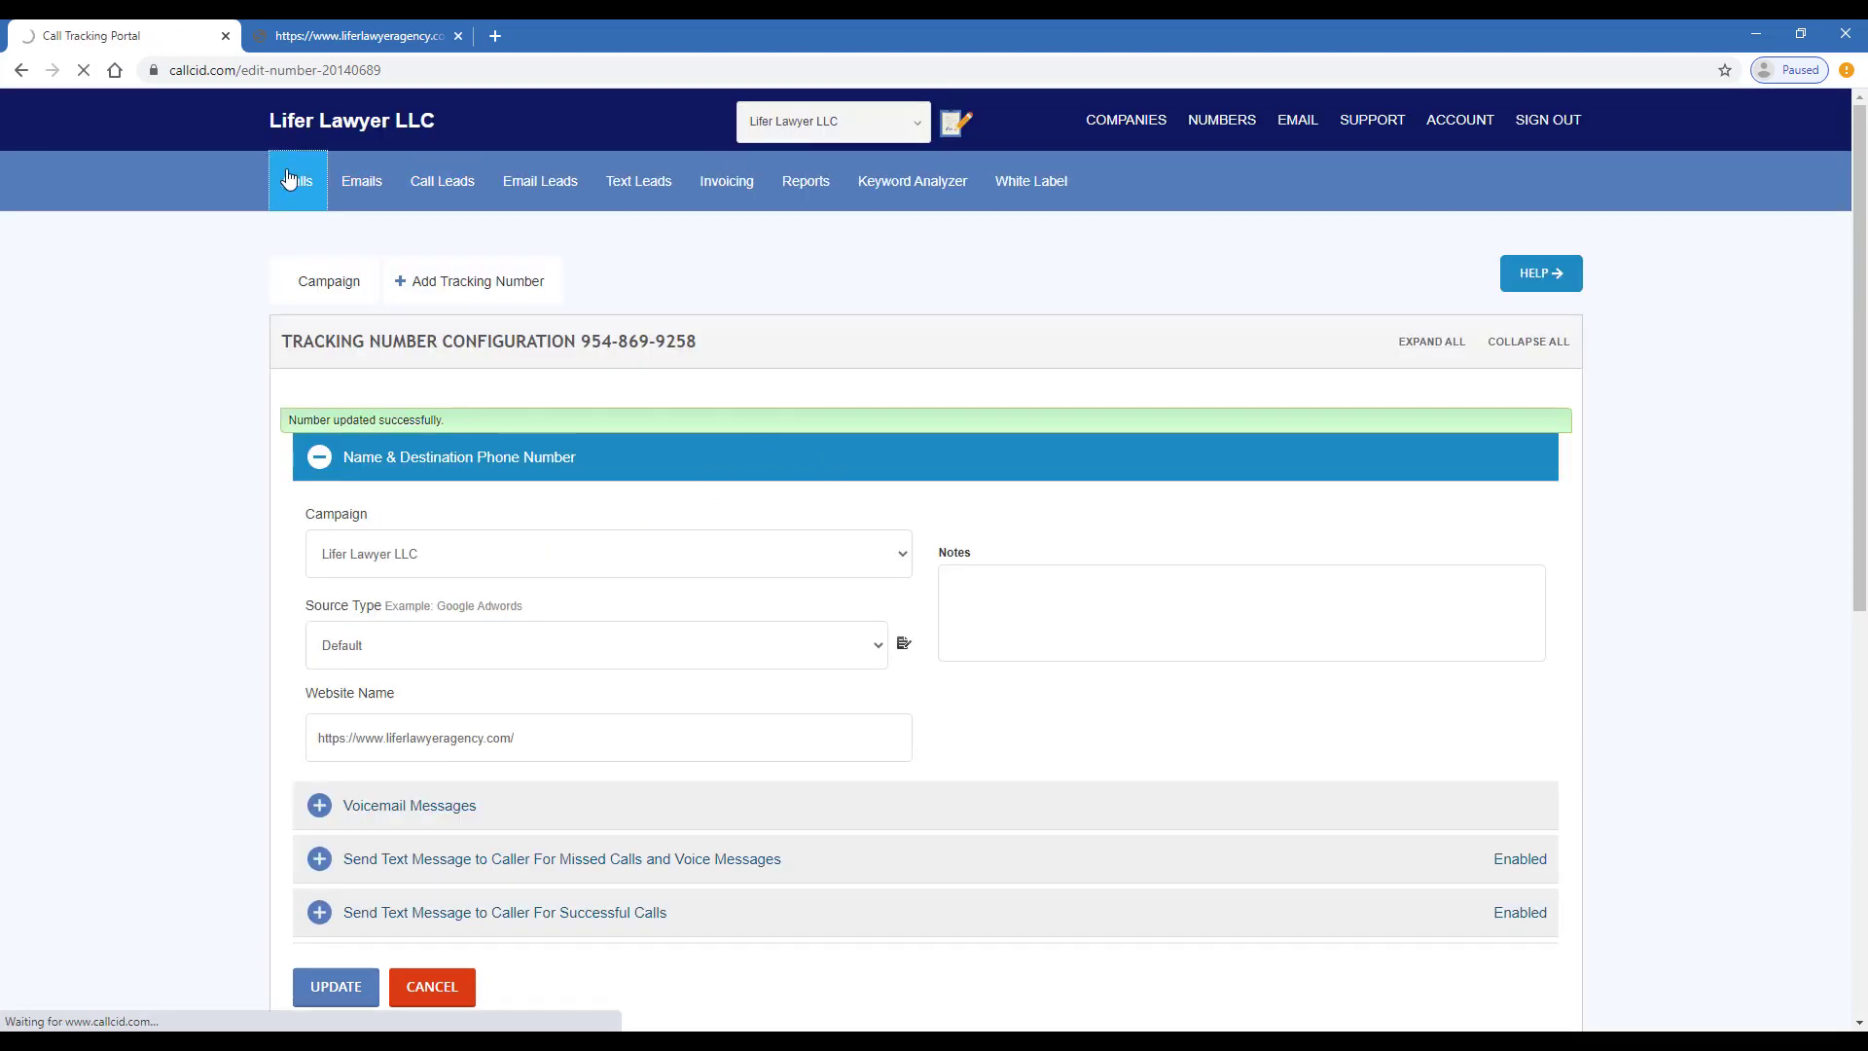